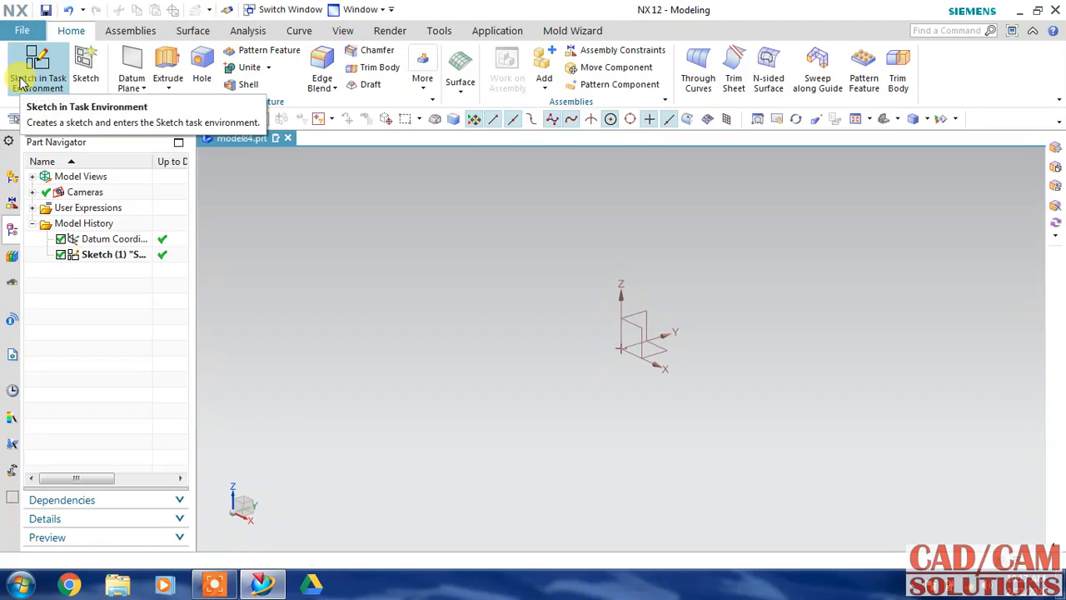
Step: Create a sketch in the task environment on the XY datum plane with the Y axis as horizontal reference
left_click(24, 80)
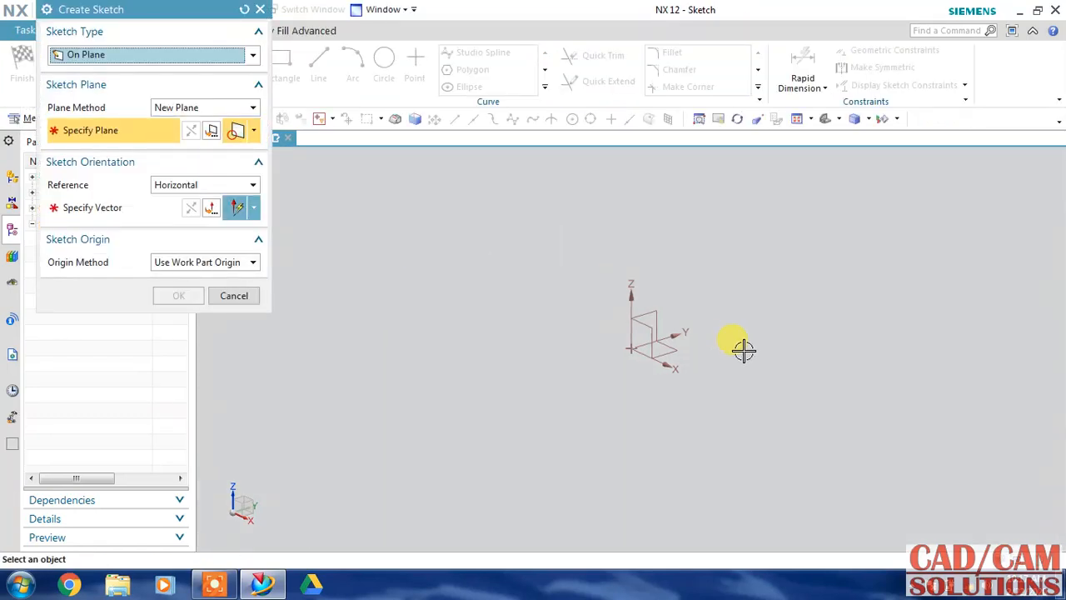
left_click(671, 342)
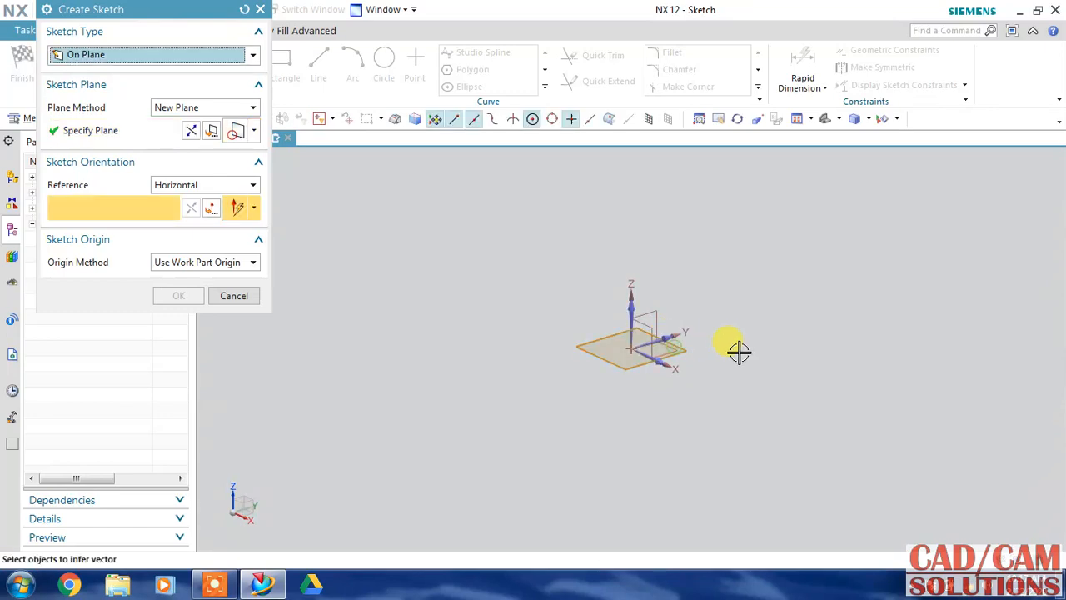
left_click(666, 338)
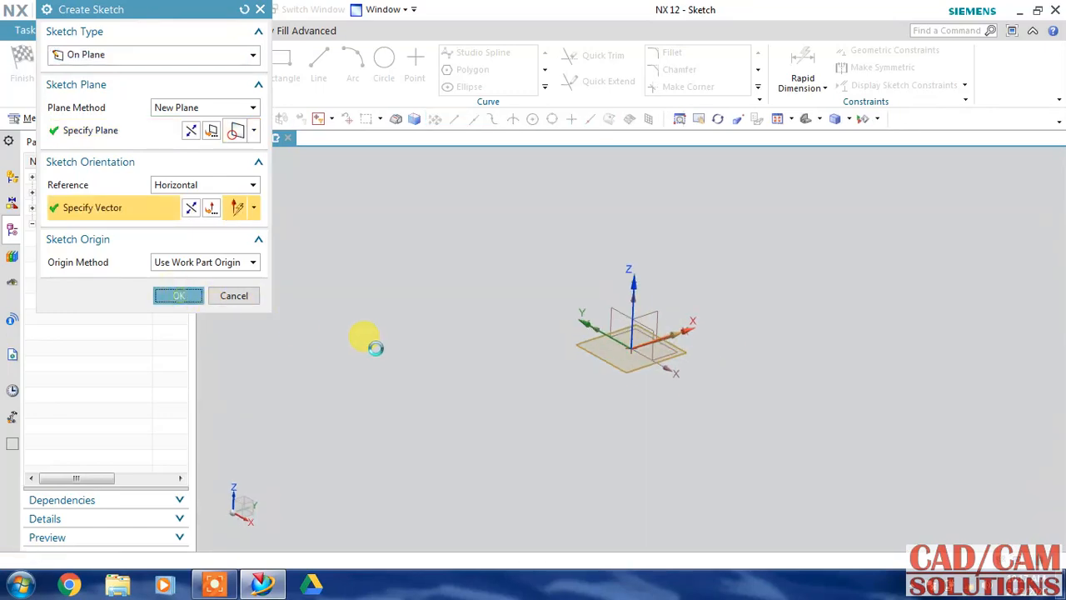
middle_click(377, 349)
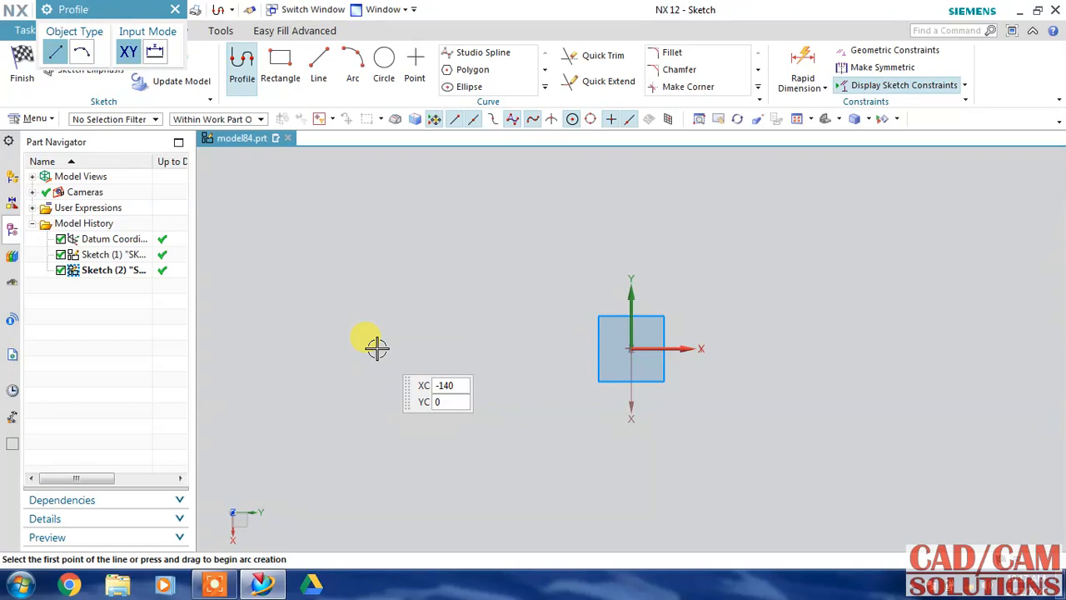
Step: Draw a circle about 74.7 mm in diameter centred on the sketch origin
left_click(384, 66)
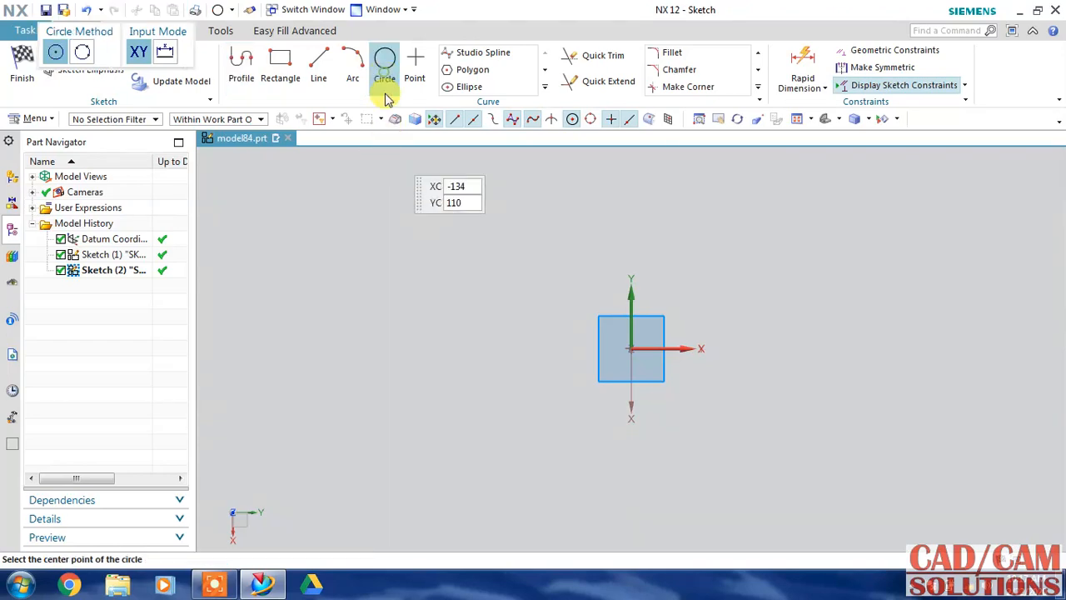
left_click(627, 348)
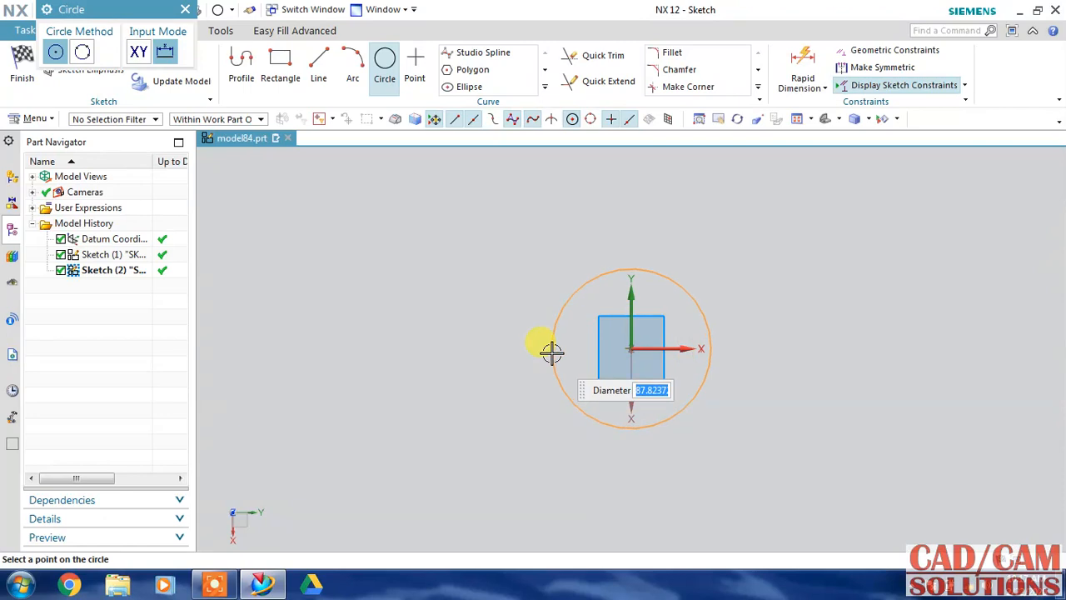
left_click(564, 357)
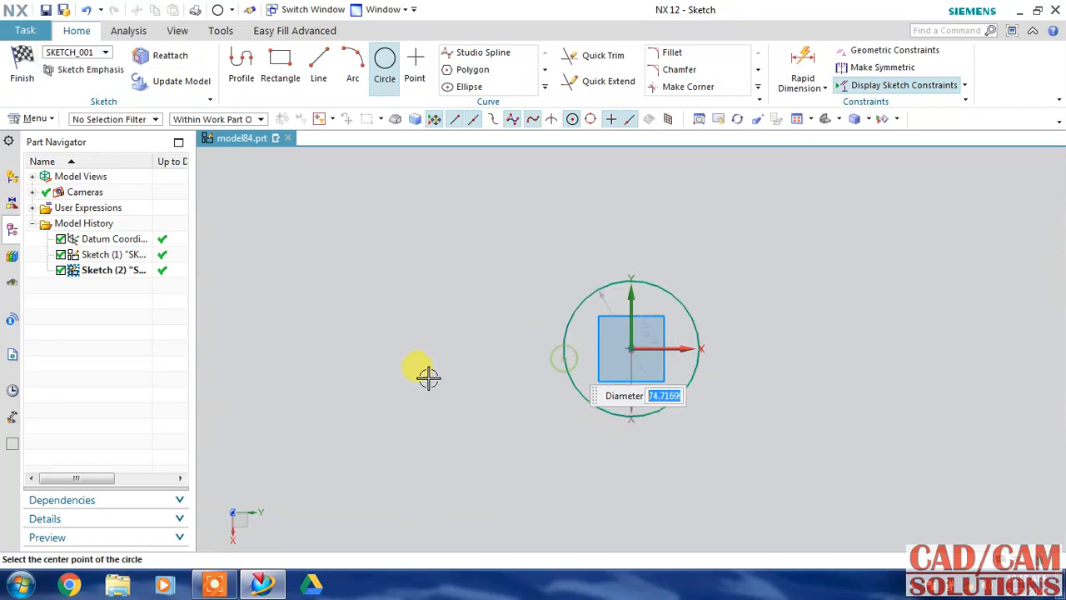
middle_click(428, 376)
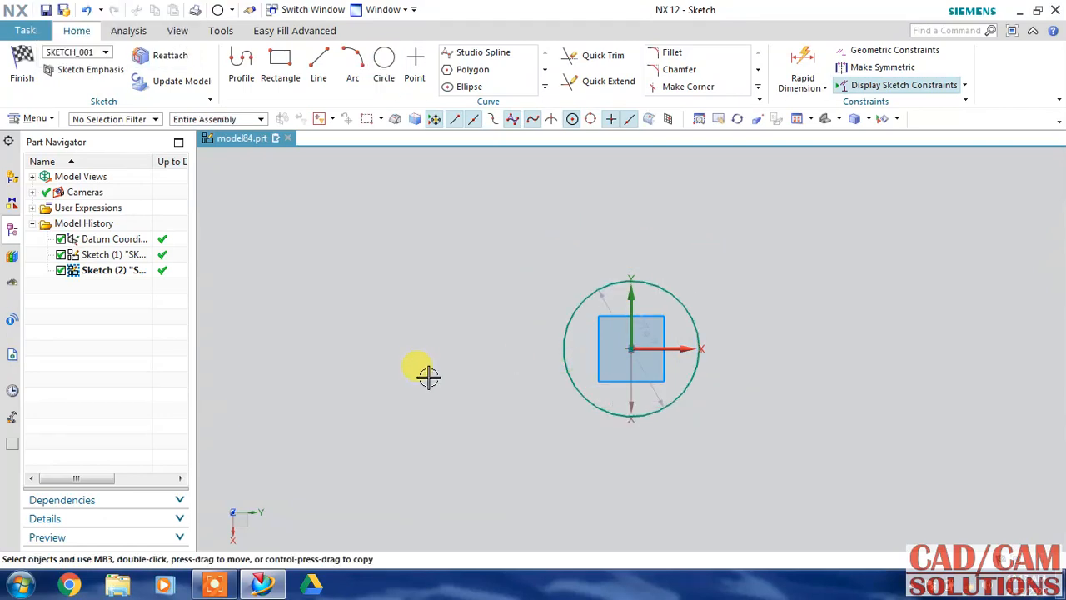
Step: Draw two lines from the origin past the circle, one 51 mm vertically up and one 48 mm along negative X
left_click(319, 67)
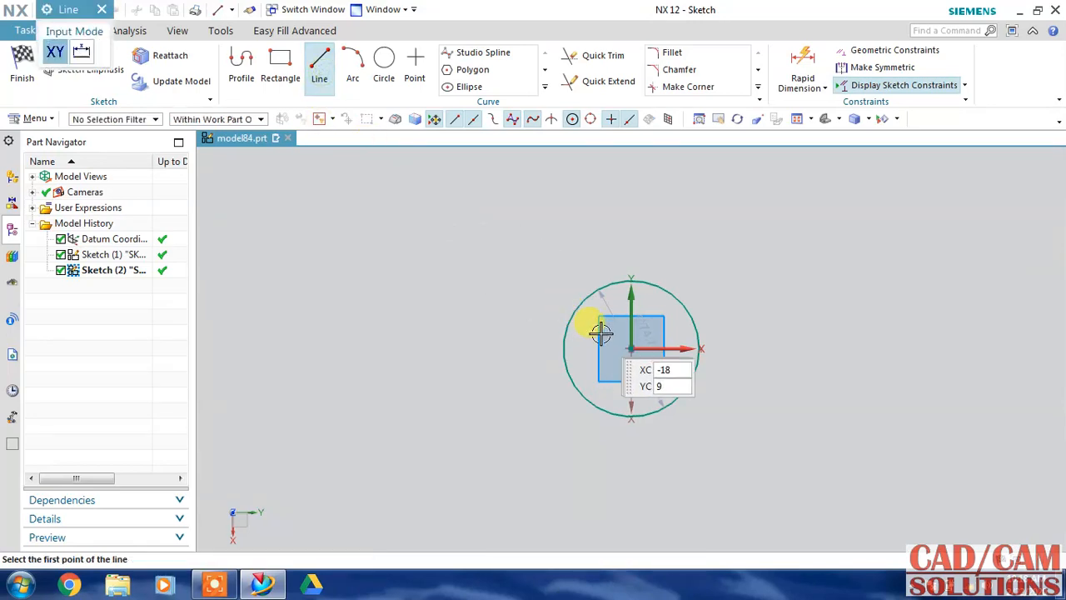
left_click(631, 348)
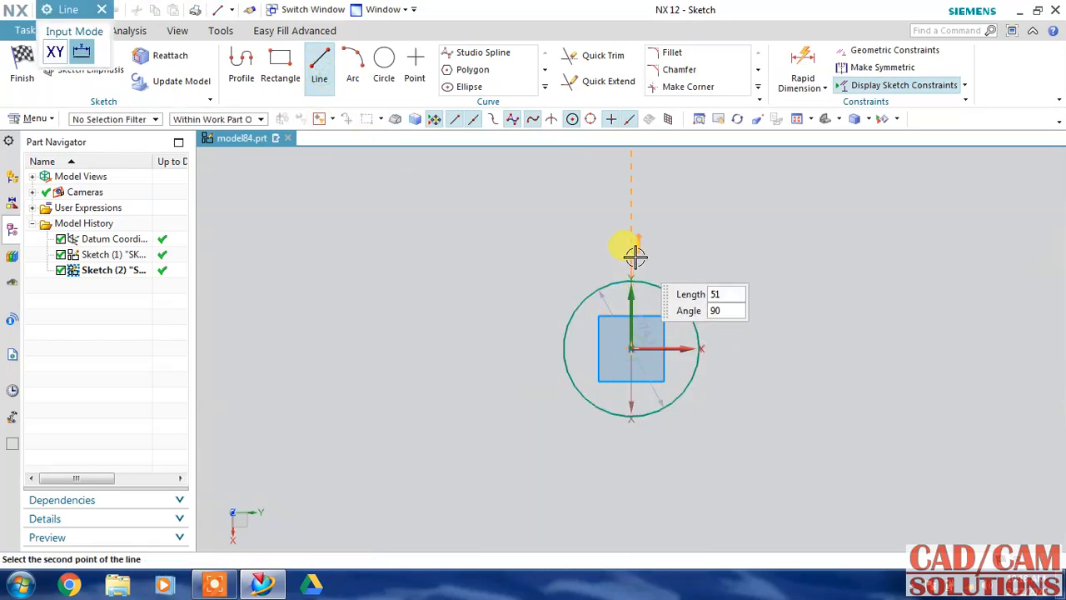
left_click(632, 255)
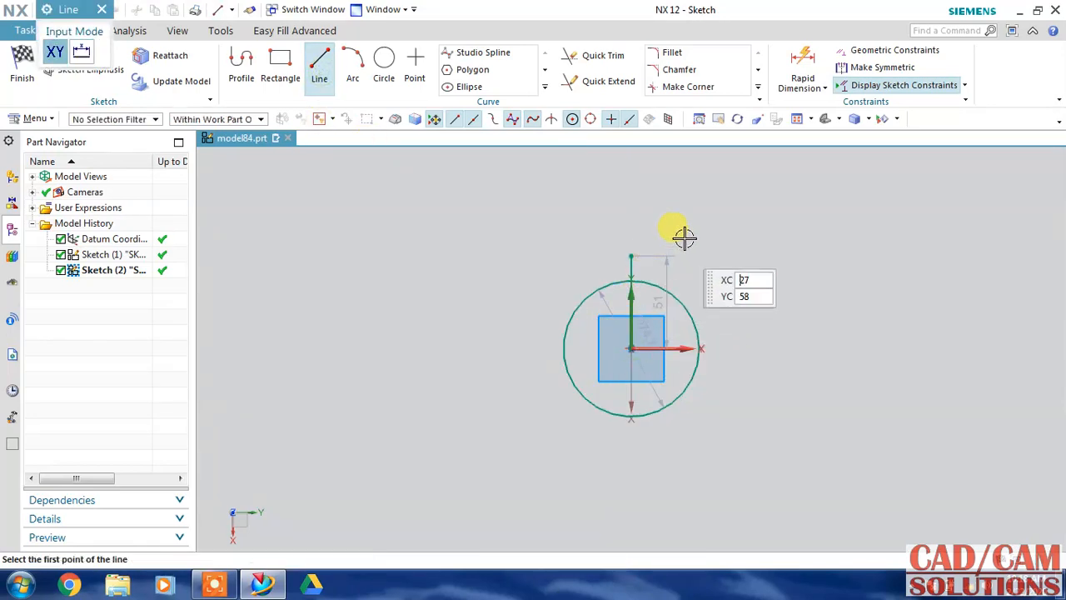
left_click(633, 348)
left_click(543, 348)
key("Escape")
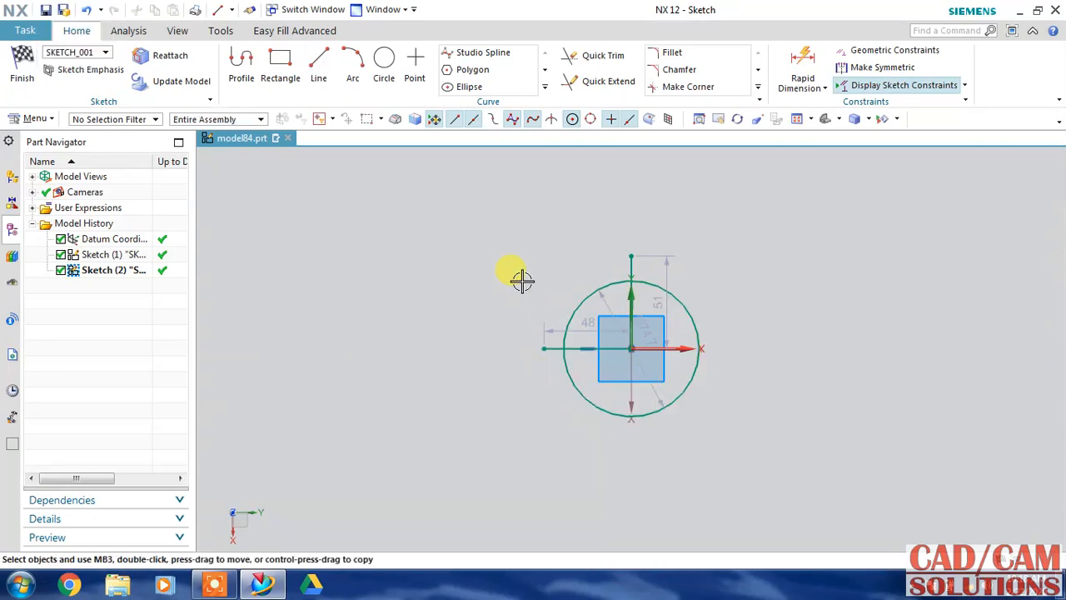
Step: Trim the circle with Quick Trim to keep only the quarter arc between the two lines
left_click(593, 55)
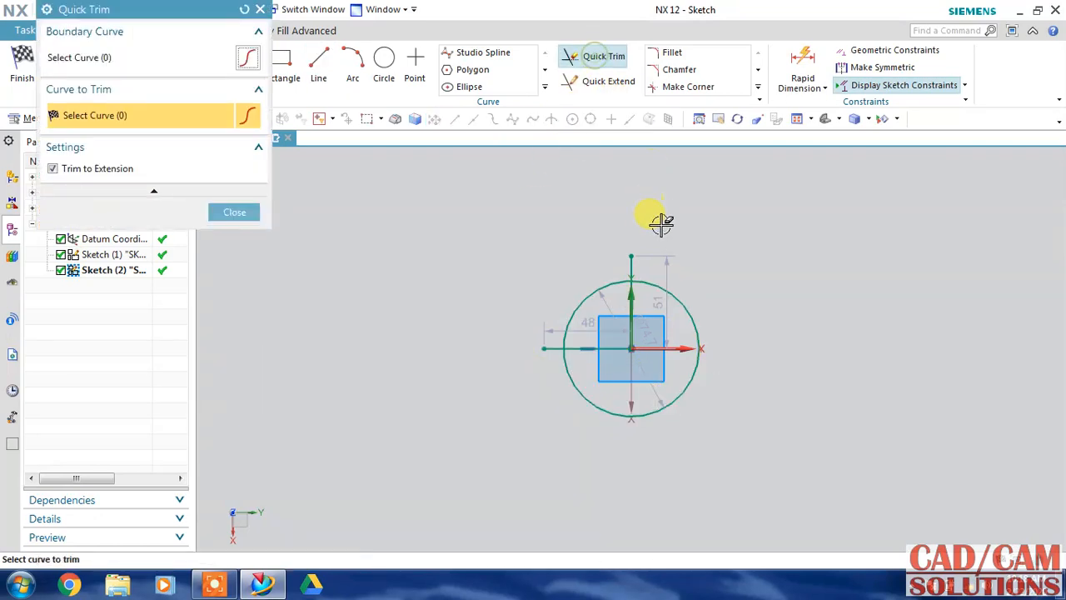
left_click(690, 309)
middle_click(565, 417)
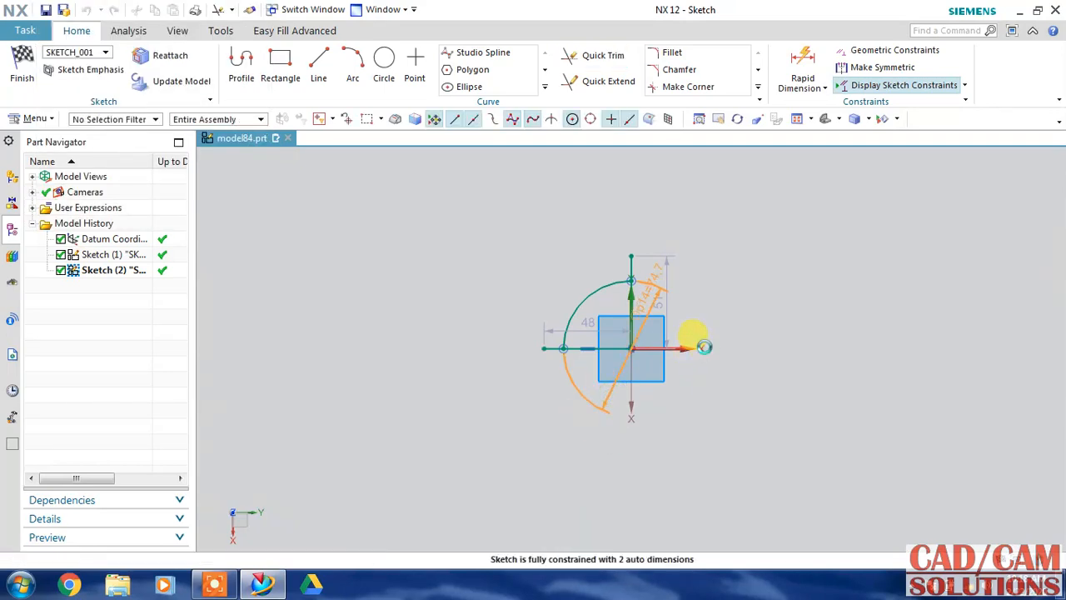
Step: Set the quarter arc's diameter dimension to 50 mm
double_click(705, 346)
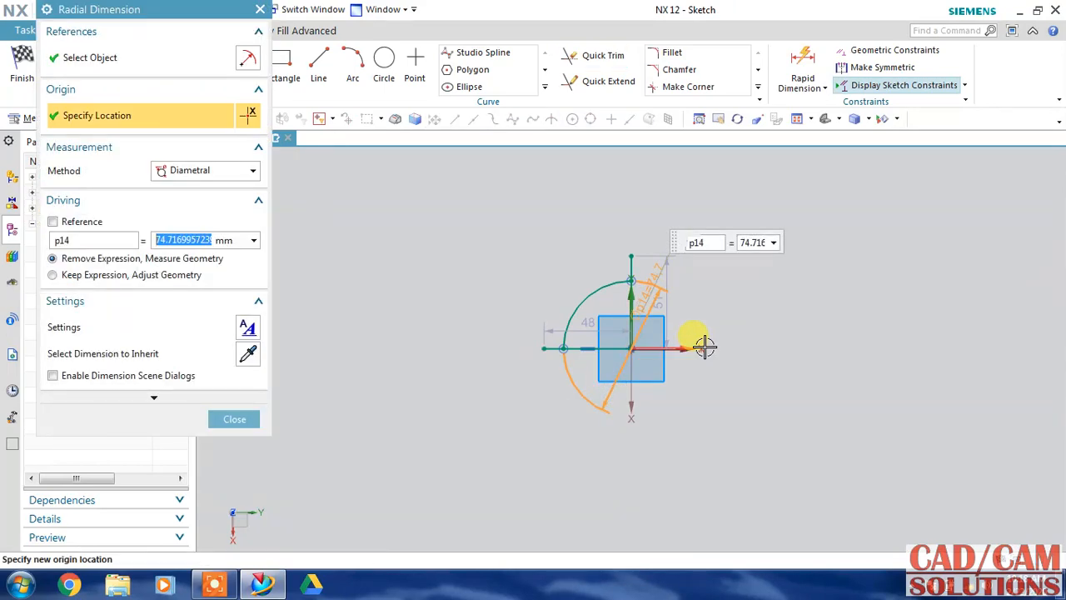
type("4")
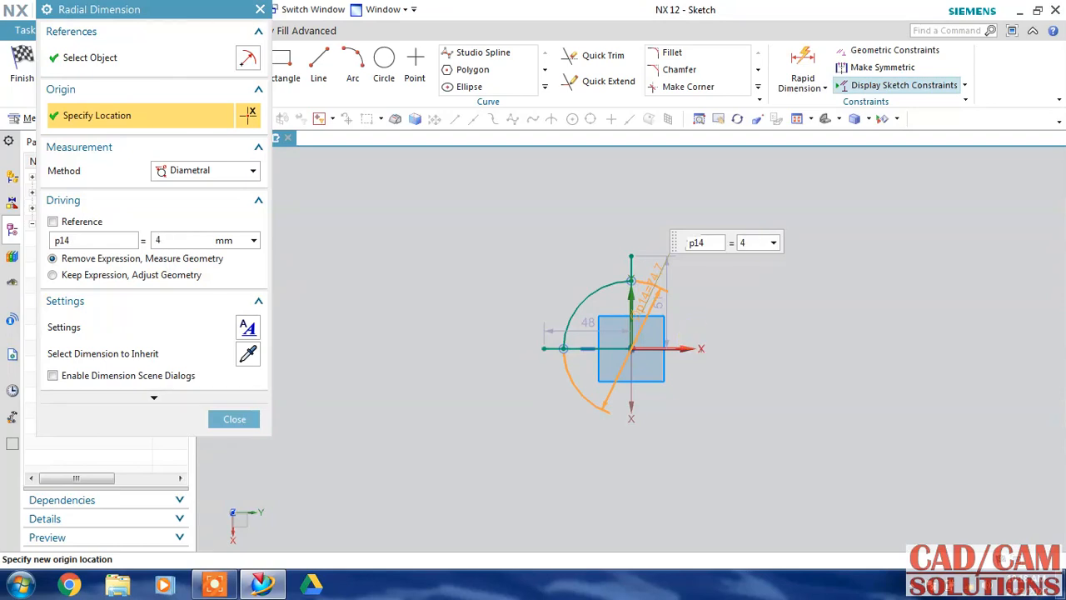
key("Return")
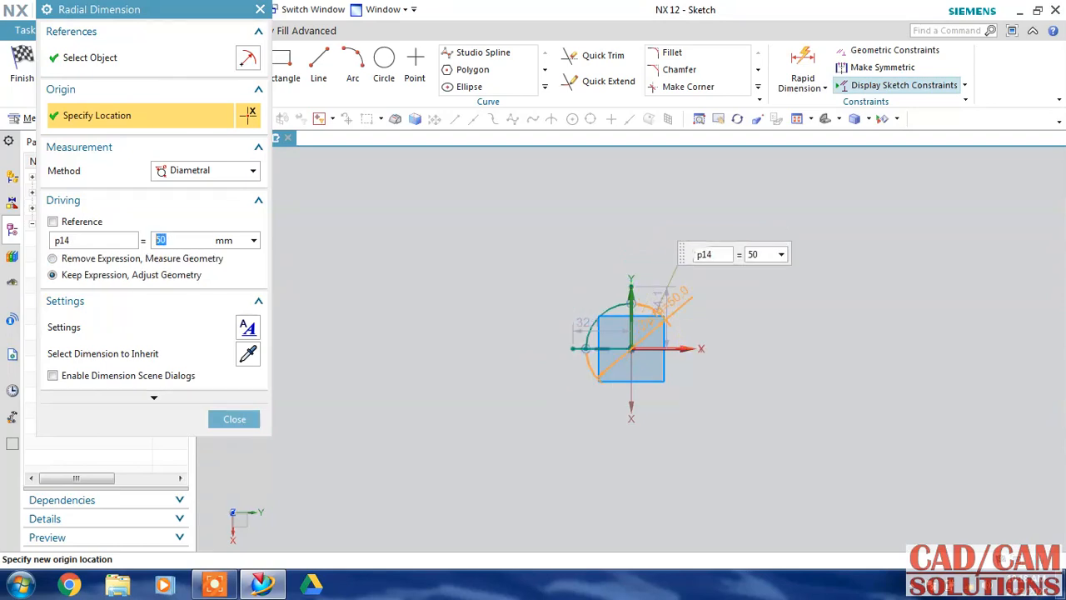
left_click(237, 421)
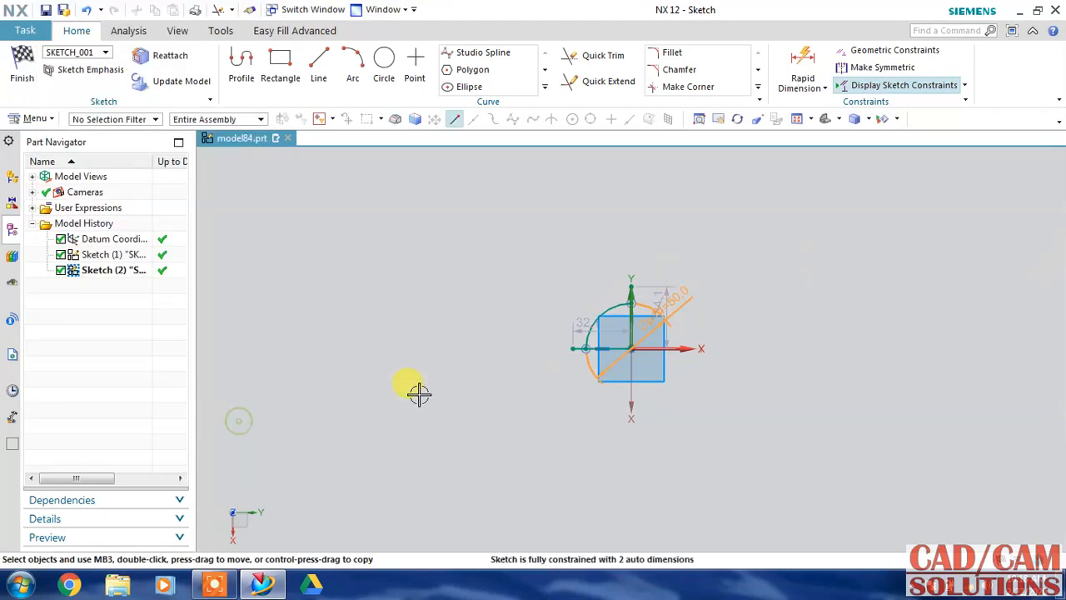
Step: Trim the ends of both lines that extend beyond the arc and finish the sketch
scroll(592, 308, "up", 3)
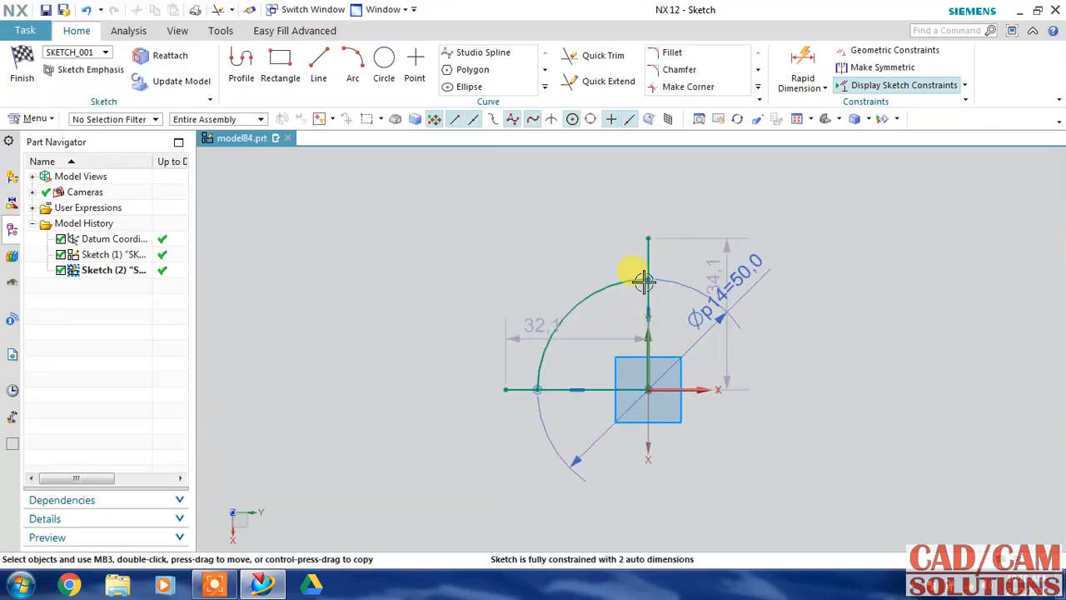
left_click(597, 56)
left_click(651, 250)
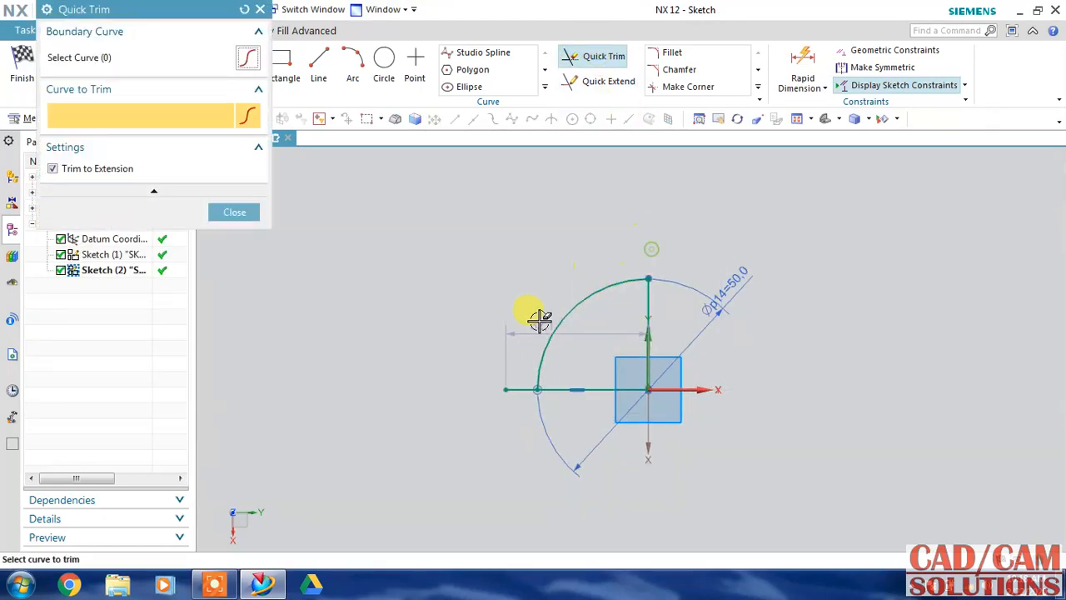
left_click(510, 385)
key("Escape")
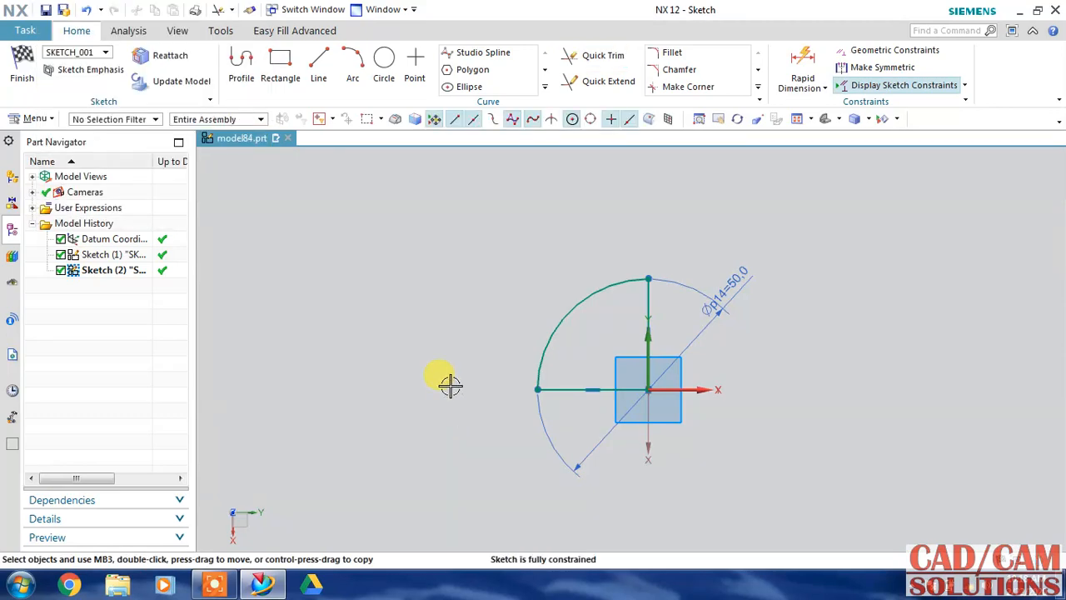
left_click(22, 66)
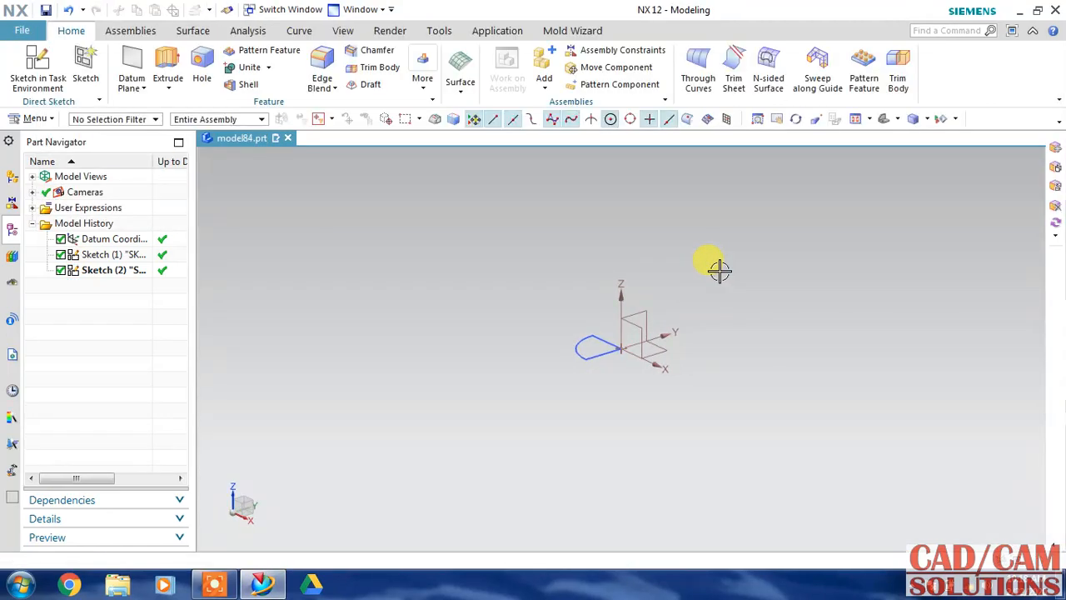
Step: Revolve the quarter-circle profile 360° about its straight edge along the Y axis as a solid, and hide the profile sketch
left_click(165, 91)
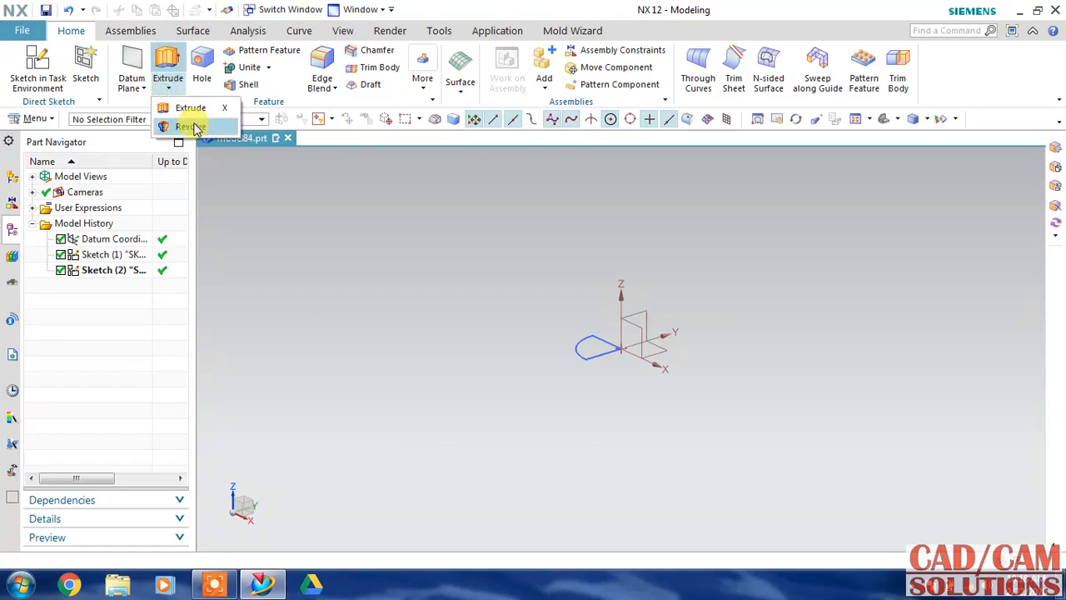
left_click(188, 126)
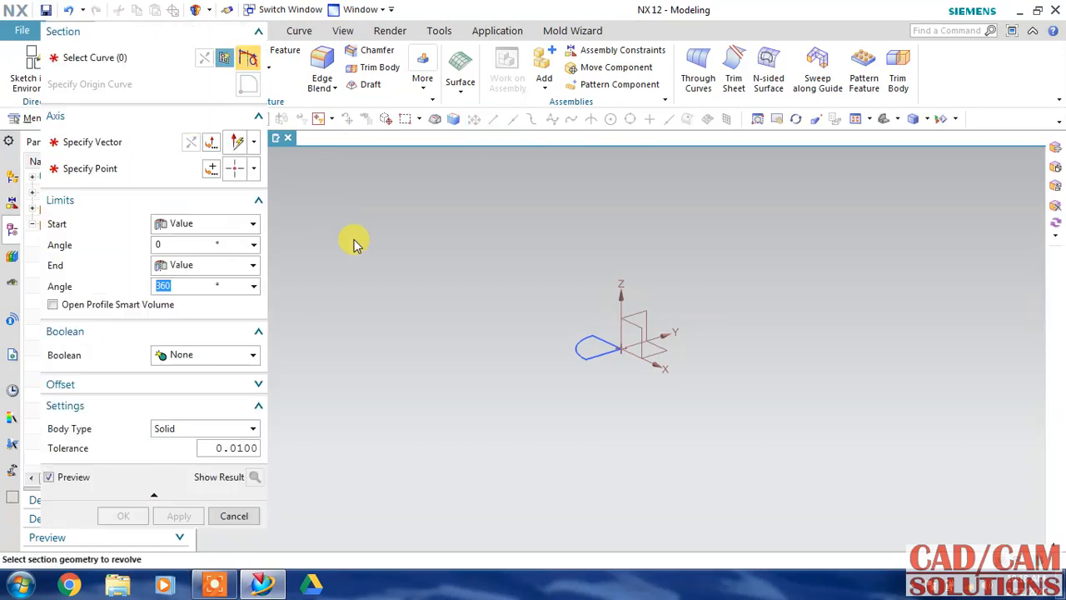
left_click(604, 364)
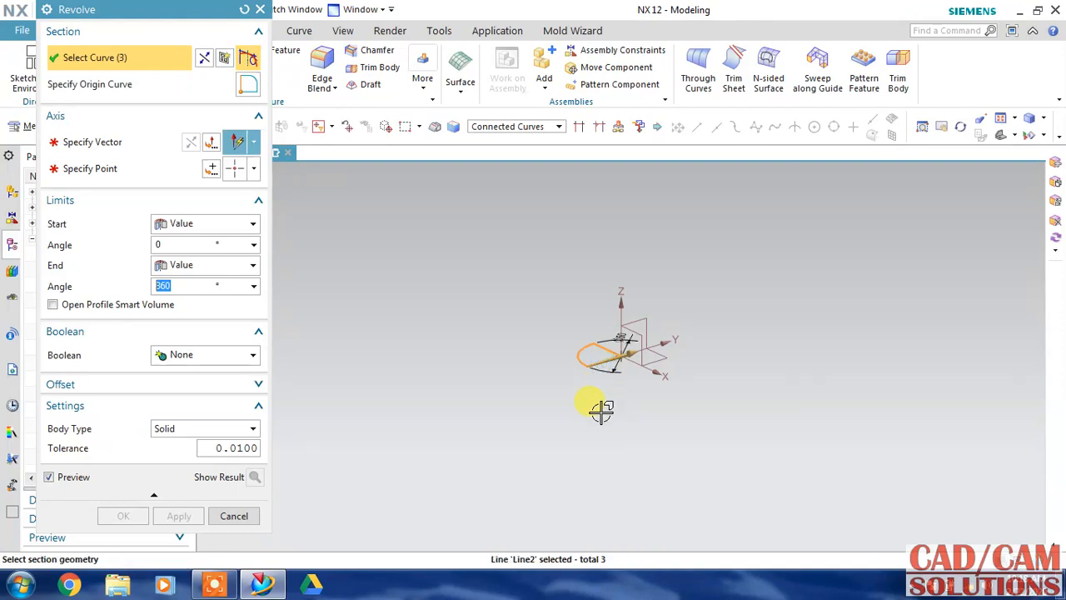
left_click(93, 142)
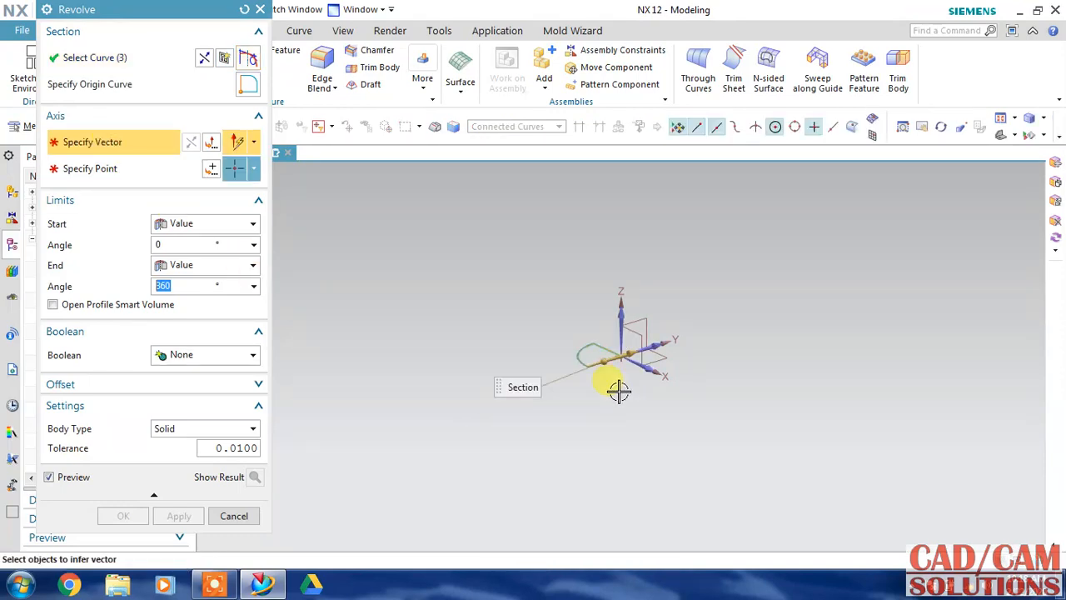
left_click(600, 366)
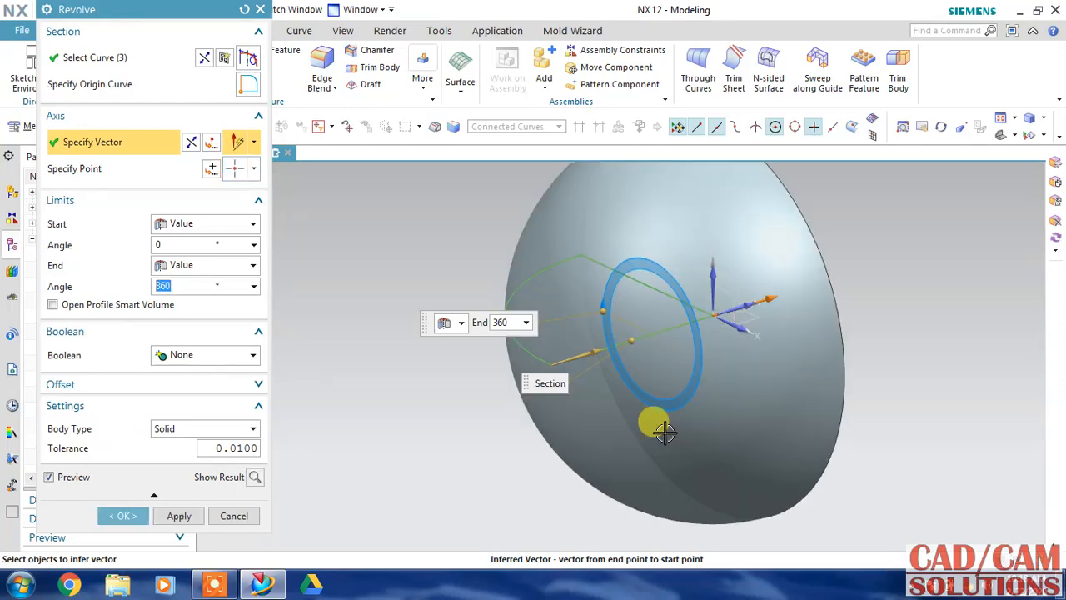
scroll(549, 396, "down", 5)
middle_click_drag(704, 376, 730, 378)
key("ctrl+f")
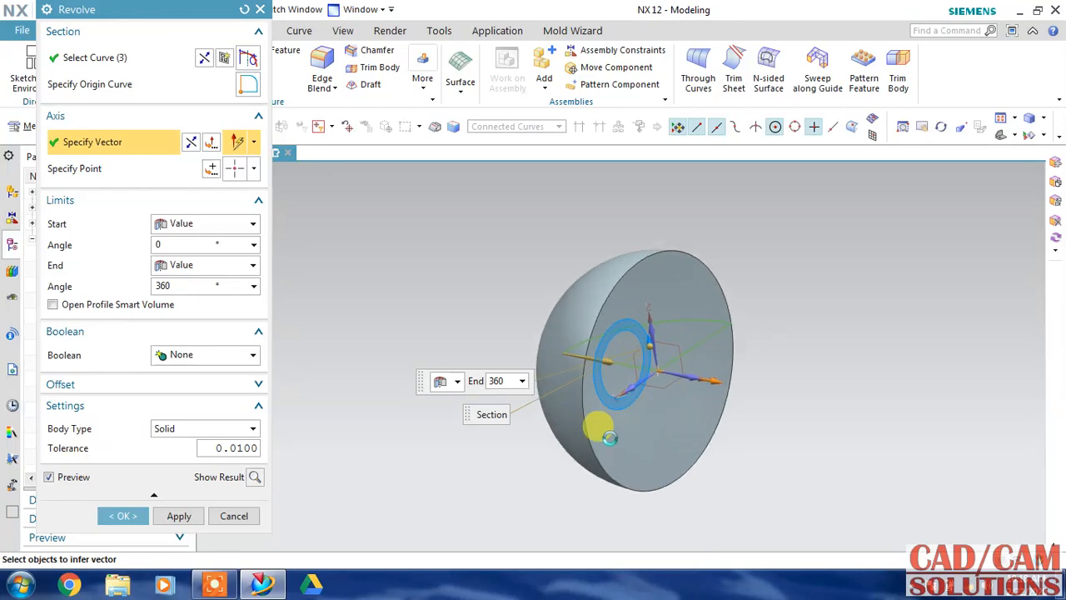
left_click(132, 515)
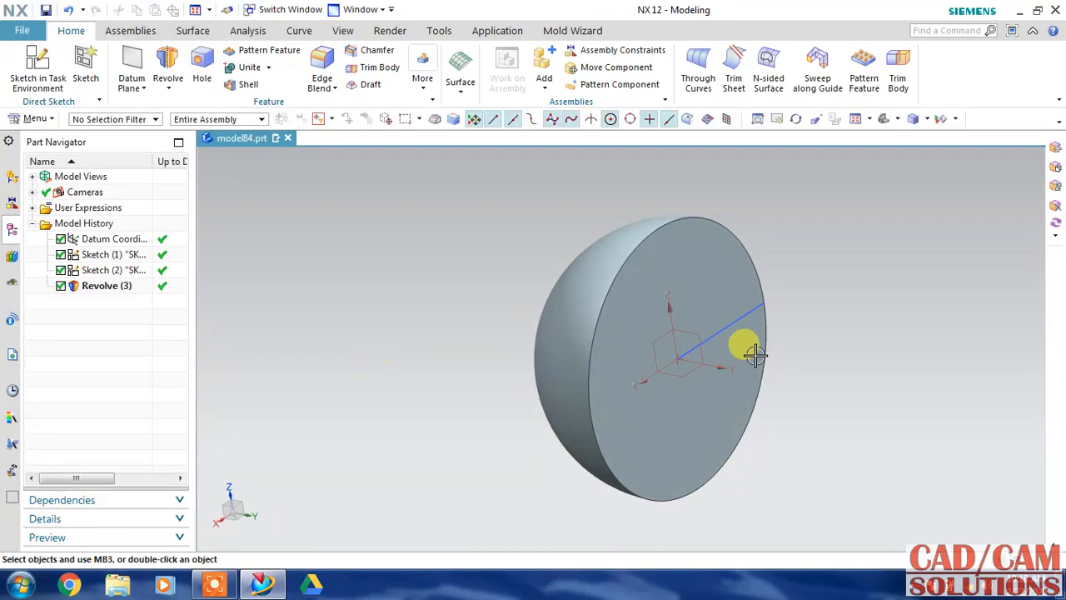
right_click_drag(740, 317, 734, 396)
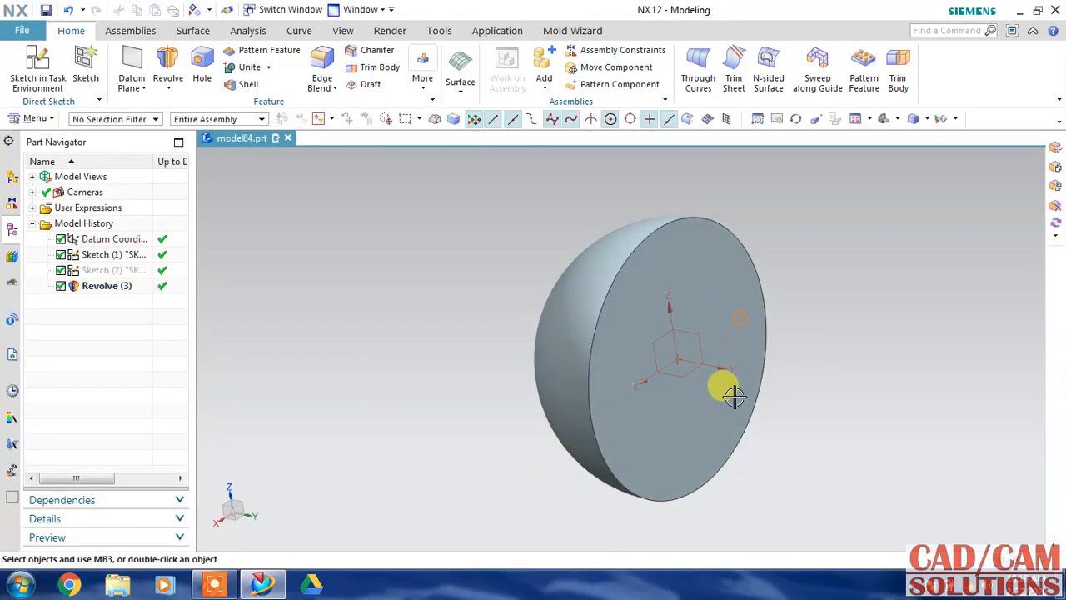
Step: Create a sketch in the task environment on the YZ datum plane with the Y axis as horizontal reference
mouse_move(816, 355)
middle_mouse_down()
mouse_move(825, 310)
mouse_move(859, 286)
mouse_move(812, 269)
mouse_move(824, 281)
mouse_move(807, 307)
middle_mouse_up()
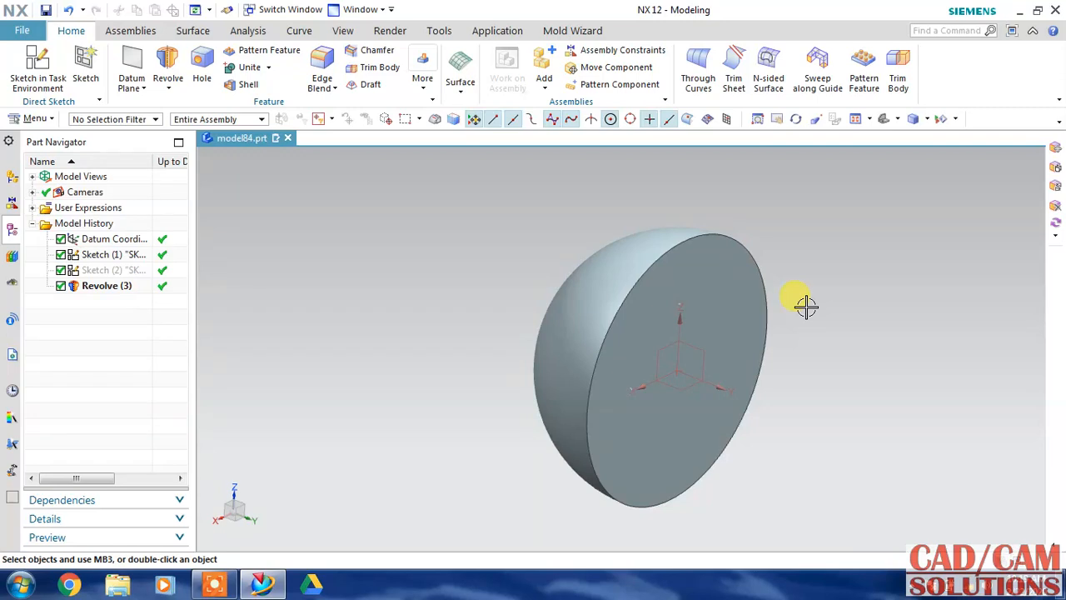
left_click(38, 71)
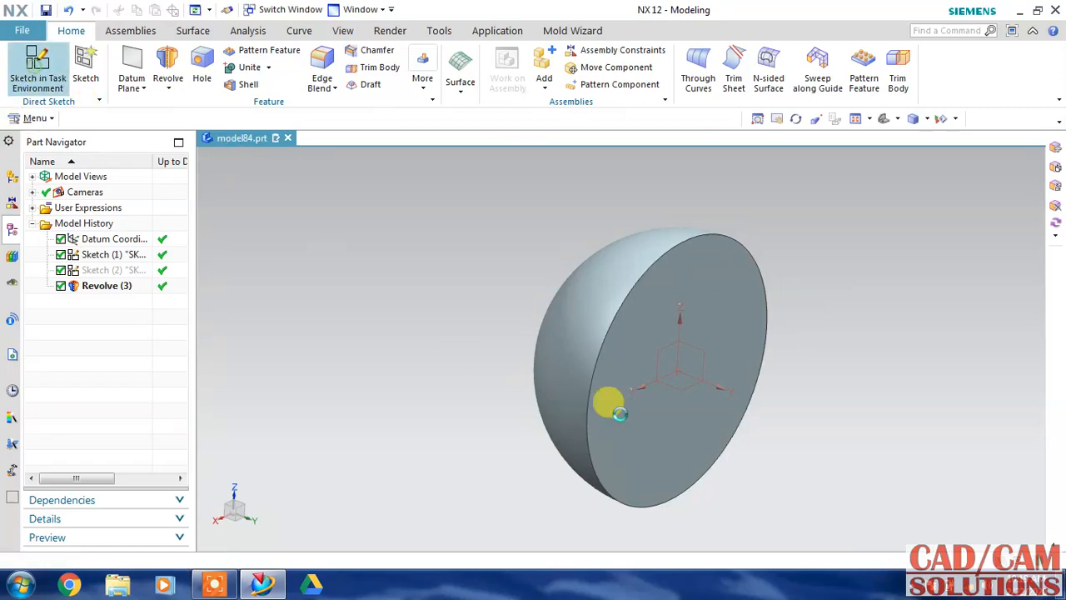
left_click(705, 342)
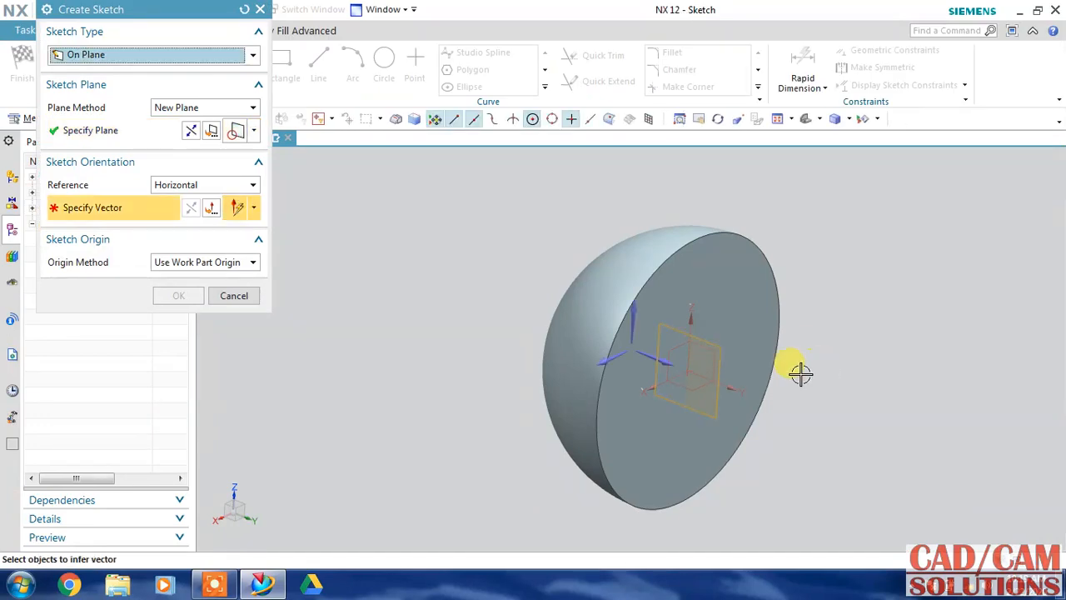
left_click(655, 359)
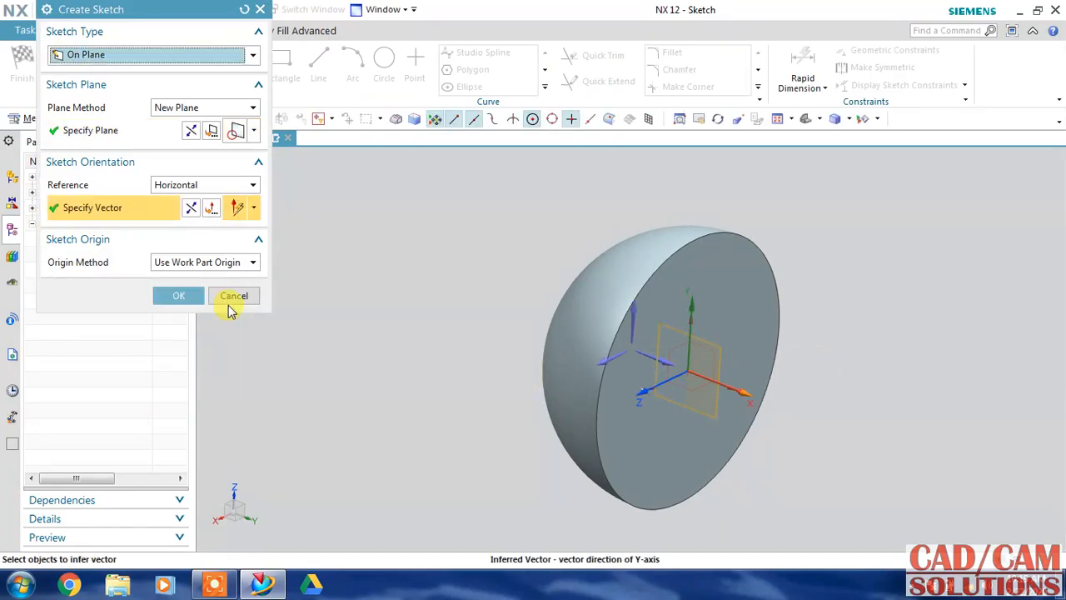
left_click(178, 295)
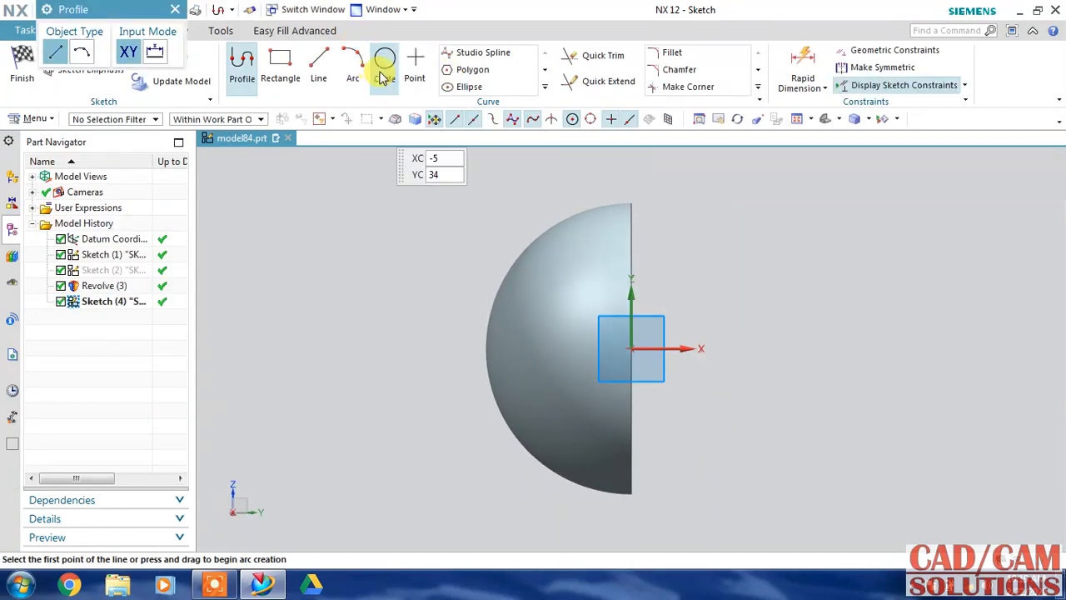
Step: Draw a 6 mm diameter circle inside the hemisphere outline, about 11 mm from the vertical axis and level with the origin
left_click(384, 55)
left_click(568, 345)
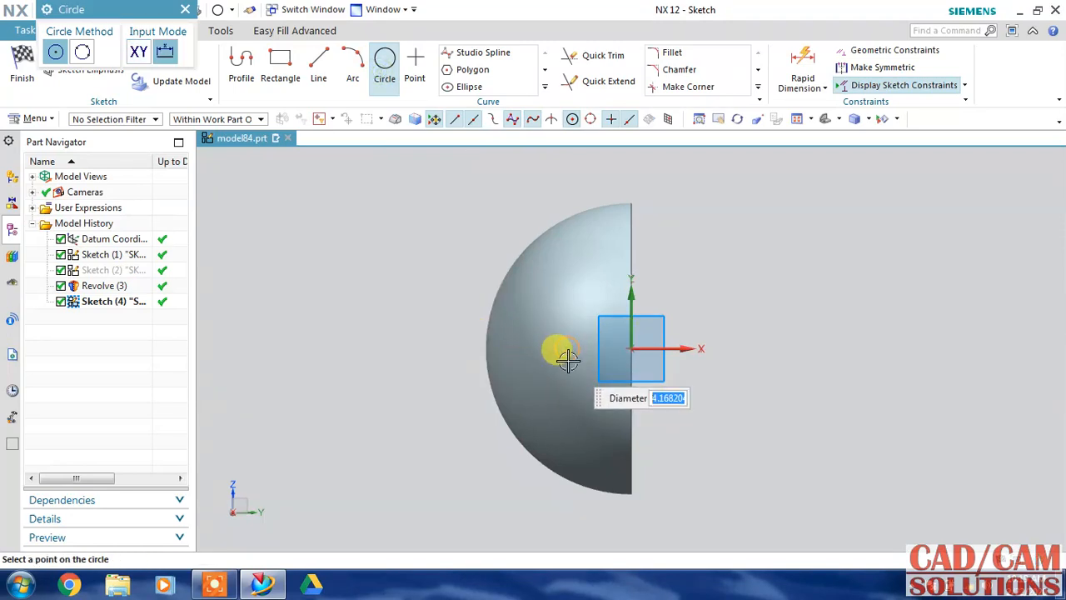
type("6")
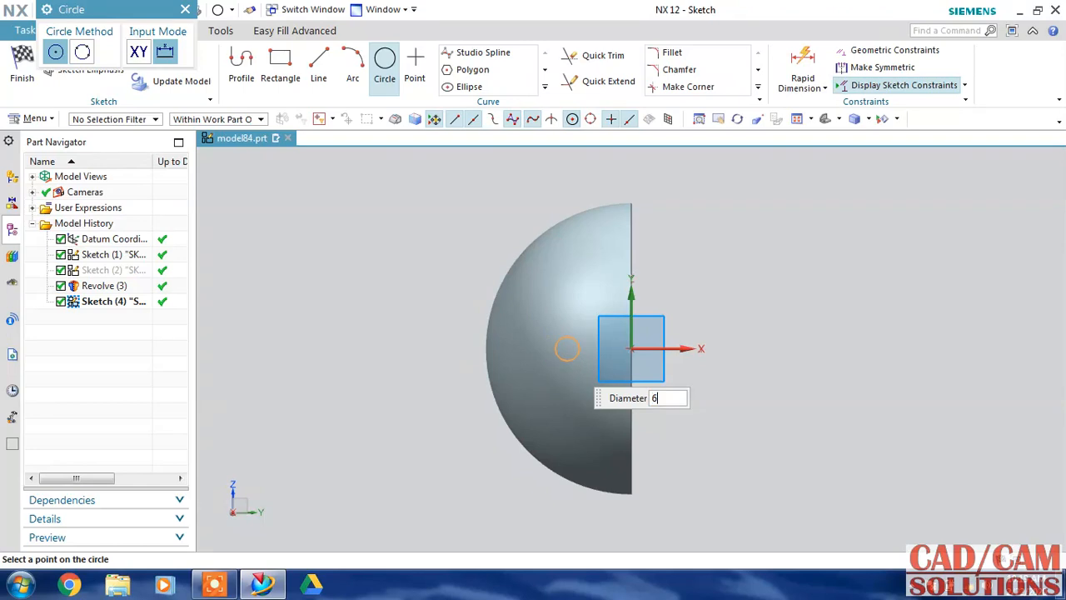
key("Return")
key("Escape")
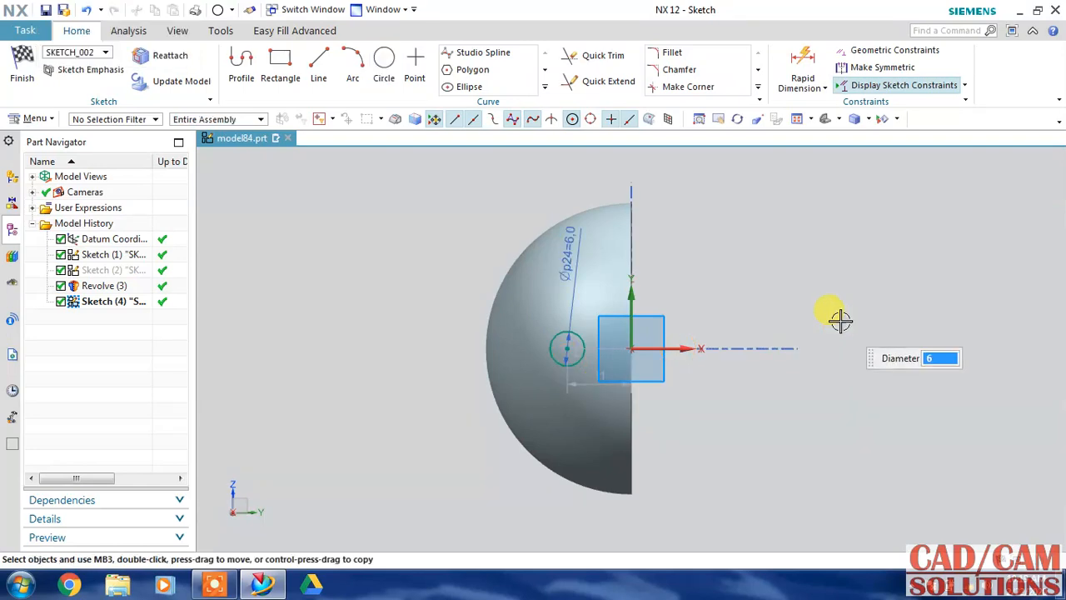
Step: Set the distance between the circle's centre and the vertical axis to 9 mm
double_click(587, 385)
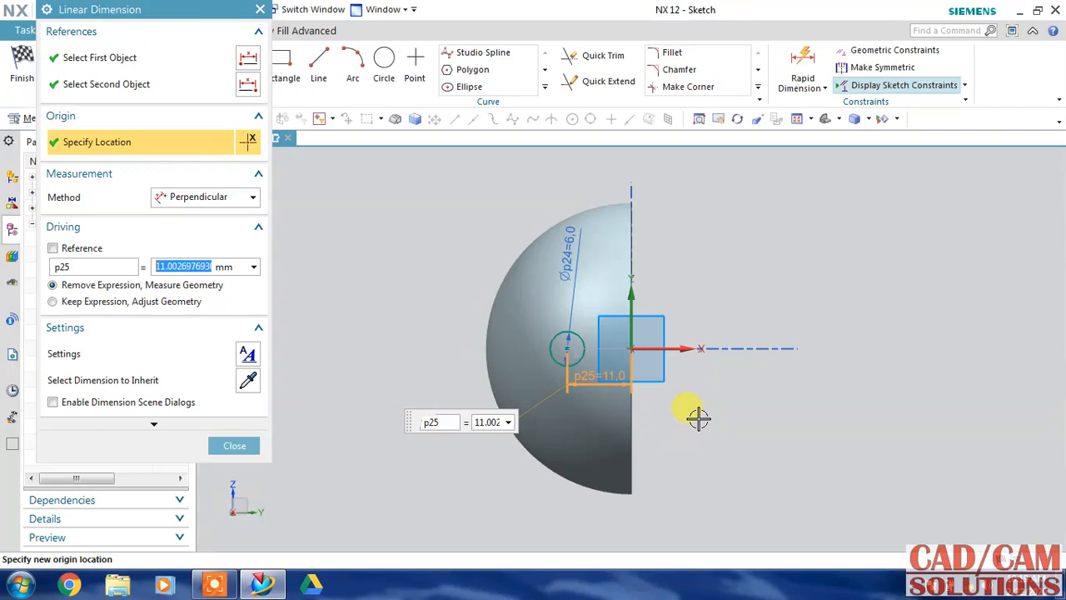
type("9")
key("Return")
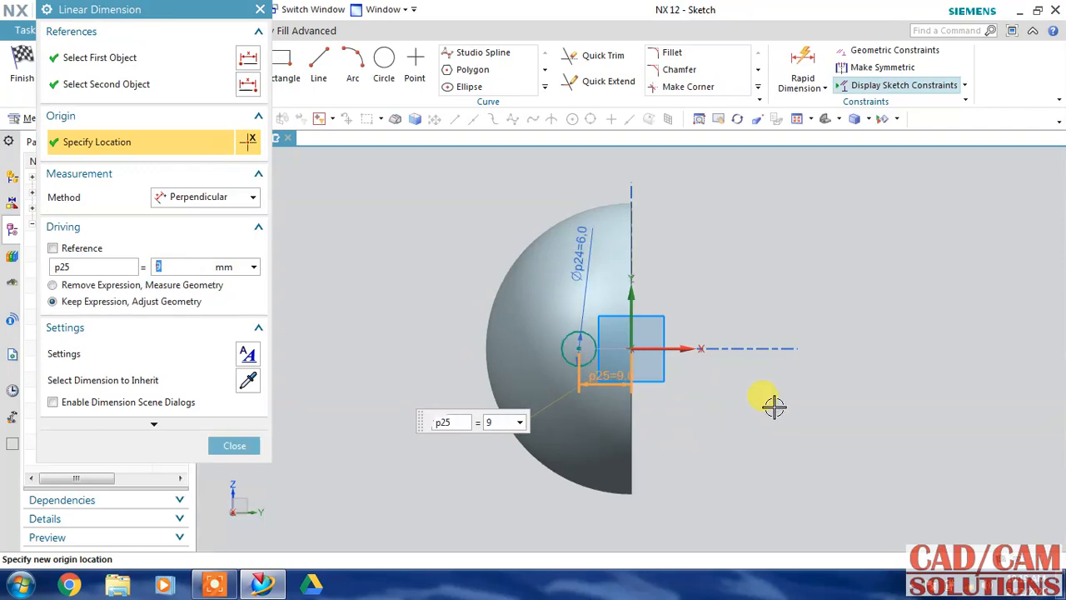
key("Escape")
Step: Align the circle's centre horizontally with the sketch origin and finish the sketch
left_click(579, 349)
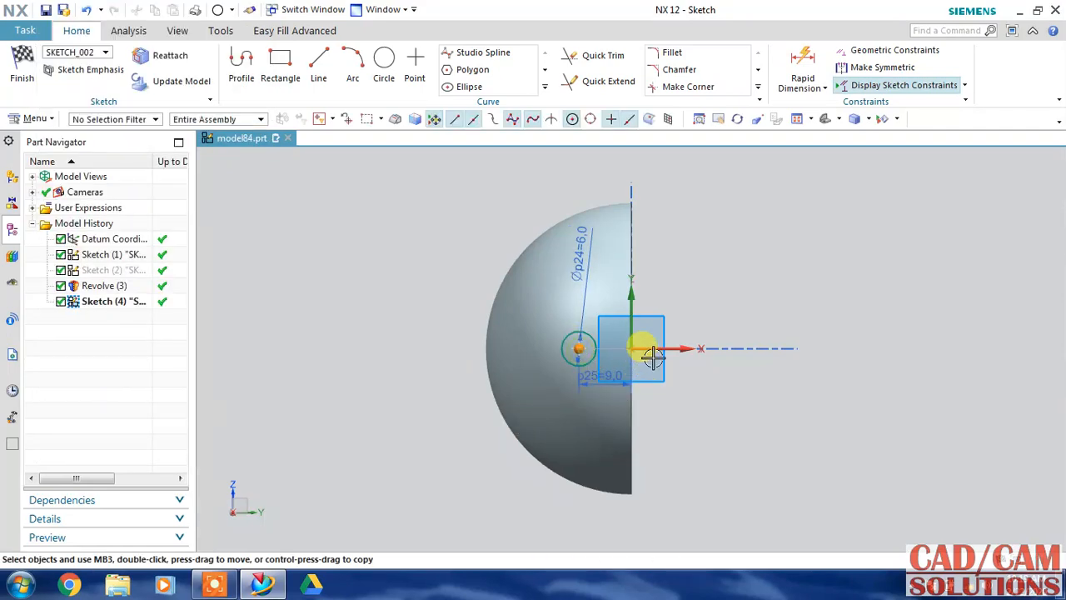
left_click(638, 350)
left_click(633, 349)
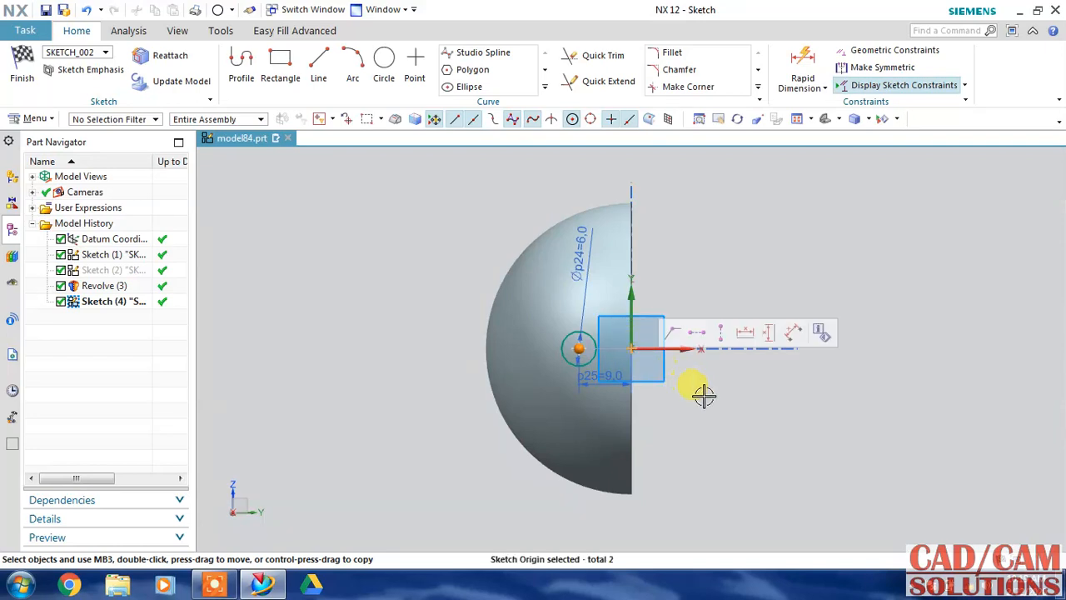
left_click(707, 333)
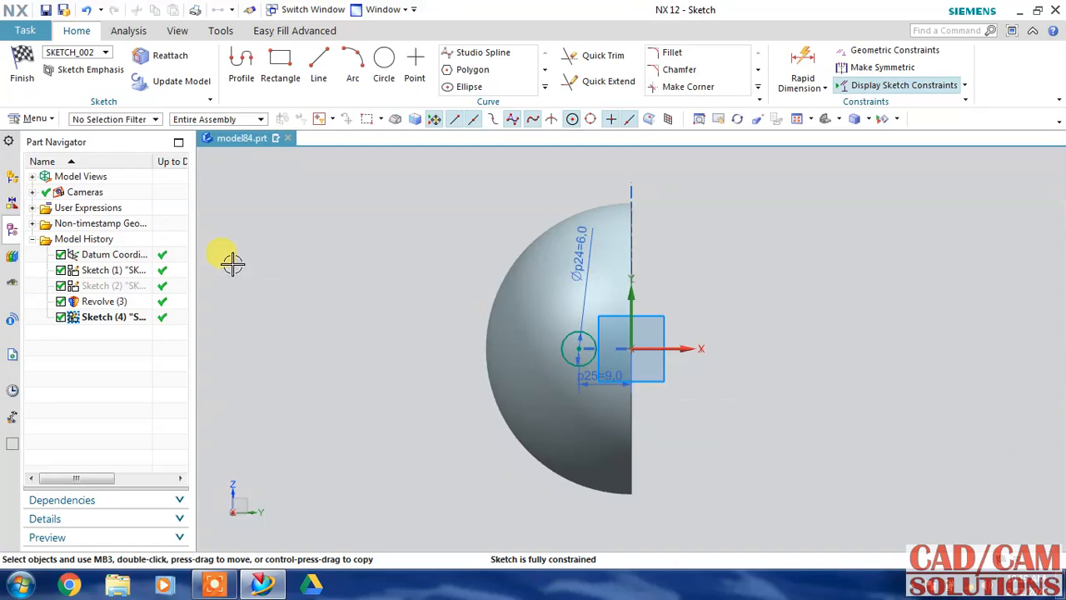
key("ctrl+q")
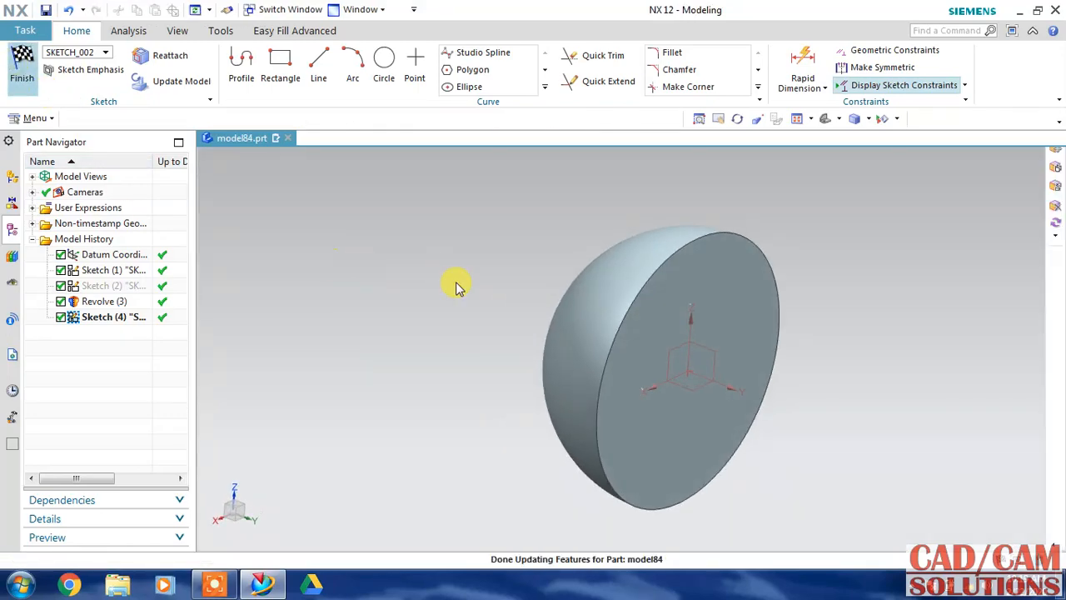
Step: Extrude the 6 mm circle by a symmetric value of 25 mm and unite it with the hemisphere
right_click_drag(389, 240, 392, 341)
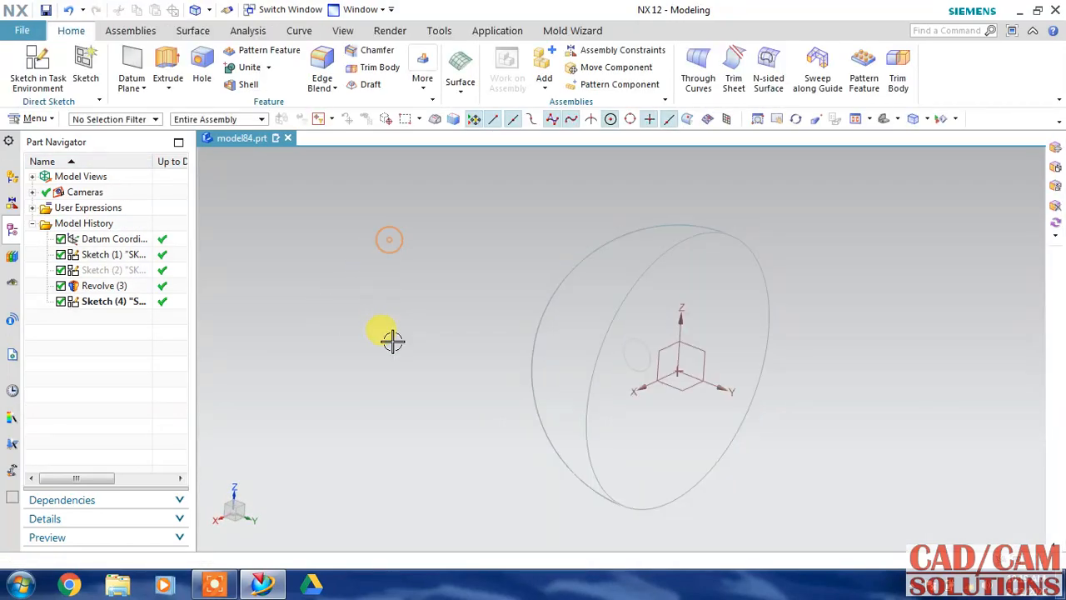
left_click(167, 64)
left_click(637, 347)
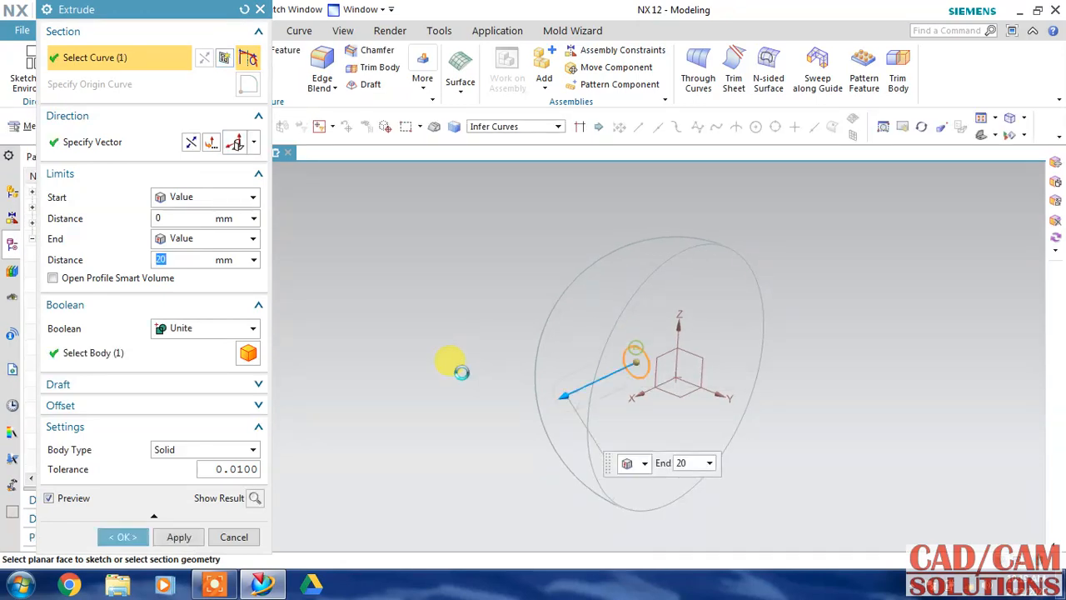
left_click(211, 197)
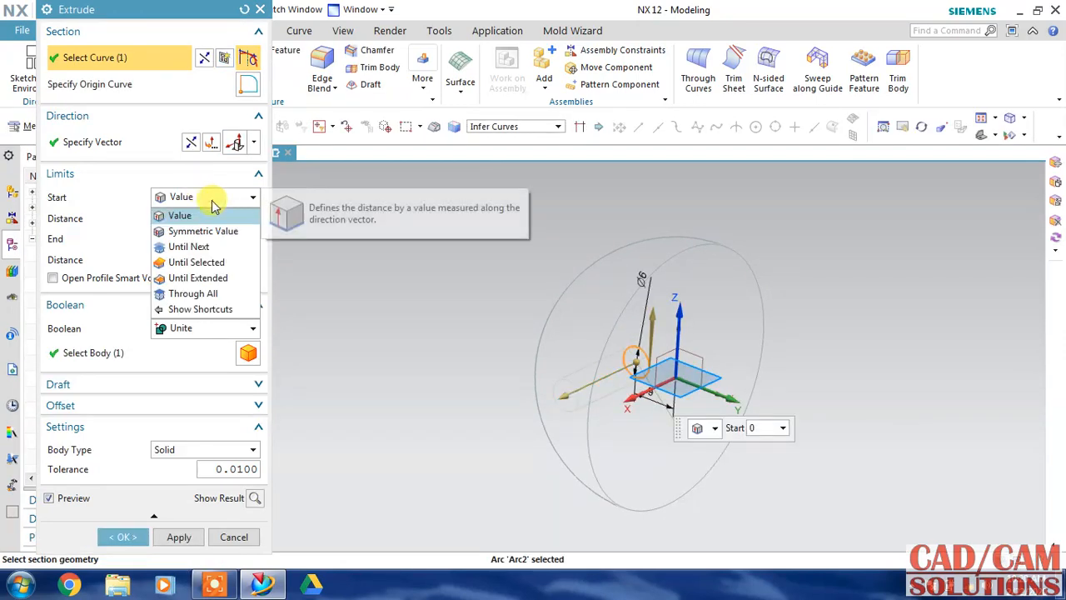
left_click(202, 231)
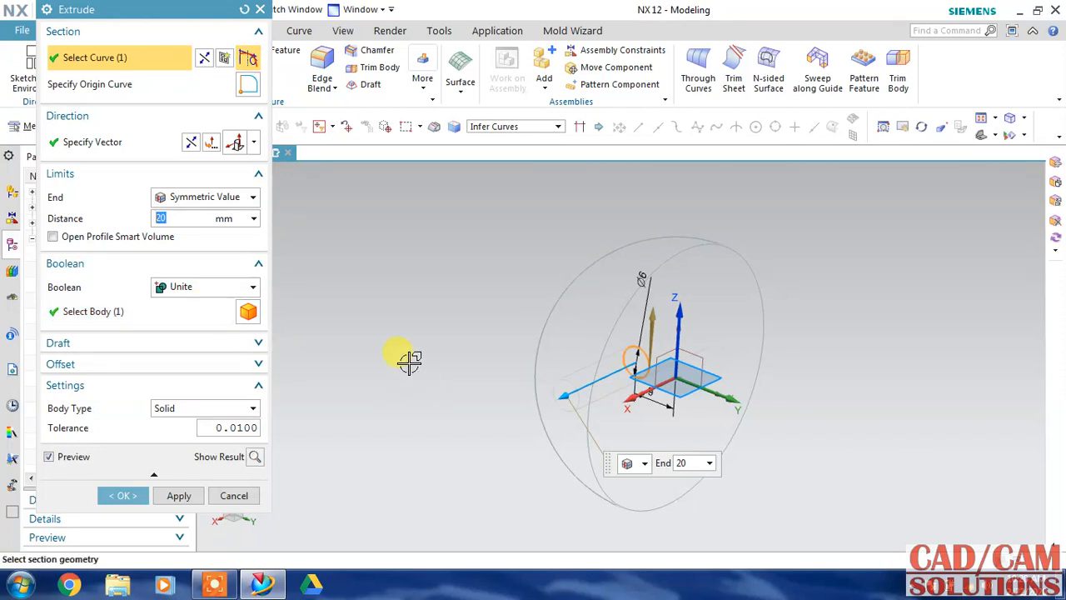
type("25")
key("Return")
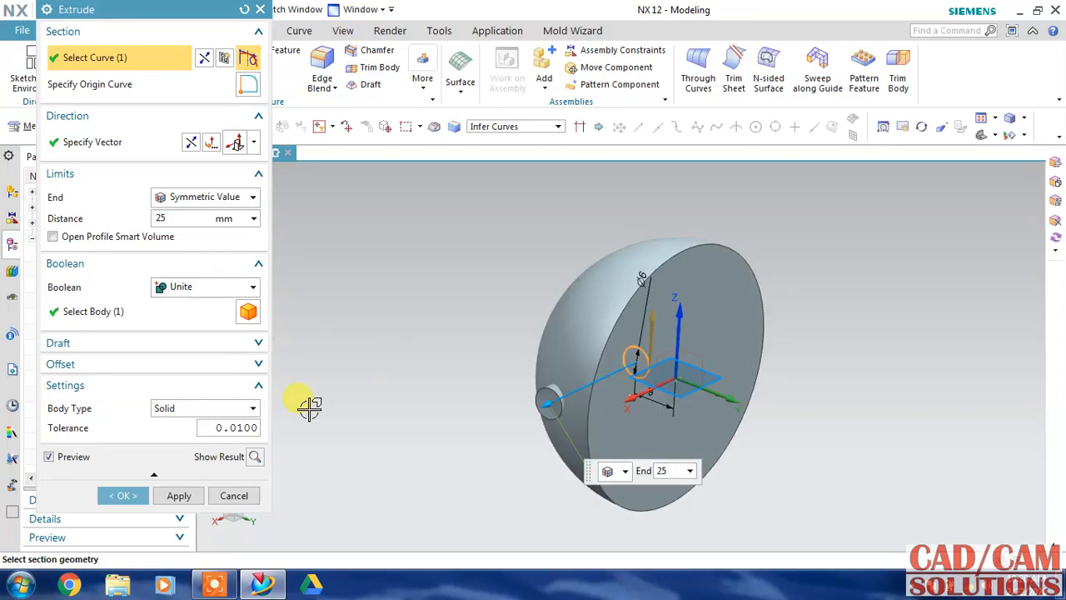
left_click(127, 499)
middle_click_drag(338, 357, 359, 374)
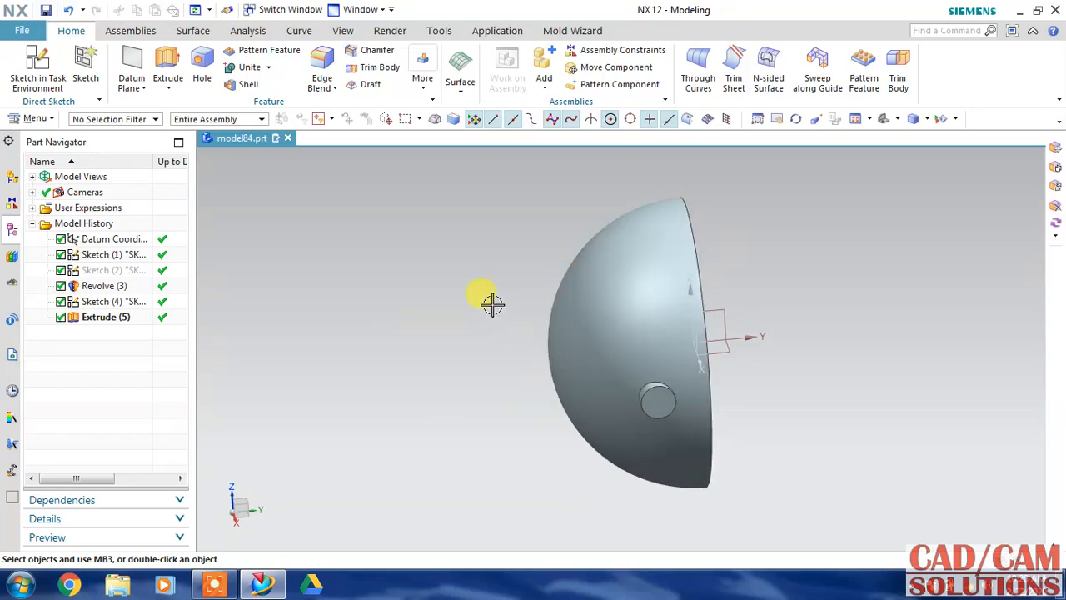
middle_click_drag(482, 289, 446, 301)
Step: Create a datum plane at a distance of 9 mm from the XZ plane, offset into the hemisphere through the pin
left_click(138, 60)
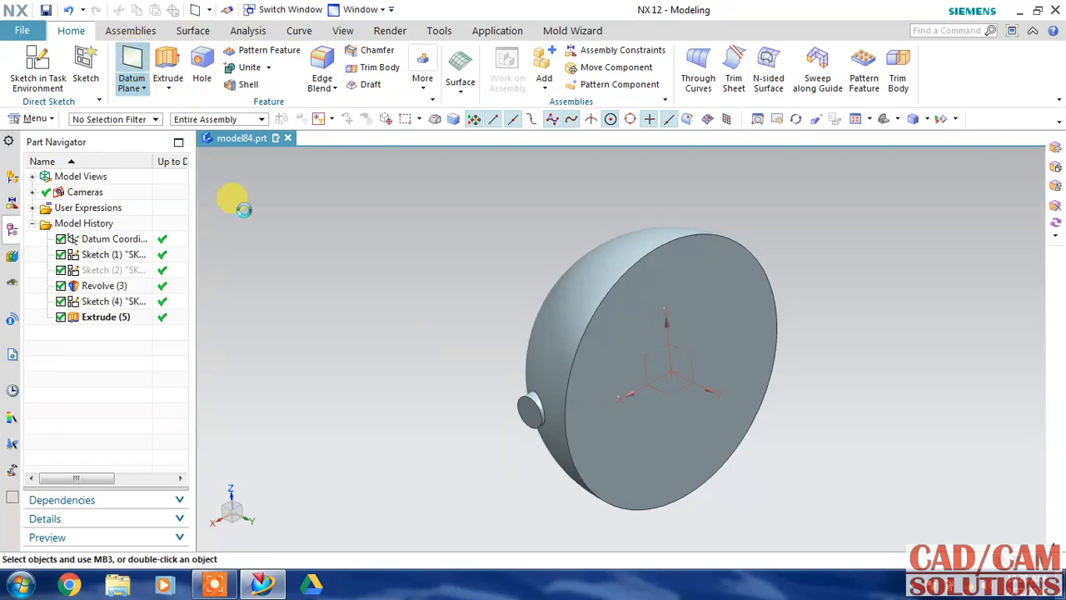
left_click(641, 344)
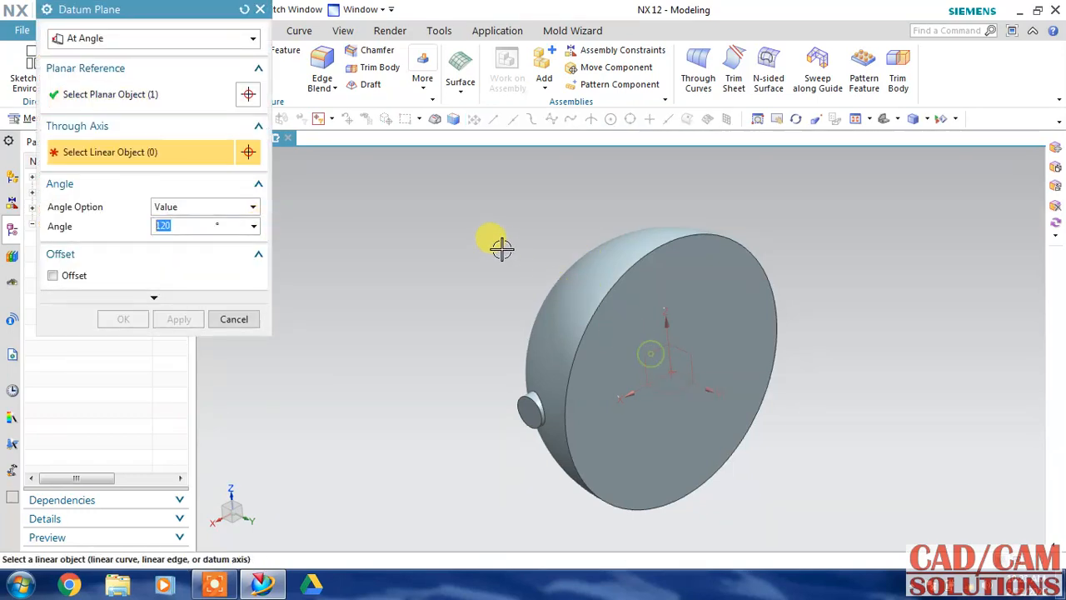
left_click(167, 40)
left_click(138, 74)
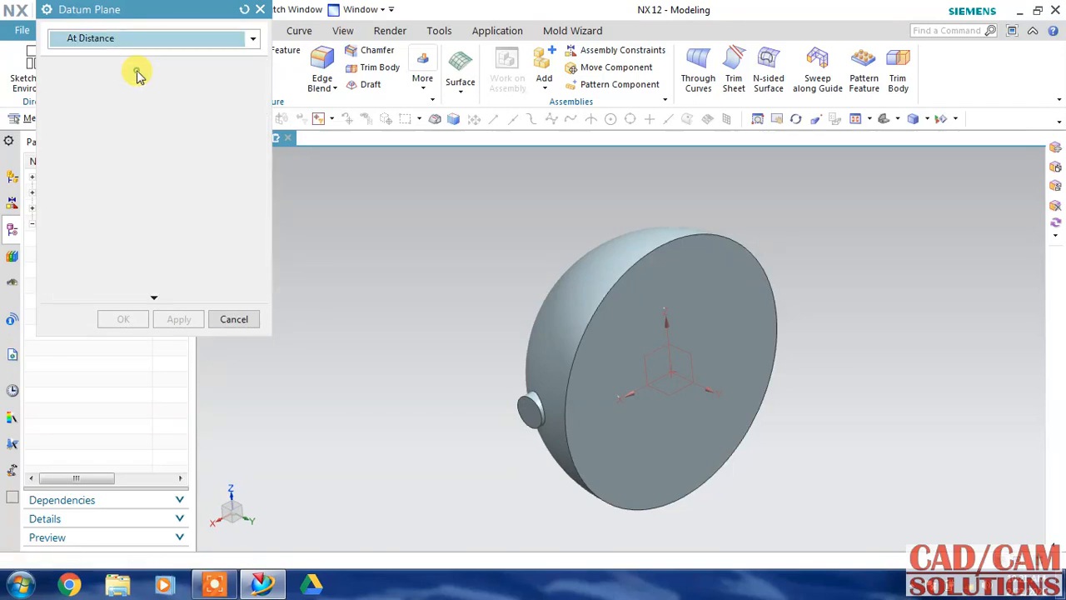
left_click(648, 353)
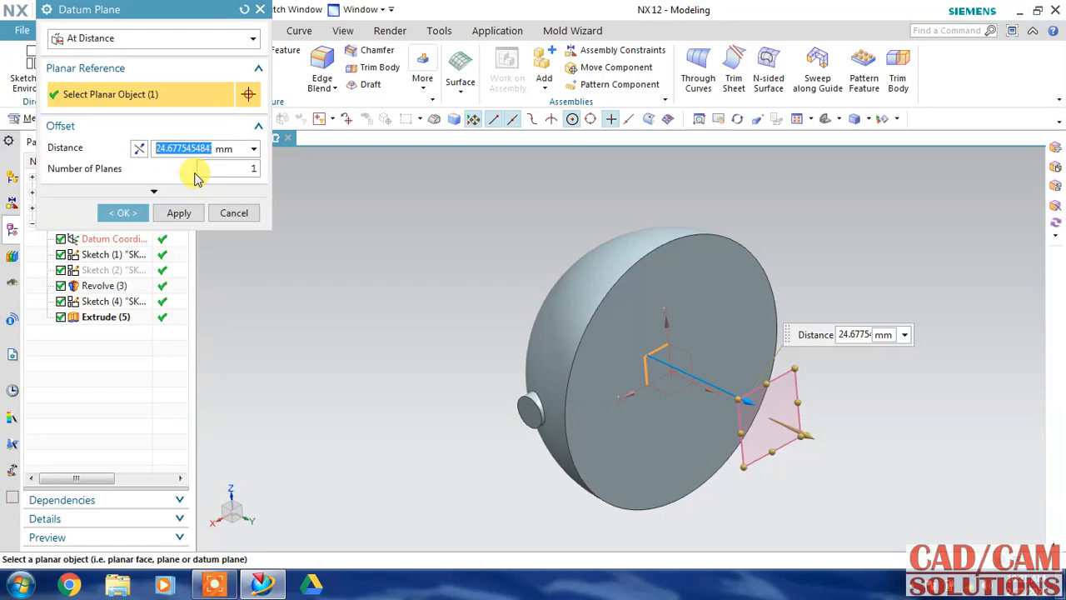
type("9")
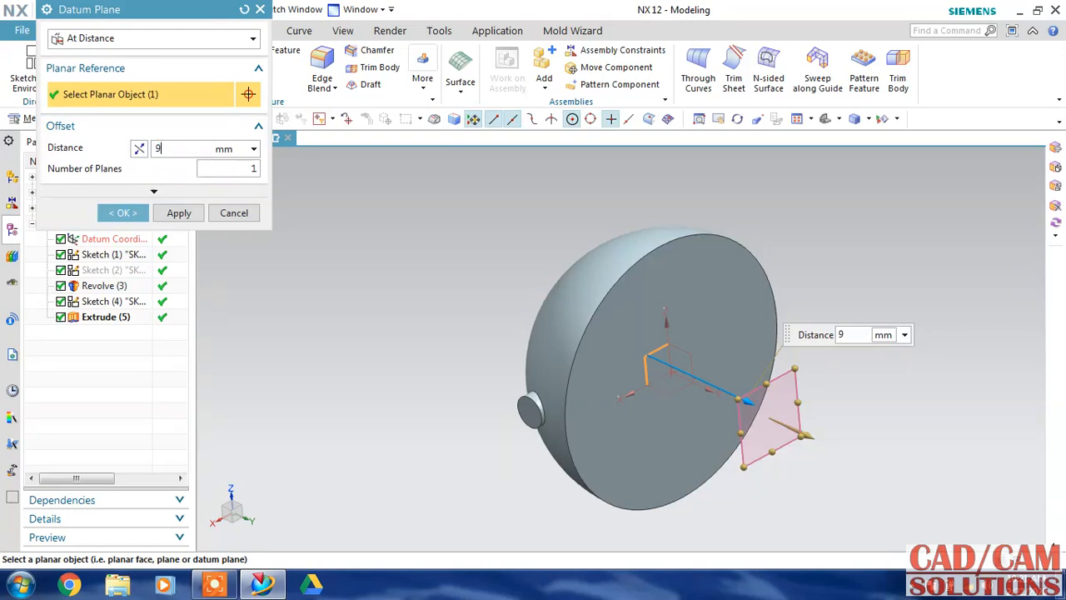
key("Return")
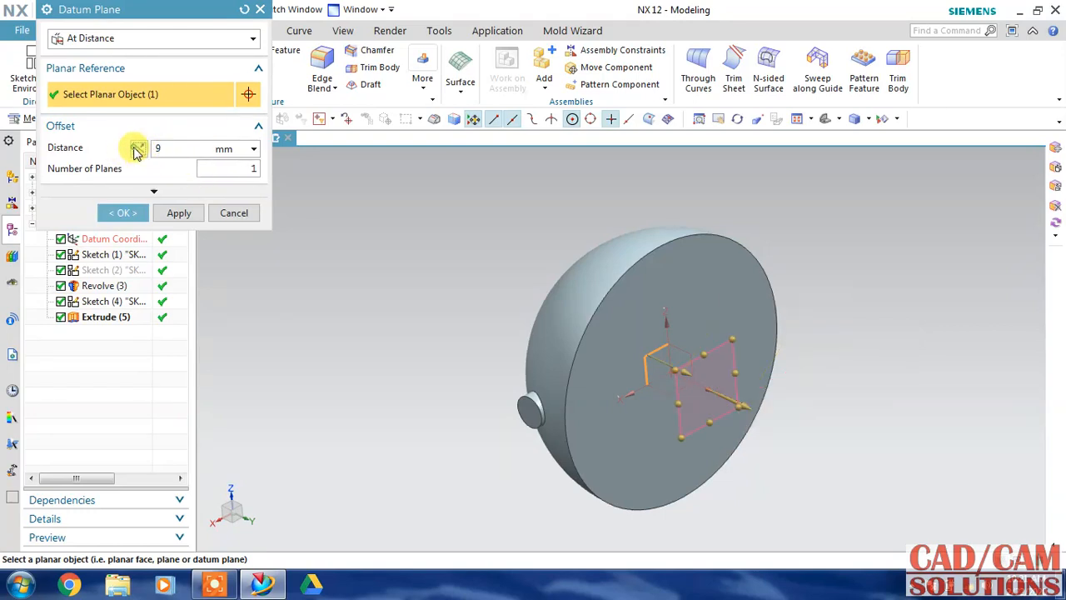
middle_click_drag(354, 310, 412, 295)
left_click(129, 213)
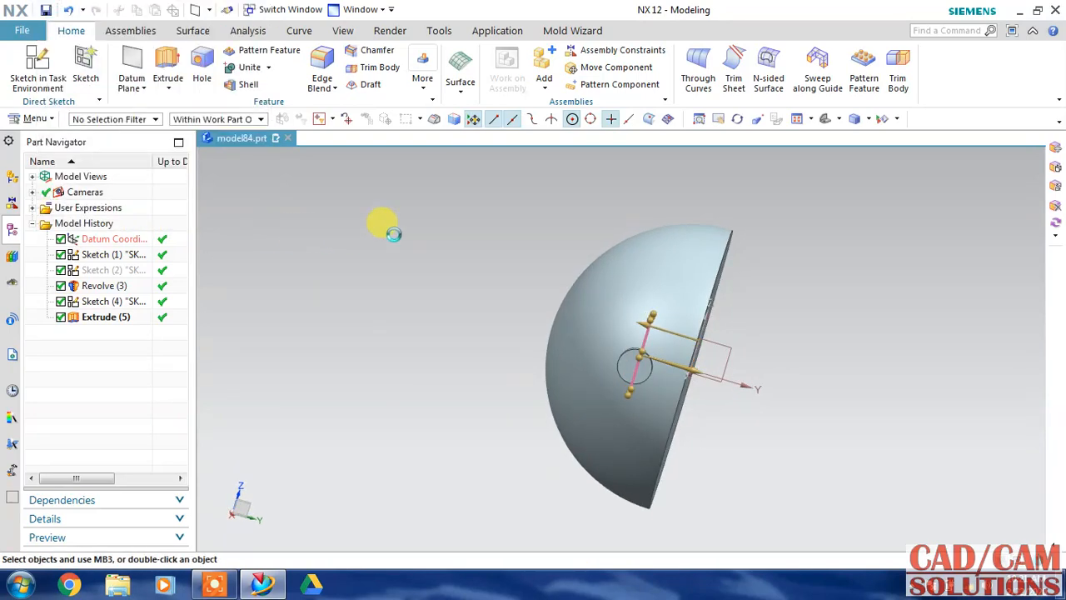
middle_click_drag(395, 231, 342, 242)
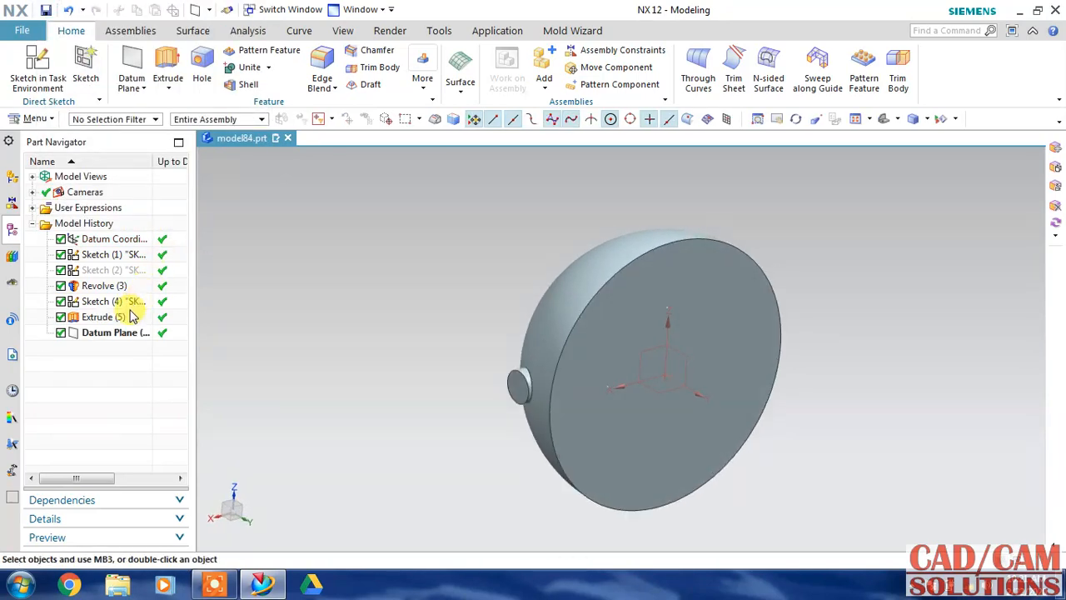
Step: Create a task-environment sketch on the new datum plane, using the reversed X axis as horizontal reference
left_click(115, 333)
left_click(38, 68)
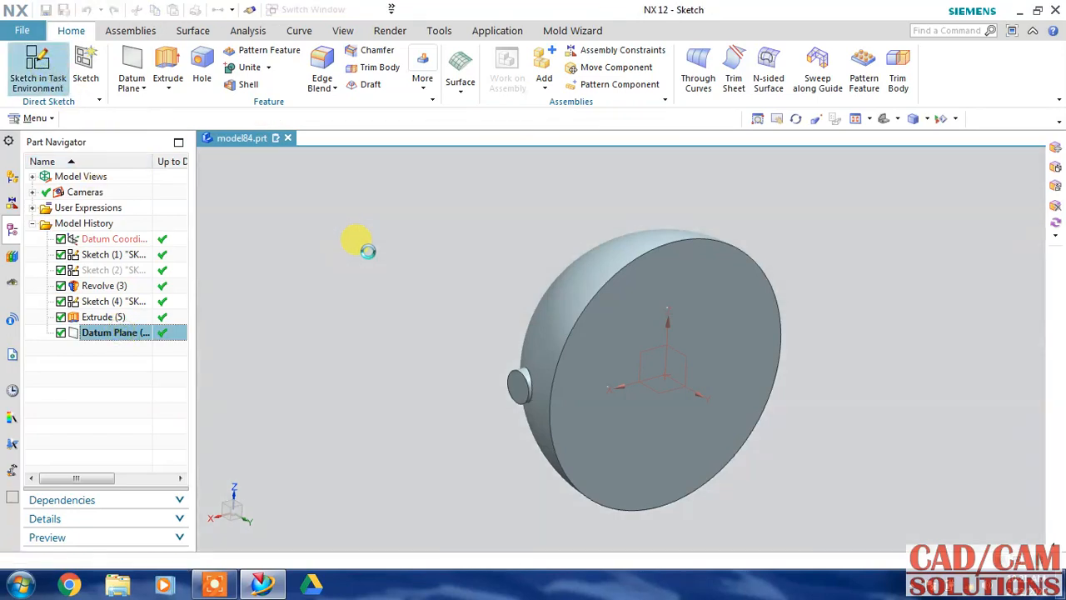
left_click(96, 207)
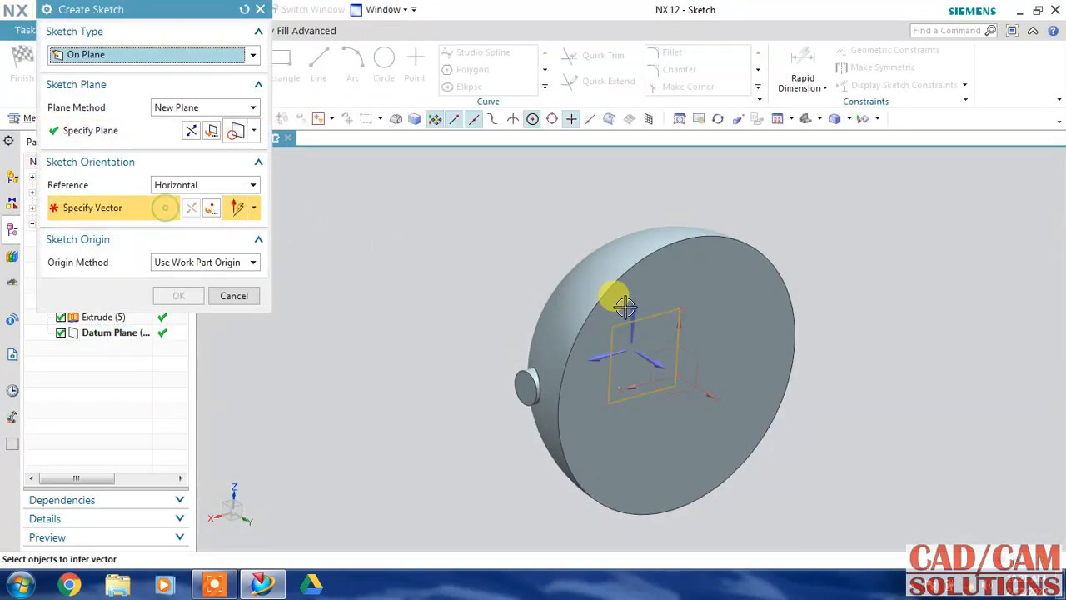
left_click(594, 358)
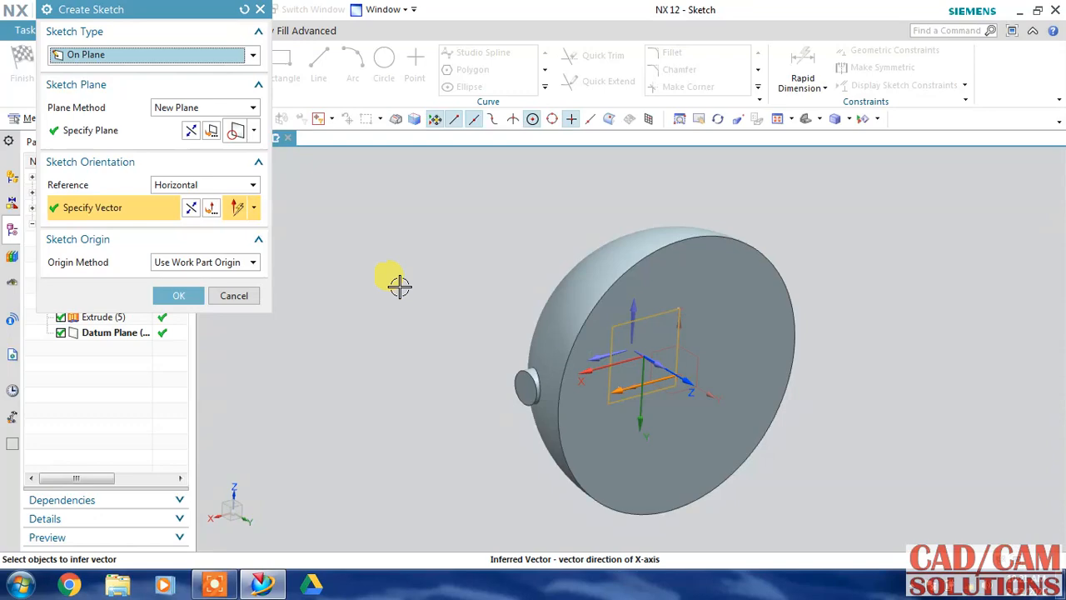
left_click(203, 139)
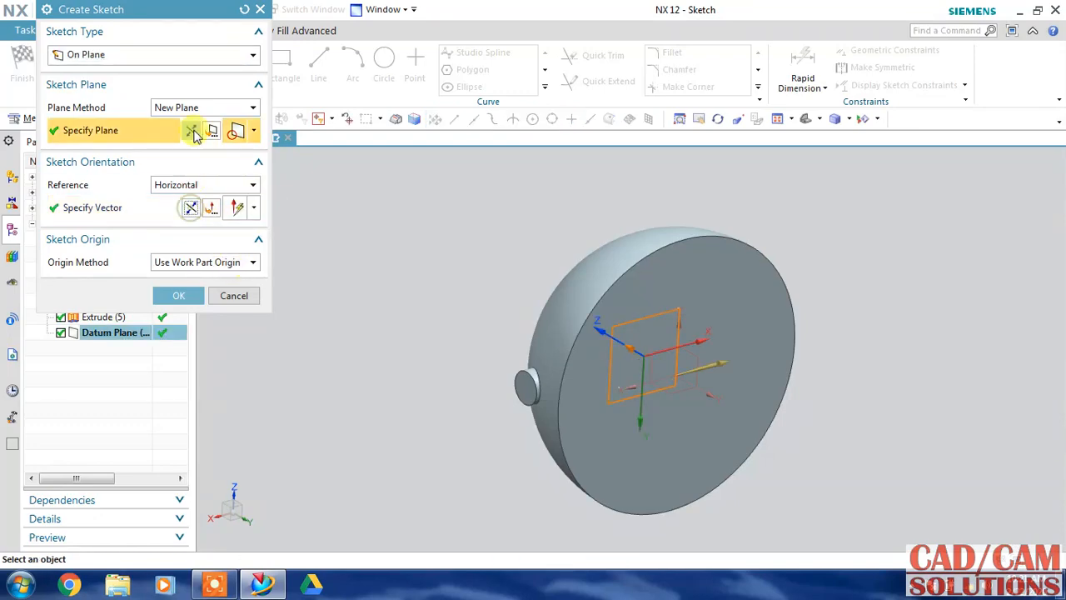
left_click(177, 298)
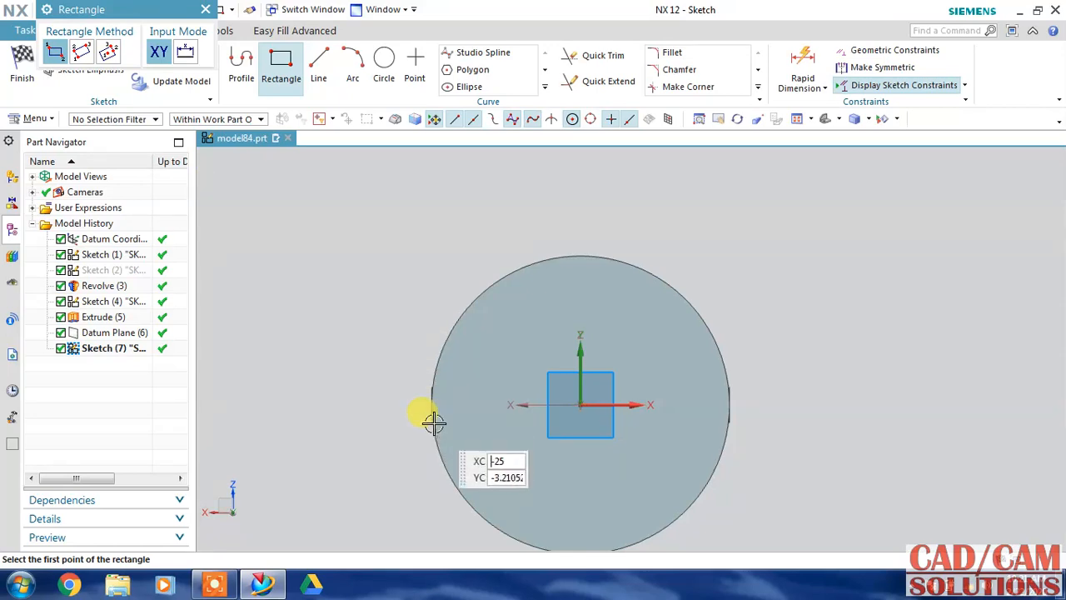
Step: Draw a rectangle about 32 mm high with its base on the horizontal axis, extending beyond both sides of the hemisphere
left_click(415, 404)
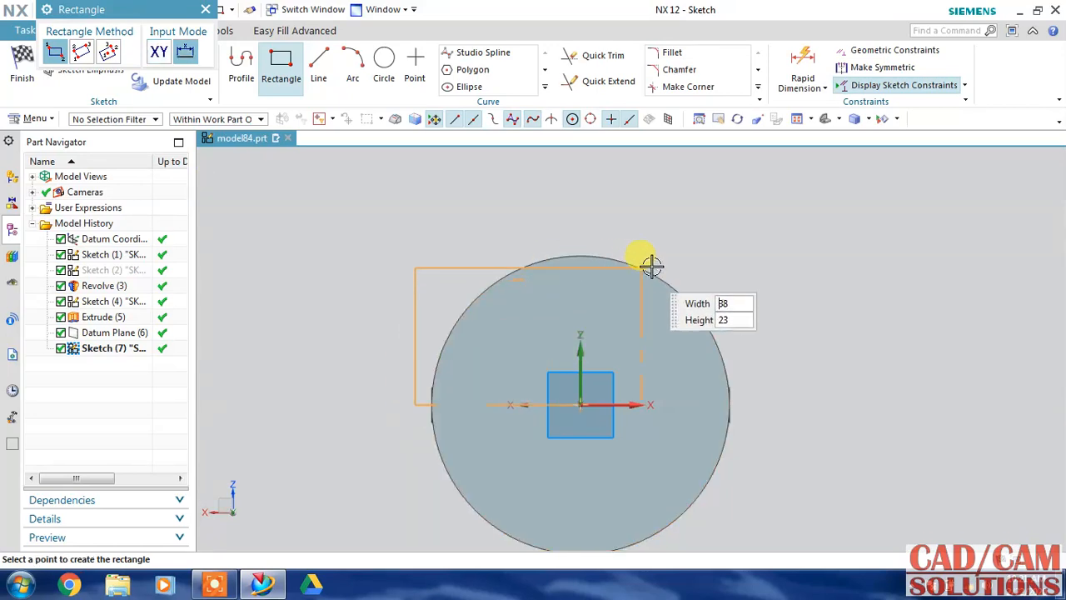
left_click(750, 214)
key("Escape")
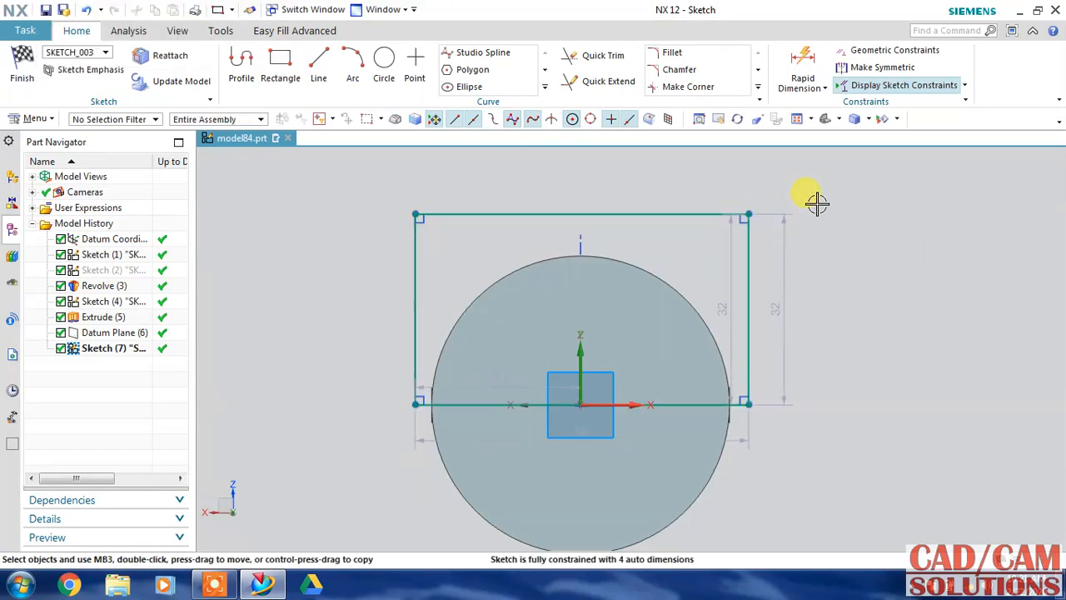
Step: Set the rectangle's height dimension to 28 mm
left_click(781, 302)
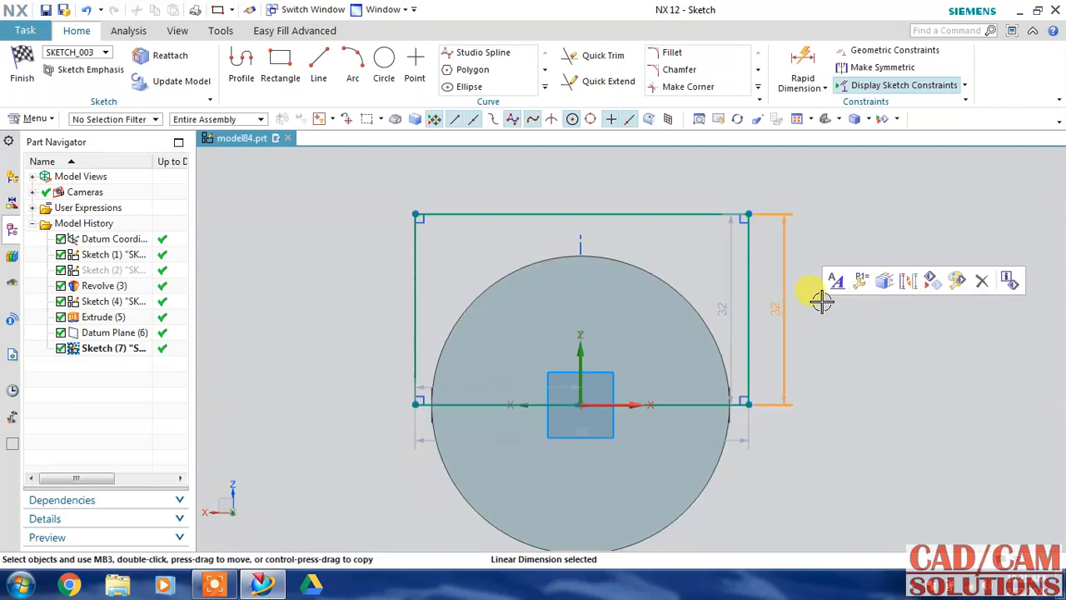
double_click(781, 320)
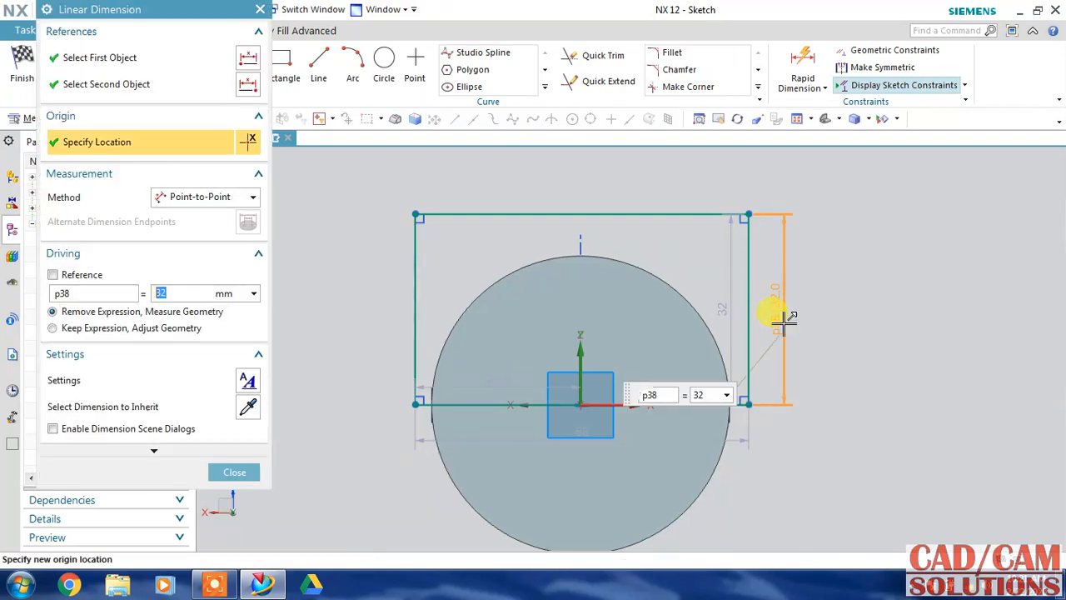
type("2")
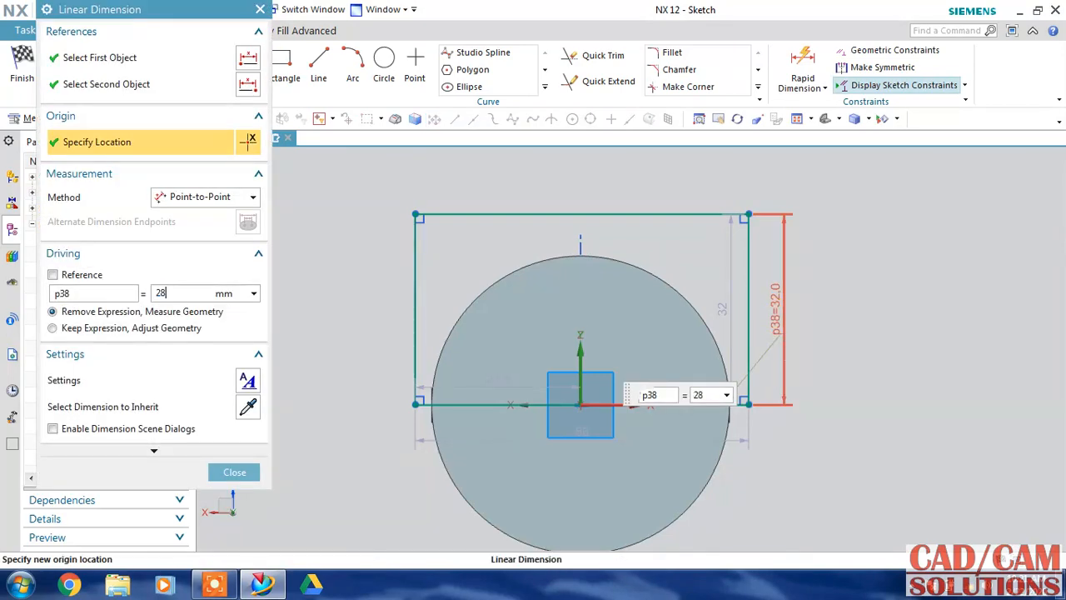
type("8")
key("Return")
middle_click(858, 289)
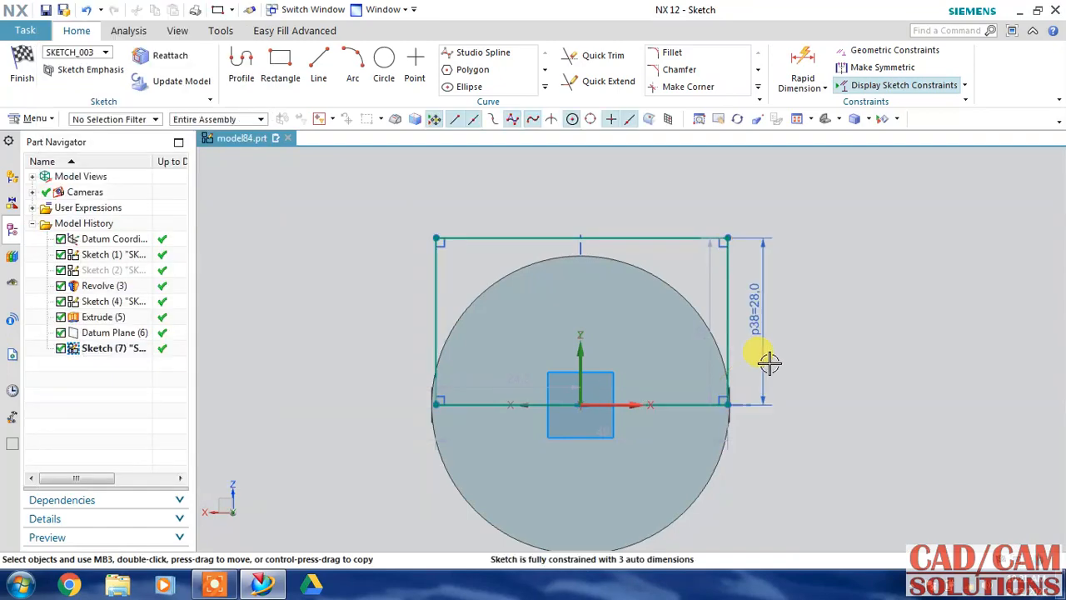
Step: Set the rectangle's width dimension to 55 mm
left_click(626, 437)
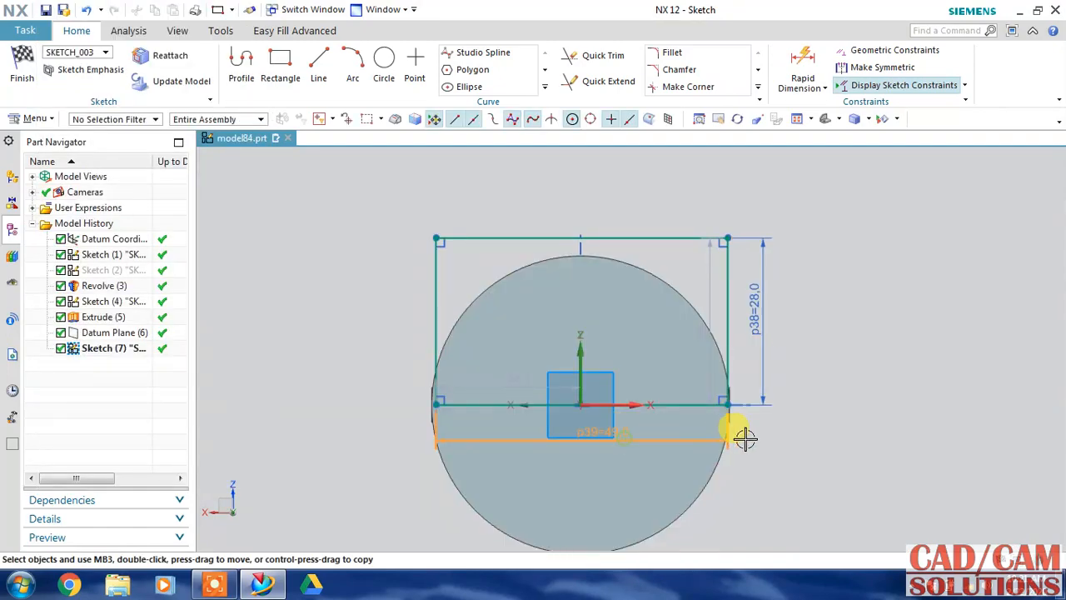
left_click(762, 429)
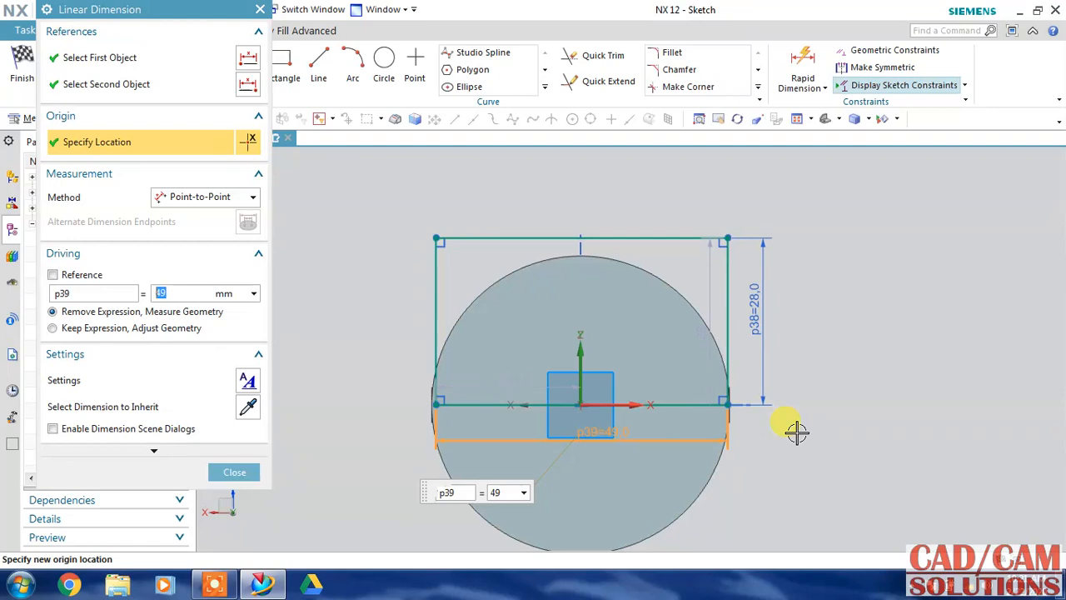
type("55")
key("Return")
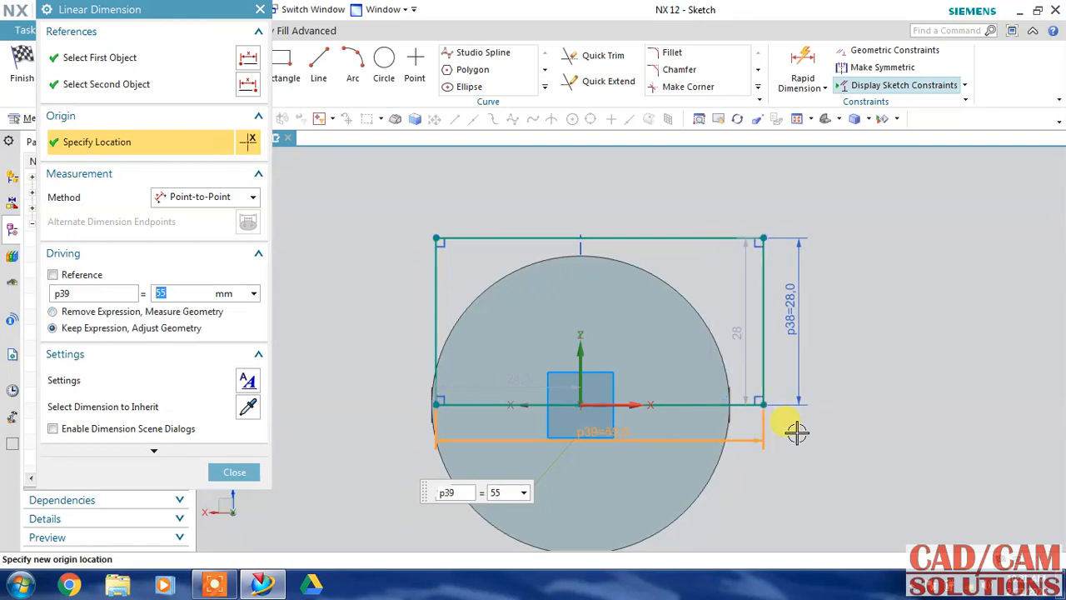
left_click(236, 475)
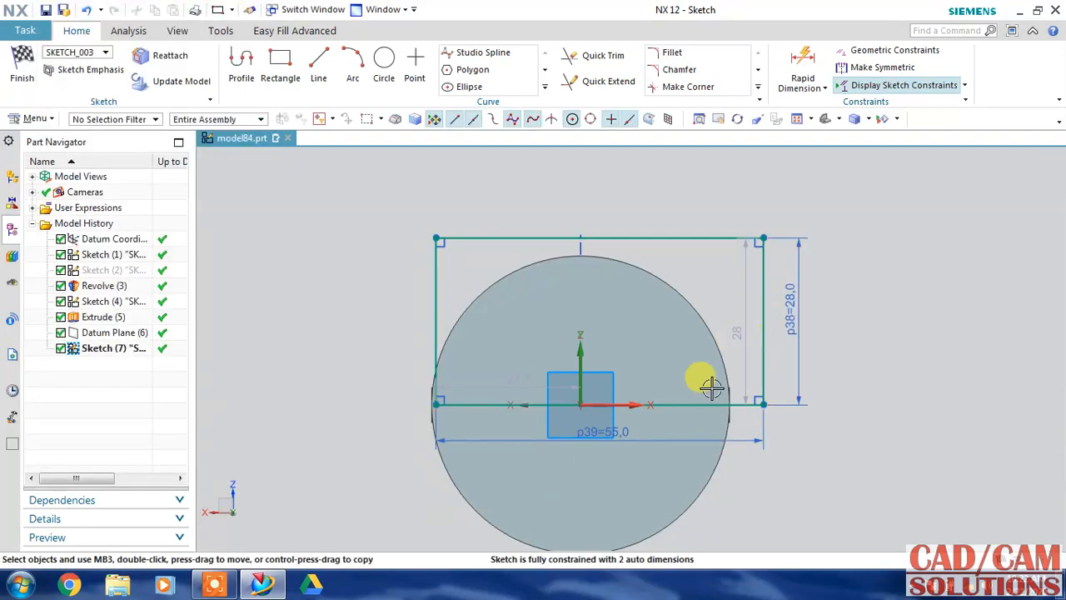
Step: Constrain the midpoint of the rectangle's base line to the sketch origin so the rectangle is centred on the hemisphere
left_click(590, 402)
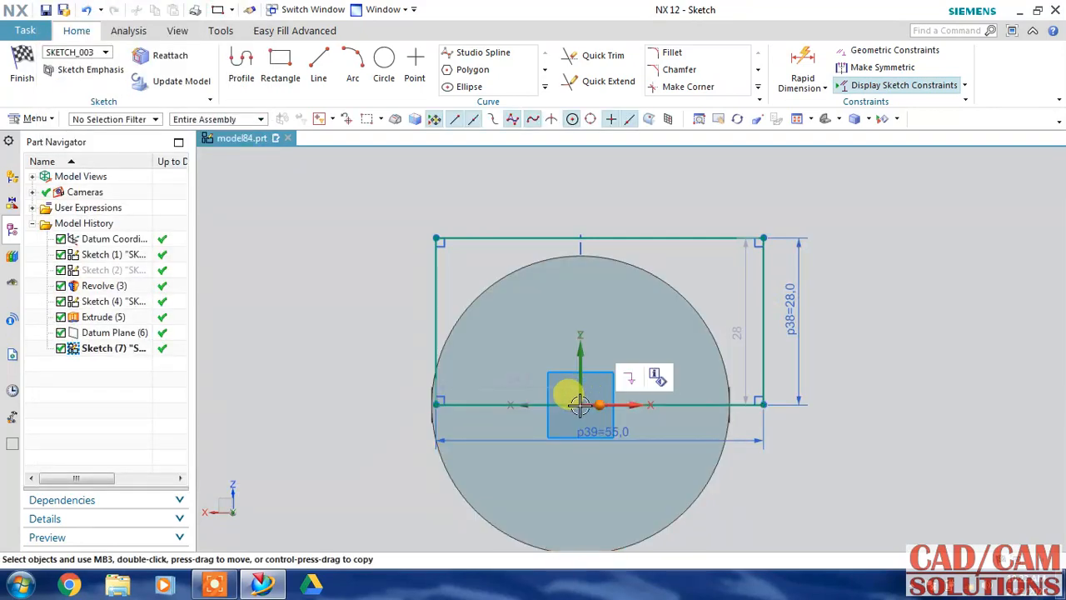
left_click(579, 404)
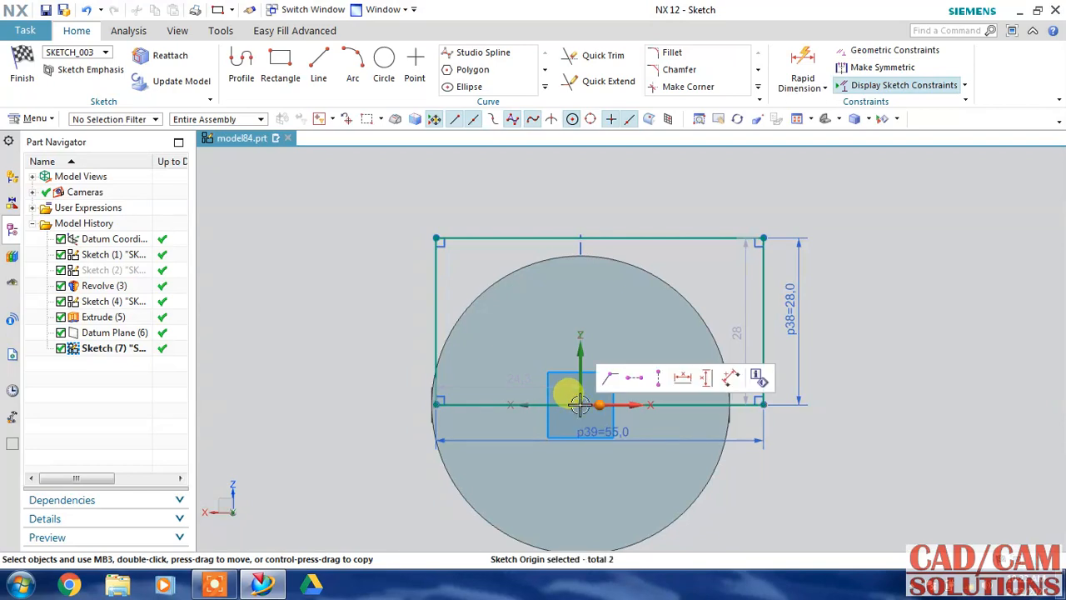
left_click(614, 378)
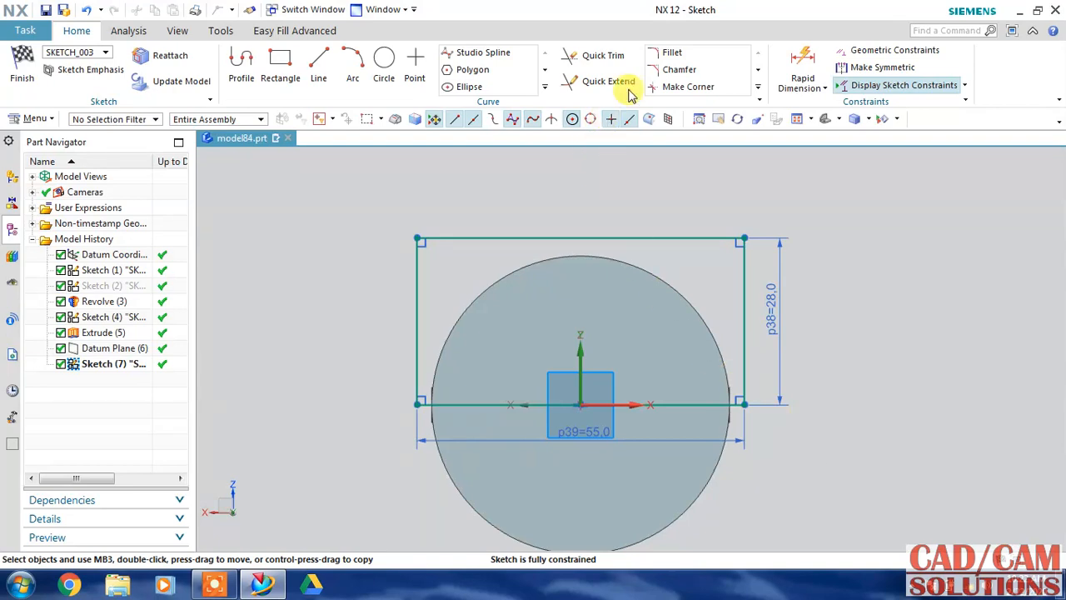
Step: Fillet the rectangle's two upper corners with 10 mm radius and its two lower corners with 2 mm radius
left_click(672, 52)
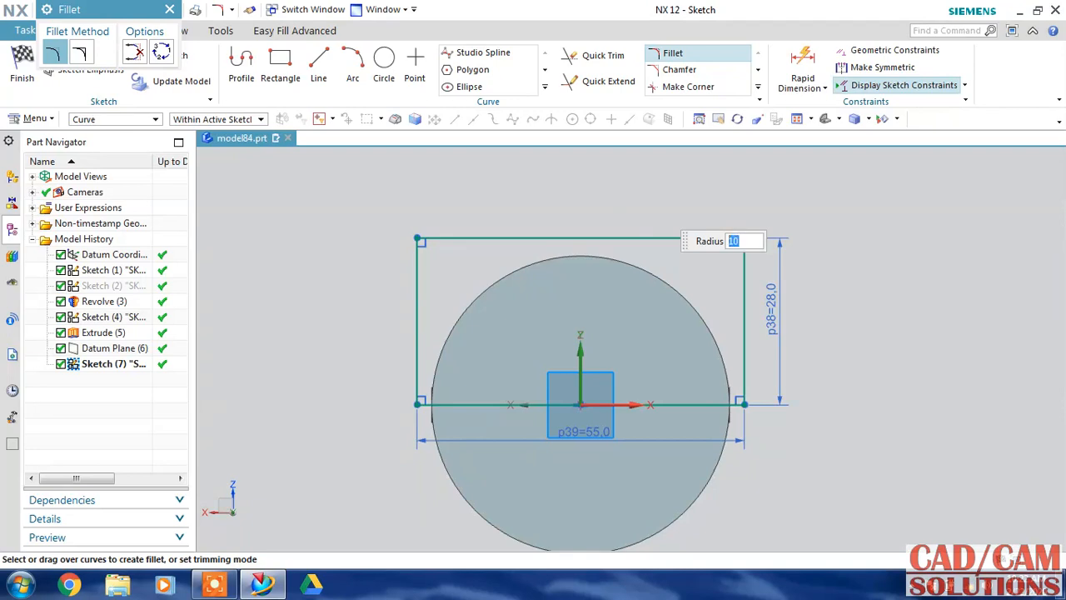
left_click(417, 236)
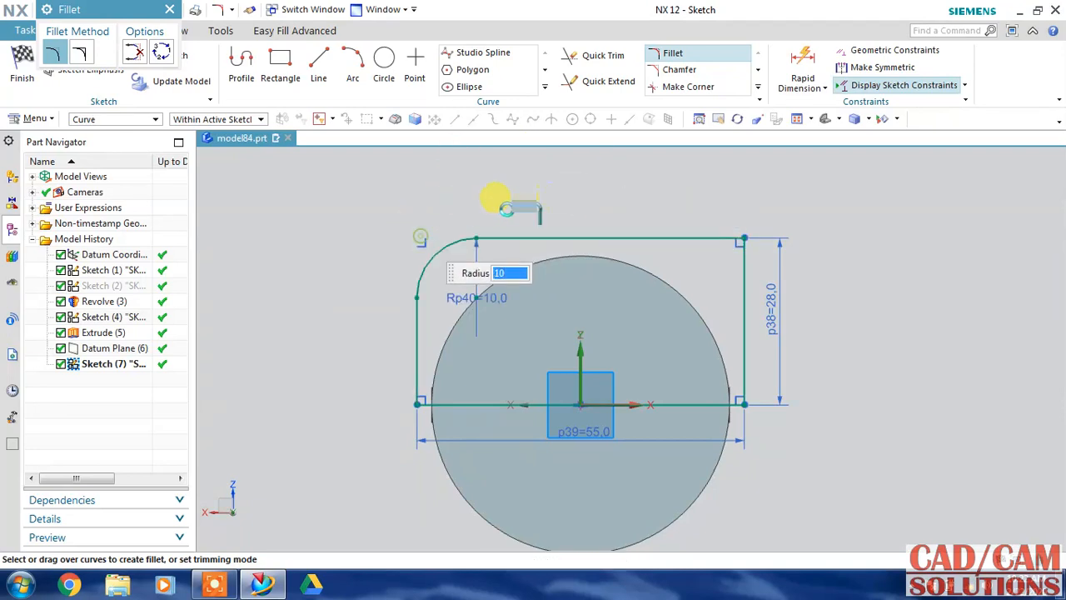
left_click(744, 234)
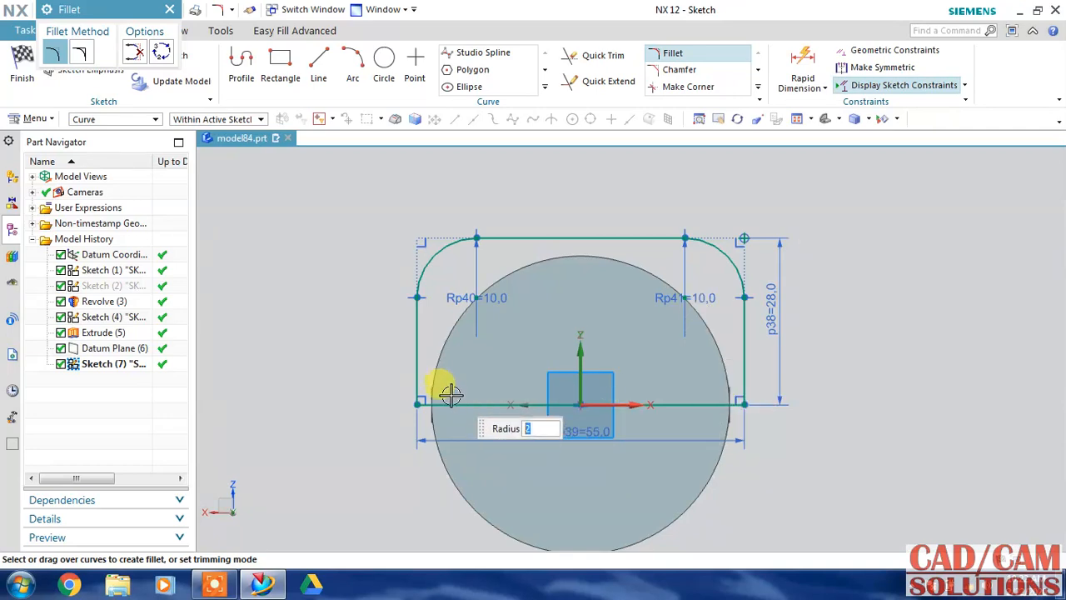
left_click(411, 397)
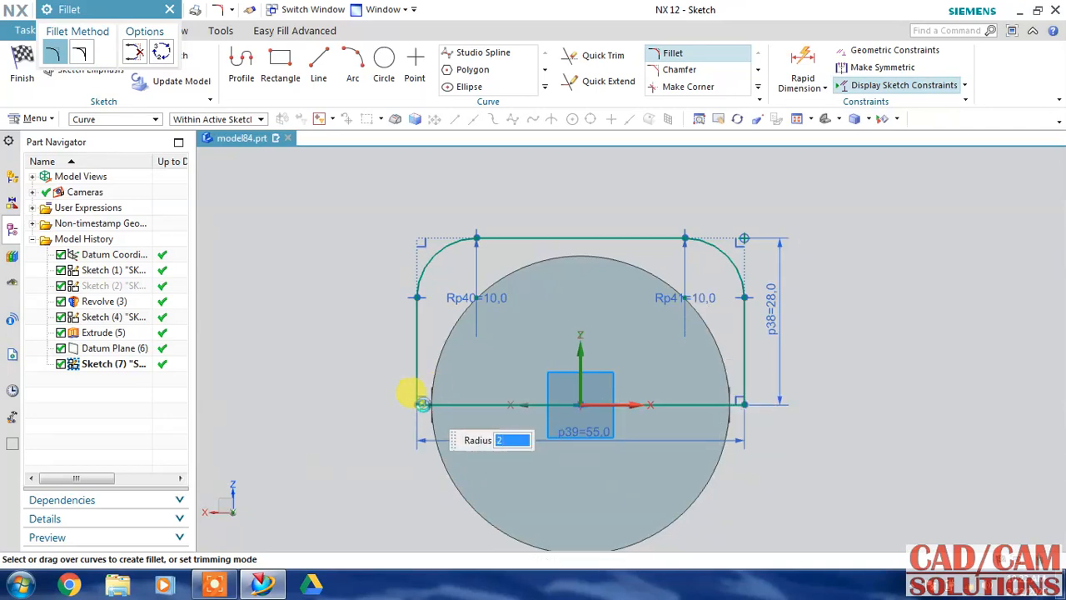
left_click(740, 399)
key("Escape")
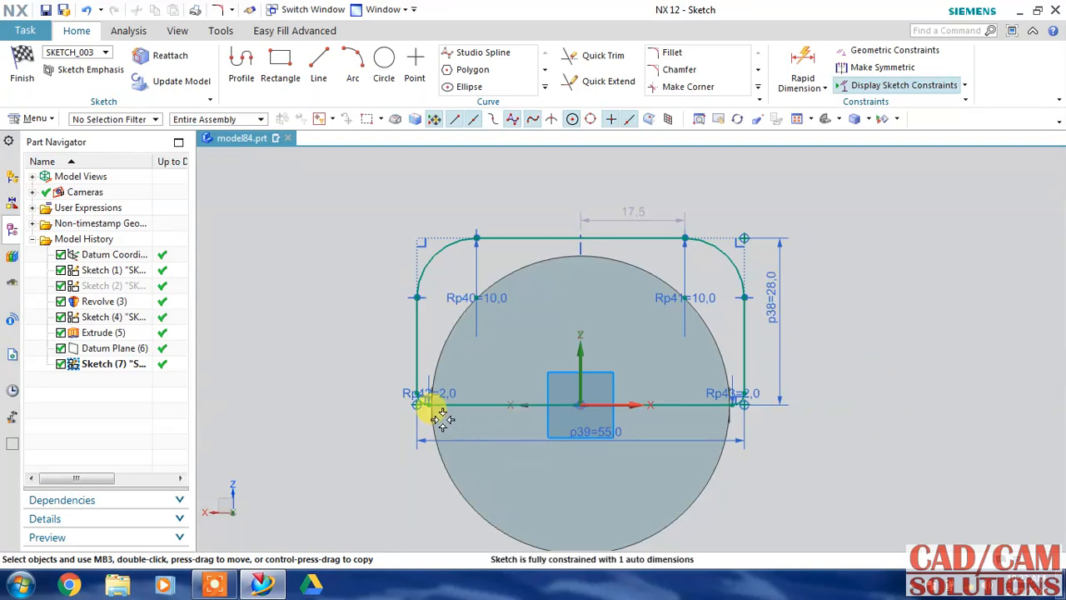
Step: Project the hemisphere's circular outer edge into the sketch
left_click(543, 88)
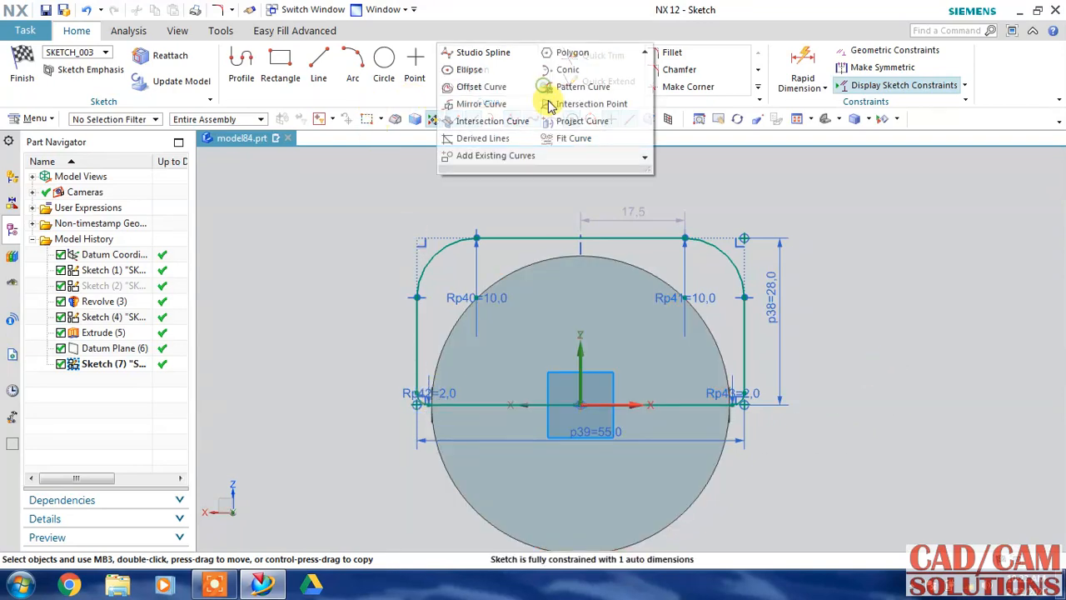
left_click(575, 136)
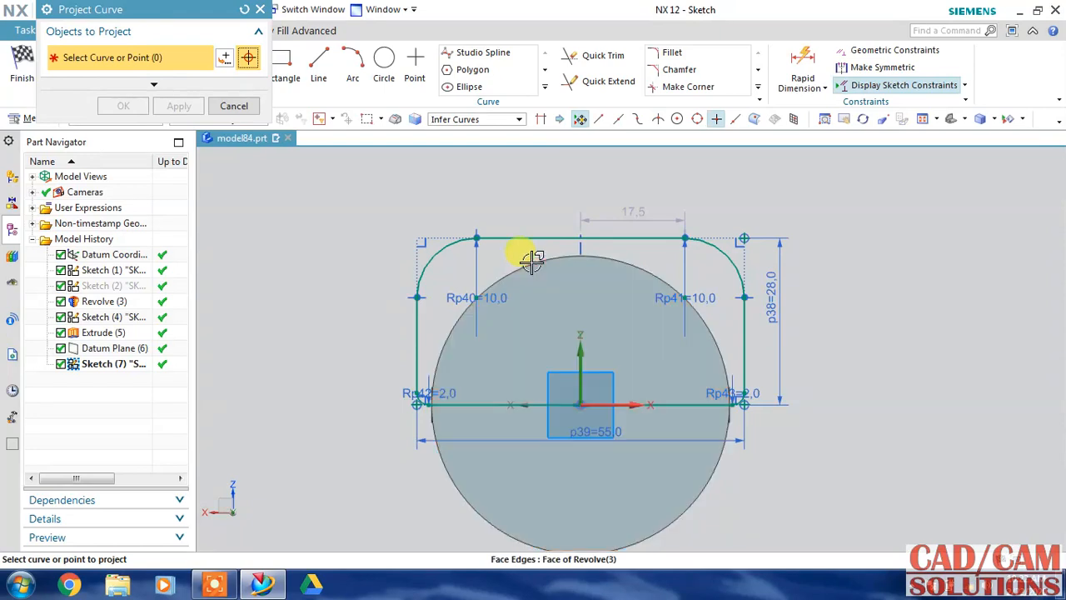
left_click(533, 256)
left_click(123, 106)
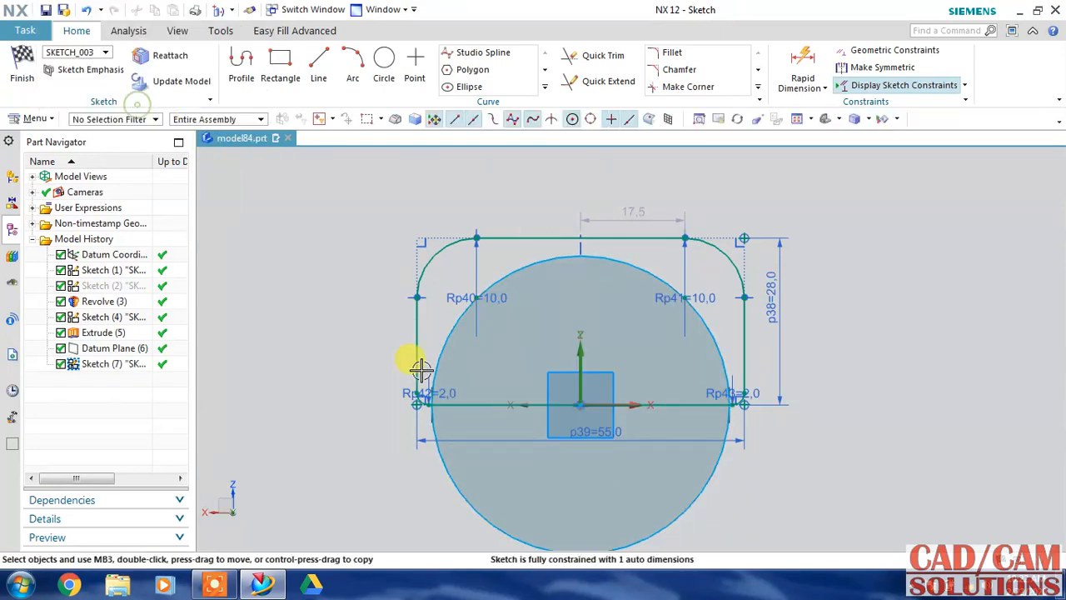
Step: Trim the base line inside the projected circle and convert the circle to a reference curve
left_click(587, 55)
left_click(693, 404)
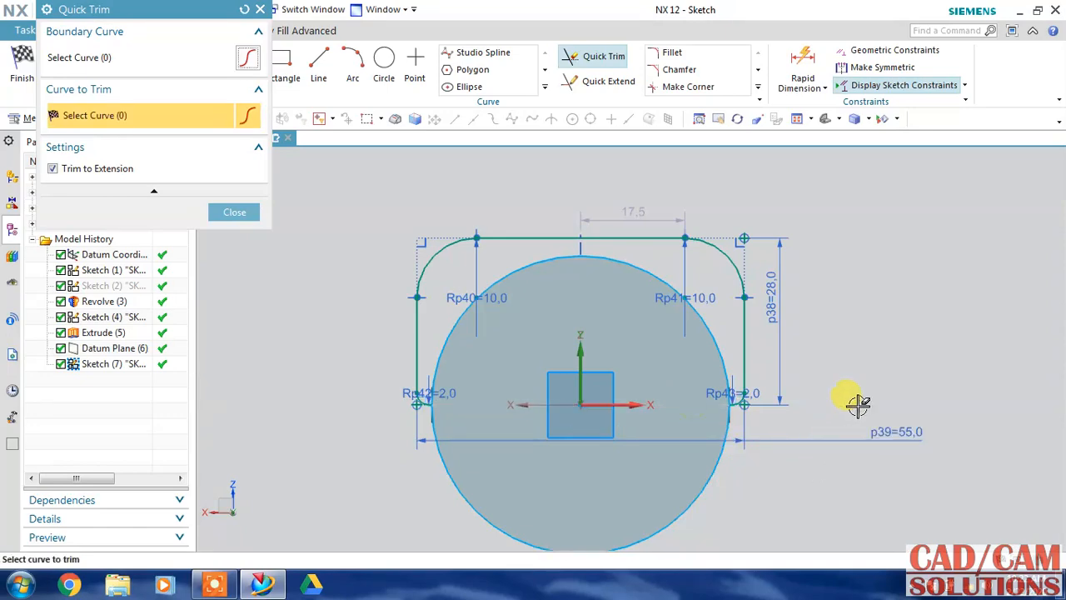
middle_click(857, 309)
right_click(717, 328)
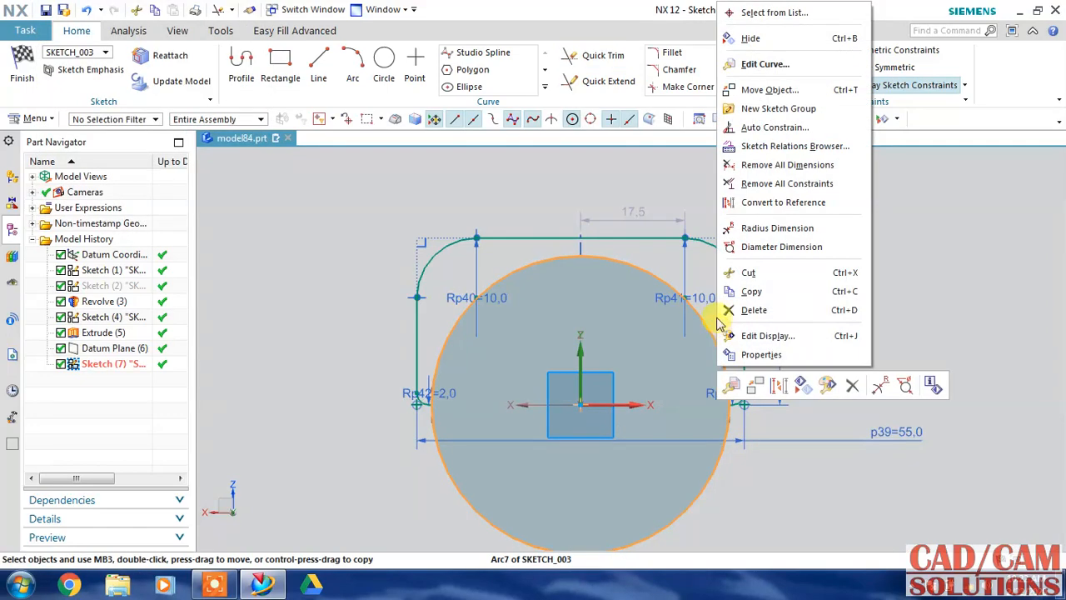
left_click(774, 202)
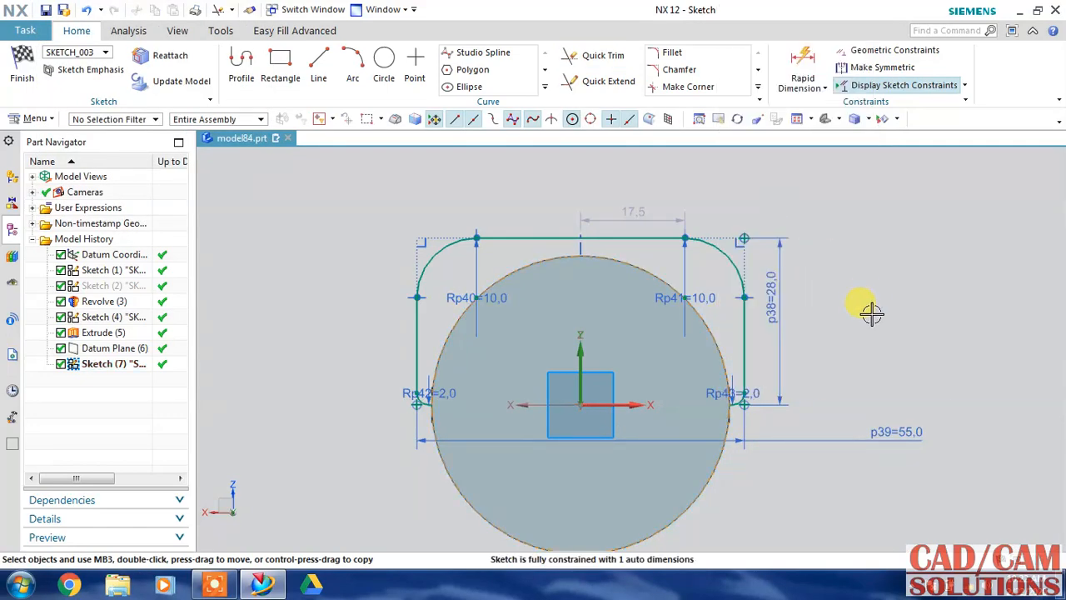
Step: Turn the automatic 17.5 mm dimension above the handle profile into a driving dimension and finish the sketch
left_click(632, 218)
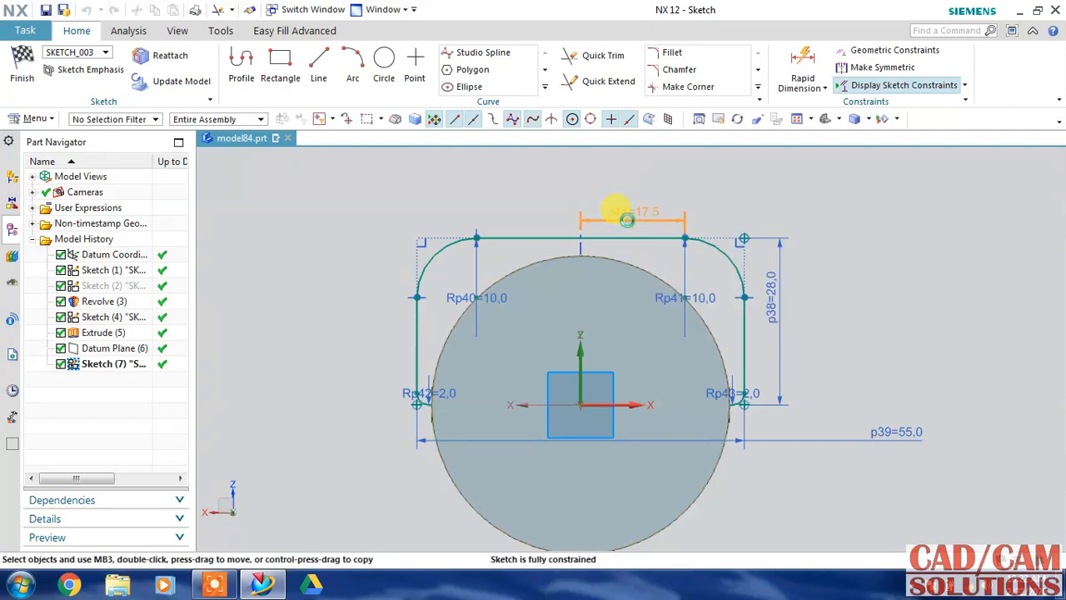
double_click(626, 218)
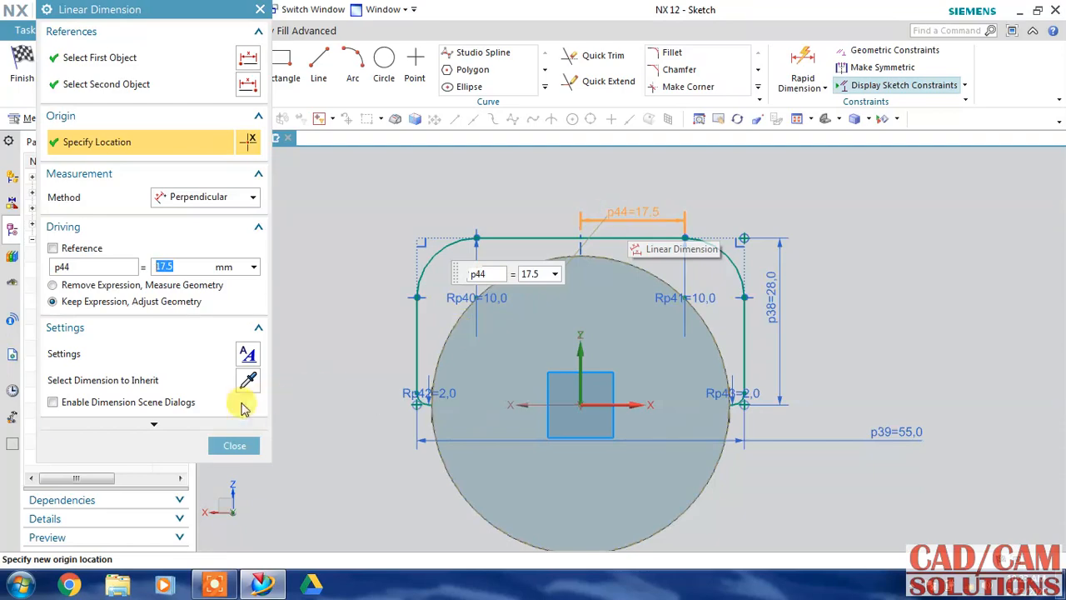
left_click(230, 445)
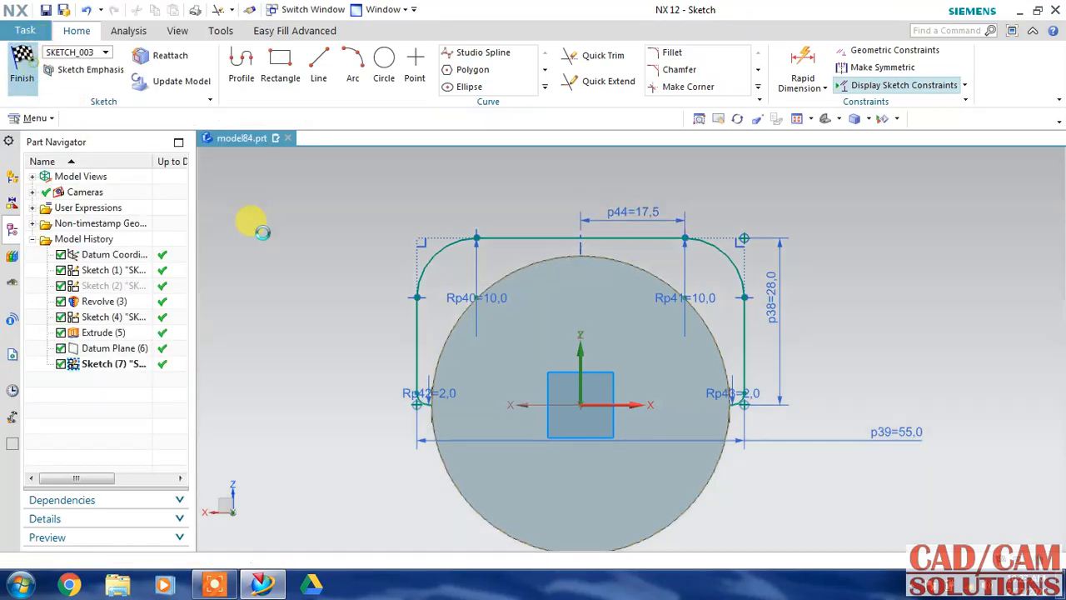
mouse_move(362, 318)
middle_mouse_down()
mouse_move(322, 305)
mouse_move(310, 352)
middle_mouse_up()
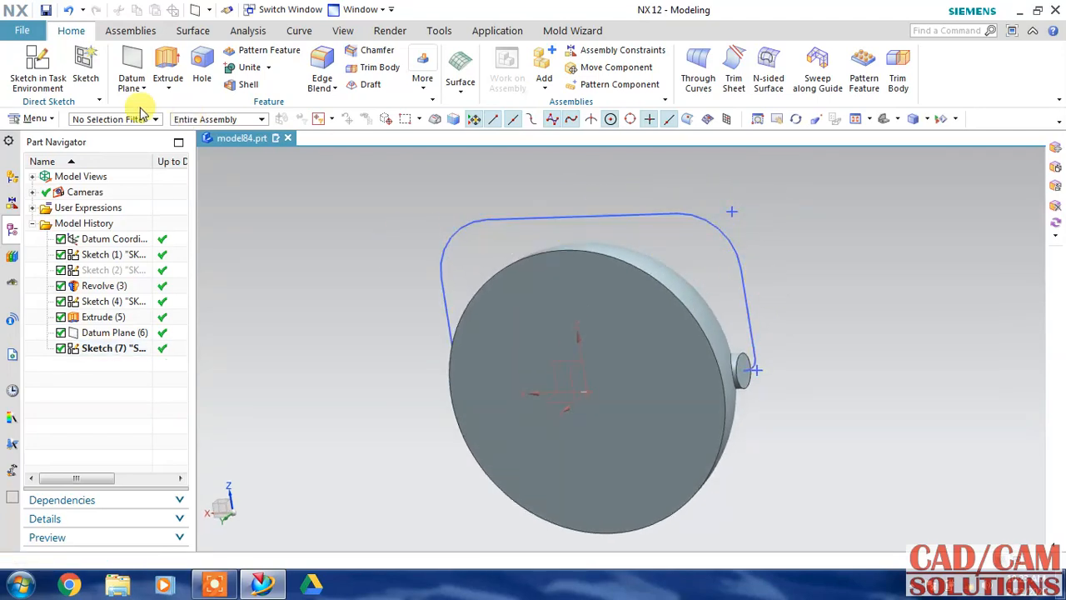
Step: Create a tube along the handle curve with 2 mm outer and 0 mm inner diameter, united with the hemisphere body
left_click(24, 118)
left_click(73, 195)
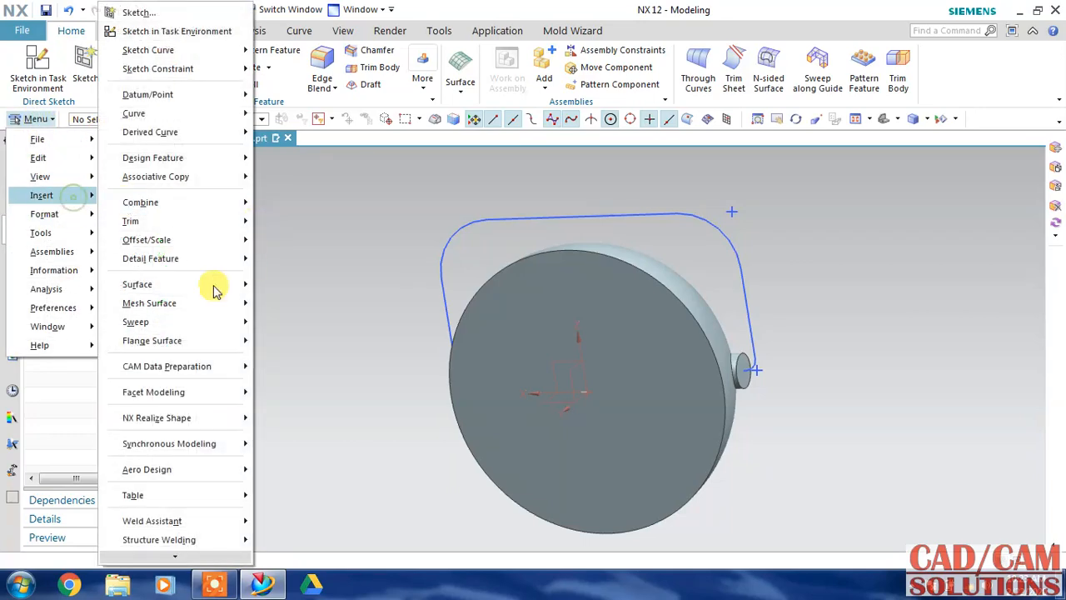
mouse_move(198, 322)
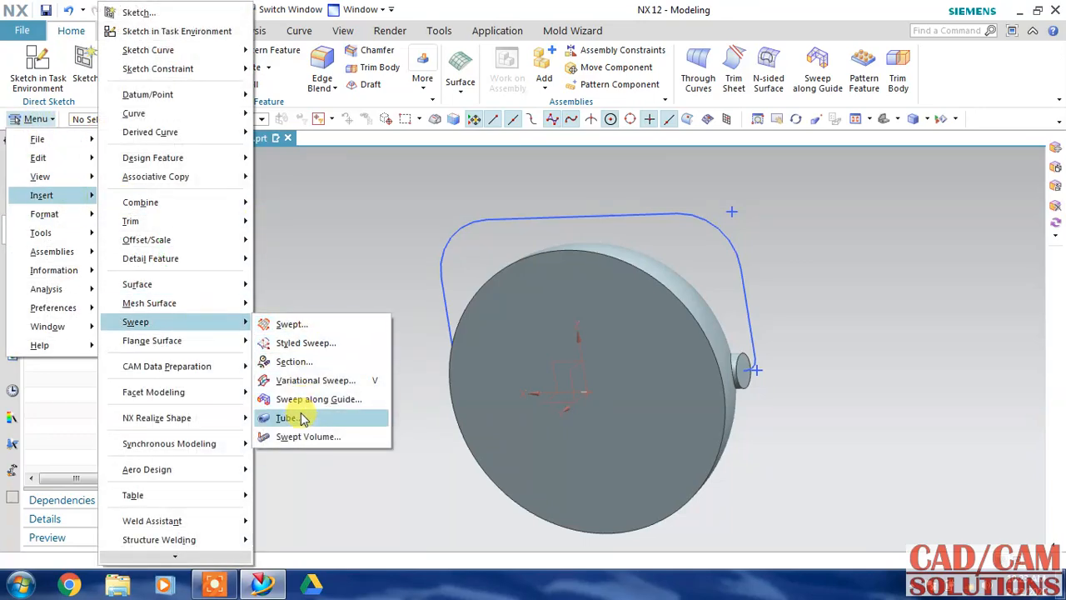
left_click(287, 418)
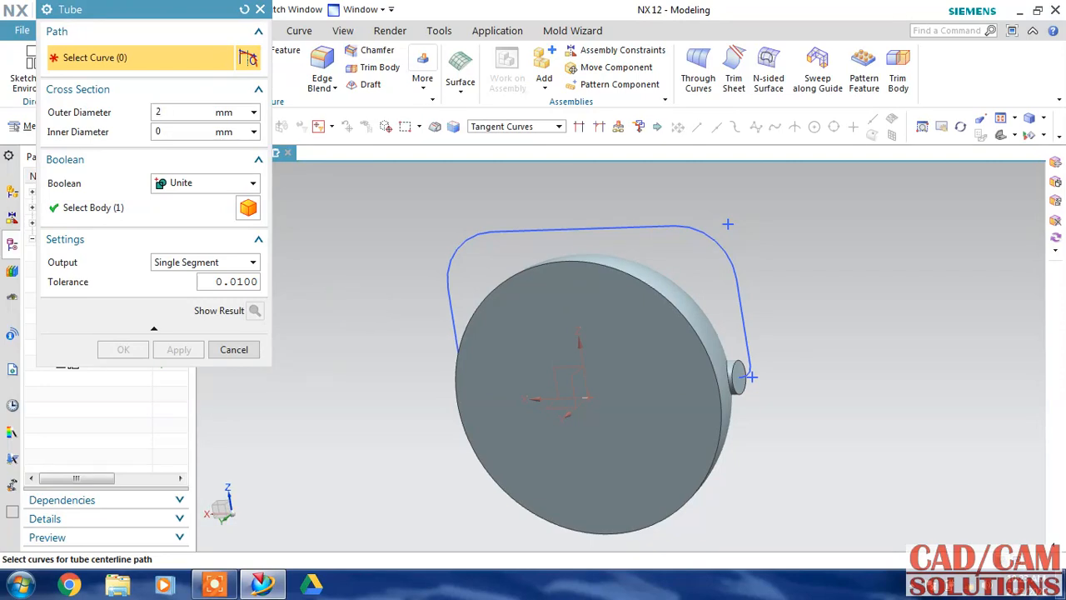
left_click(446, 293)
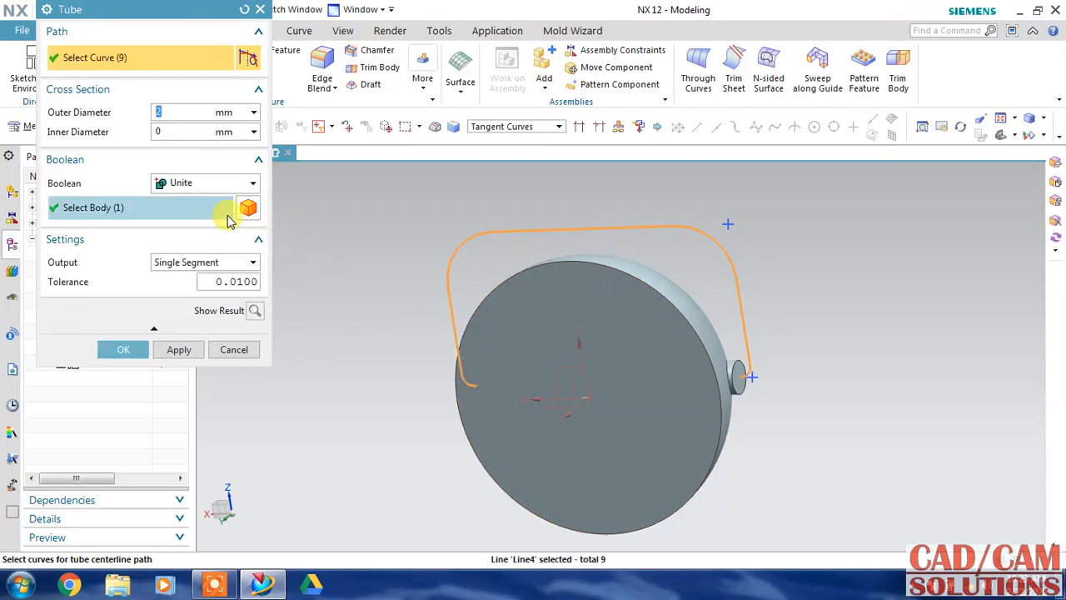
left_click(257, 311)
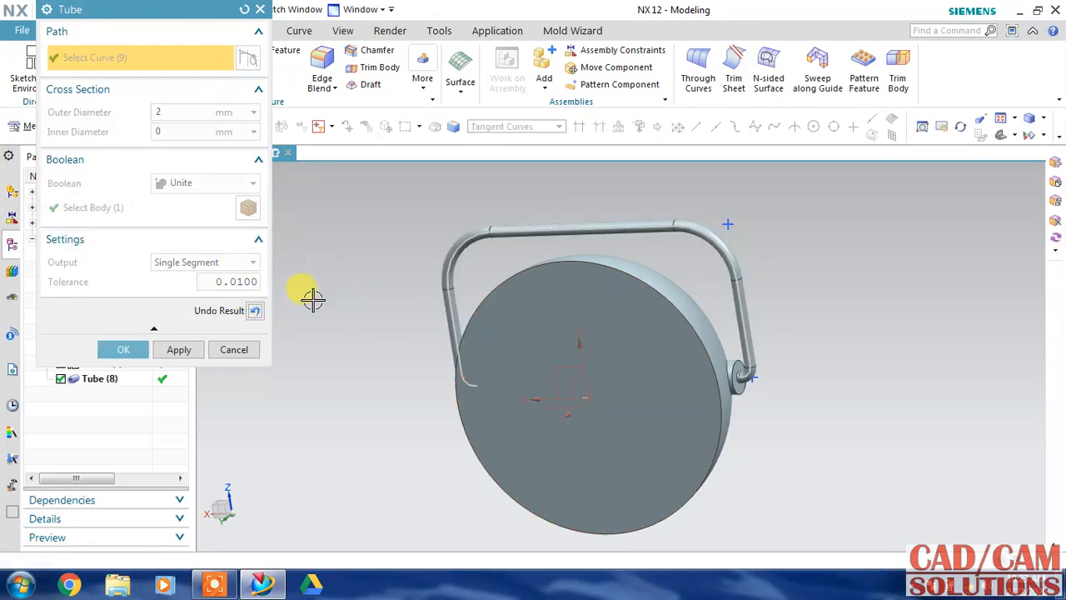
middle_click_drag(320, 324, 357, 303)
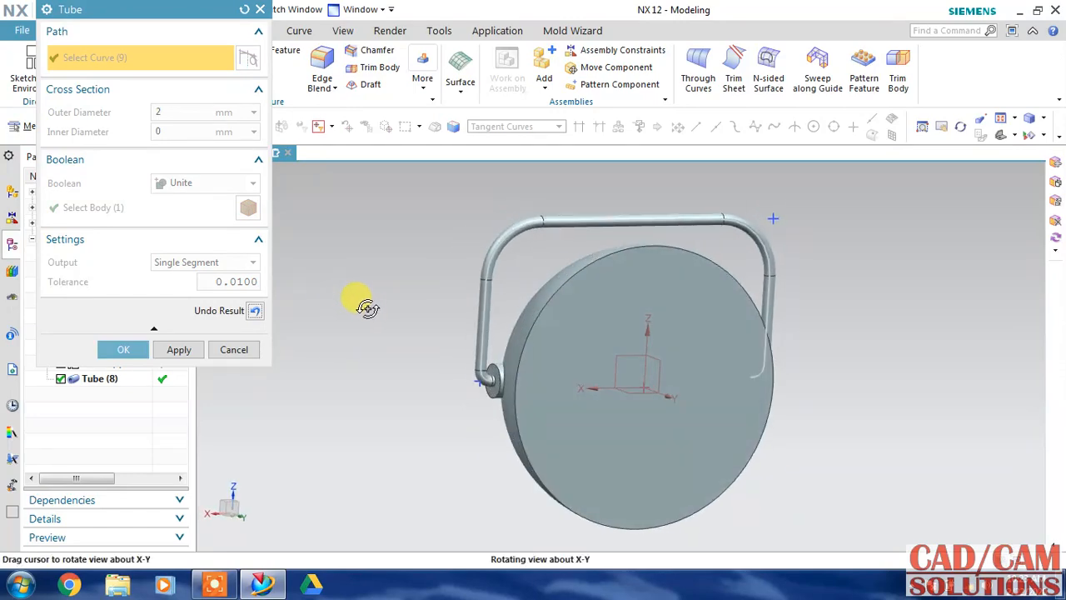
left_click(234, 349)
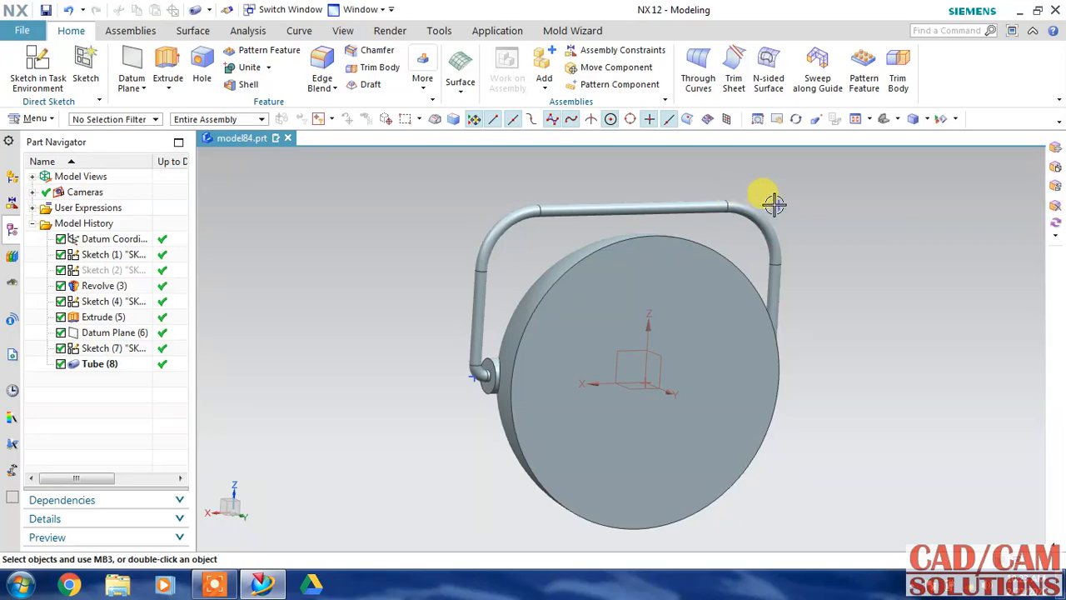
Step: Create a task-environment sketch on the YZ plane with the Y axis as horizontal reference
middle_click_drag(842, 281, 855, 298)
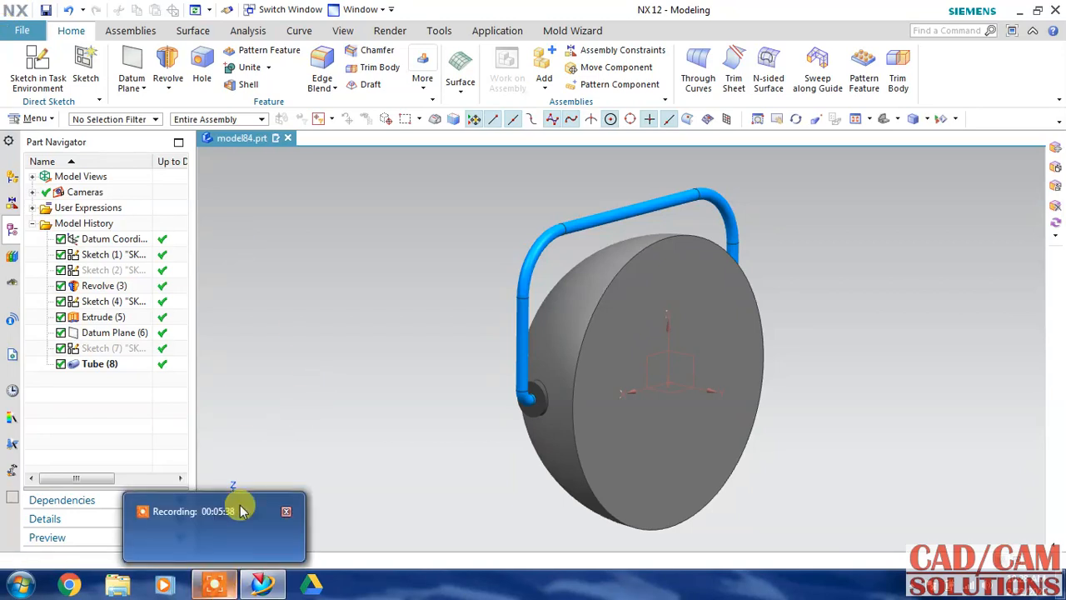
left_click(38, 66)
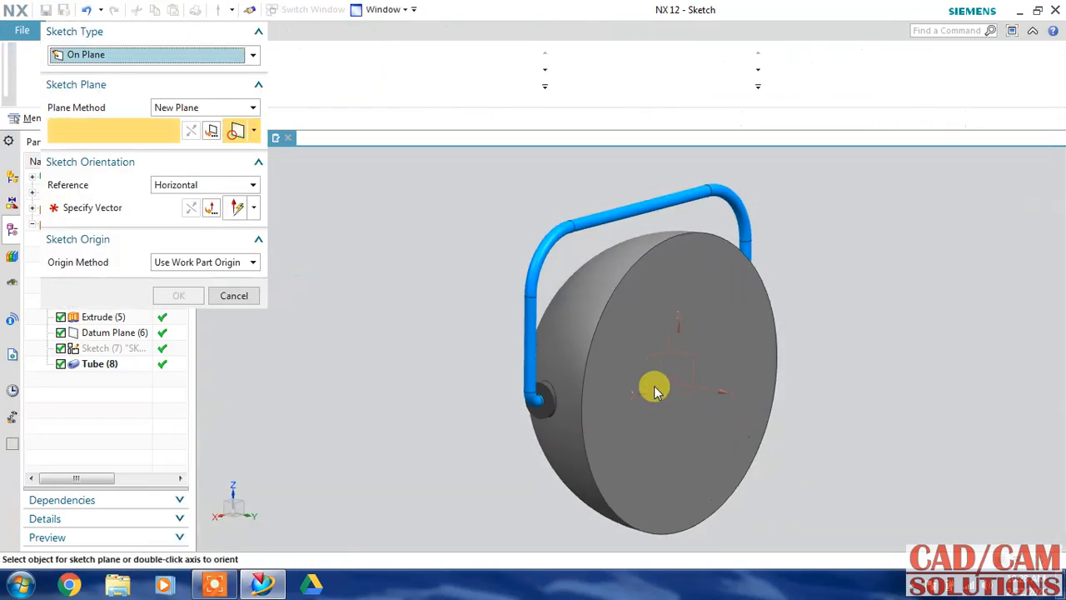
left_click(690, 348)
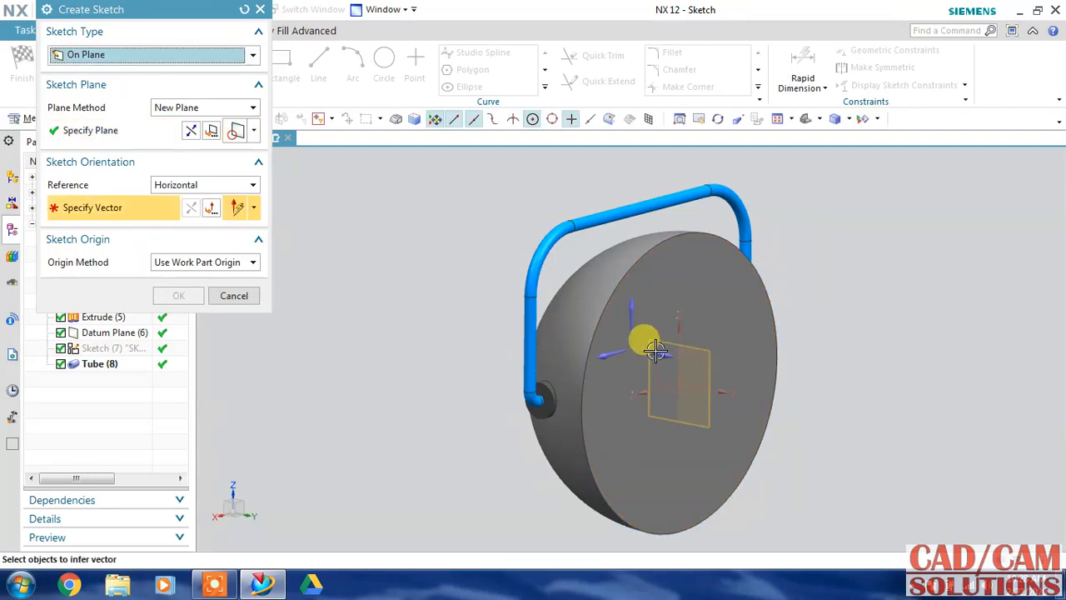
left_click(666, 354)
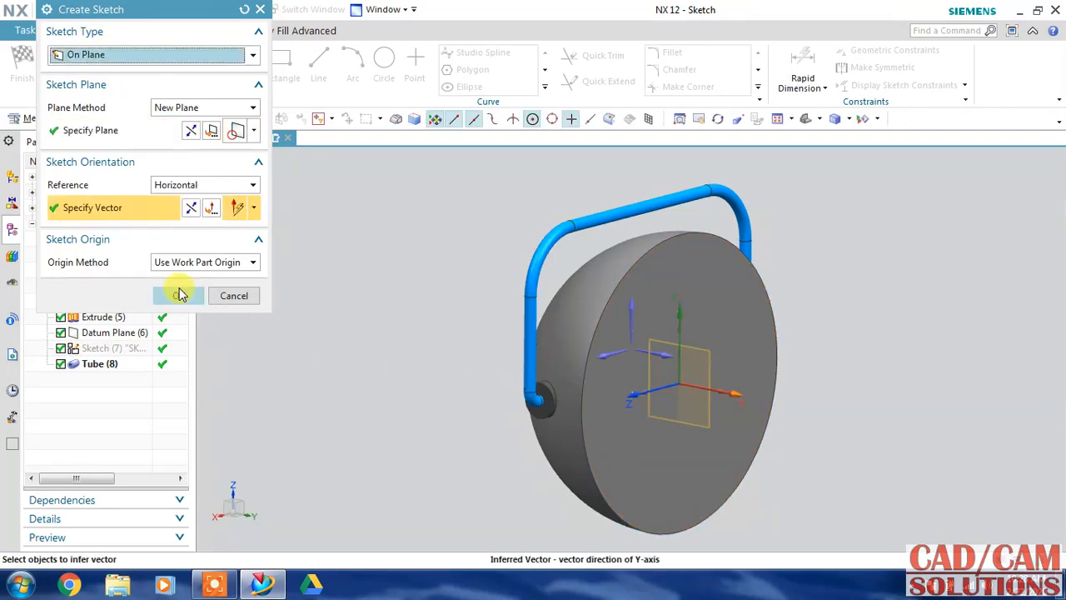
left_click(181, 295)
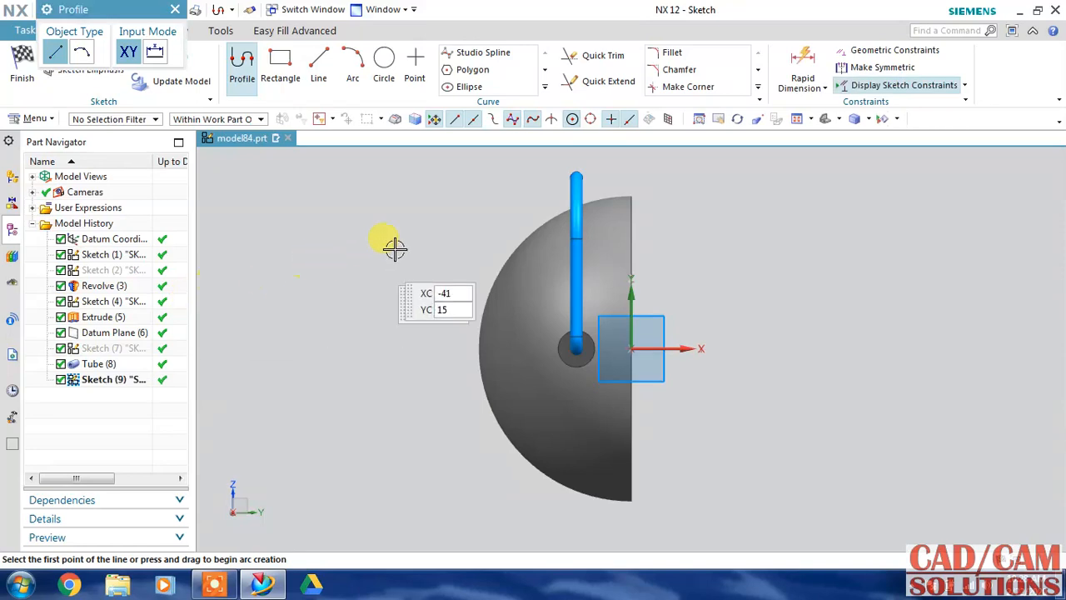
middle_click_drag(431, 231, 367, 293, "shift")
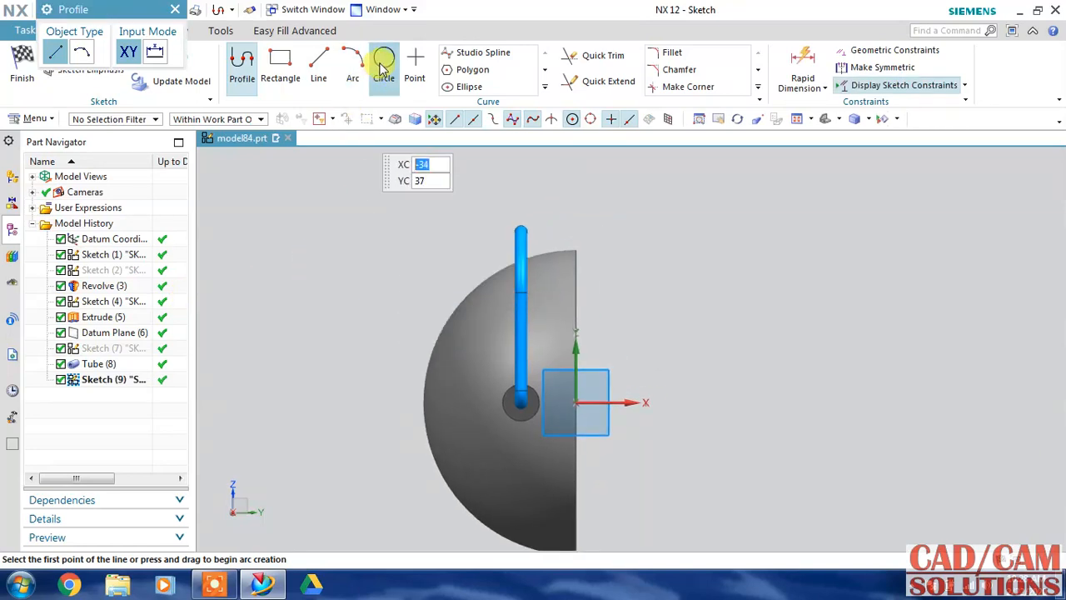
Step: Draw a 10 mm diameter circle centred on the Y axis near the top of the hemisphere's flat face
left_click(382, 68)
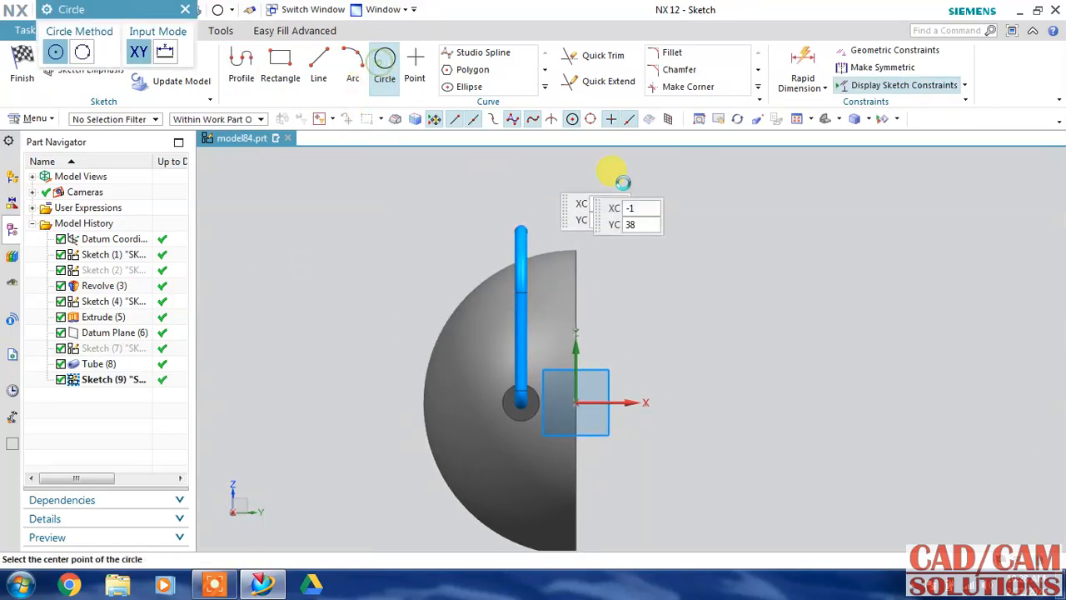
left_click(575, 250)
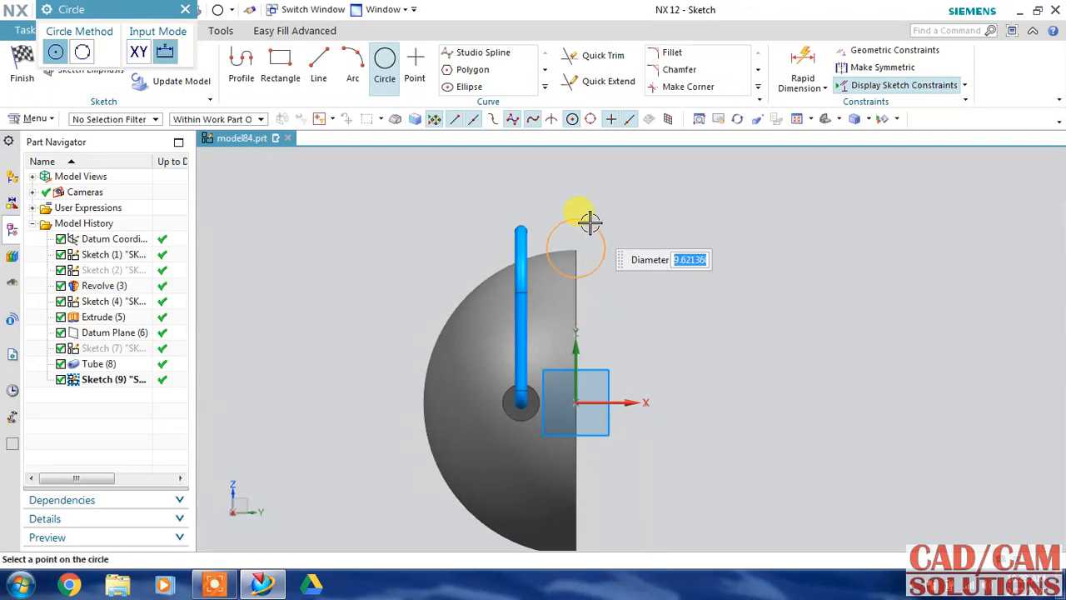
key("Return")
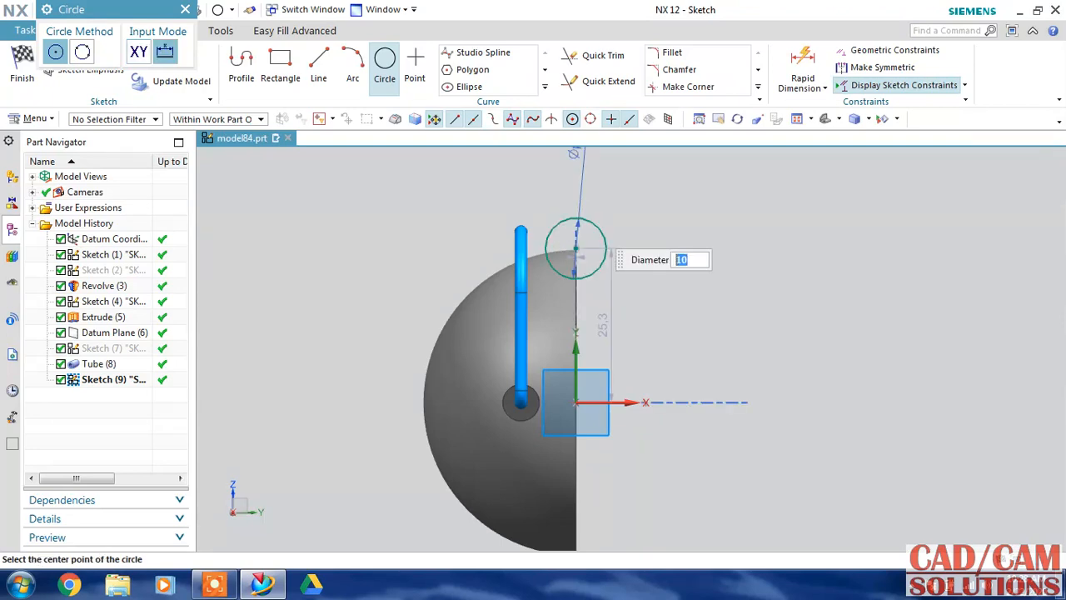
key("Escape")
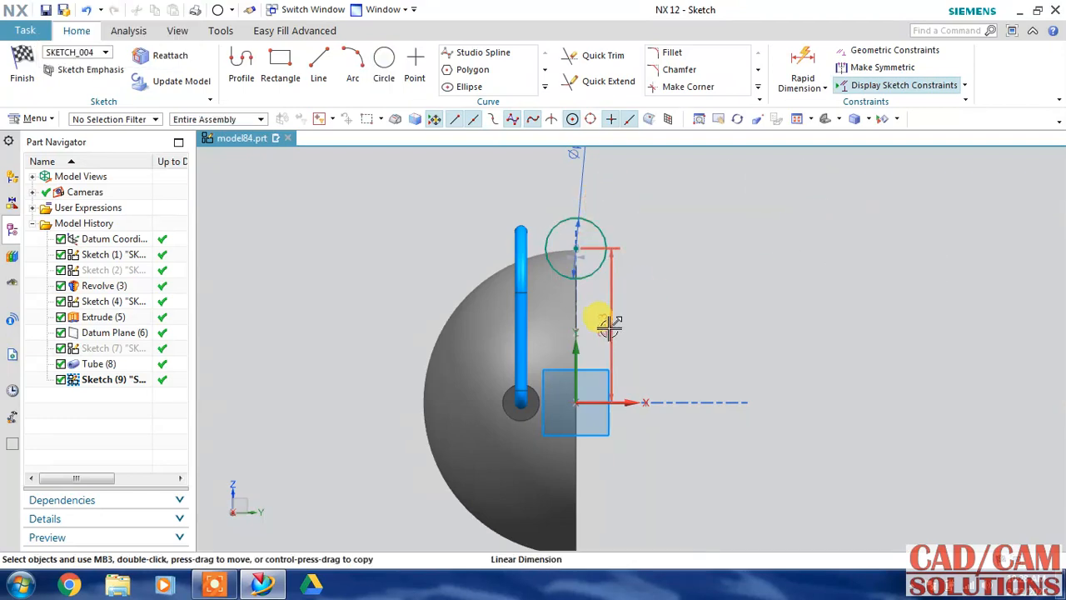
Step: Set the distance from the circle's centre to the horizontal axis to 25 mm and finish the sketch
double_click(609, 326)
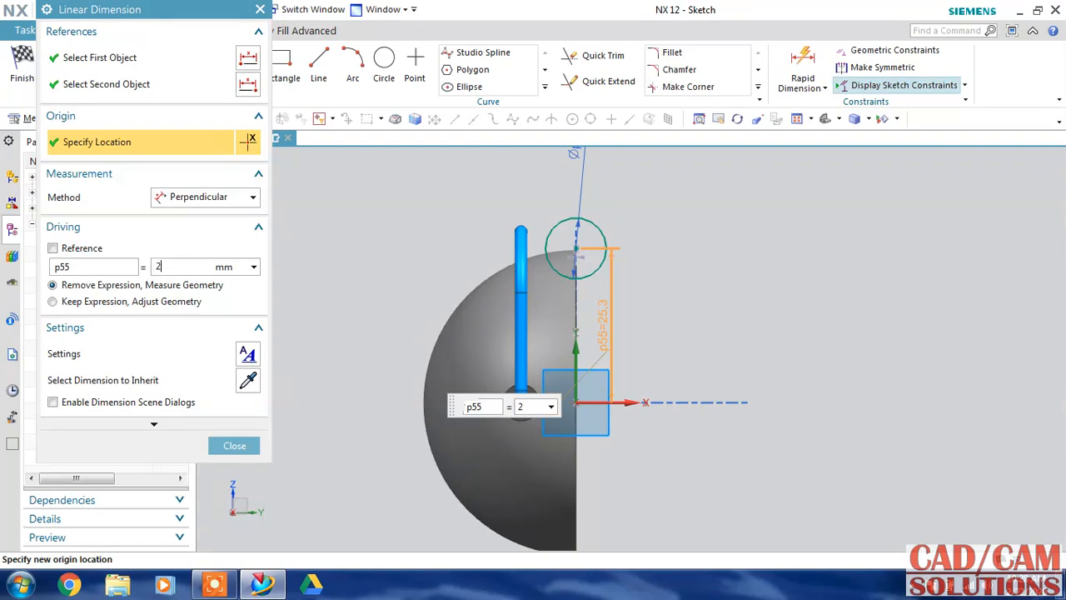
type("25")
key("Return")
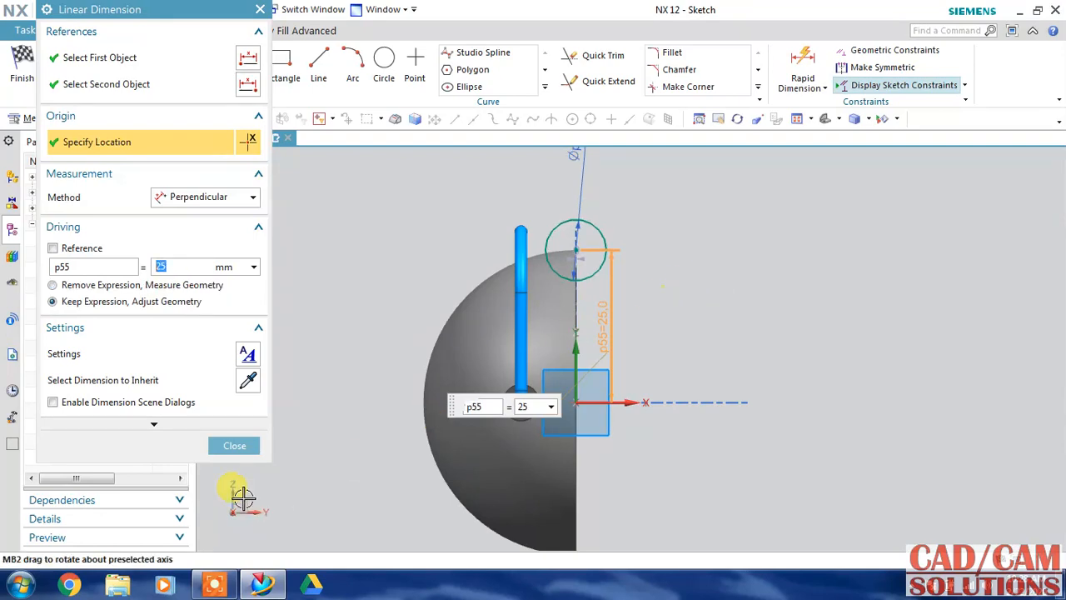
left_click(235, 450)
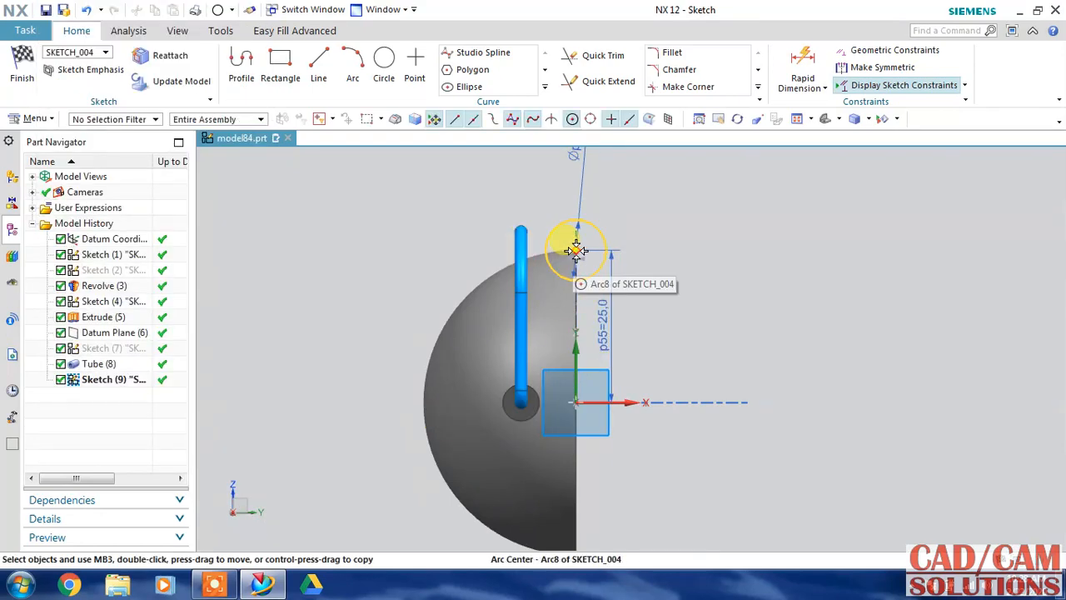
left_click(576, 350)
left_click(611, 335)
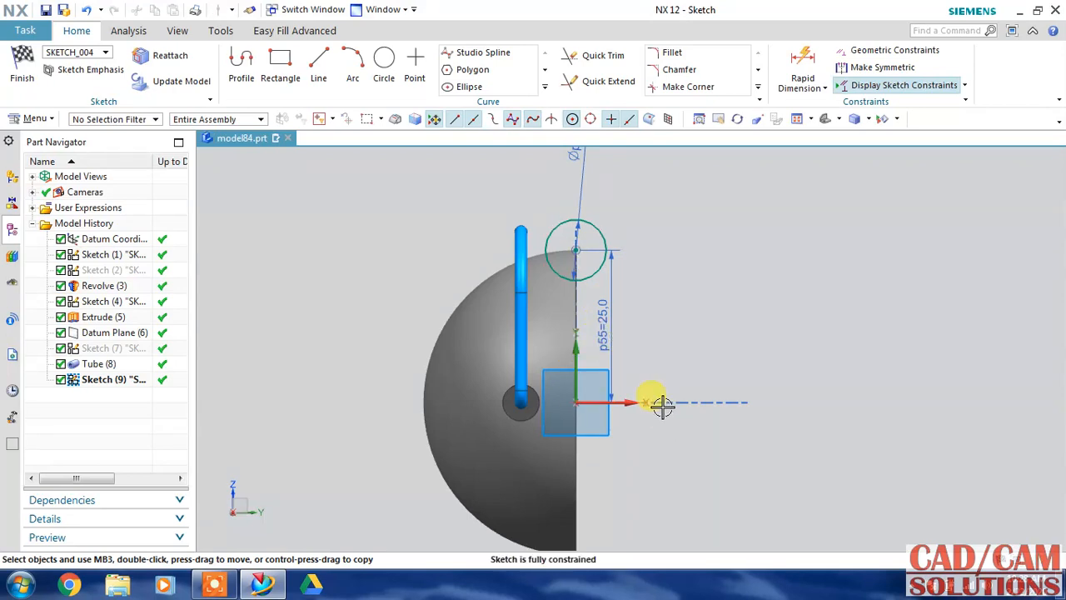
left_click(22, 65)
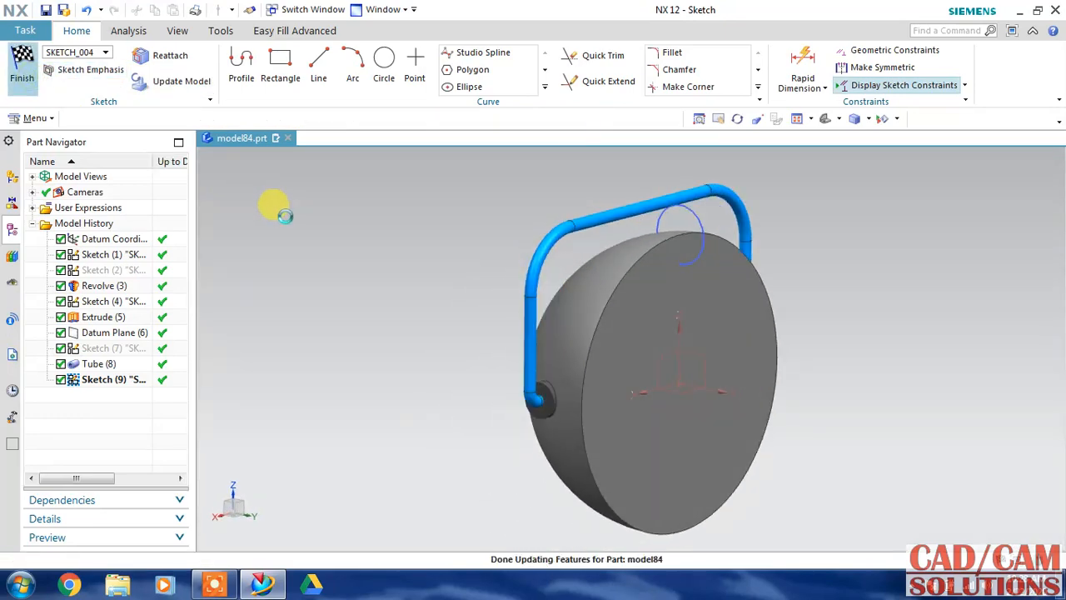
Step: Revolve the circle 360° about the datum Y axis and unite the ring with the hemisphere body
left_click(168, 88)
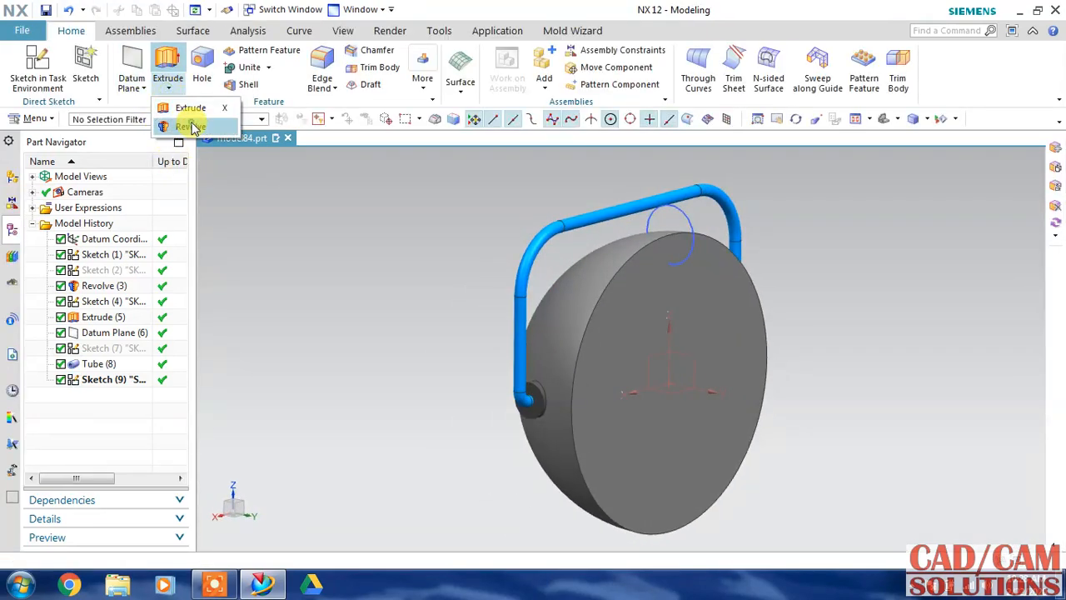
left_click(192, 126)
left_click(673, 210)
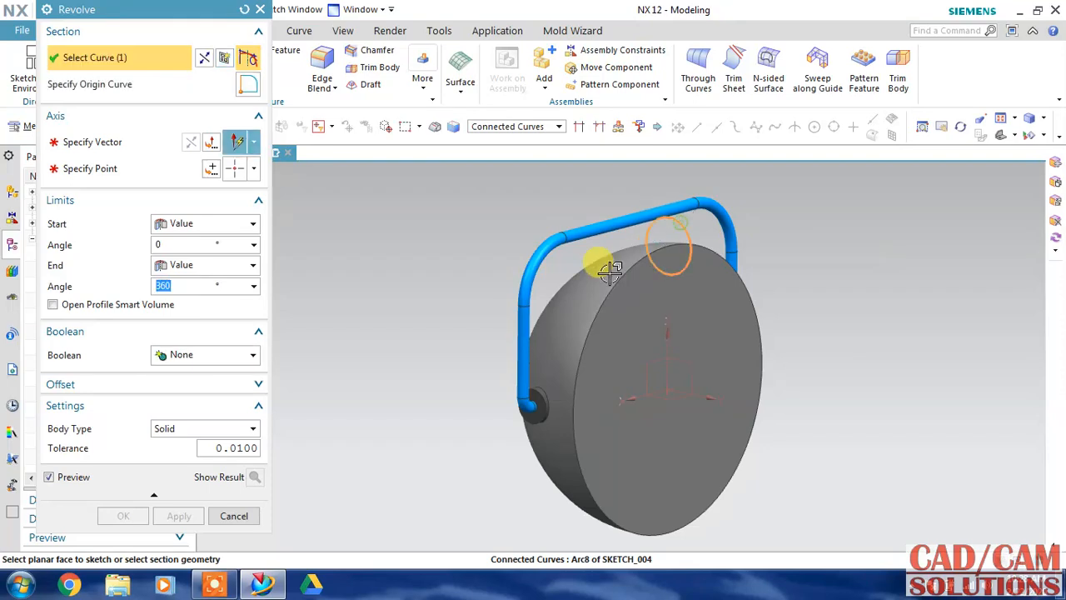
left_click(86, 142)
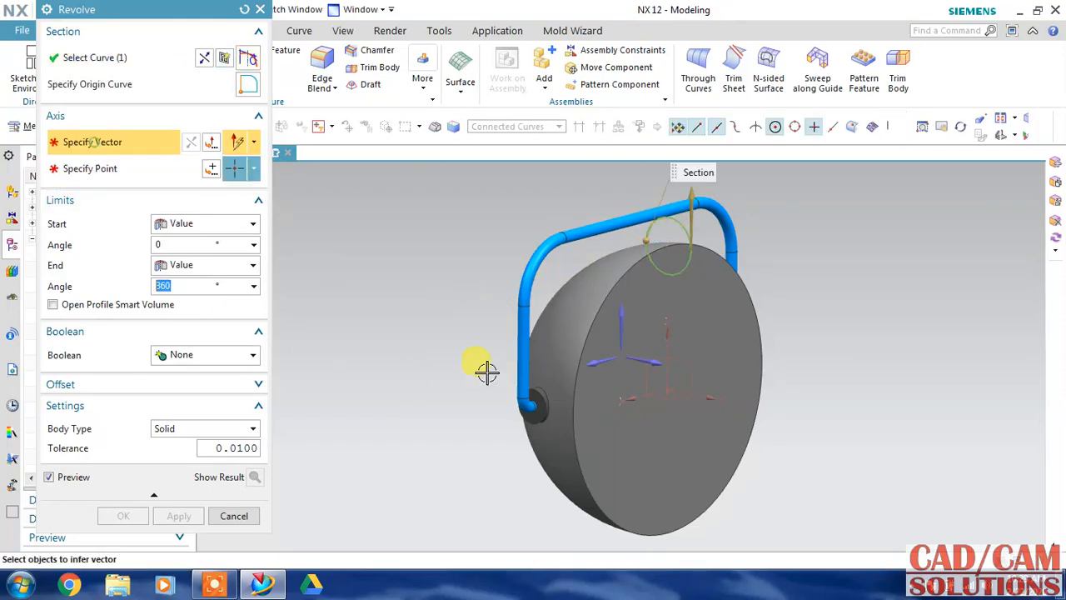
left_click(718, 397)
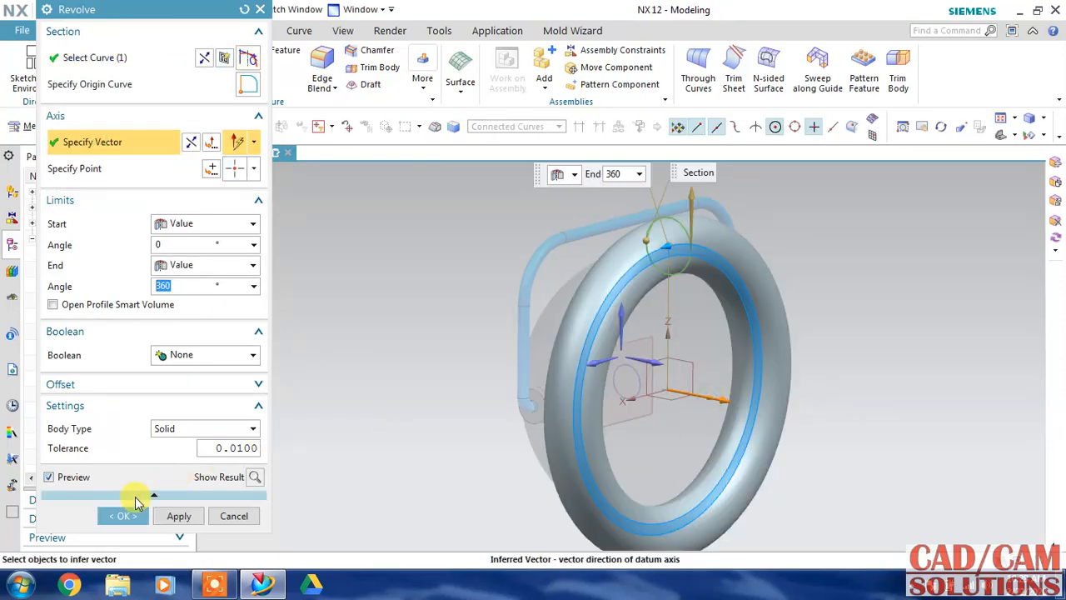
left_click(164, 355)
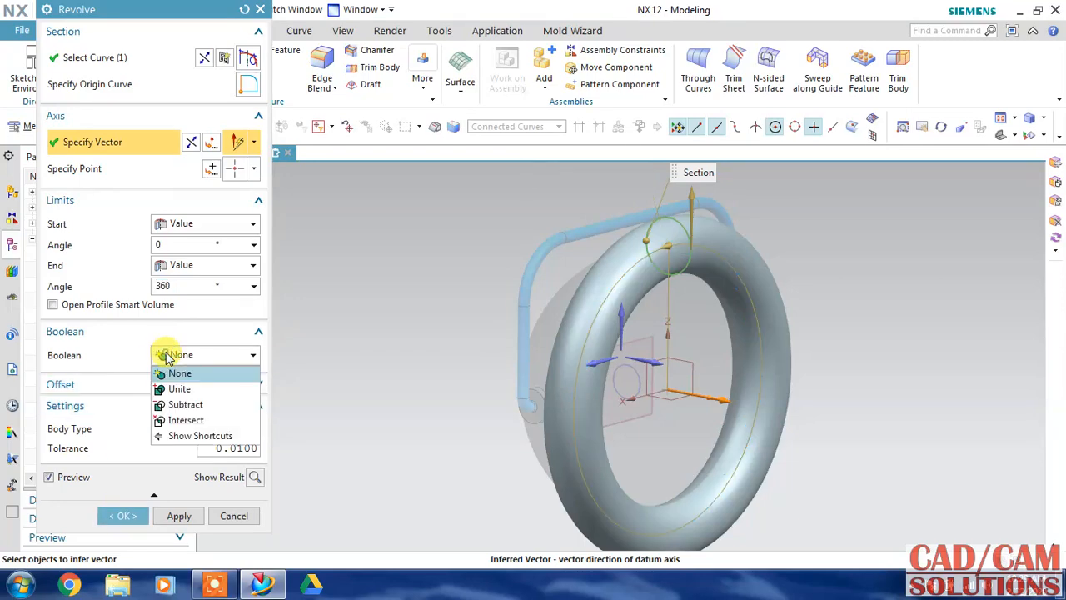
left_click(179, 389)
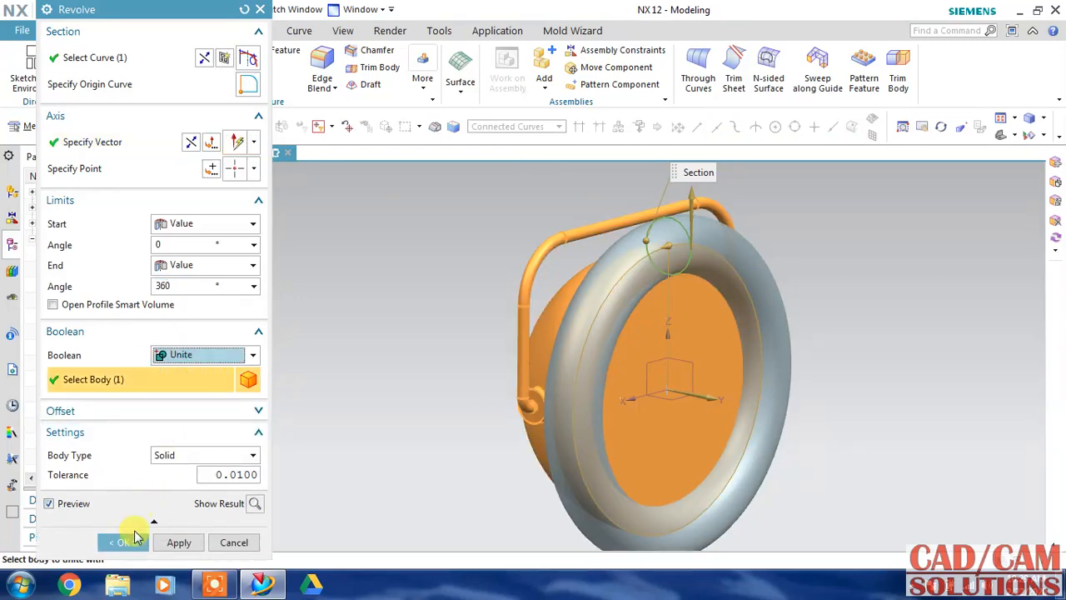
left_click(140, 547)
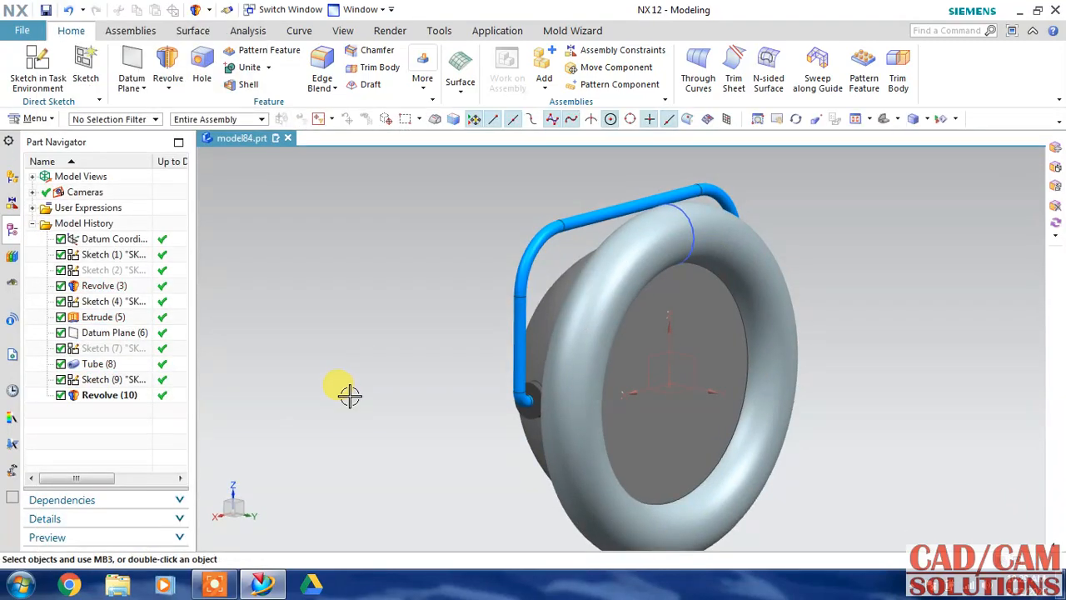
Step: Create a datum plane offset 28 mm above the XY plane
mouse_move(374, 342)
middle_mouse_down()
mouse_move(419, 345)
mouse_move(388, 345)
mouse_move(400, 347)
middle_mouse_up()
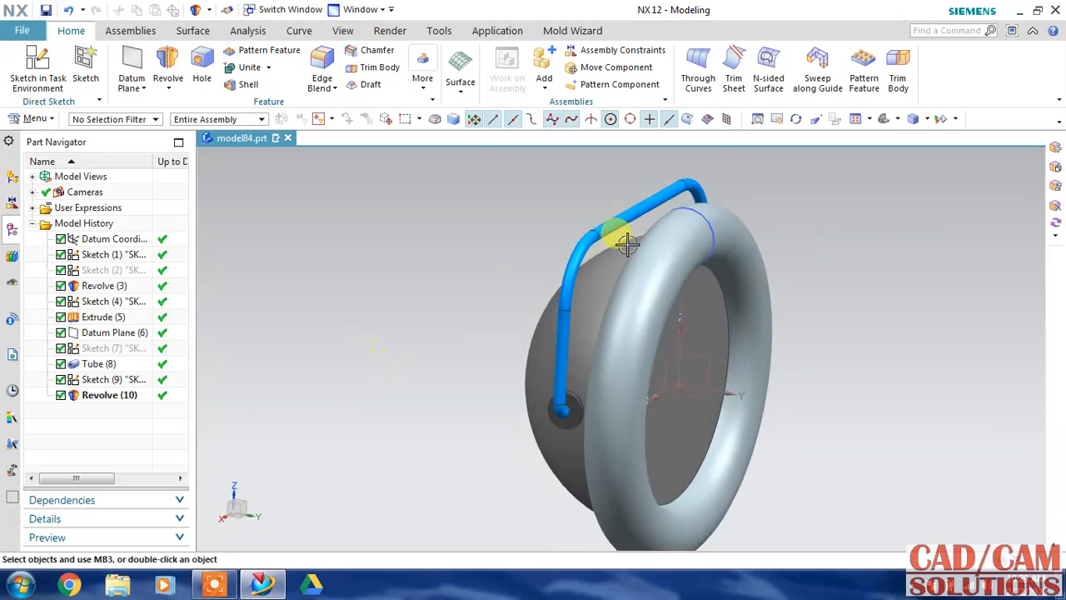
middle_click_drag(869, 340, 853, 357)
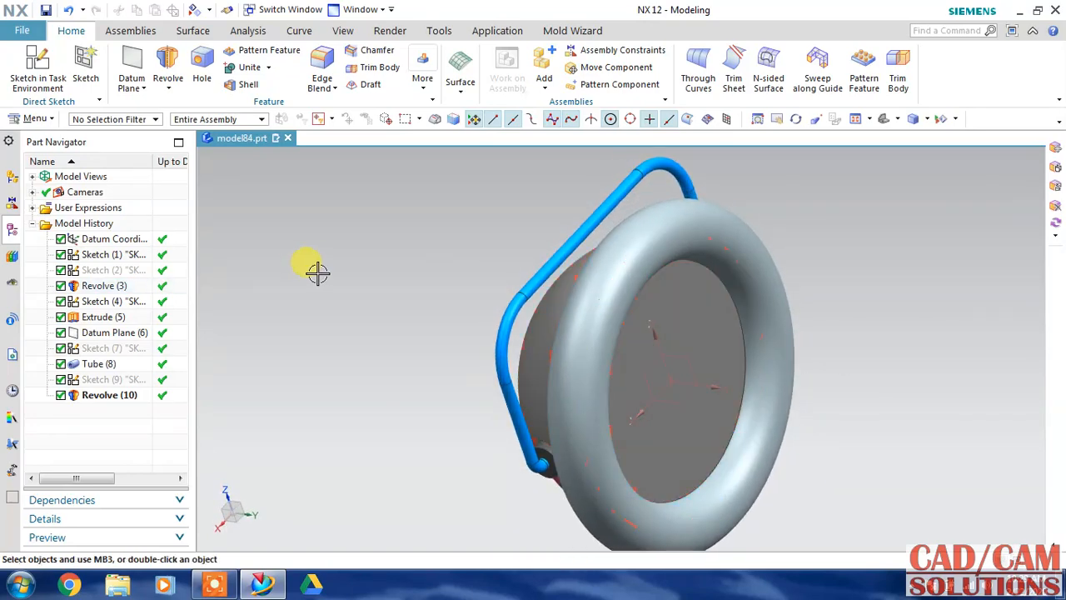
middle_click_drag(317, 271, 353, 261)
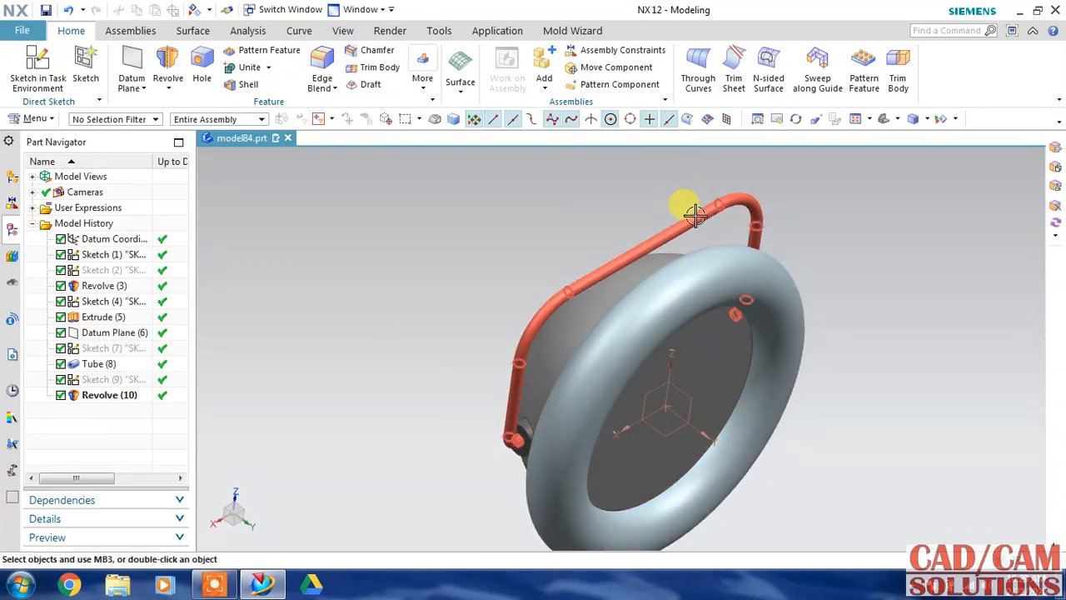
mouse_move(400, 285)
middle_mouse_down()
mouse_move(395, 264)
mouse_move(392, 281)
mouse_move(391, 272)
middle_mouse_up()
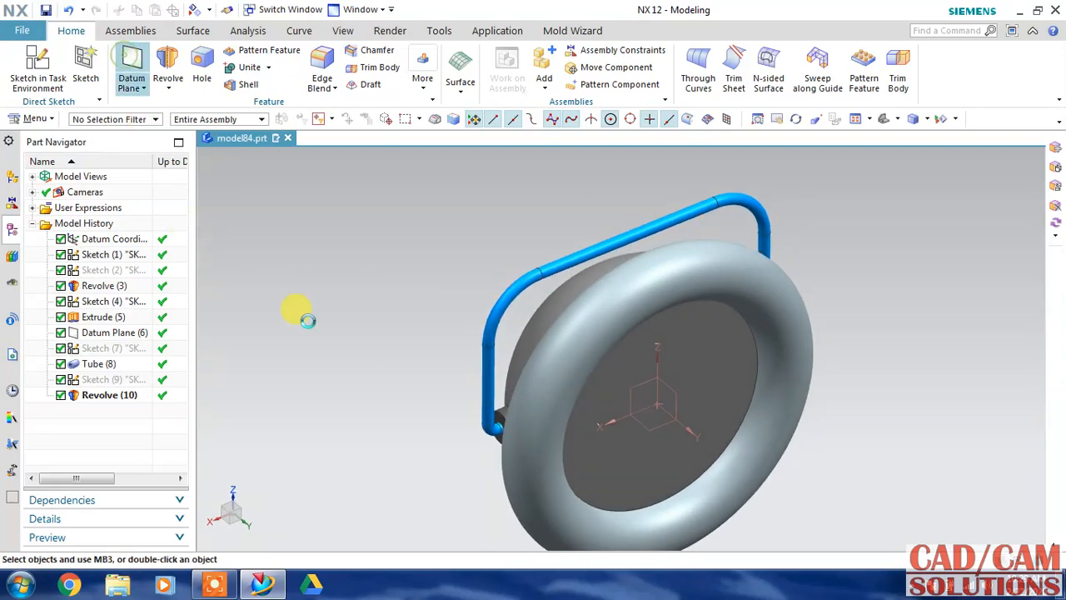
left_click(630, 417)
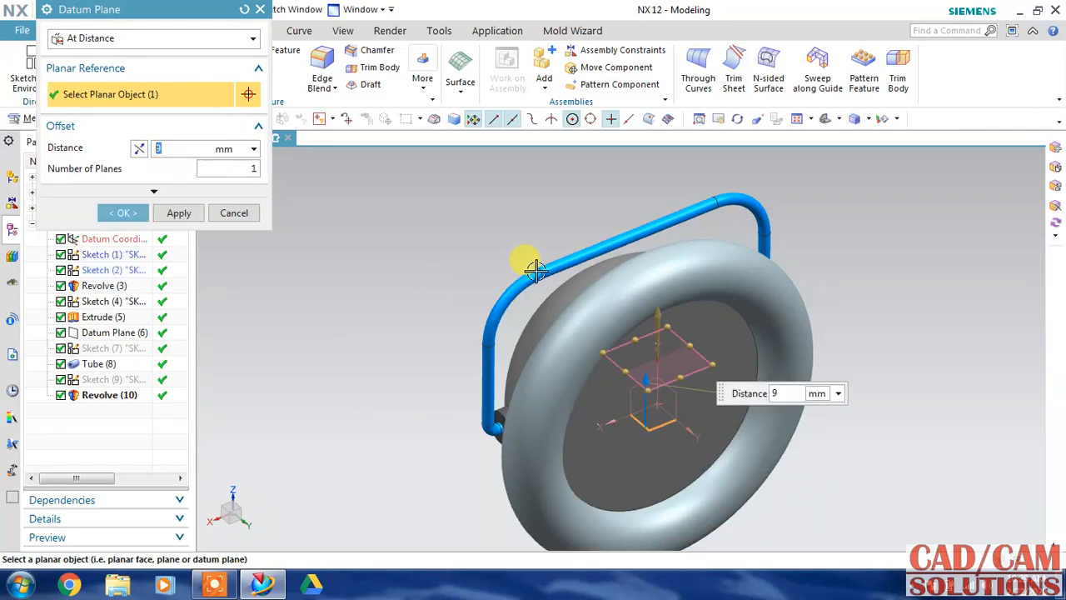
scroll(537, 271, "up", 3)
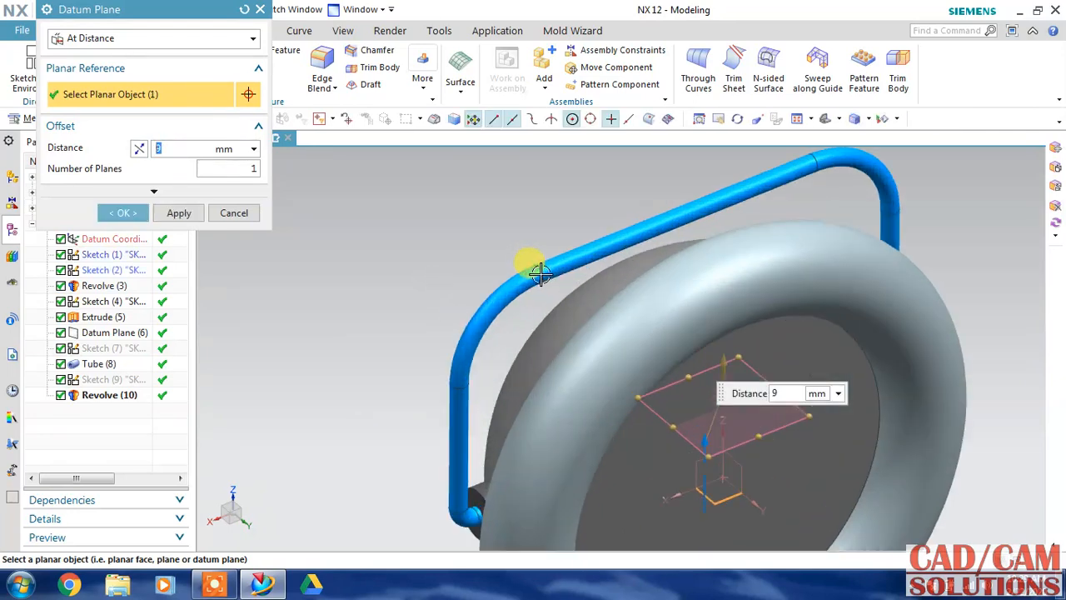
left_click(233, 42)
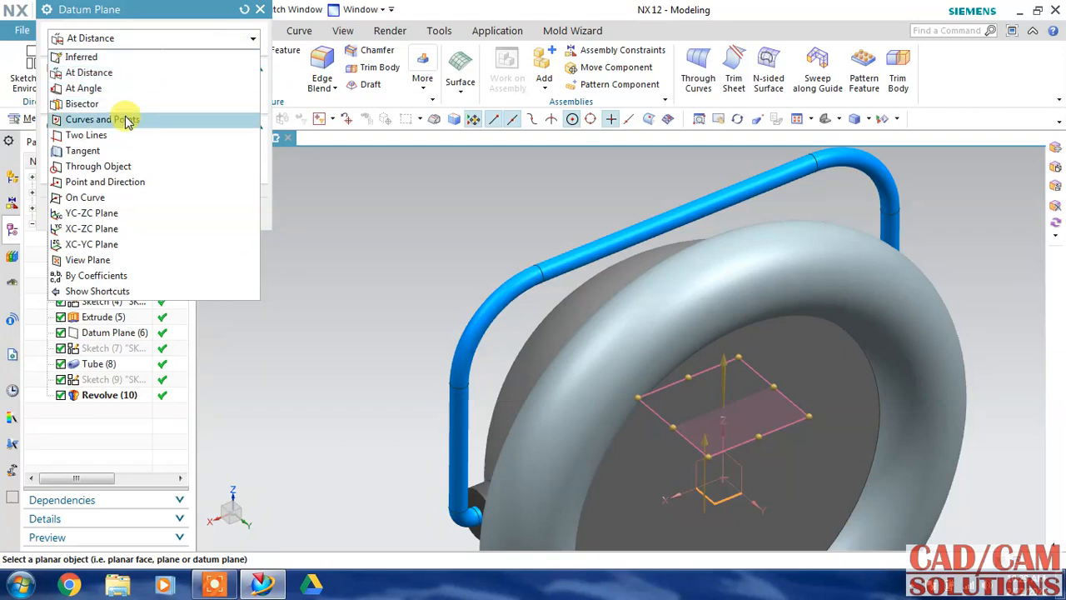
left_click(114, 75)
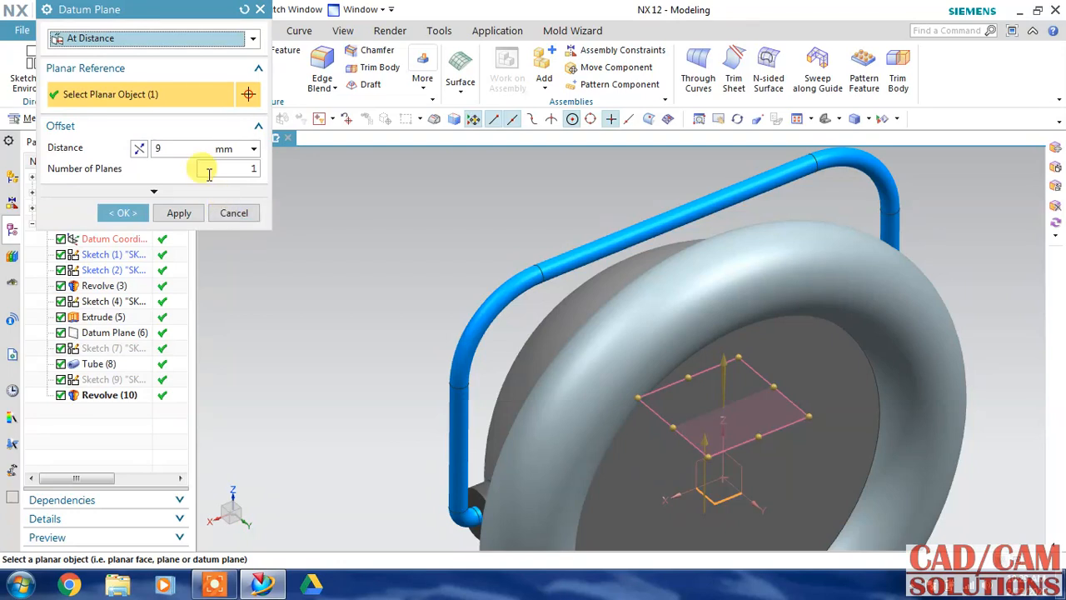
left_click(191, 152)
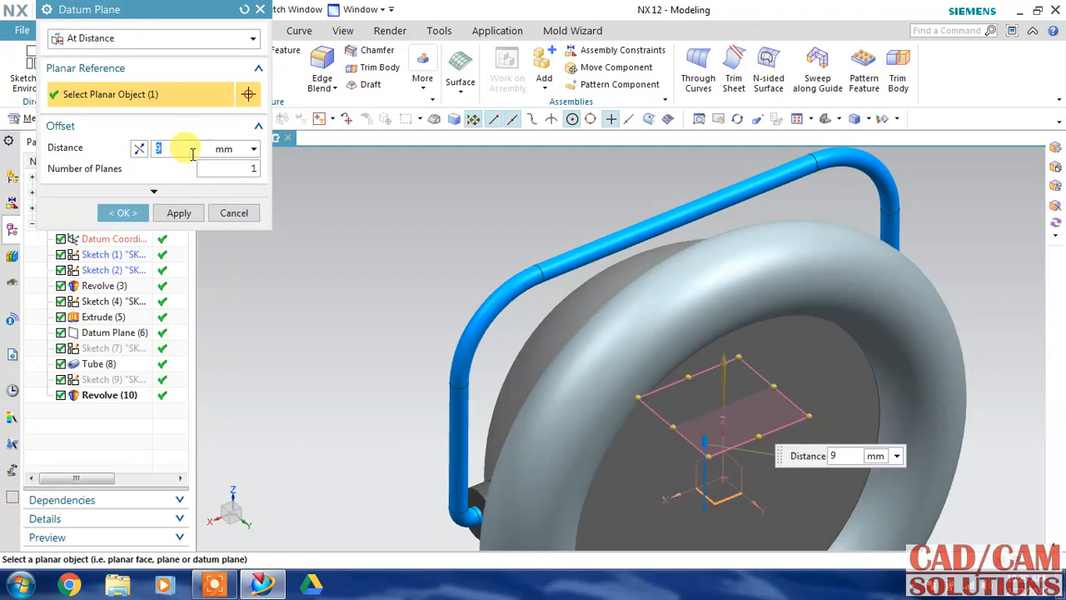
type("28")
key("Return")
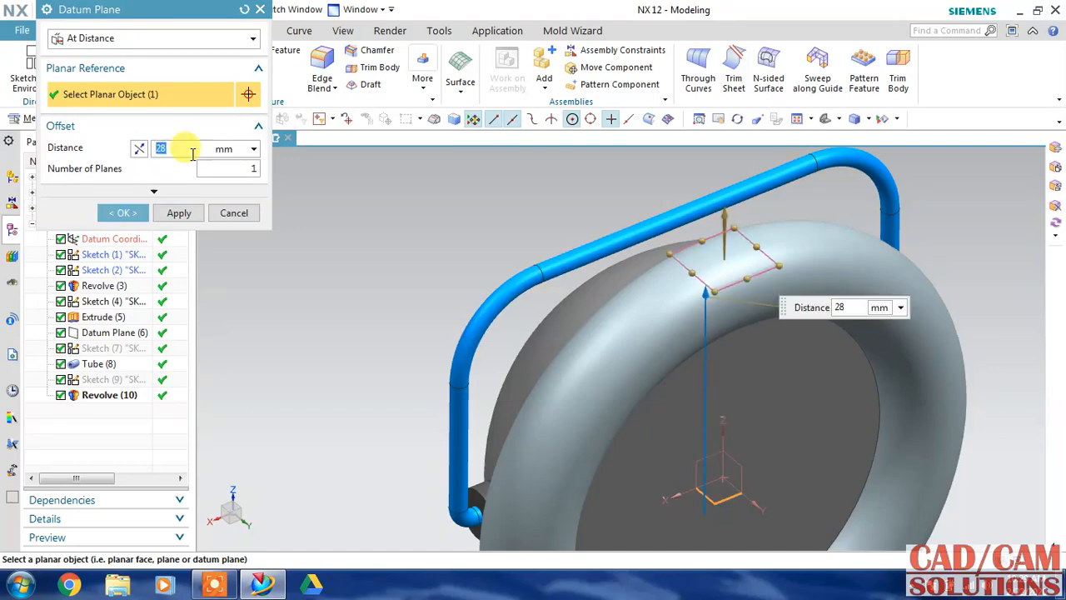
left_click(119, 213)
Step: Create a task-environment sketch on the new offset datum plane with the X axis as horizontal reference
mouse_move(365, 253)
middle_mouse_down()
mouse_move(389, 251)
mouse_move(391, 231)
mouse_move(376, 247)
middle_mouse_up()
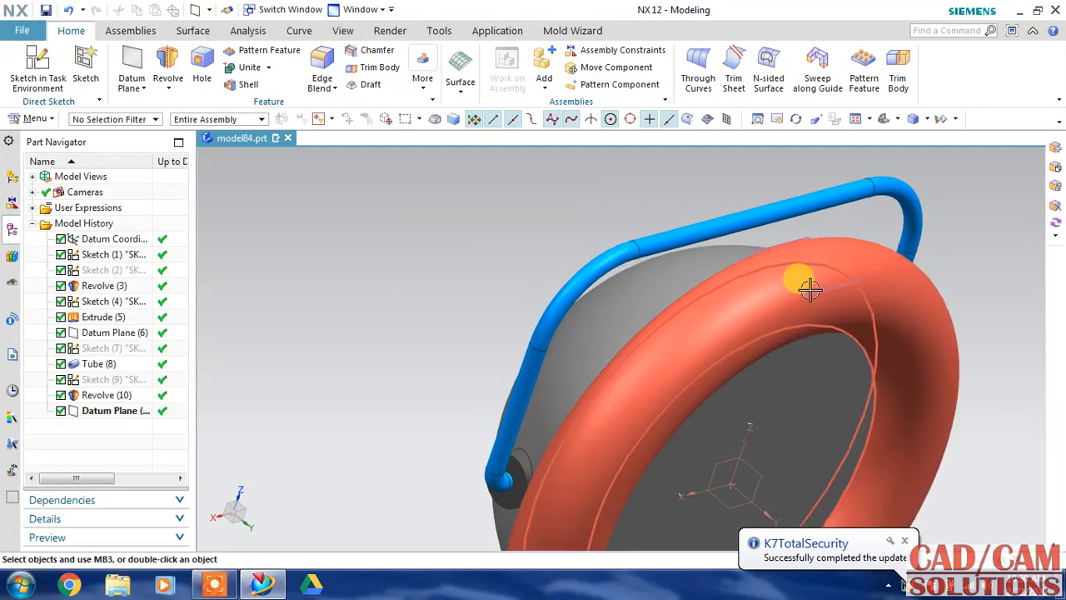
left_click(750, 240)
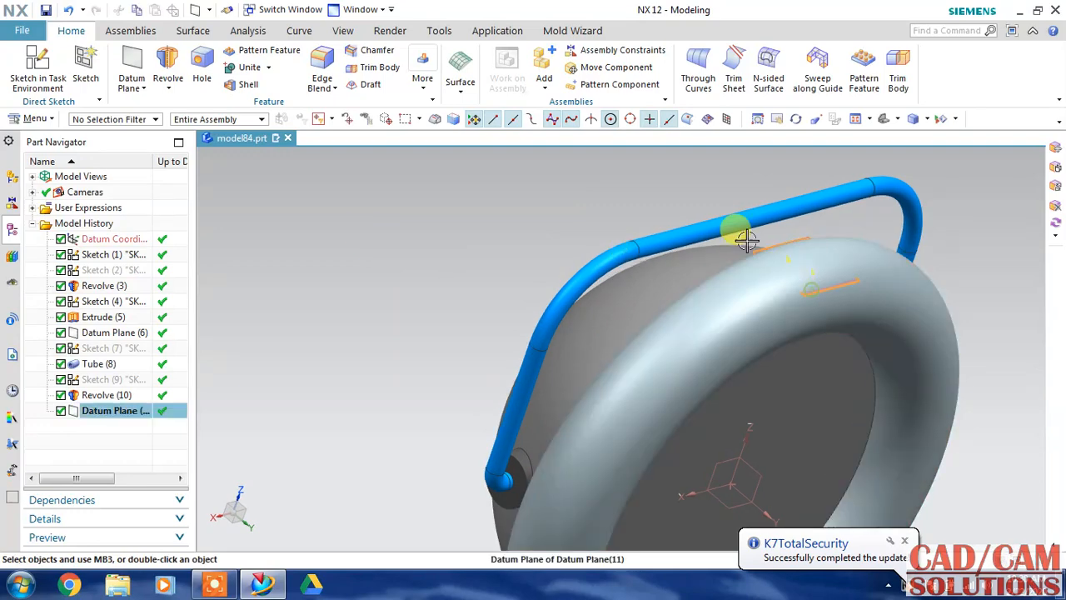
left_click(60, 79)
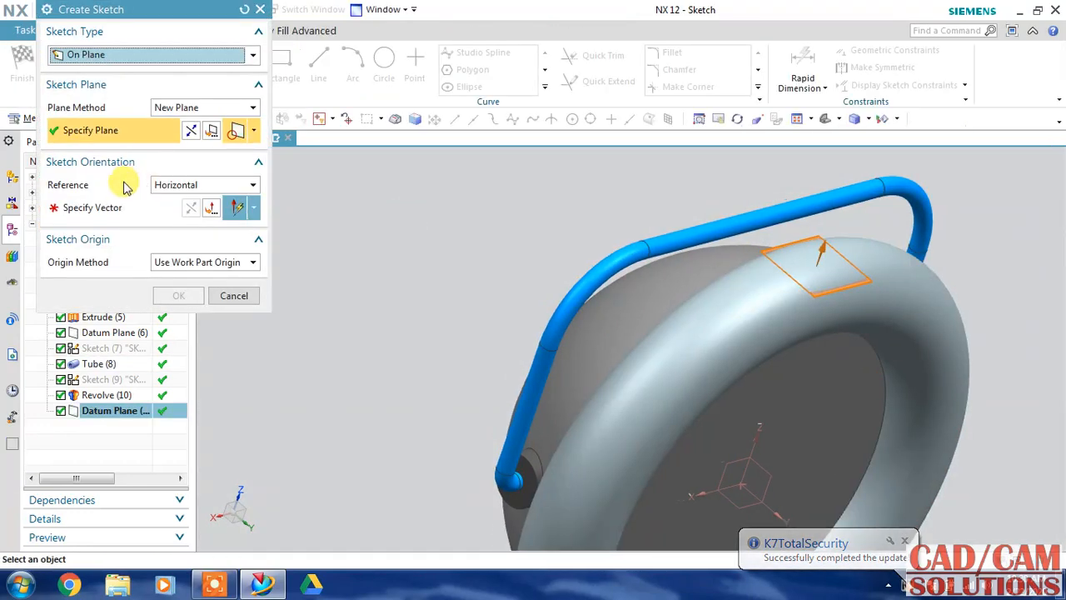
left_click(62, 207)
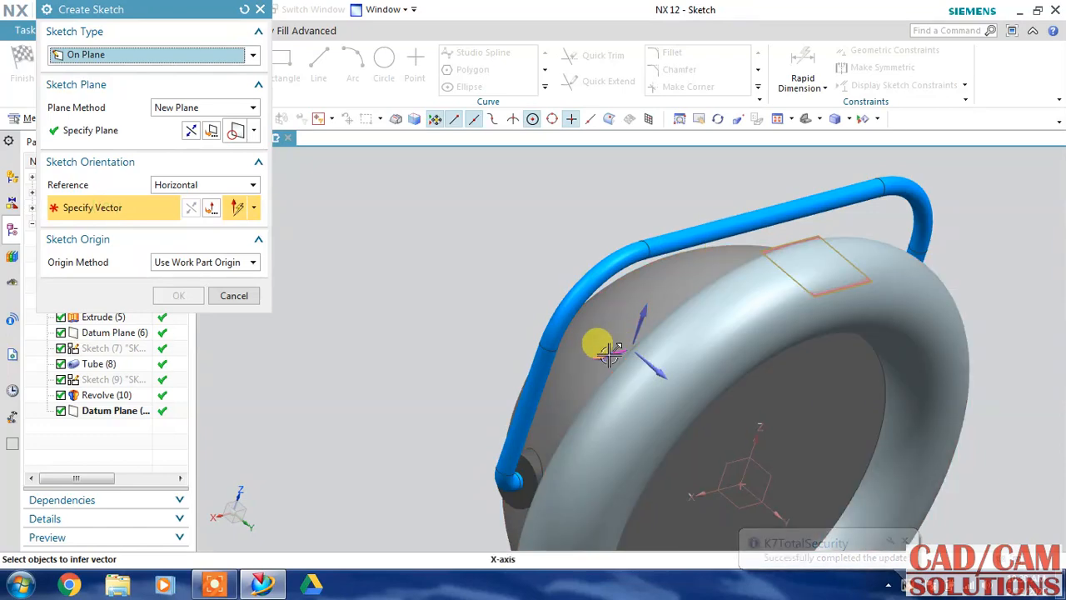
left_click(611, 351)
left_click(178, 295)
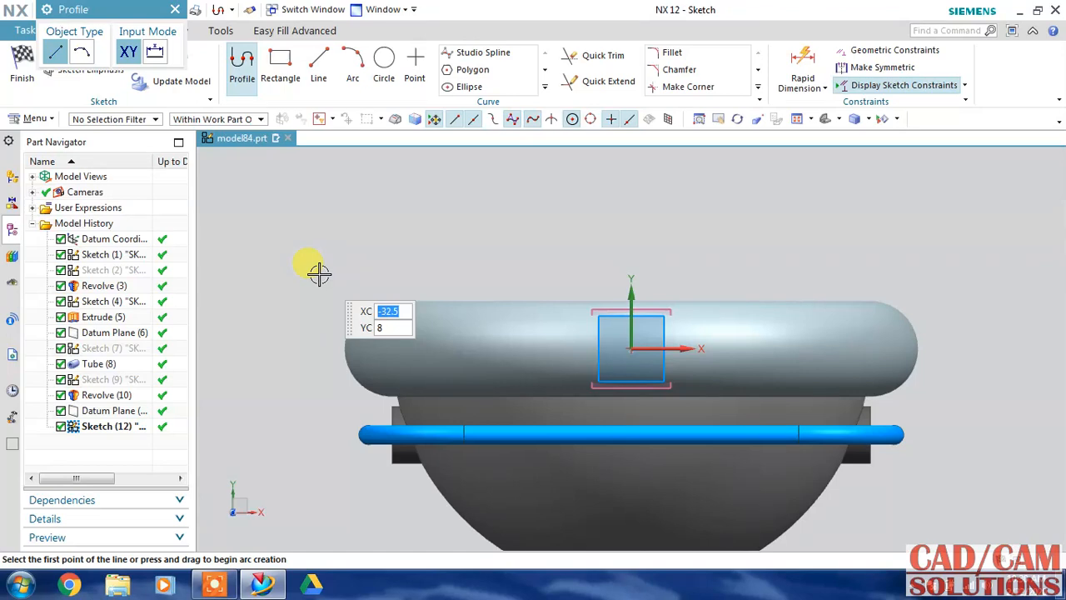
Step: Sketch a from-center rectangle about 24.5 mm wide and 3.5 mm high, centred on the middle of the tube handle
left_click(281, 65)
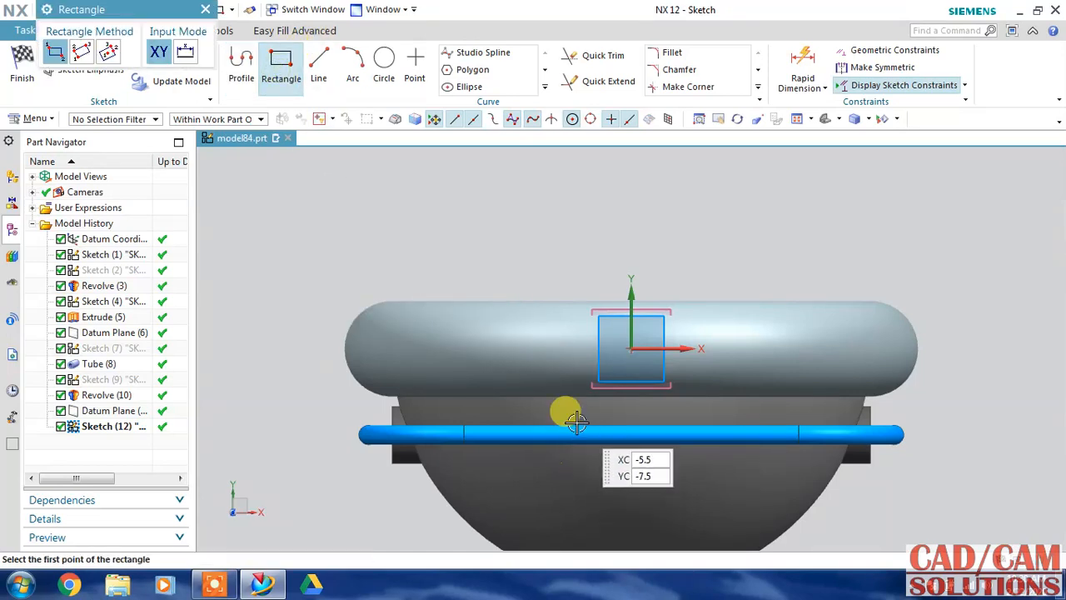
left_click(107, 52)
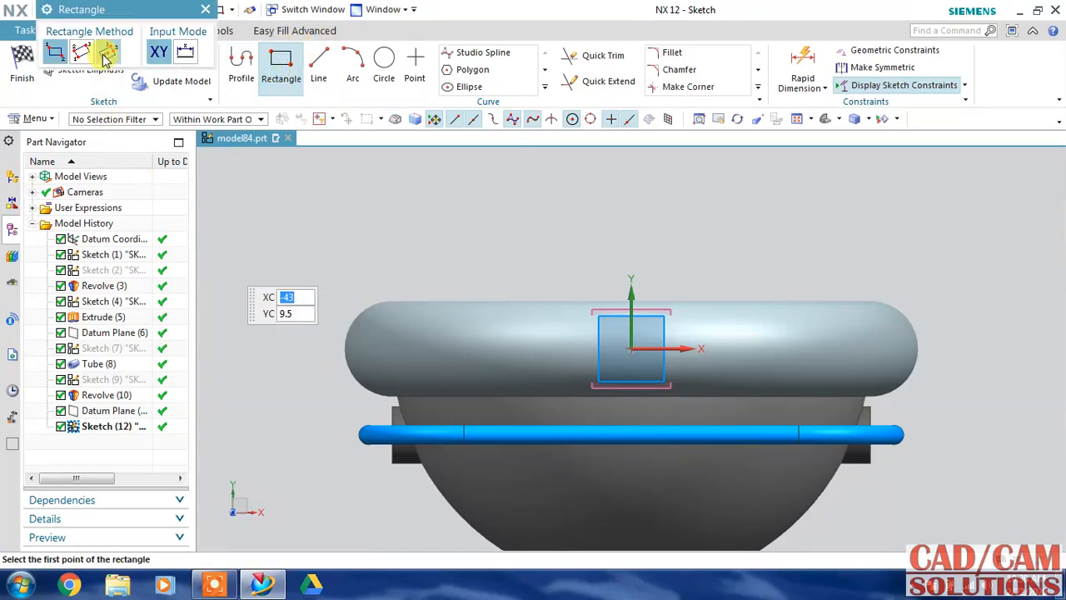
left_click(630, 434)
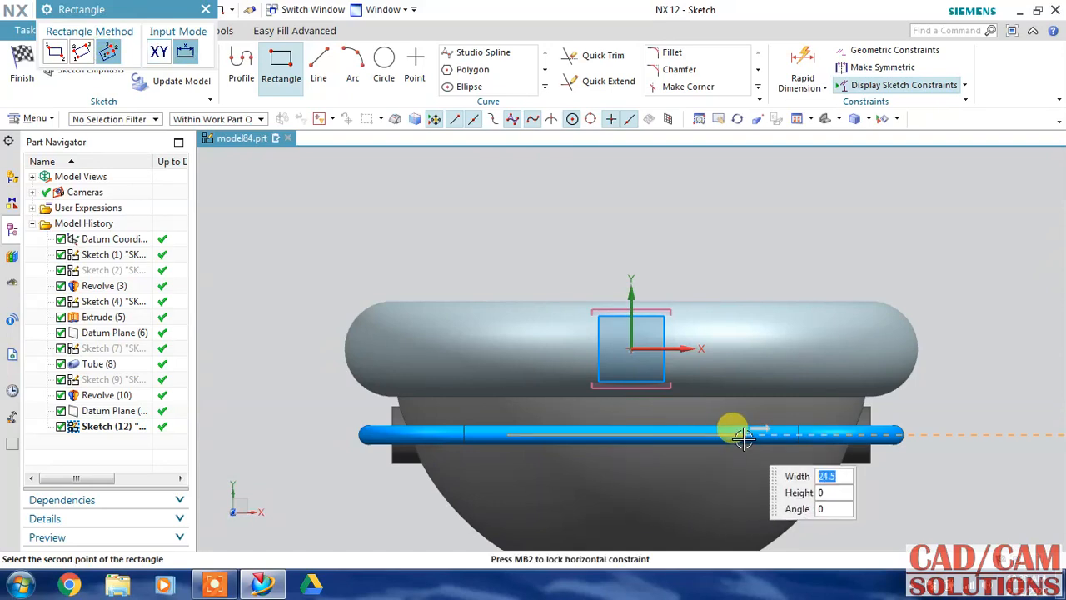
left_click(743, 438)
left_click(745, 418)
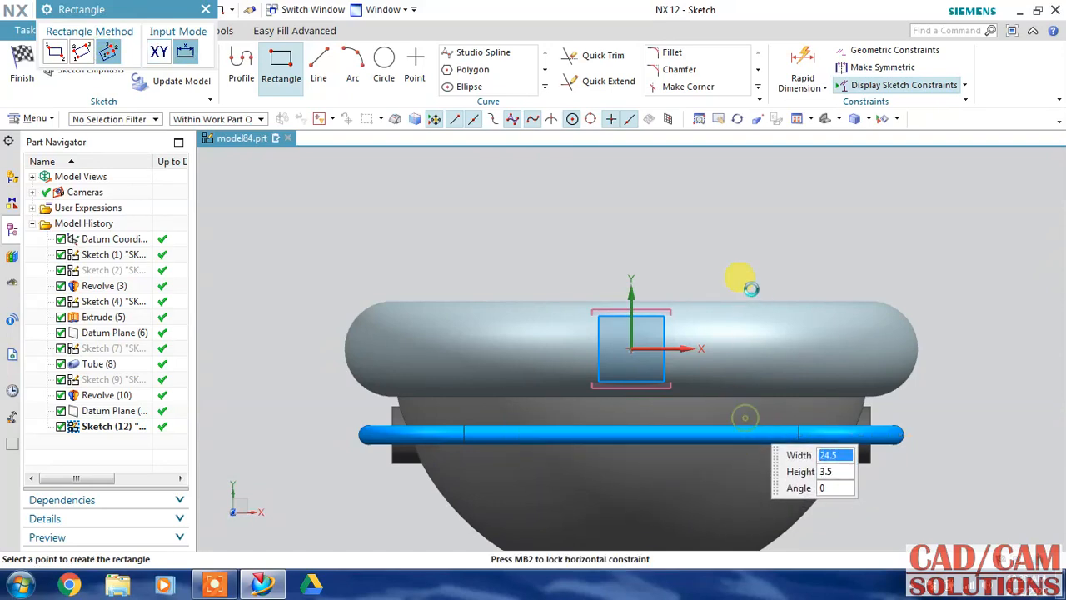
Step: Set the handle rectangle's height to 4 mm and its width to 30 mm
key("Escape")
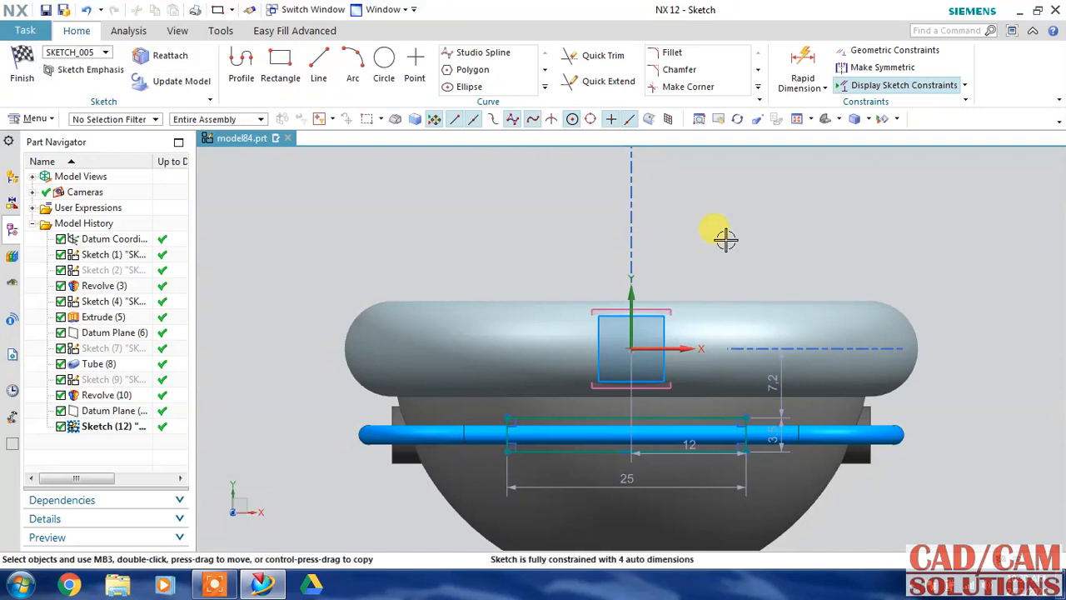
left_click(787, 447)
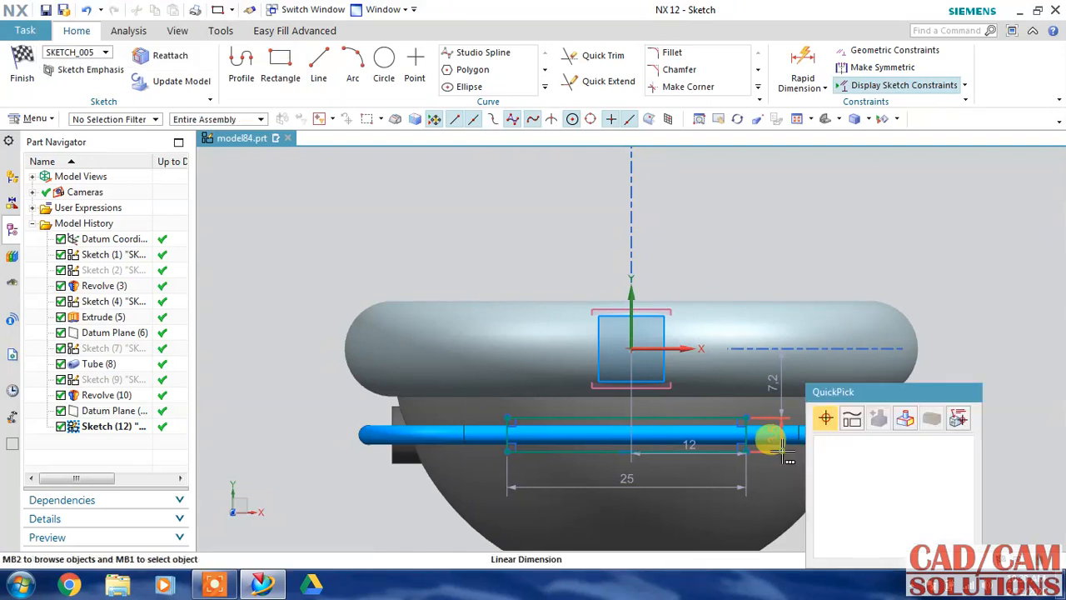
left_click(824, 417)
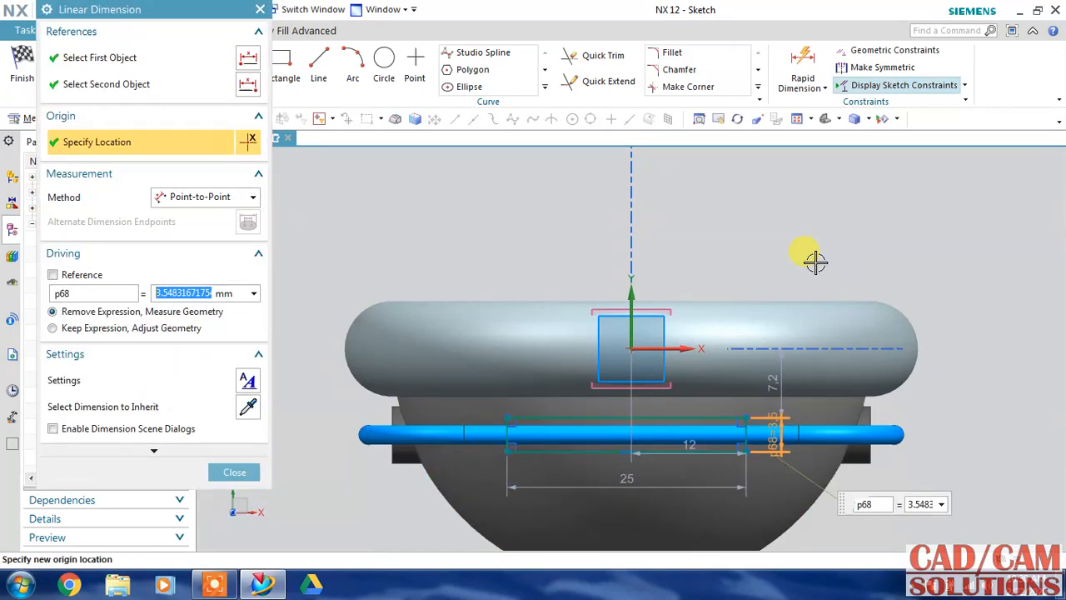
type("4")
key("Return")
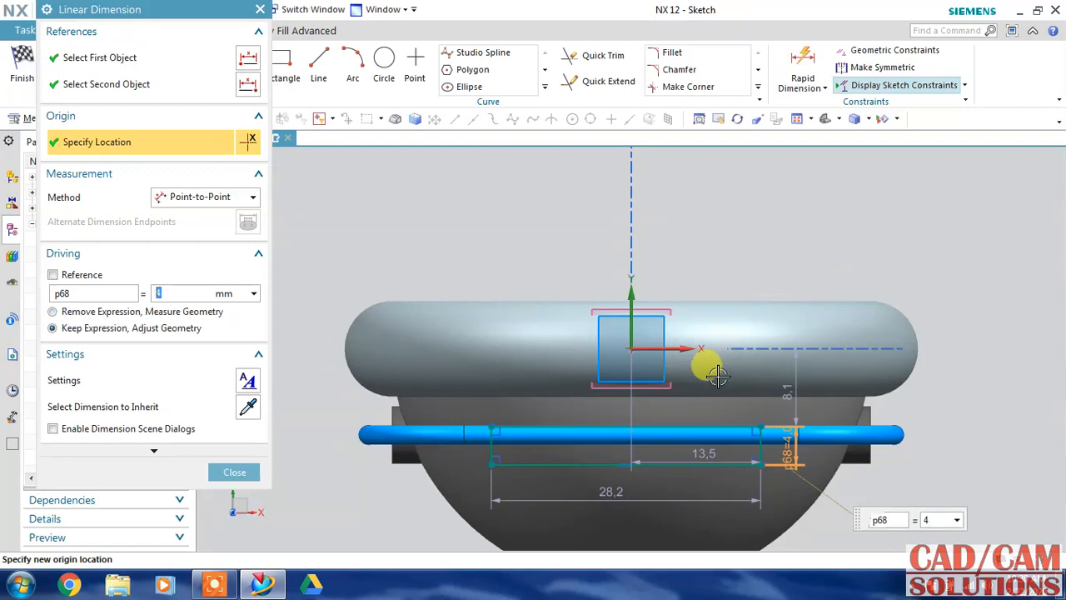
left_click(613, 491)
type("3")
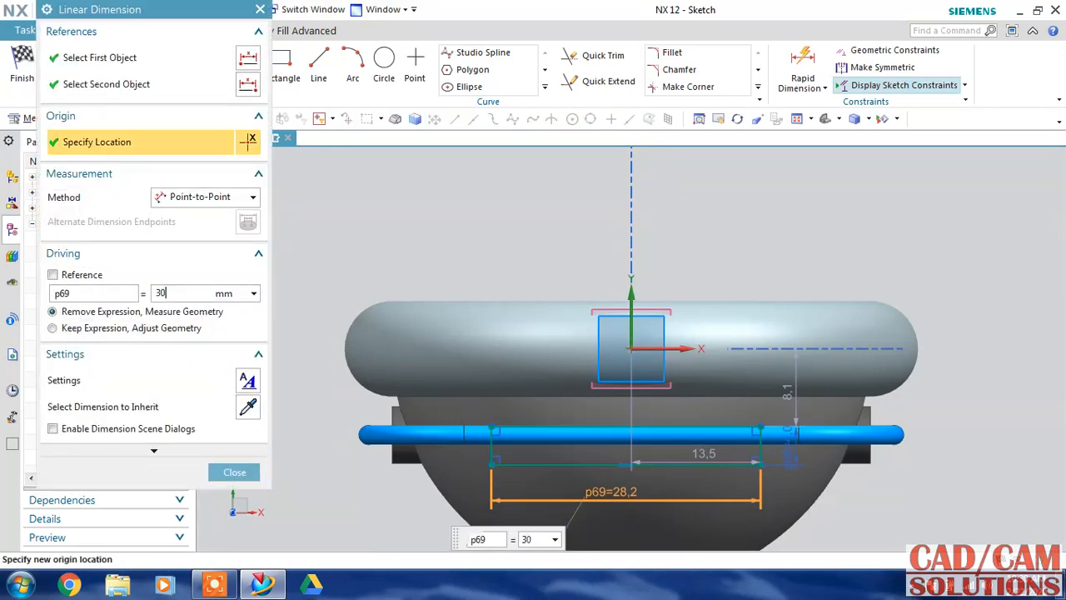
type("0")
key("Return")
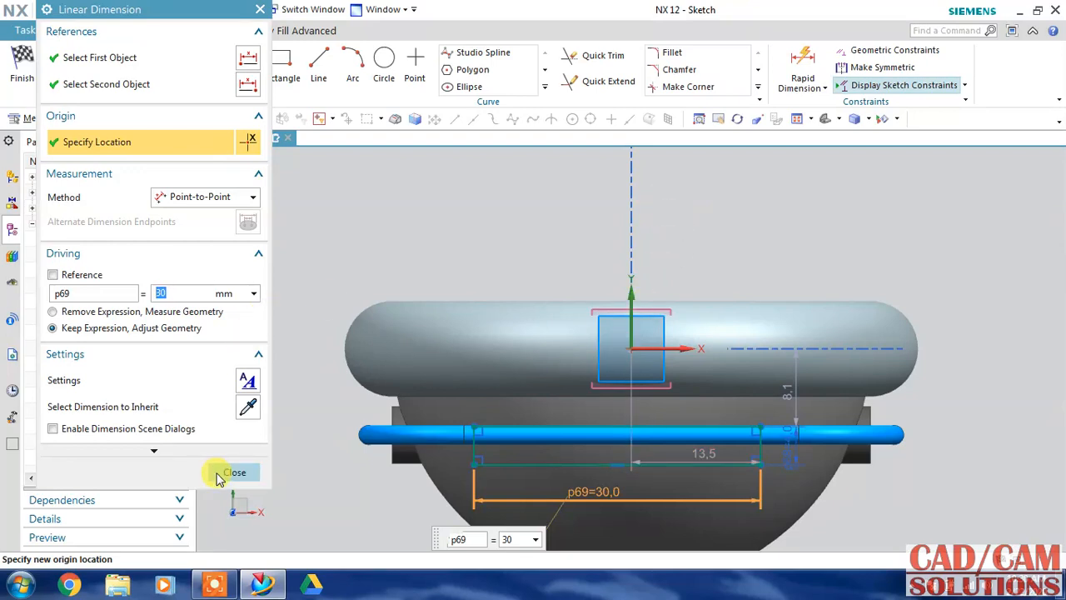
left_click(219, 474)
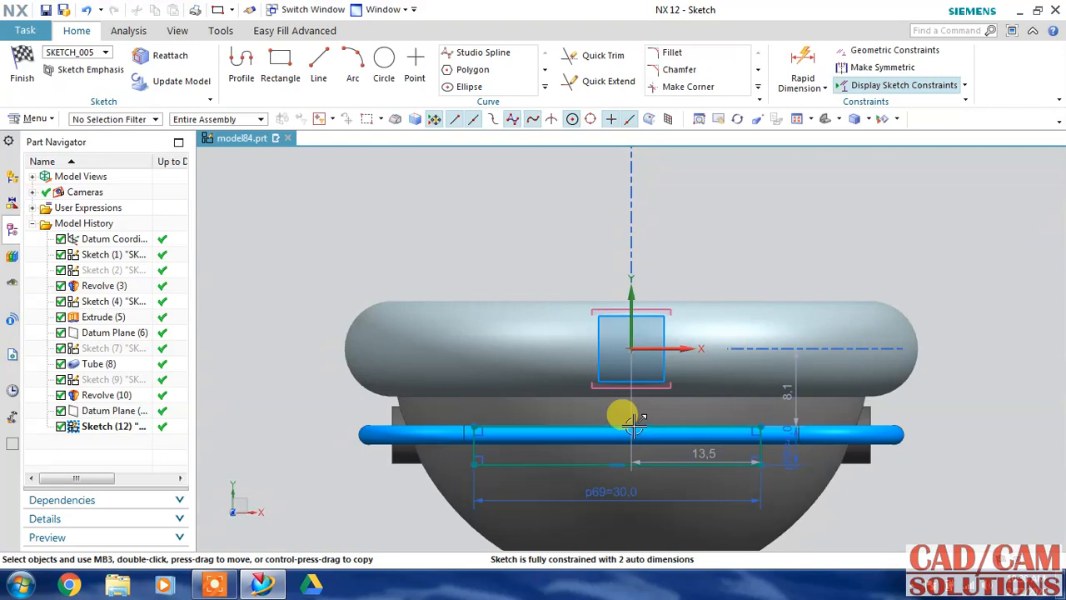
Step: Constrain the midpoint of the rectangle's lower line onto the sketch's vertical axis
scroll(595, 341, "down", 3)
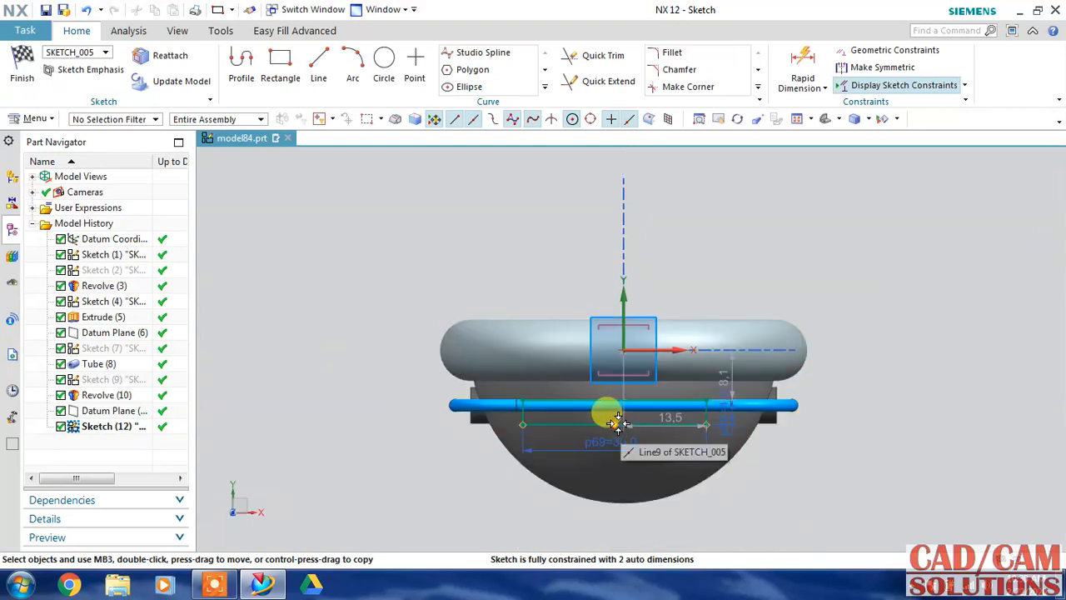
left_click(615, 423)
left_click(631, 290)
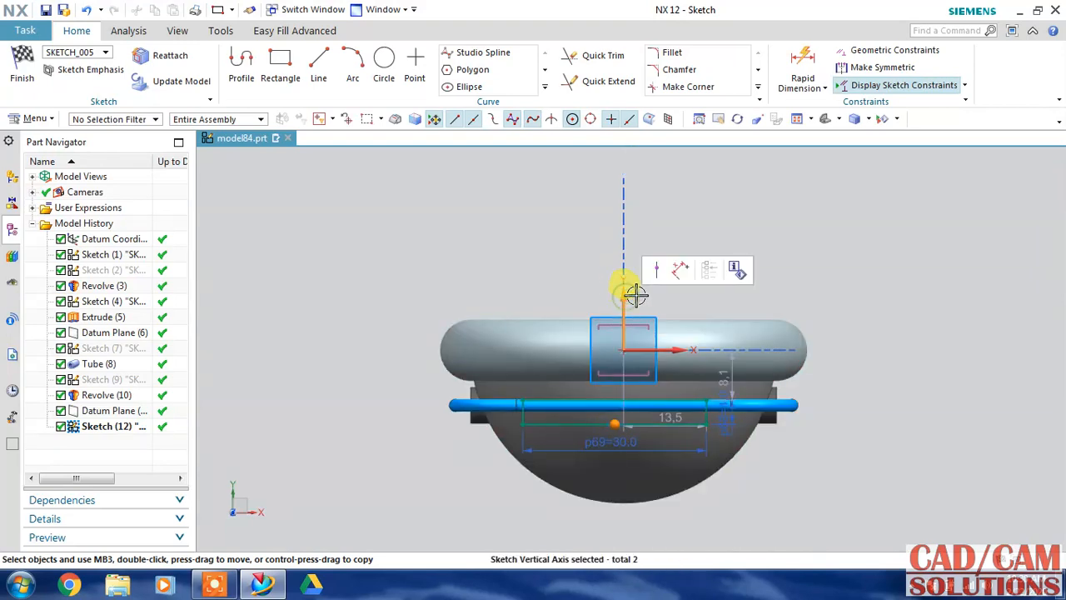
left_click(655, 271)
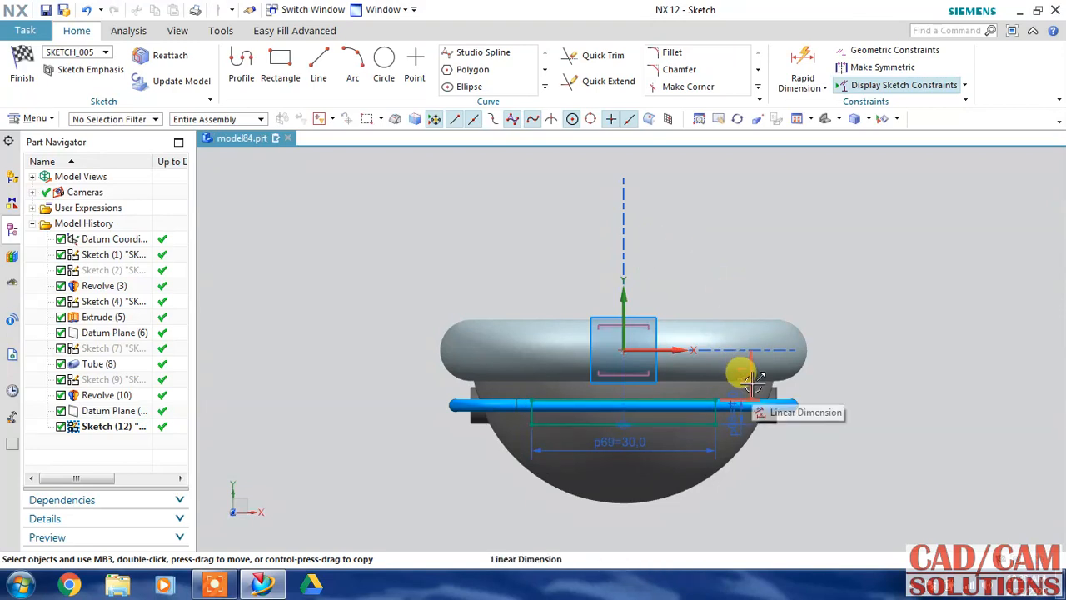
left_click(746, 376)
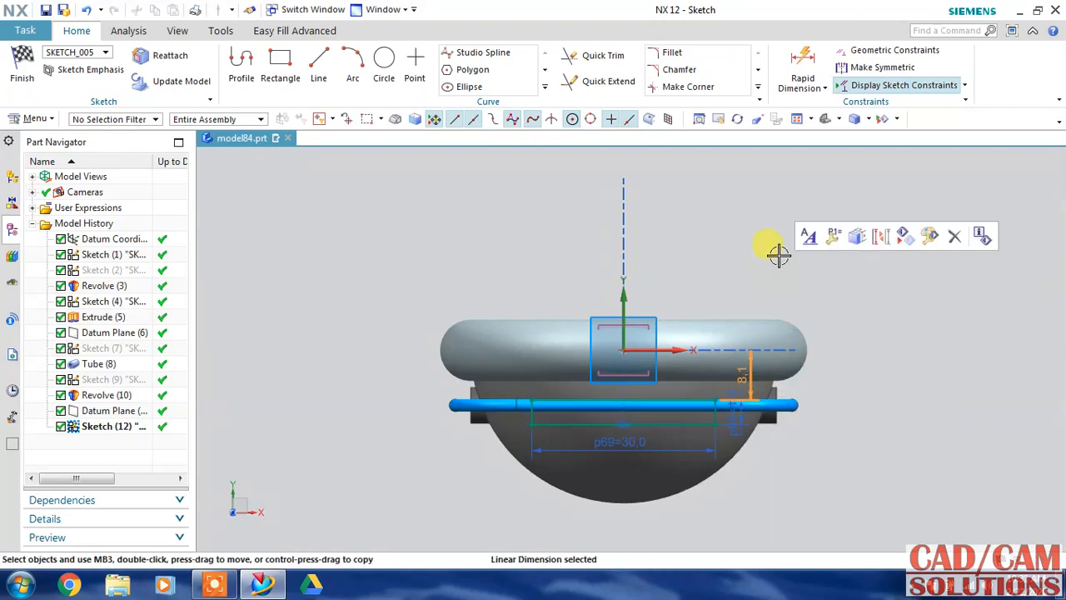
double_click(752, 383)
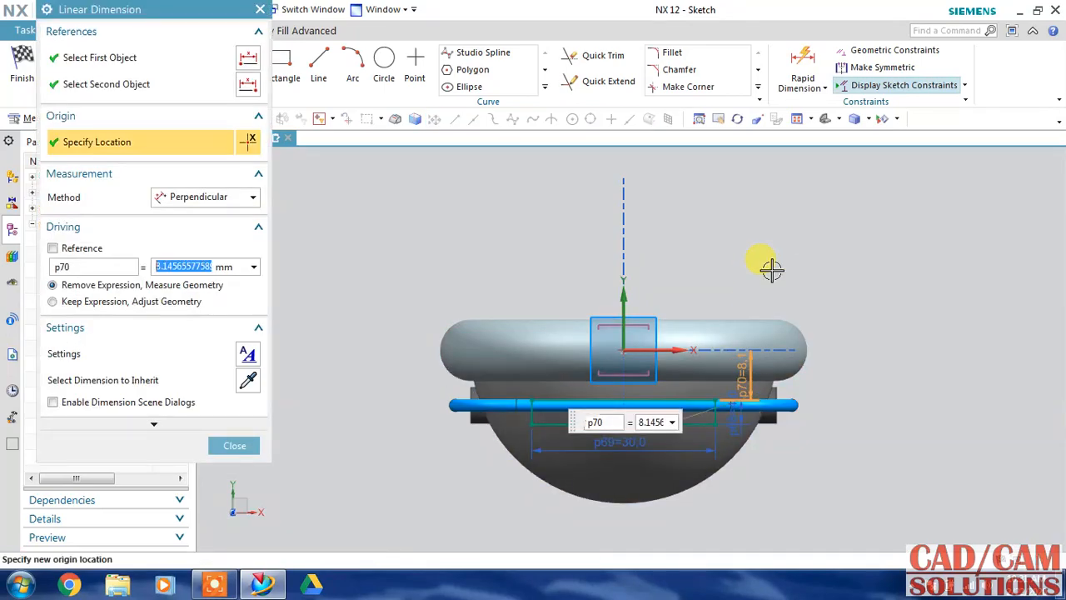
left_click(235, 446)
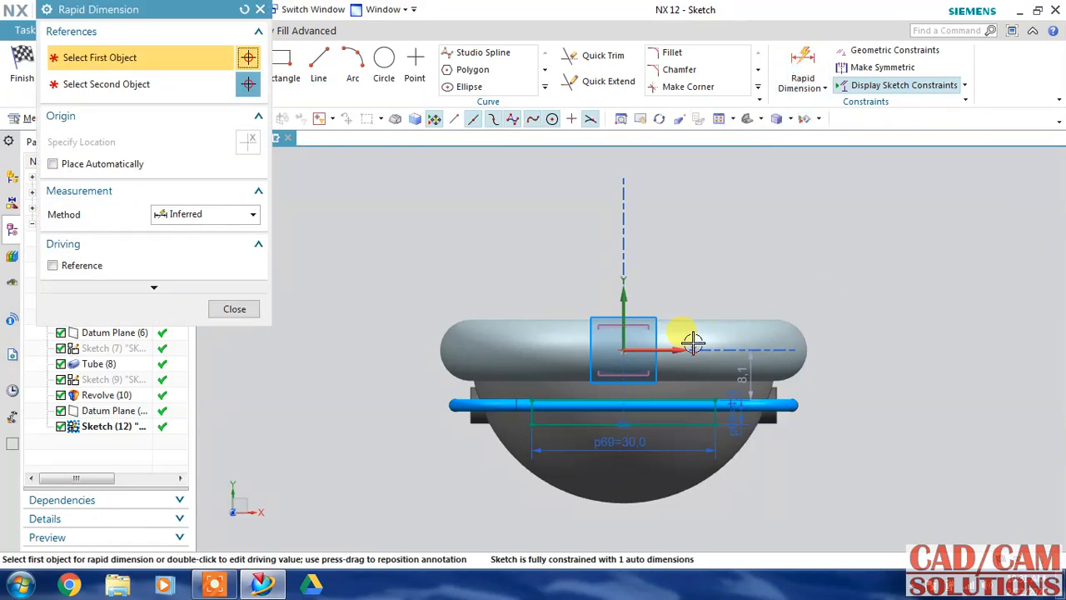
Step: Dimension the midpoint of the rectangle's short side 9 mm below the sketch's horizontal axis
left_click(678, 346)
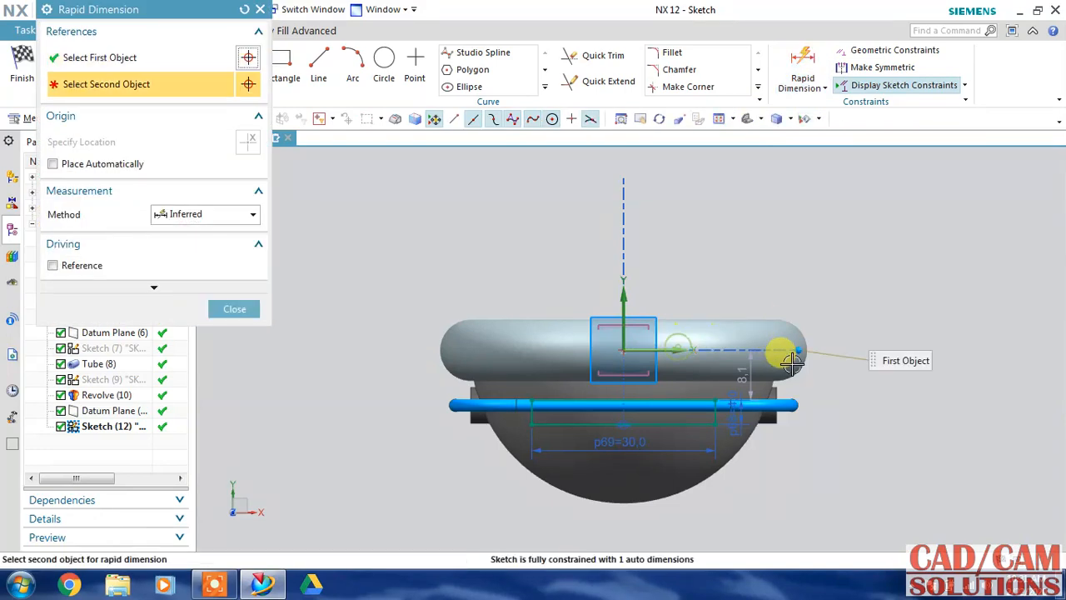
left_click(717, 410)
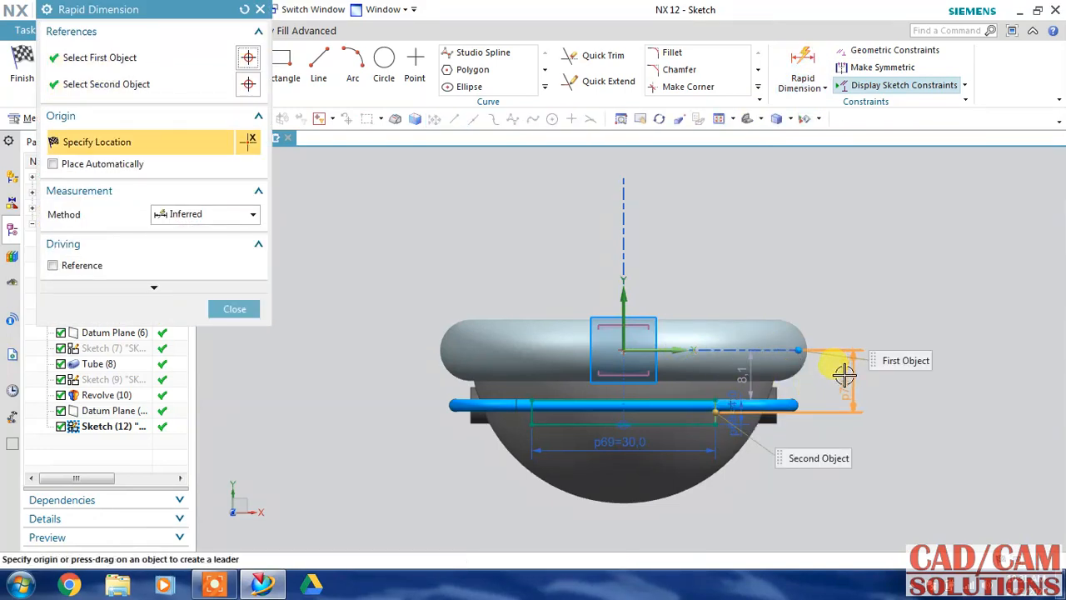
left_click(844, 375)
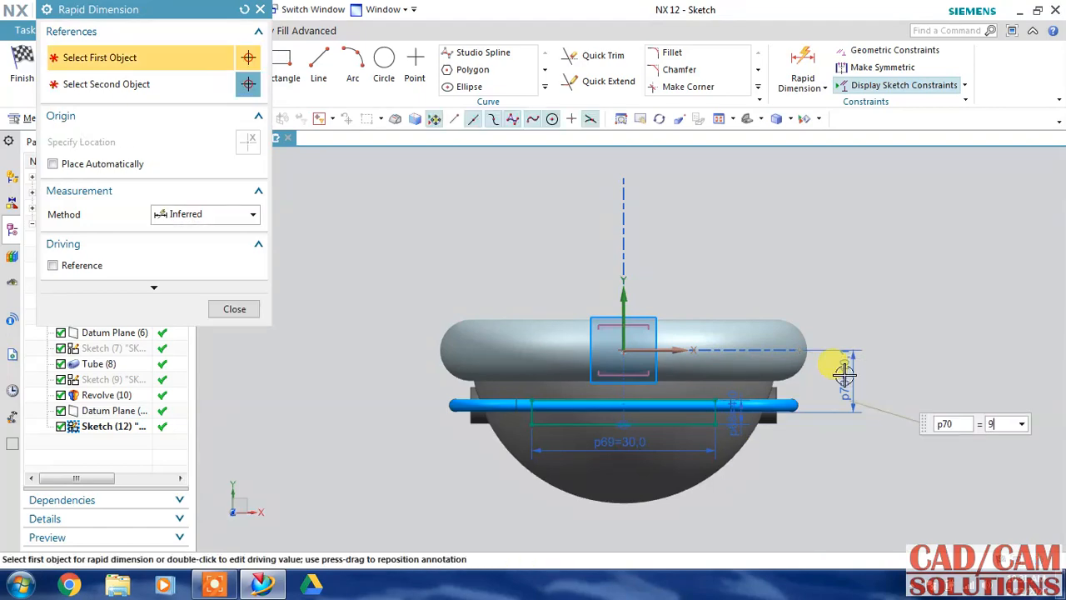
type("3")
left_click(235, 309)
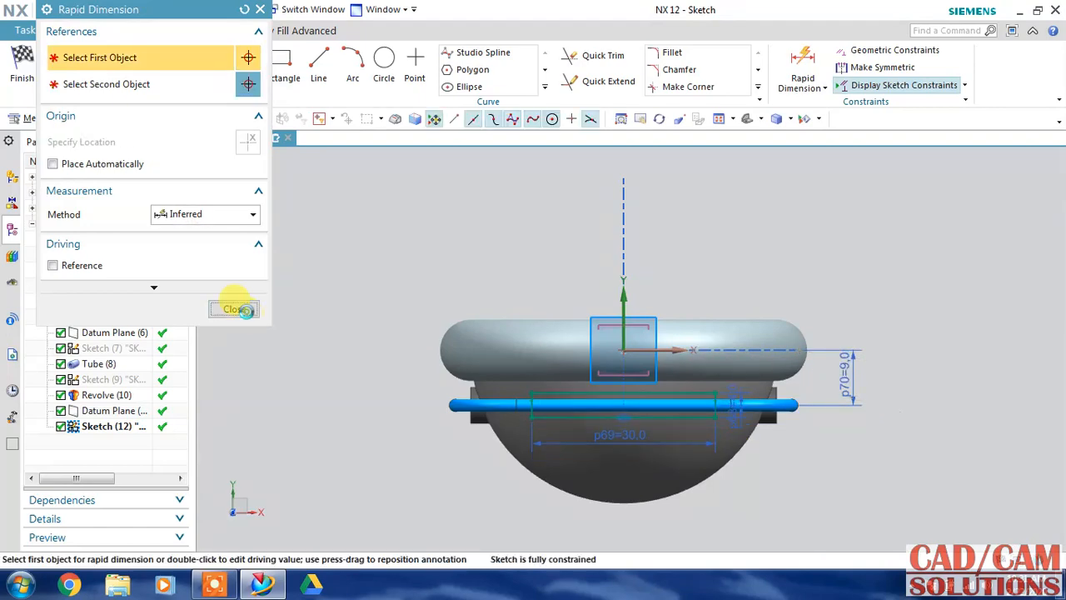
Step: Draw a 4 mm diameter circle centred on the midpoint of each short side of the rectangle
scroll(635, 427, "up", 1)
scroll(635, 427, "up", 1)
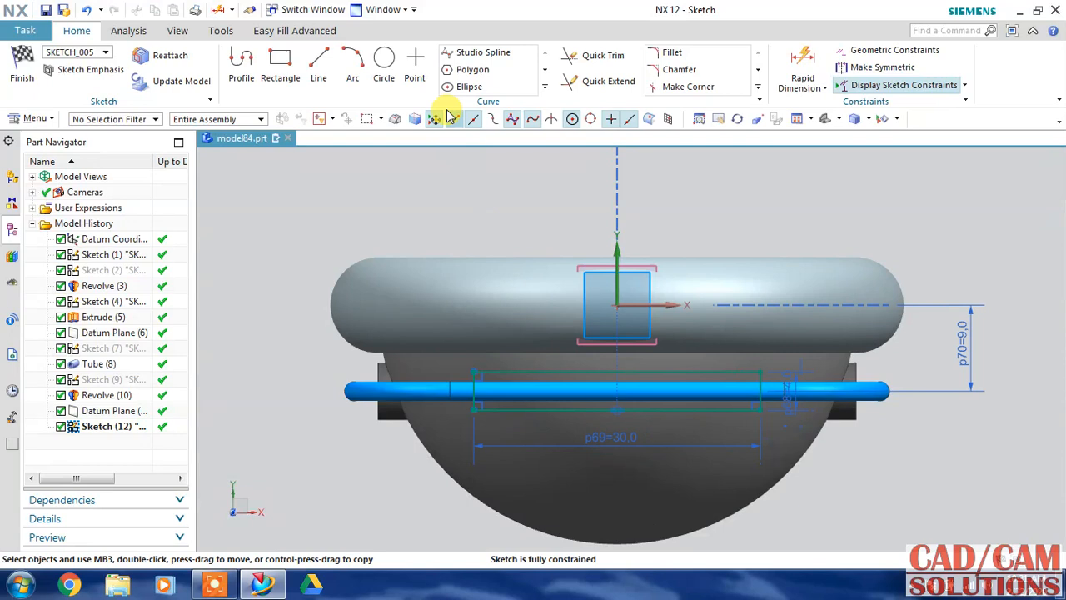
left_click(384, 67)
left_click(471, 370)
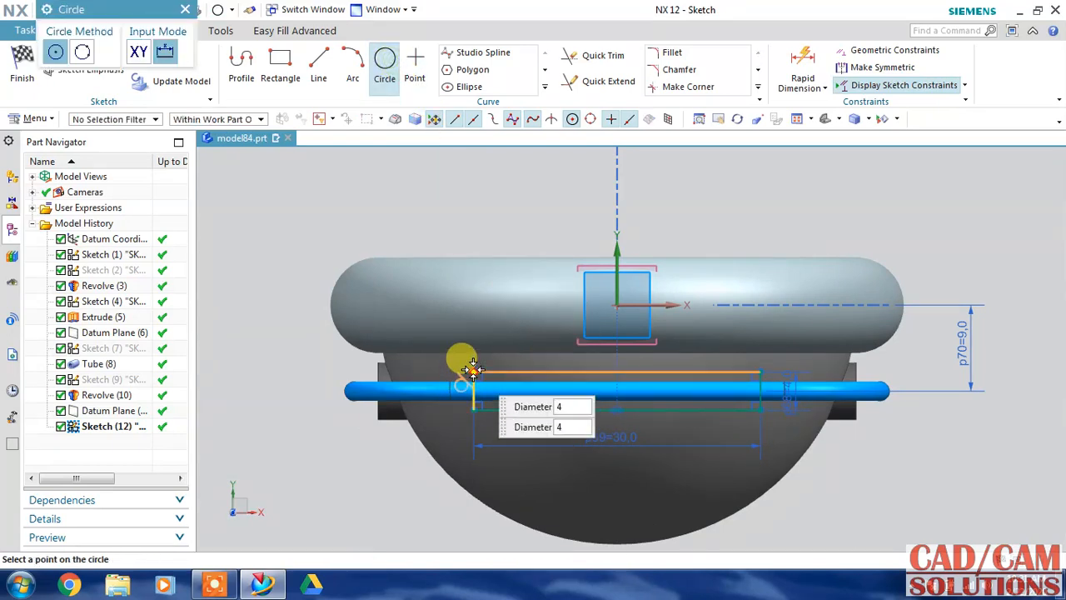
key("Return")
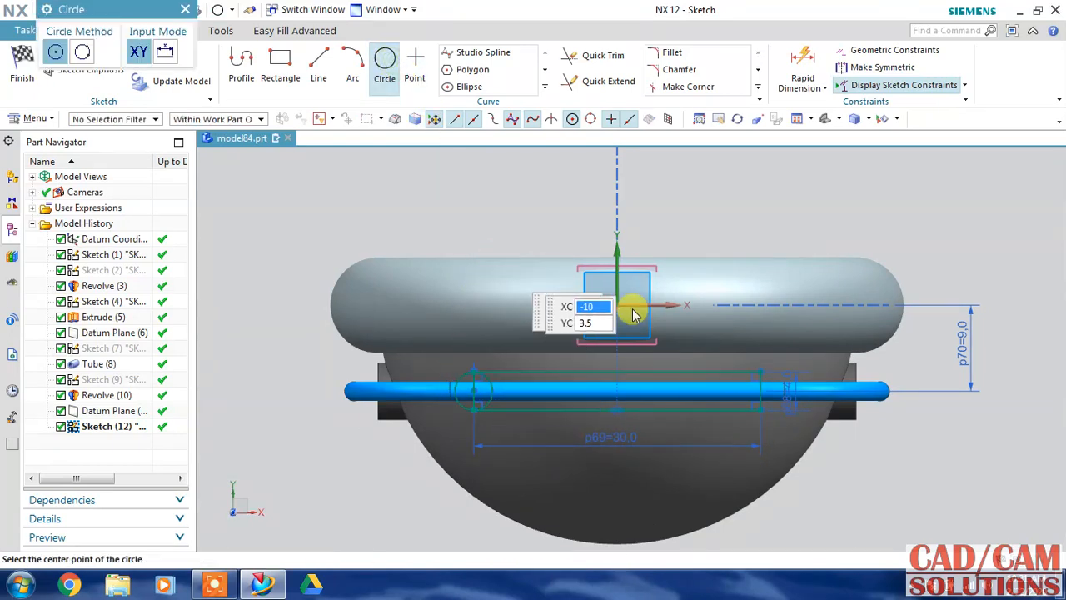
left_click(760, 377)
left_click(760, 371)
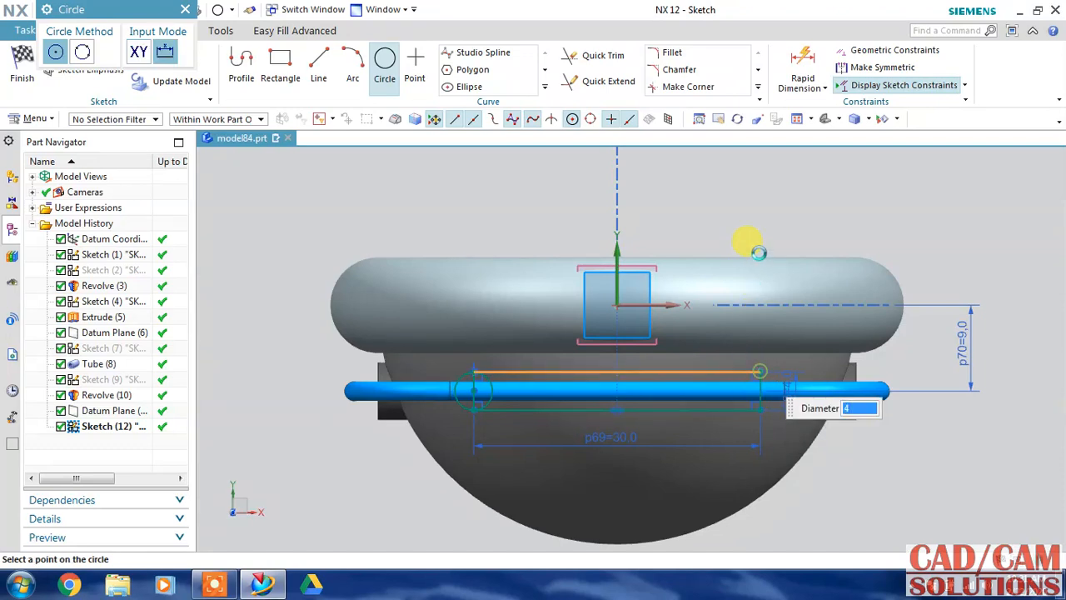
key("Escape")
Step: Trim away the inner halves of both circles with Quick Trim to leave rounded slot ends
left_click(603, 55)
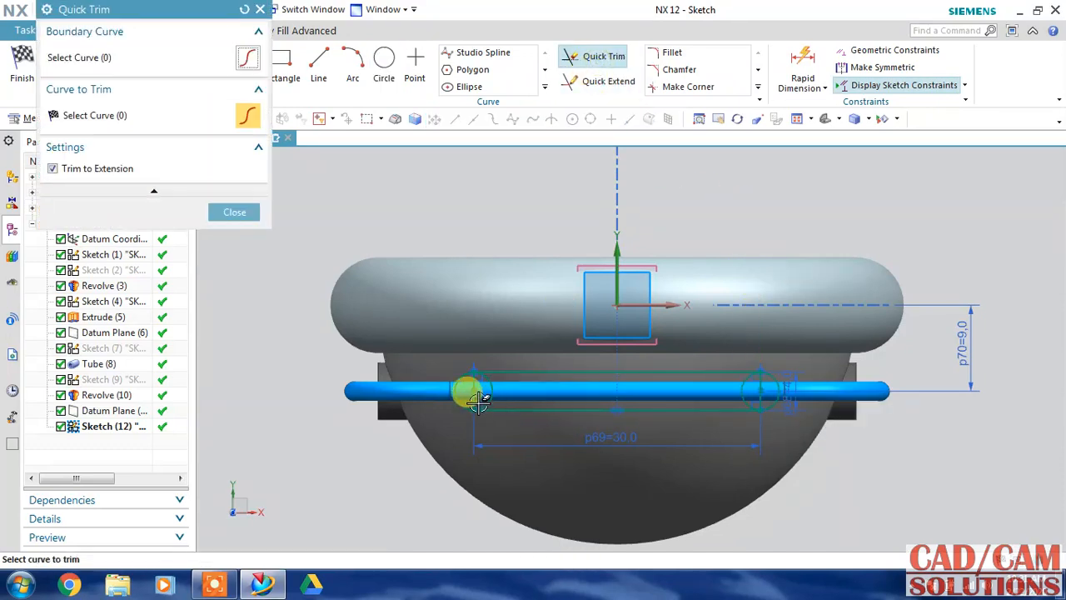
scroll(483, 373, "up", 1)
left_click(496, 378)
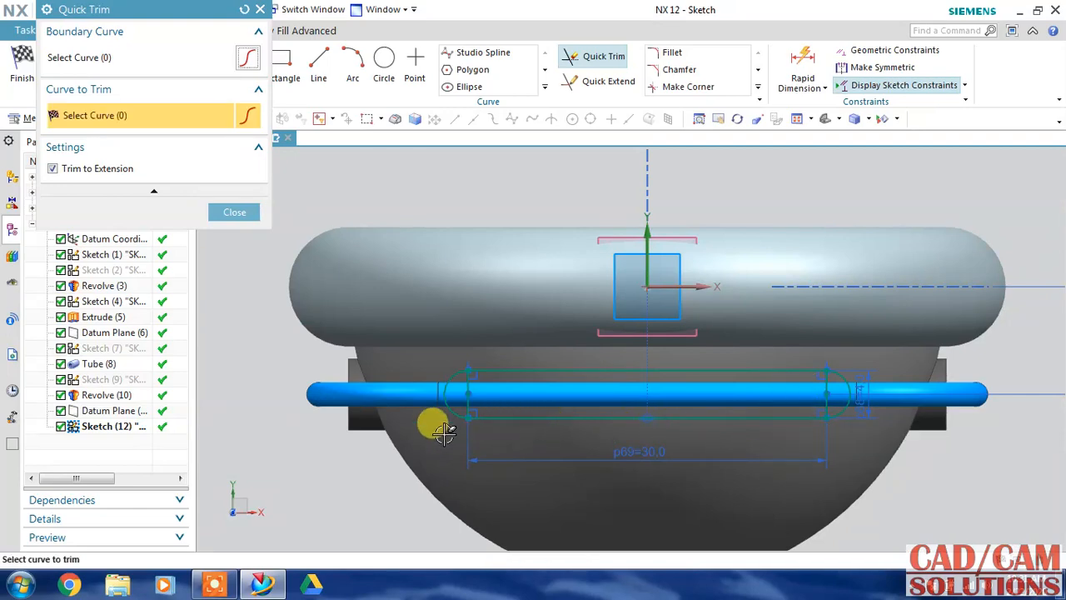
left_click(257, 212)
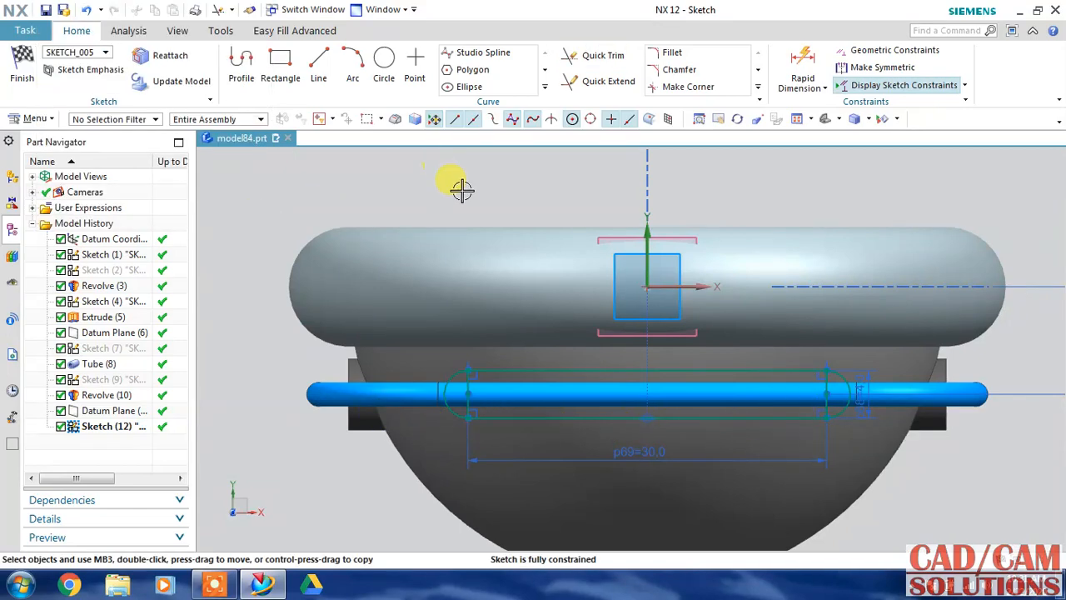
Step: Convert the rectangle's two short sides to reference lines and finish the sketch
right_click(471, 383)
left_click(537, 204)
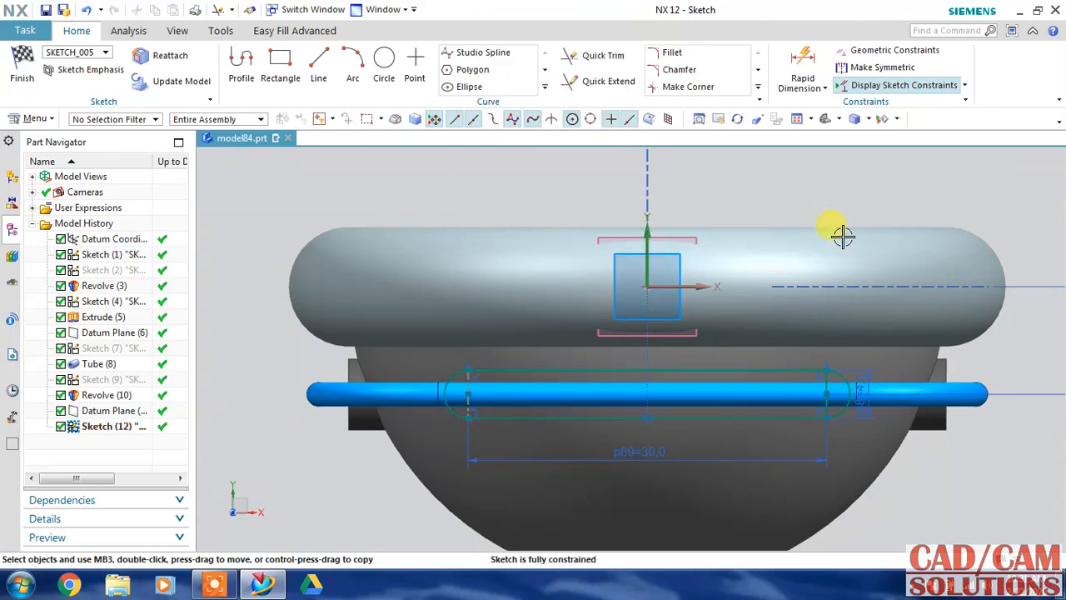
right_click(826, 383)
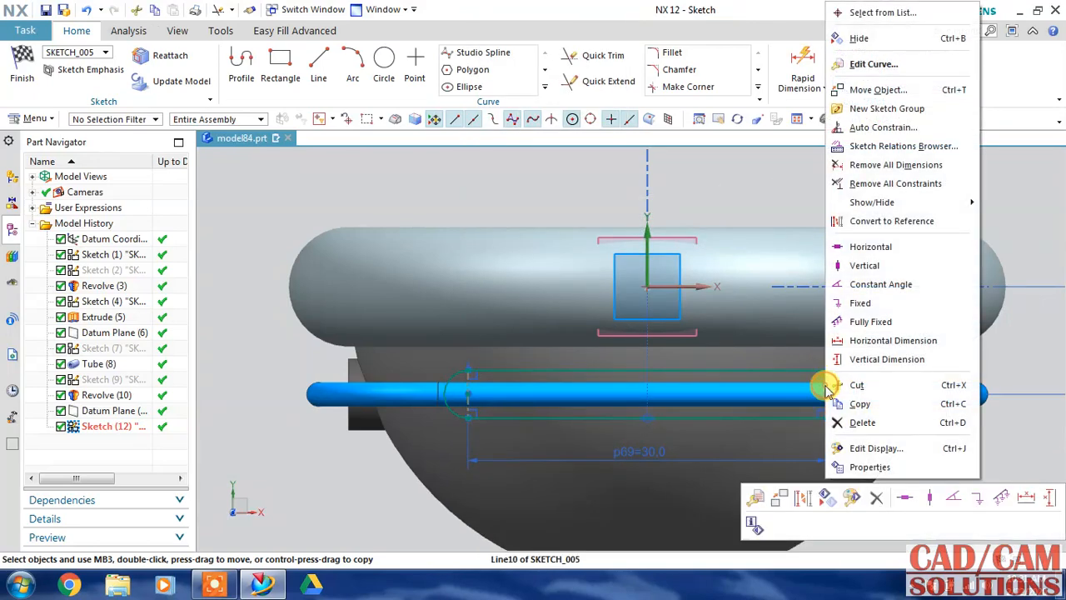
left_click(870, 221)
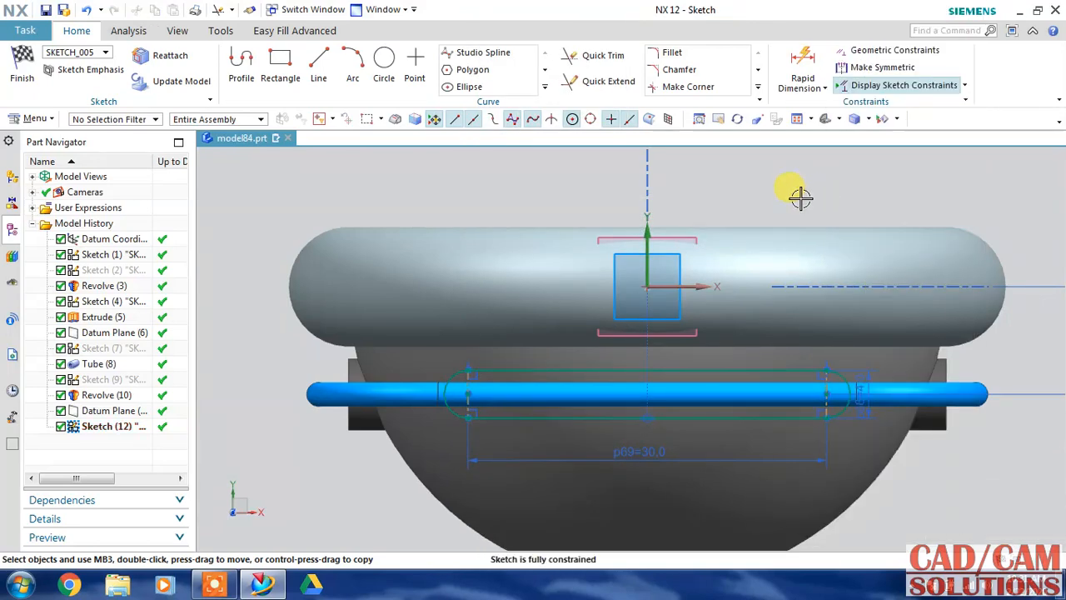
left_click(7, 77)
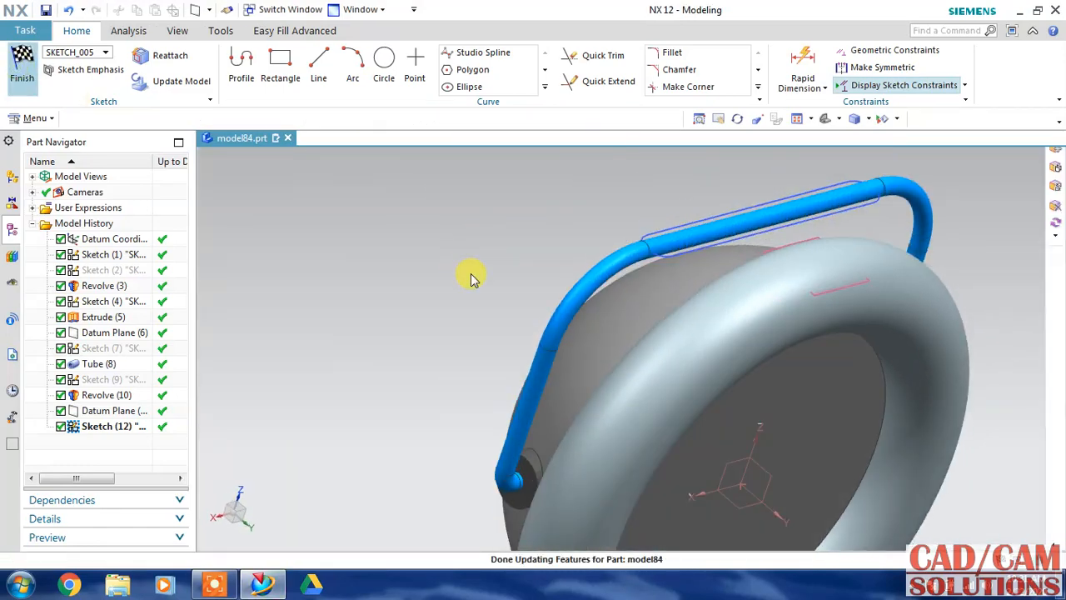
mouse_move(470, 279)
middle_mouse_down()
mouse_move(528, 248)
mouse_move(476, 255)
mouse_move(471, 275)
mouse_move(462, 273)
middle_mouse_up()
left_click(37, 63)
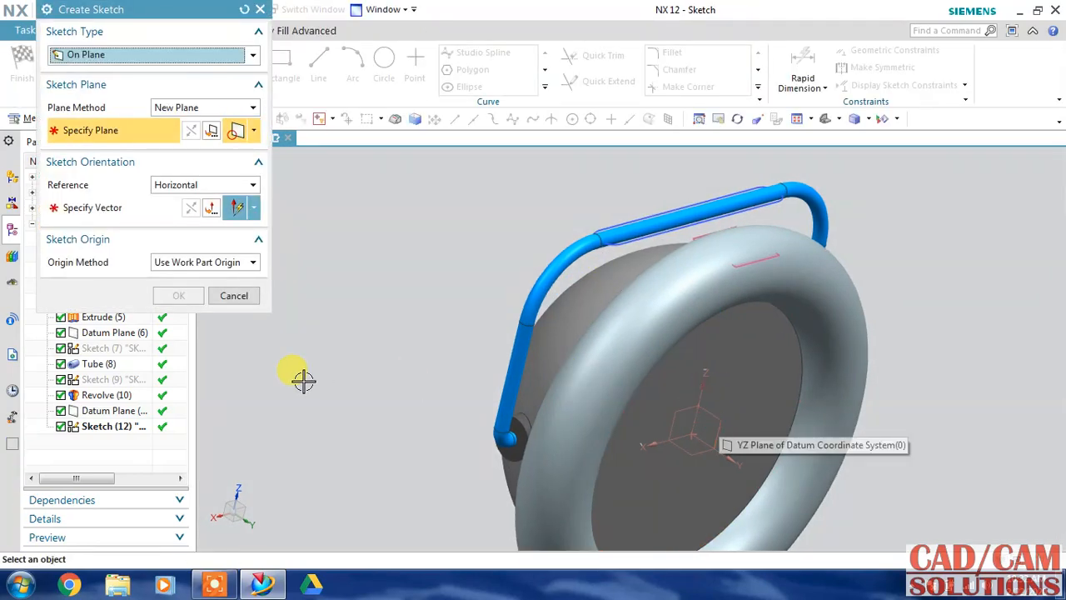
left_click(233, 297)
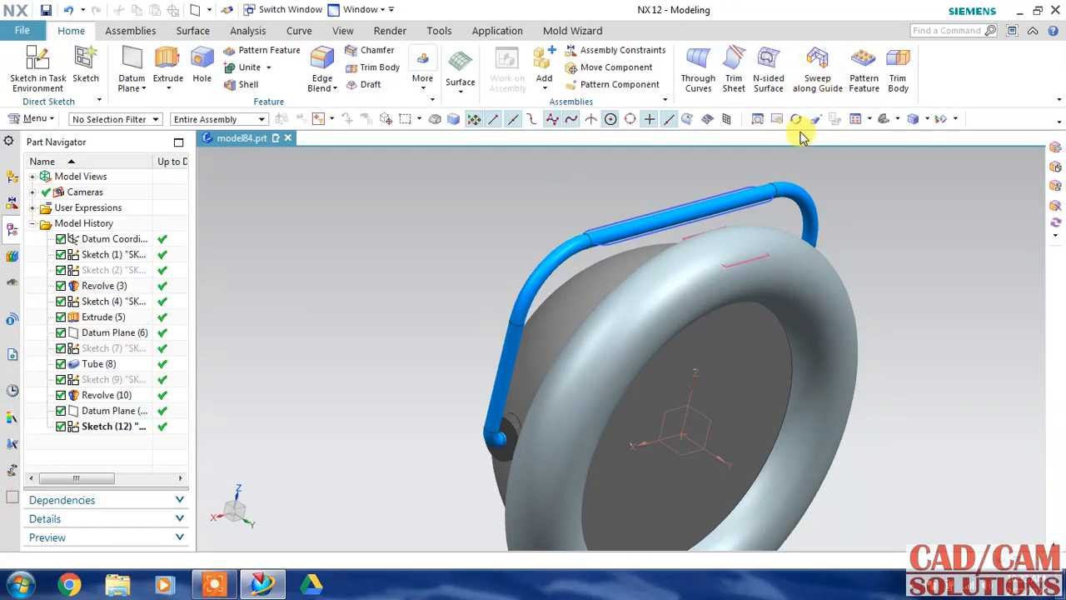
Step: Create a task-environment sketch on the YZ plane with the Y axis as horizontal reference
left_click(35, 71)
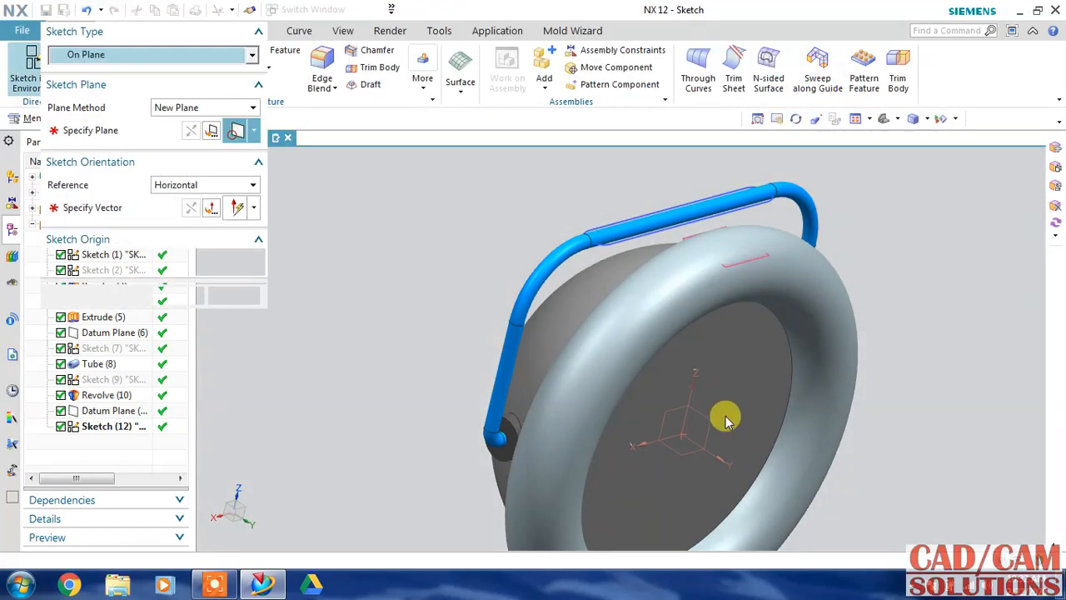
left_click(719, 421)
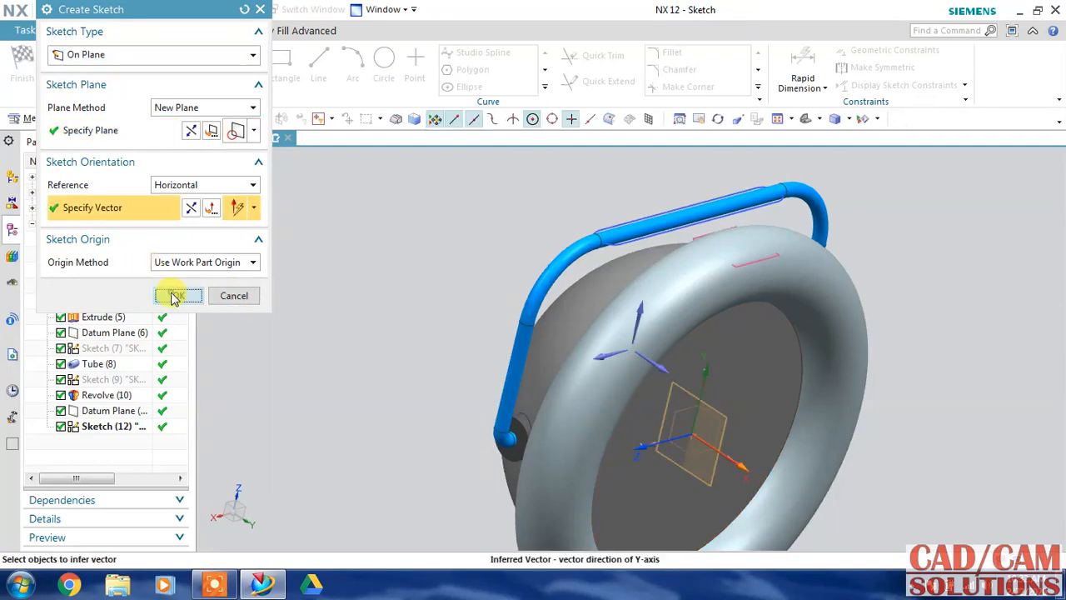
left_click(178, 295)
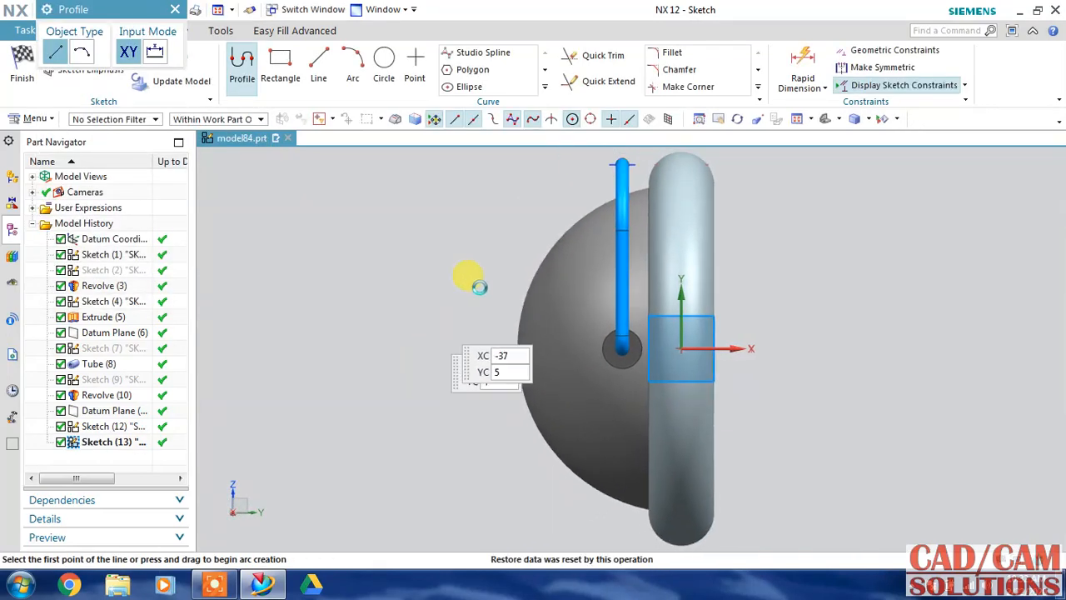
Step: Draw a three-point arc of about 35.6 mm radius, starting at the centre of the tube's upper end and bulging outward
mouse_move(495, 239)
middle_mouse_down("shift")
mouse_move(402, 426)
mouse_move(385, 419)
middle_mouse_up("shift")
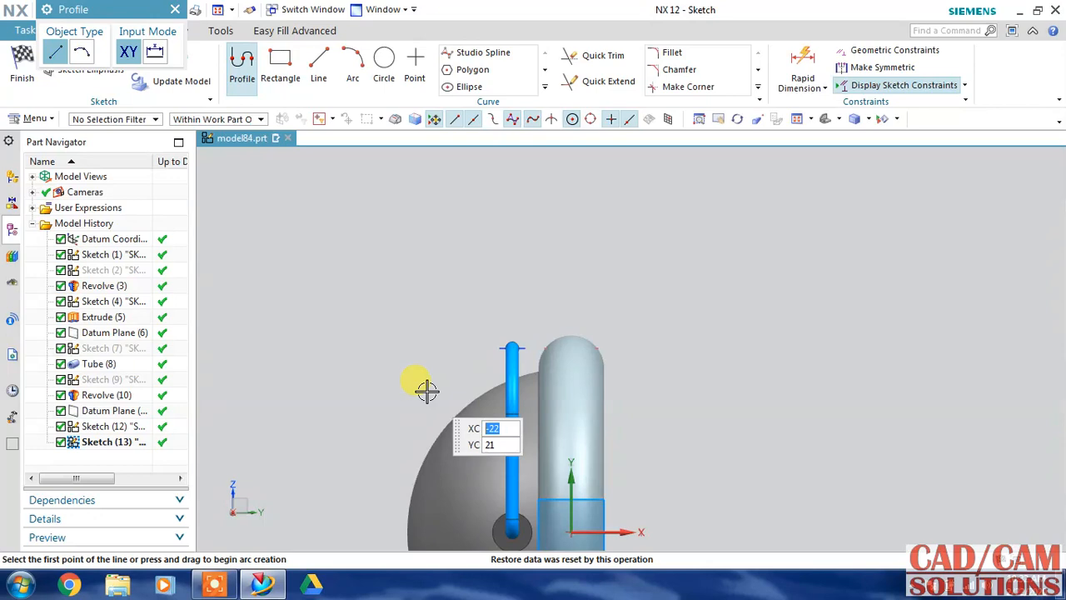
left_click(354, 66)
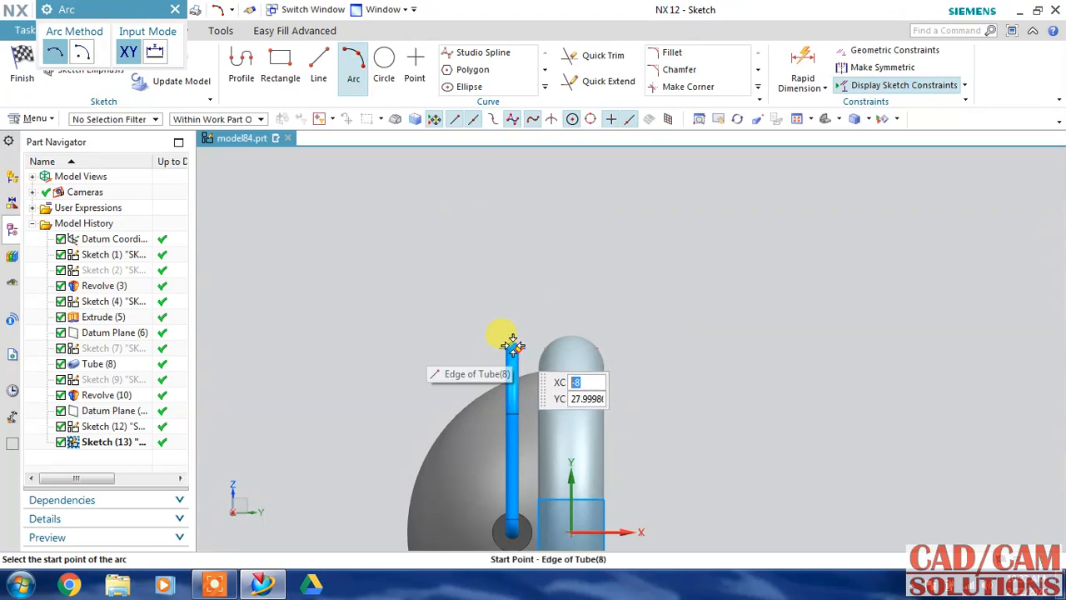
scroll(512, 344, "up", 2)
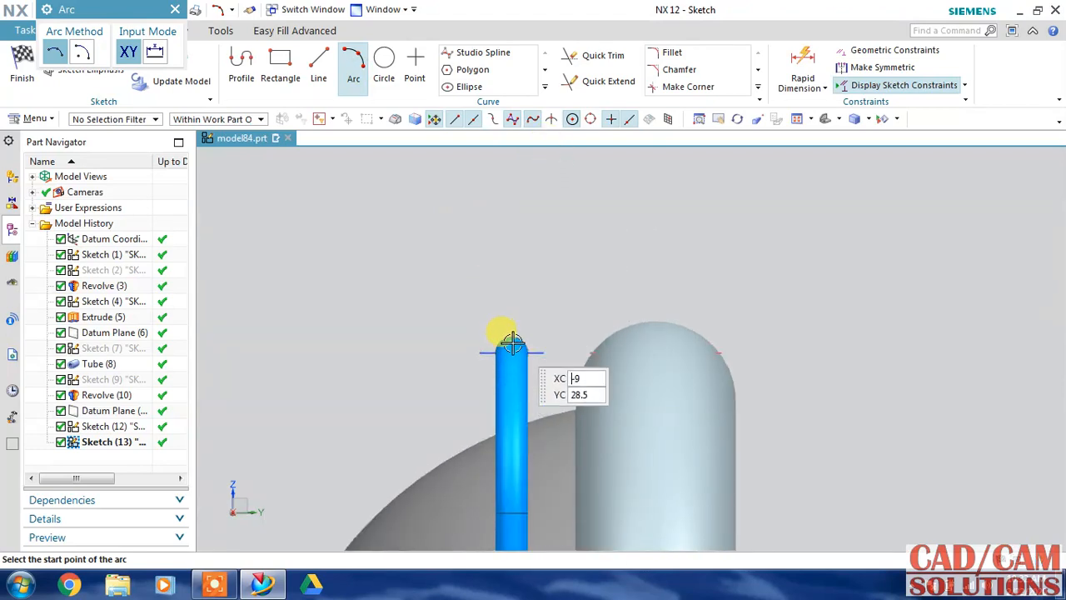
left_click(510, 352)
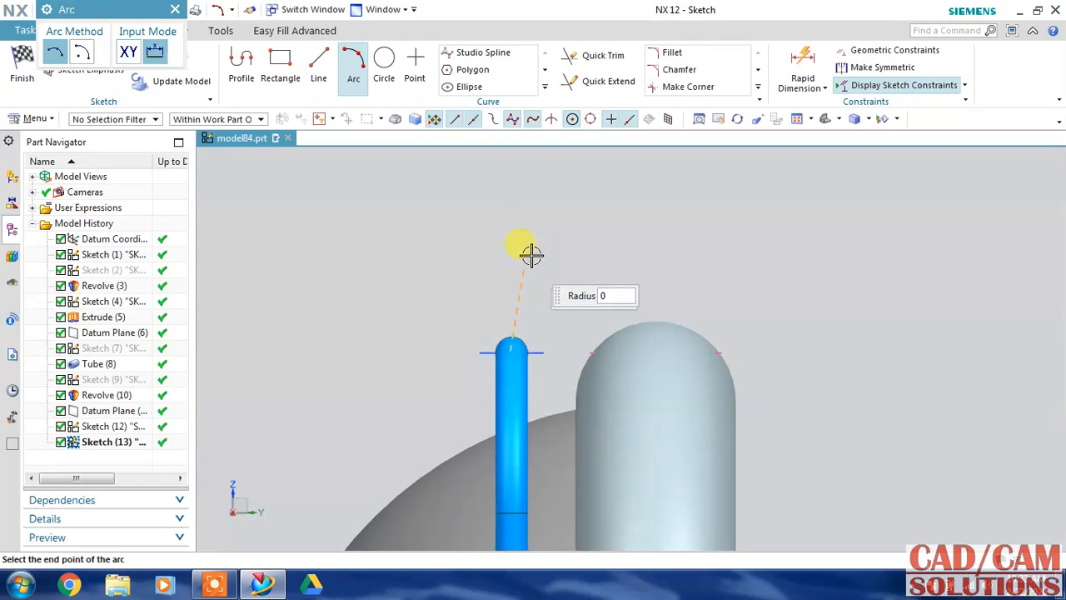
scroll(606, 231, "down", 2)
scroll(617, 220, "down", 1)
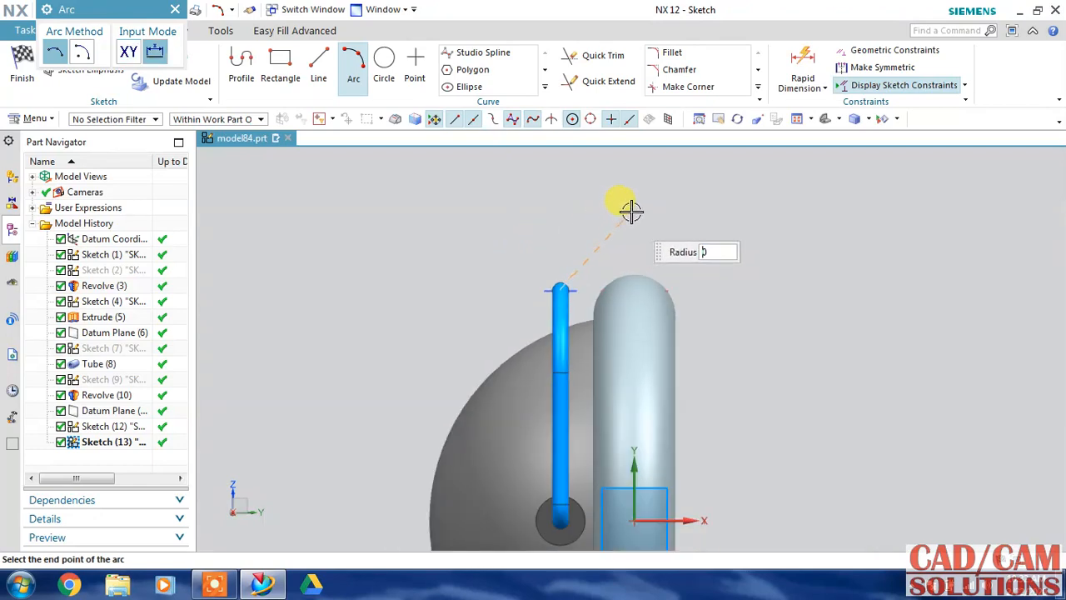
middle_click_drag(631, 211, 544, 405, "shift")
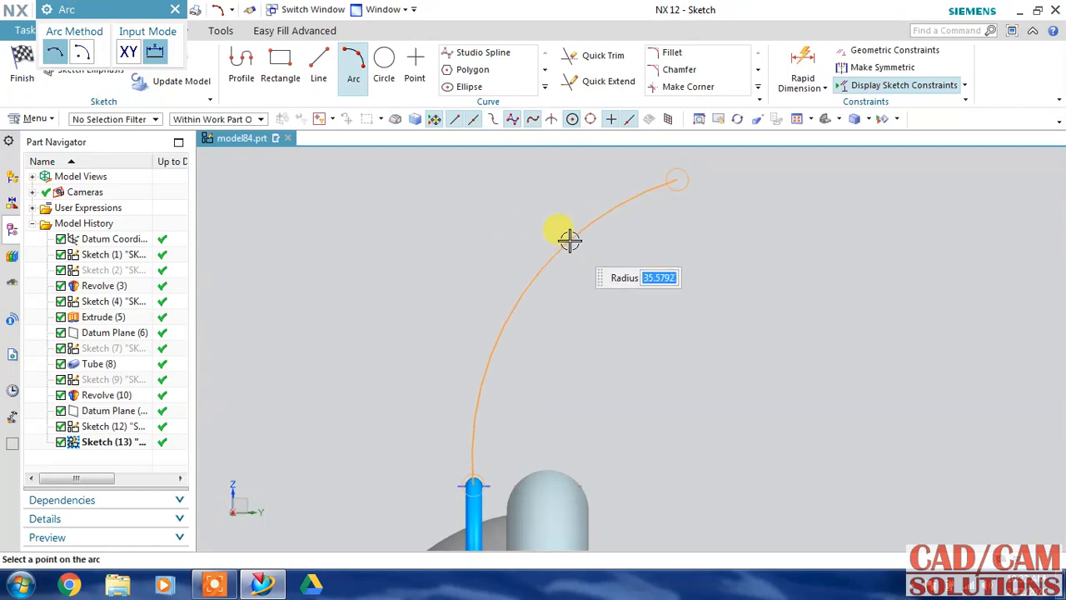
left_click(570, 240)
key("Escape")
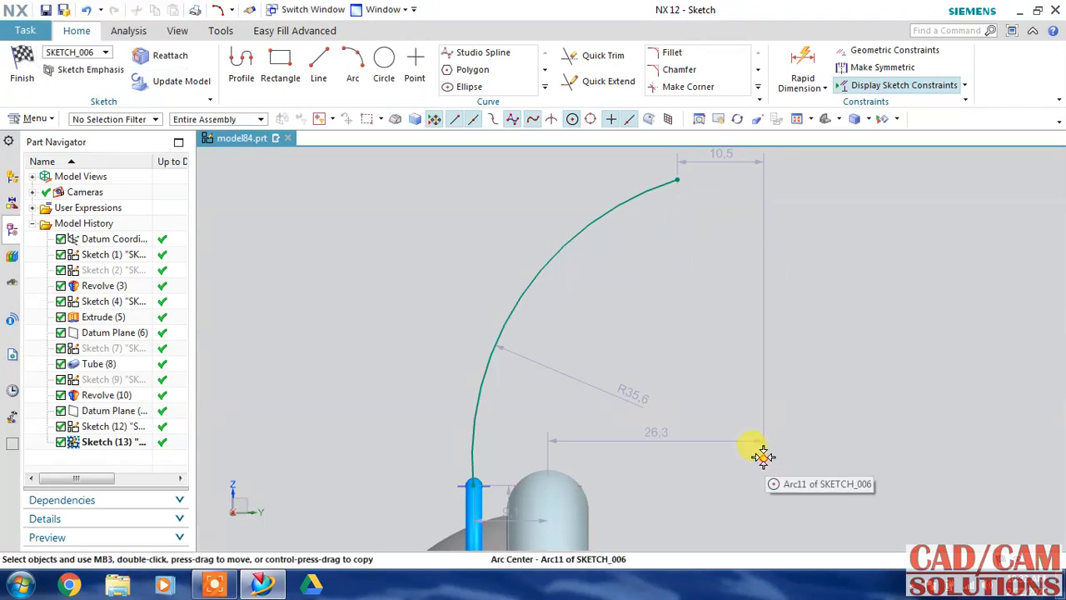
Step: Align the arc's upper endpoint vertically with its centre and set the arc's radius to 60 mm
left_click(679, 179)
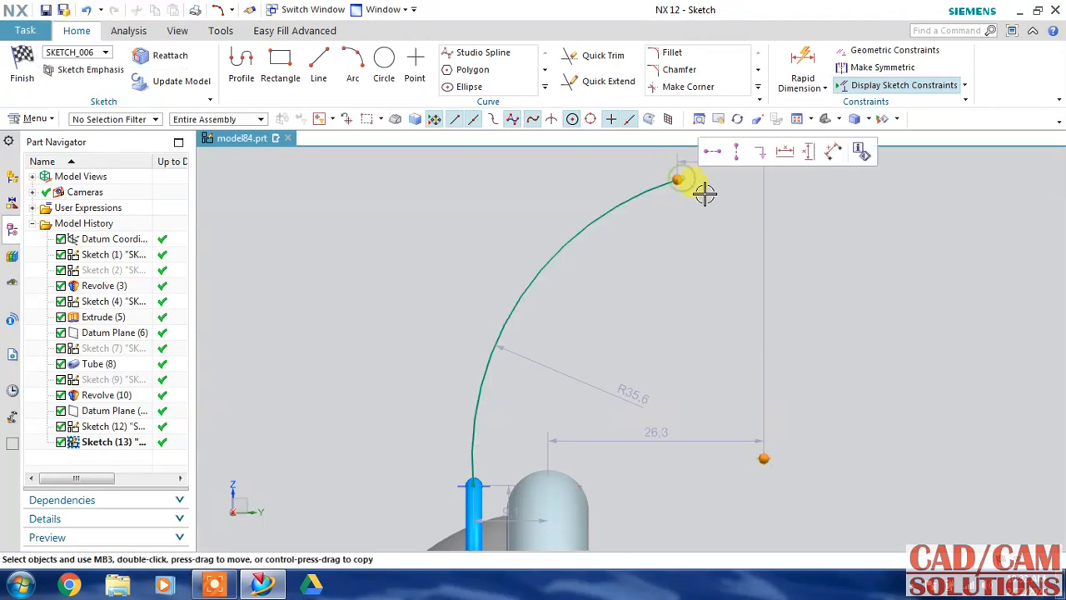
left_click(736, 154)
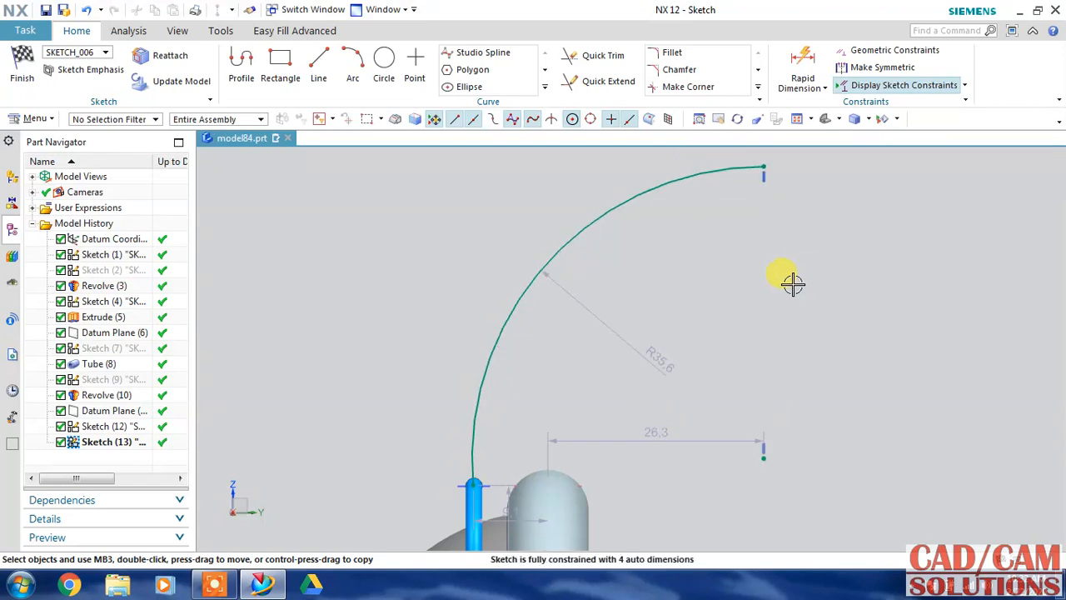
double_click(657, 353)
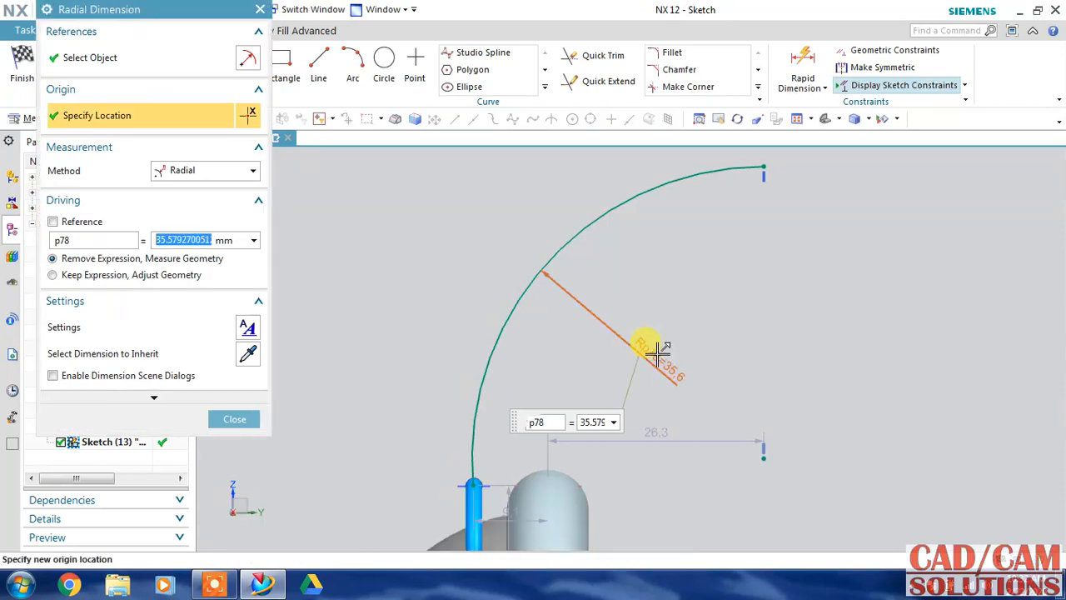
type("60")
key("Return")
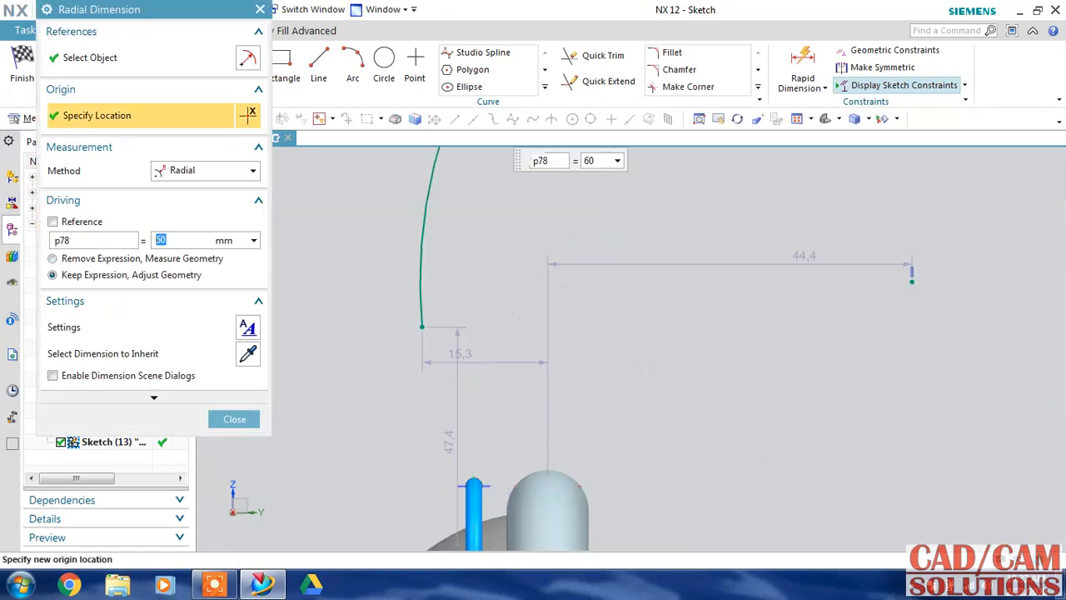
scroll(658, 358, "up", 4)
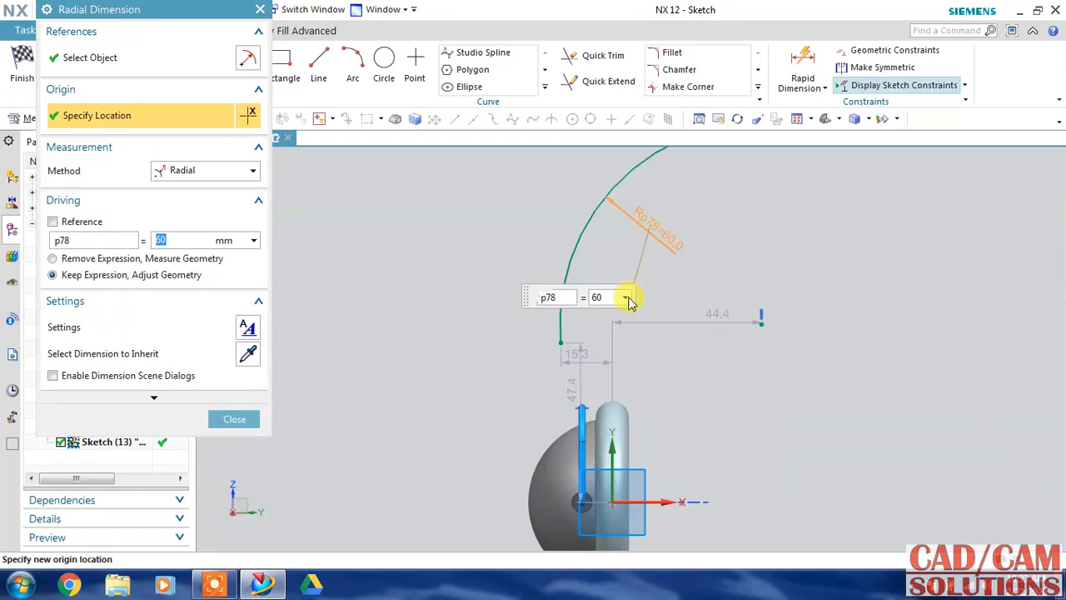
Step: Dimension the arc centre's vertical distance from the horizontal X axis and set it to 55 mm
left_click(805, 55)
key("d")
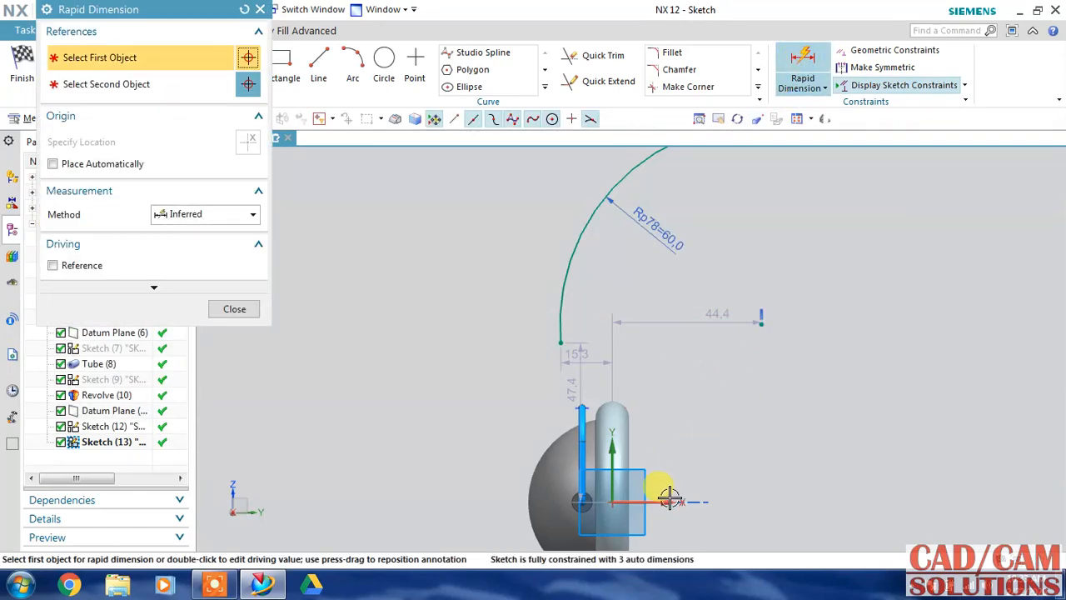
left_click(760, 321)
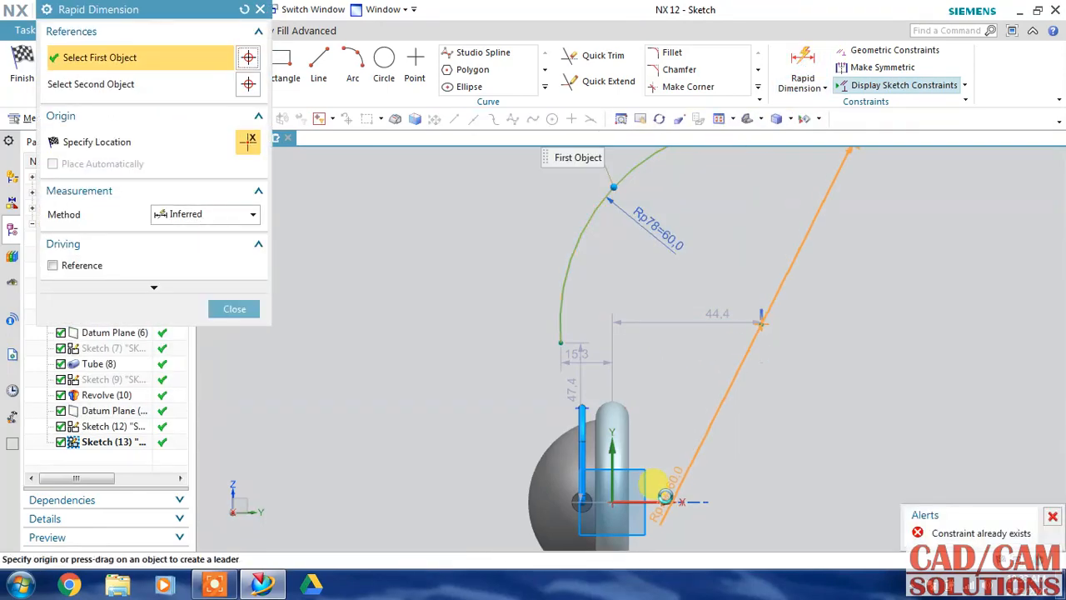
left_click(661, 500)
left_click(747, 436)
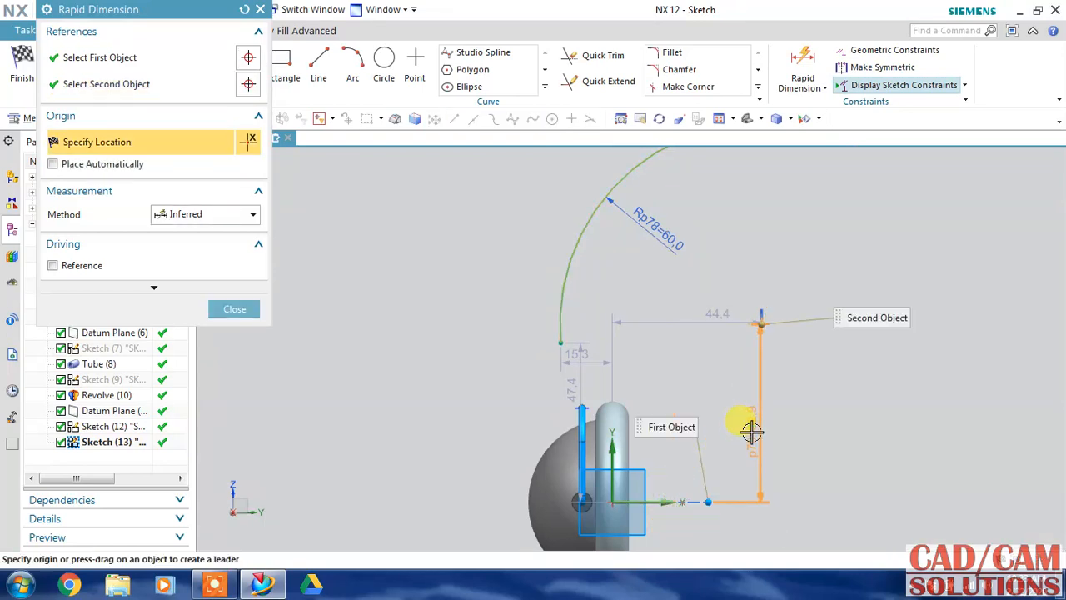
left_click(754, 428)
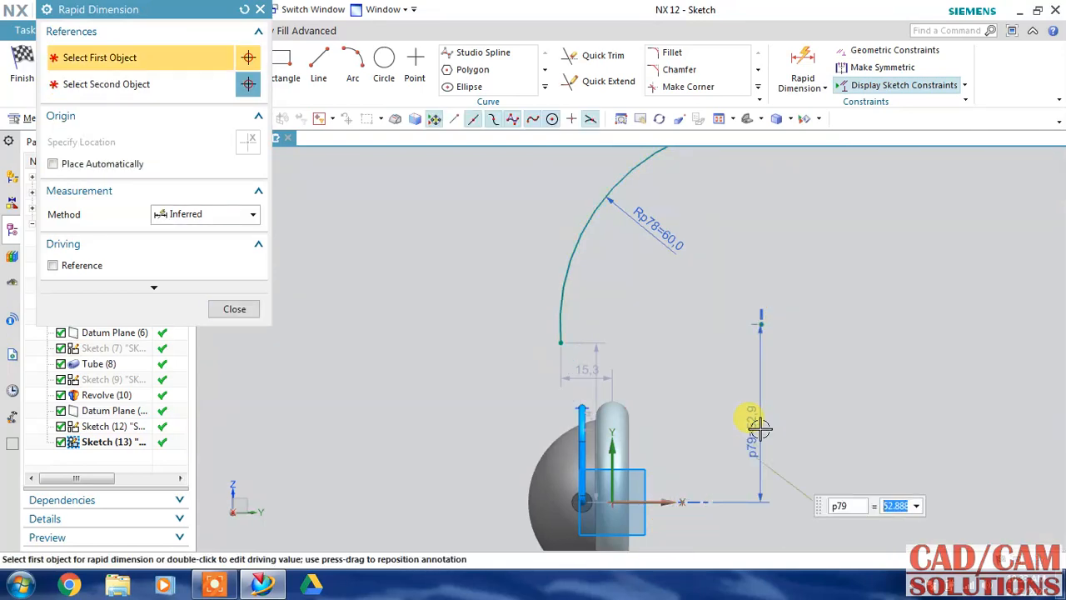
type("55")
key("Return")
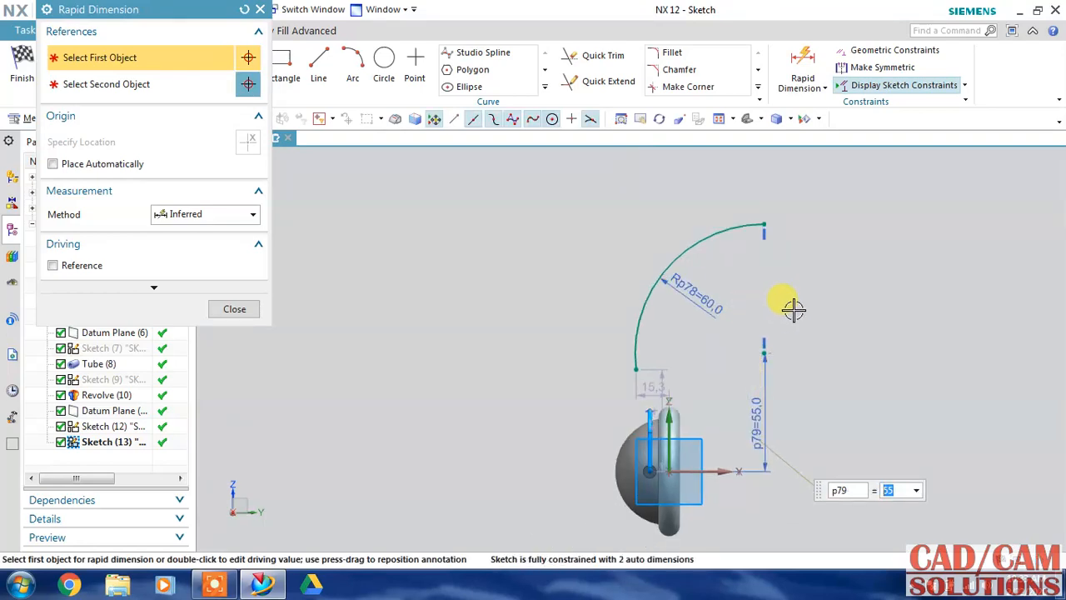
scroll(793, 309, "up", 2)
middle_click(790, 310)
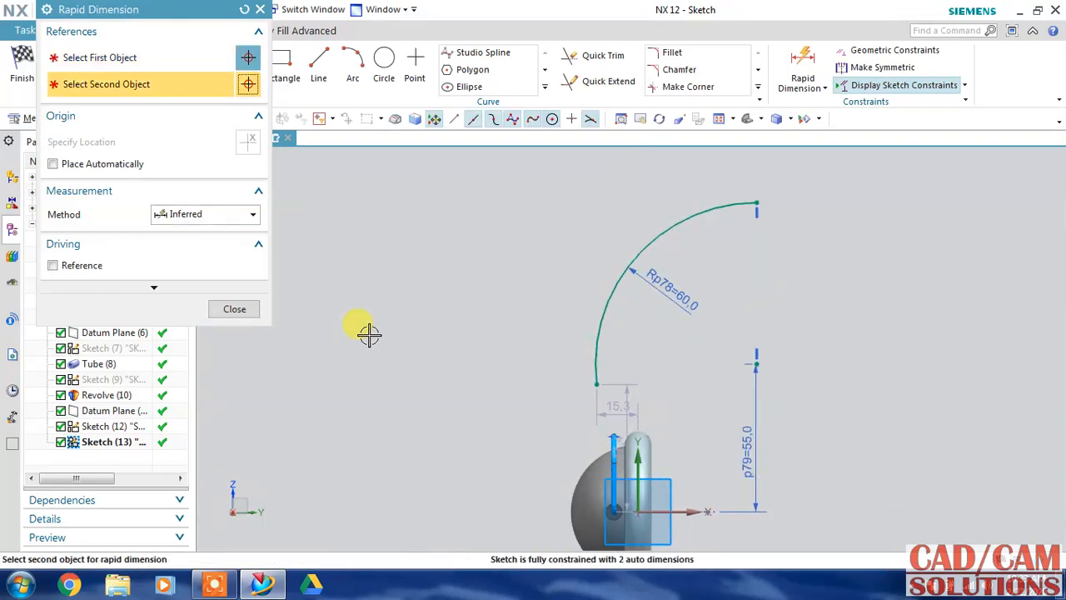
left_click(234, 311)
Step: Move the arc's lower endpoint onto the centre of the tube's rounded upper end
scroll(614, 433, "up", 3)
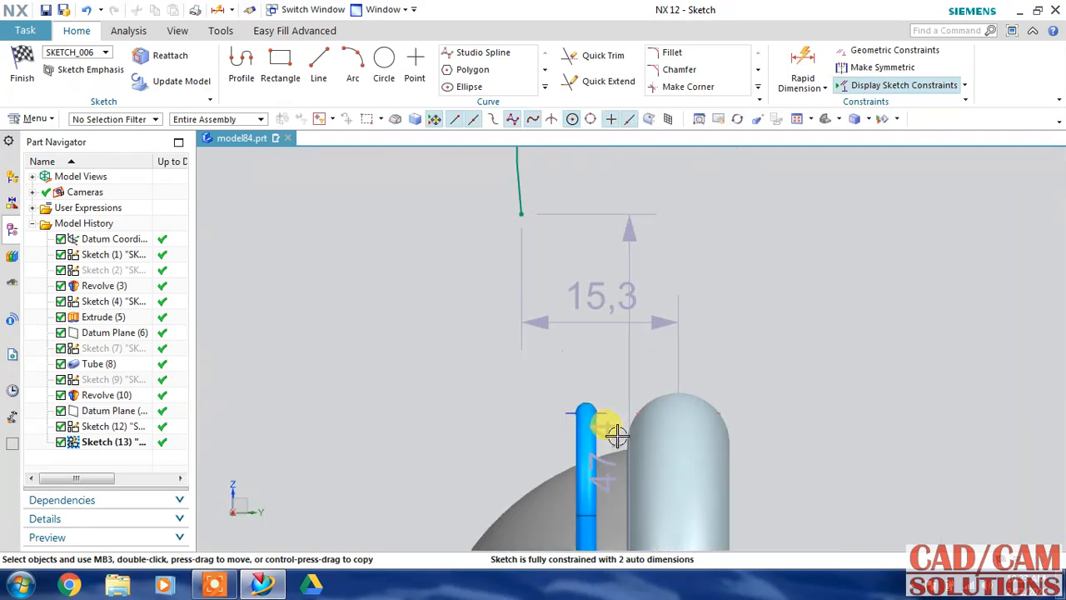
mouse_move(533, 207)
left_mouse_down()
mouse_move(521, 208)
mouse_move(586, 413)
left_mouse_up()
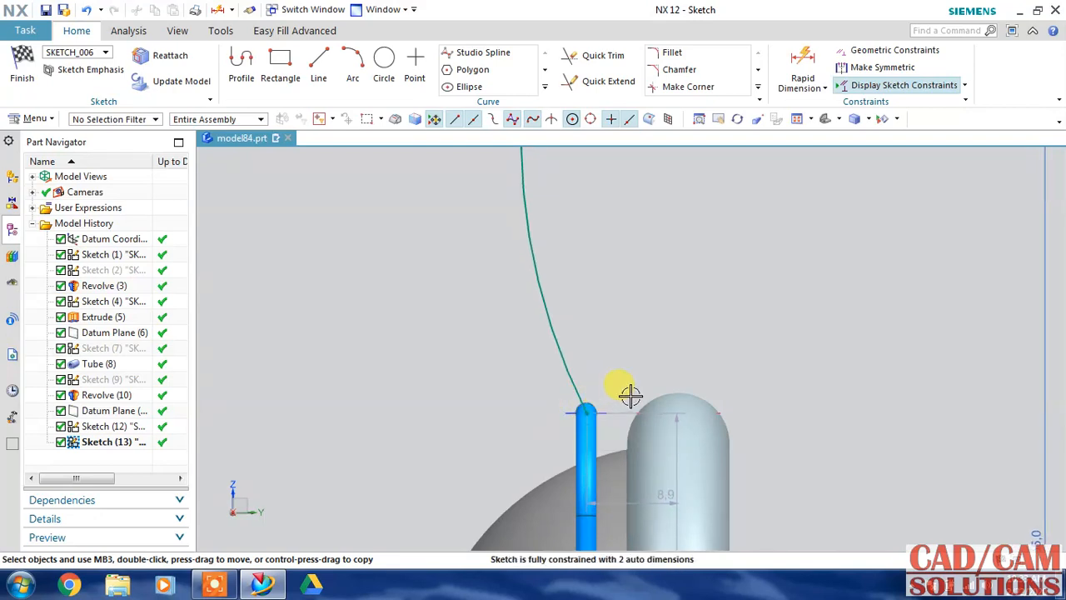
scroll(611, 401, "up", 3)
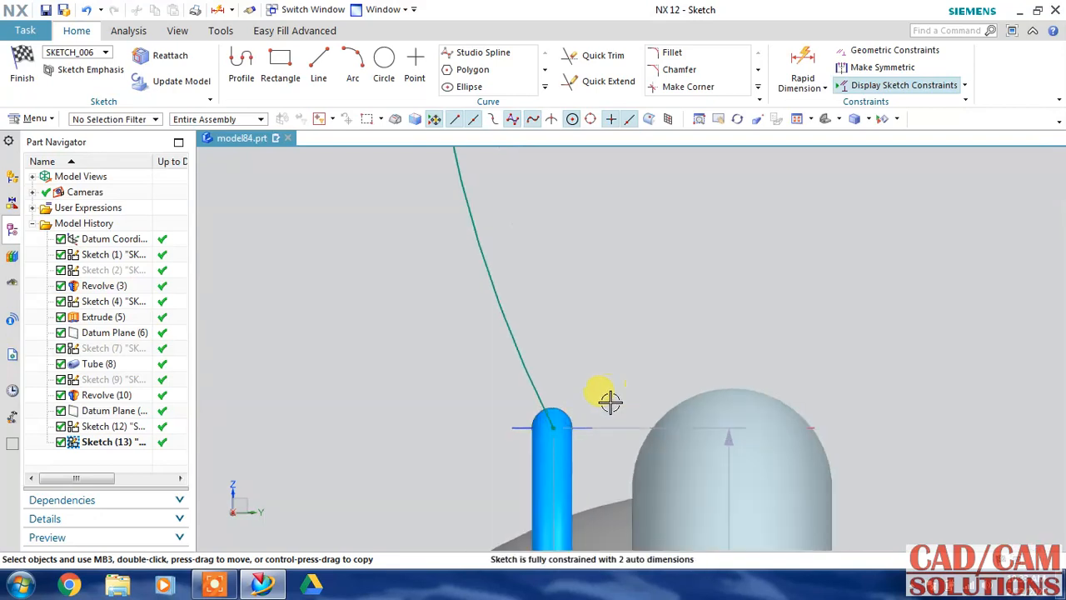
Step: Try to constrain the arc's lower endpoint to the circular edge at the tube's upper end
left_click(559, 412)
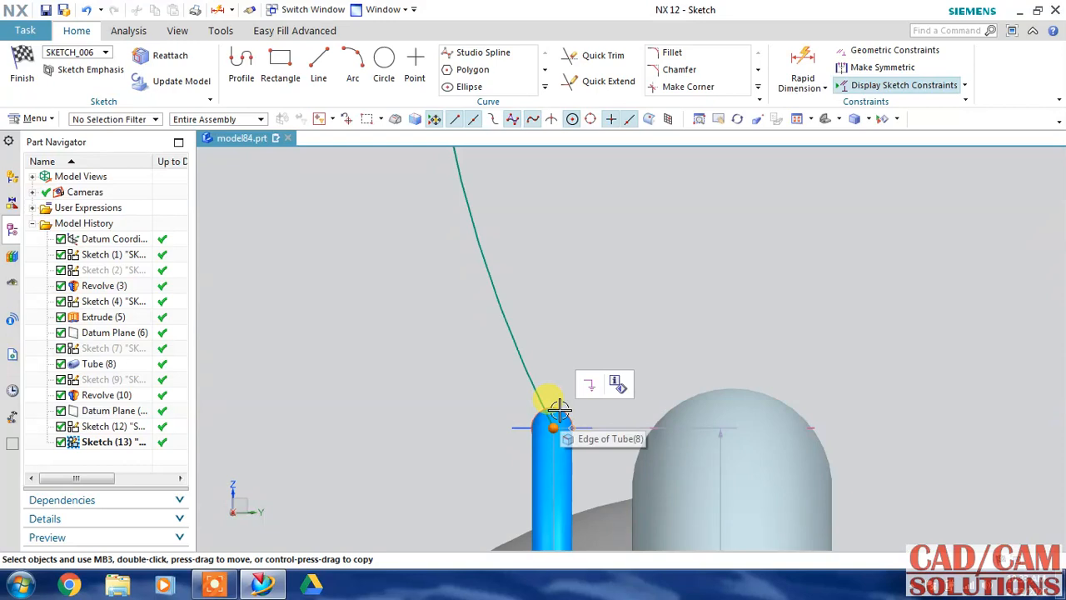
left_click(558, 411)
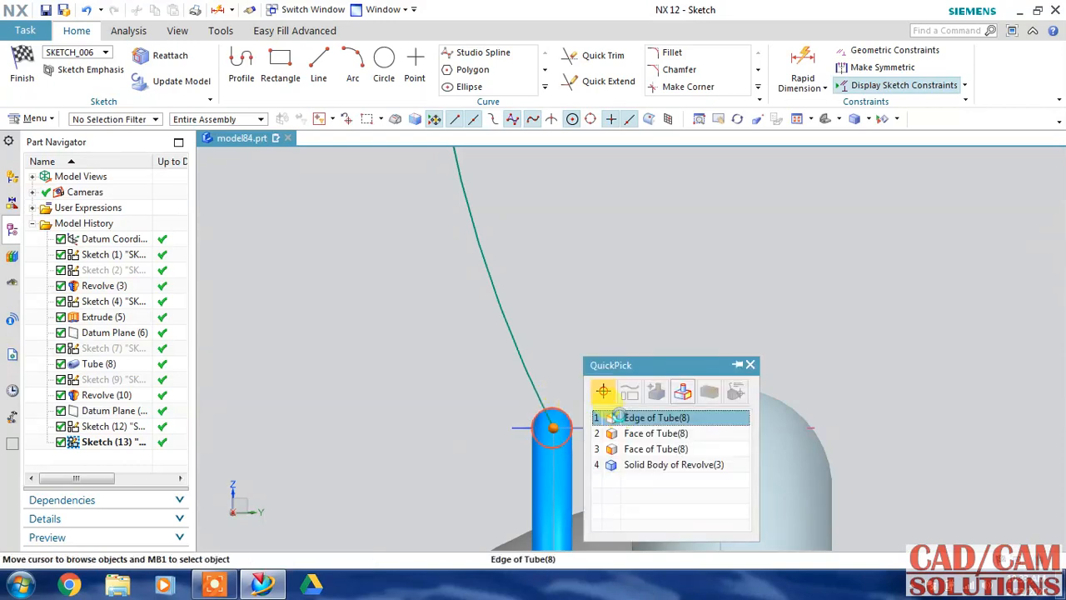
left_click(616, 418)
left_click(651, 388)
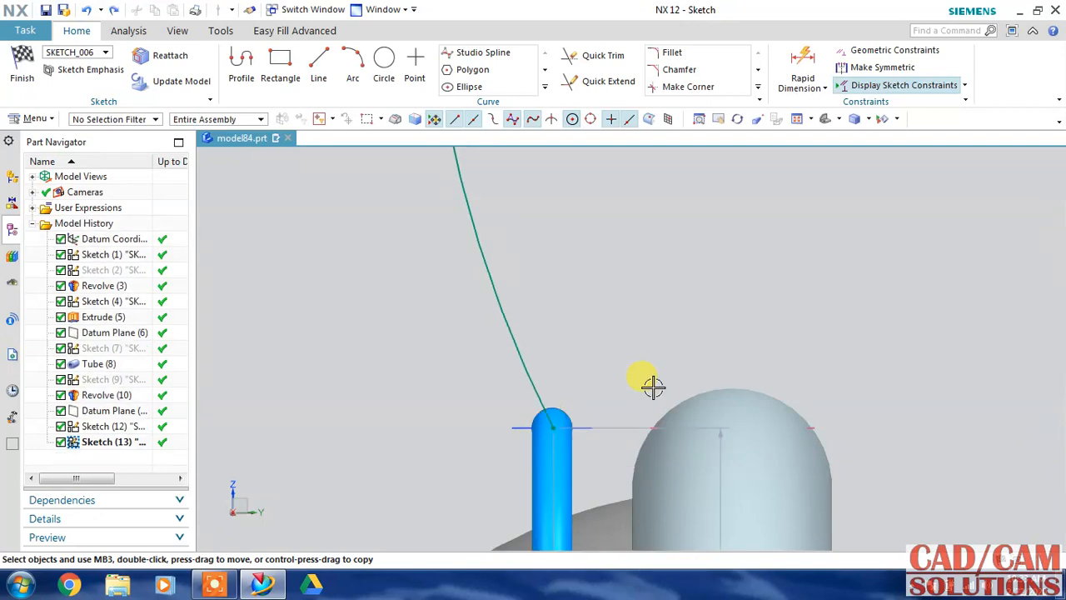
Step: Try to apply a concentric geometric constraint at the arc's lower endpoint on the tube's upper end
left_click(894, 50)
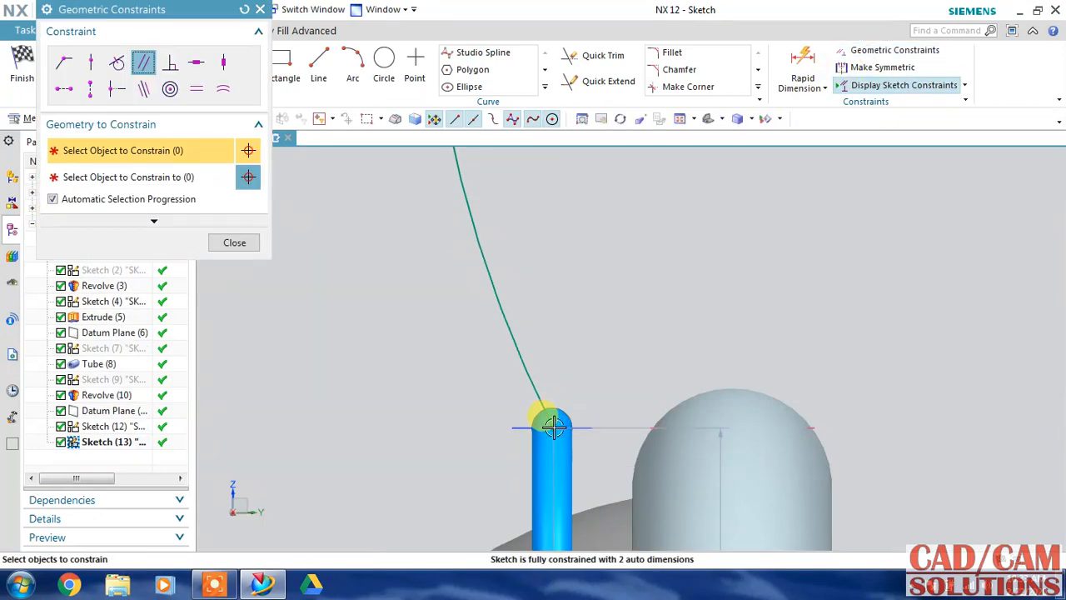
left_click(234, 241)
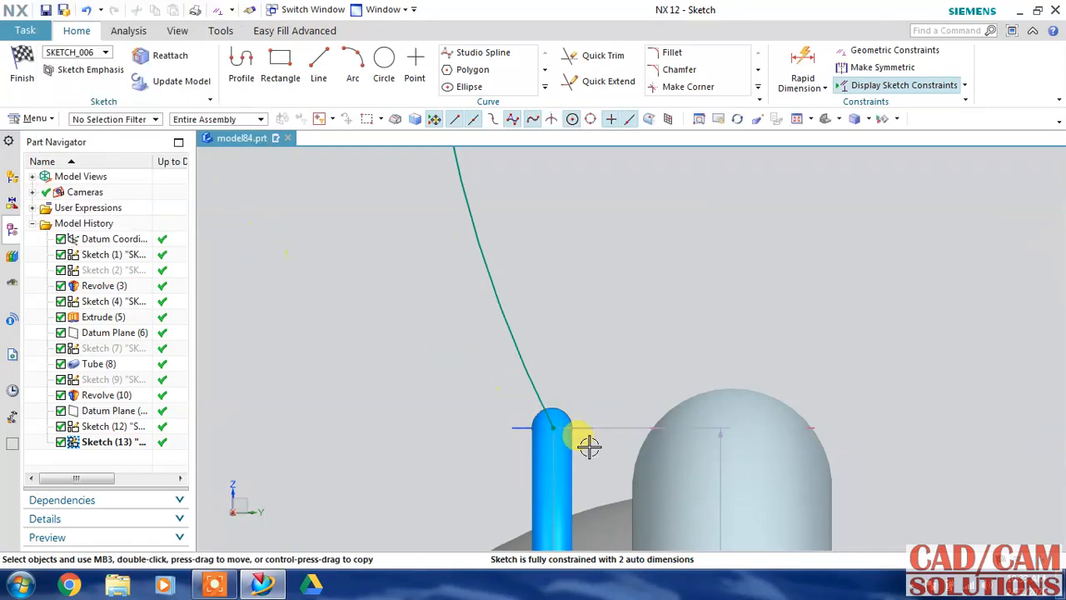
left_click(551, 428)
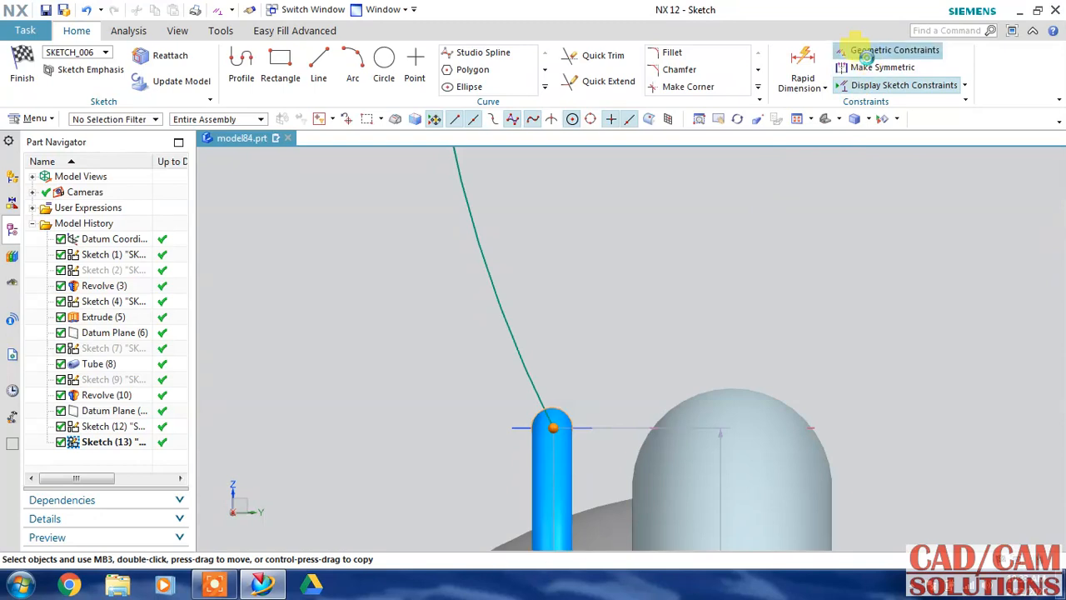
left_click(858, 50)
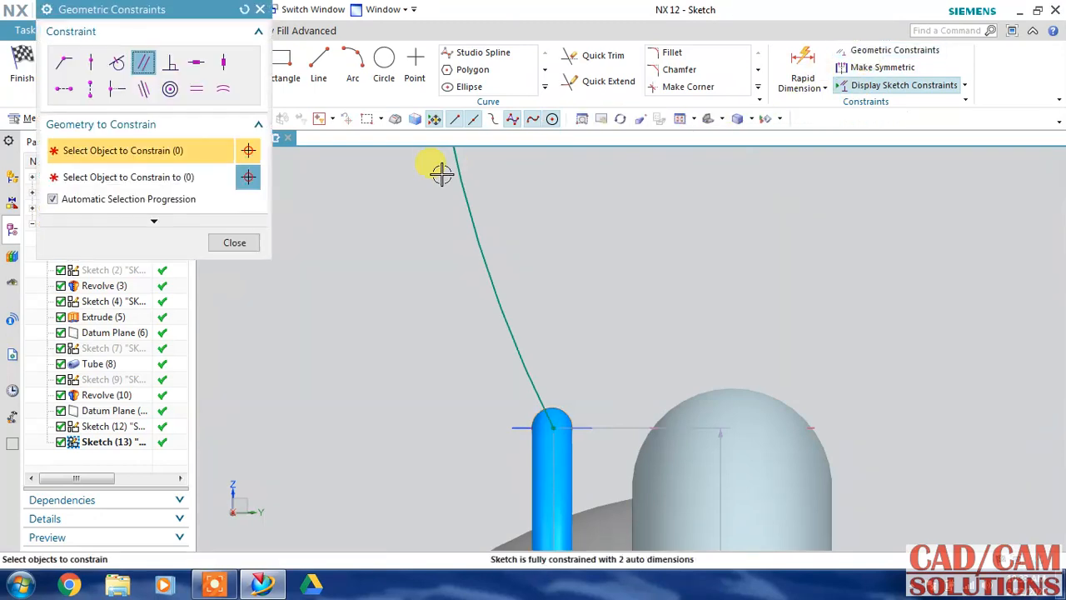
left_click(170, 89)
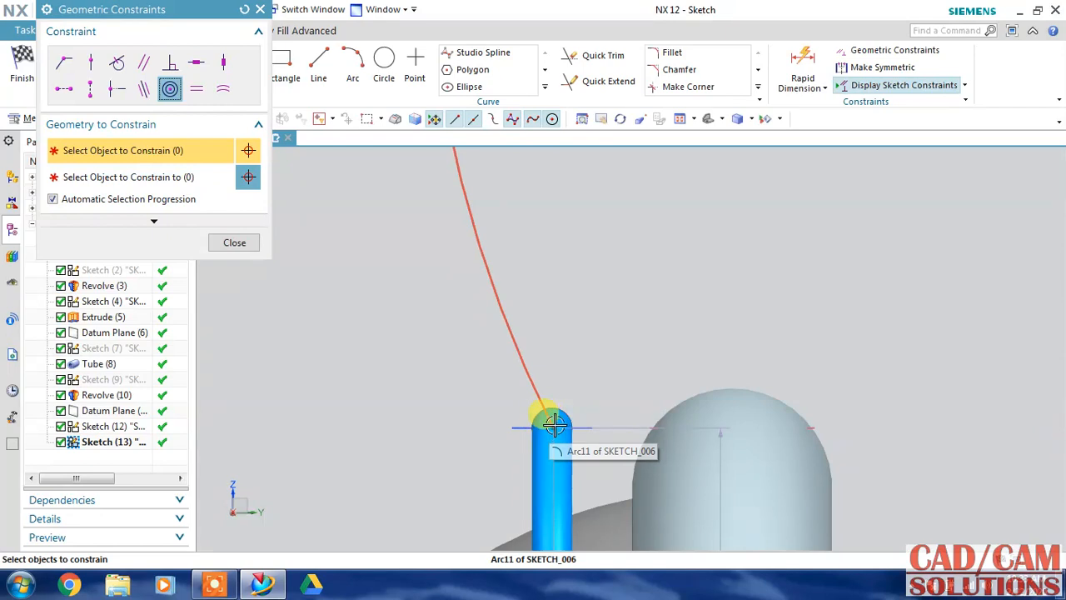
left_click(554, 424)
left_click(246, 244)
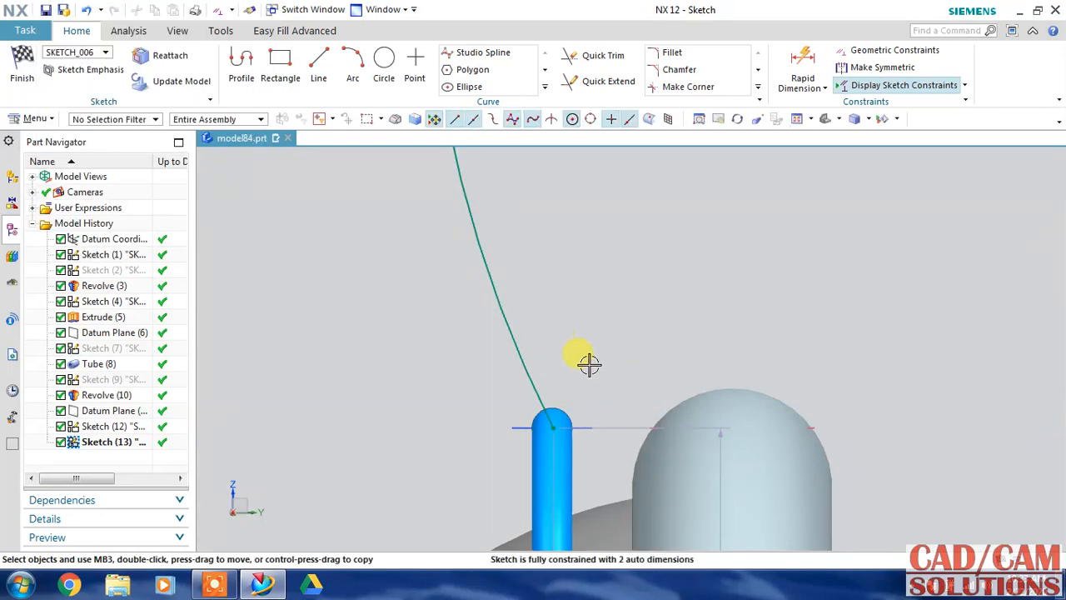
Step: Pull the arc's lower endpoint just above the tube's rounded end and delete the constraint tying it to the tube edge
left_click_drag(550, 427, 551, 390)
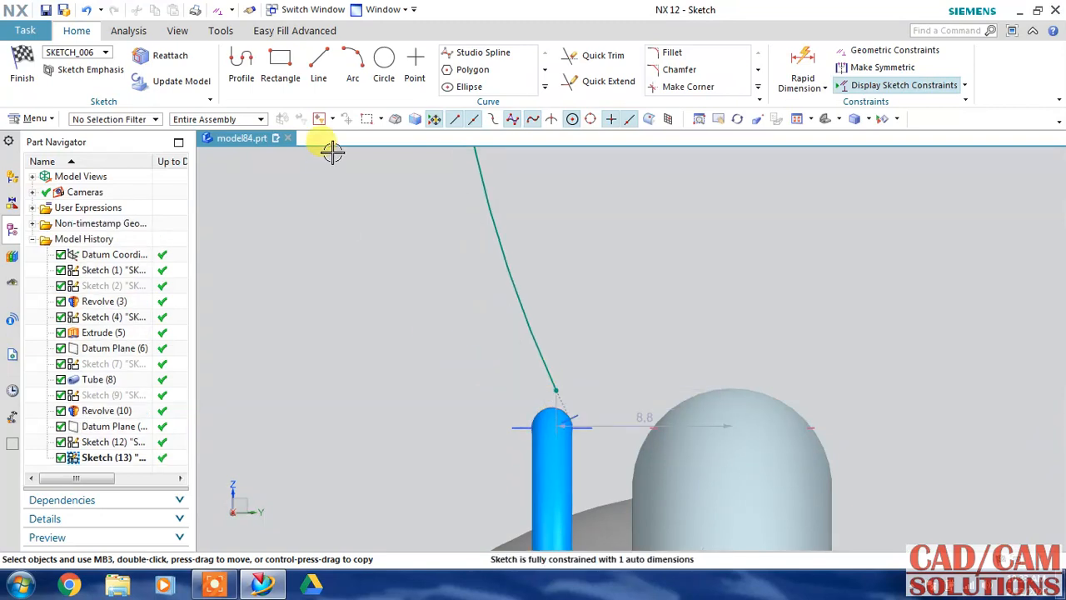
left_click(319, 60)
left_click(578, 416)
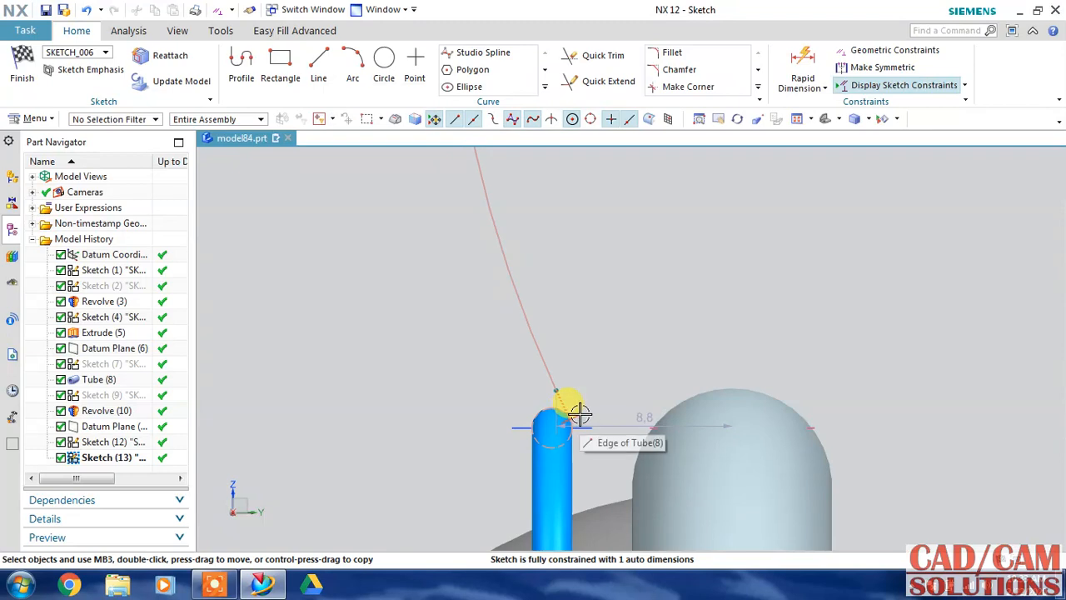
key("Delete")
Step: Draw a slanted line about 4.4 mm long from the outer side of the tube's rounded end, rising toward the ring
left_click(318, 65)
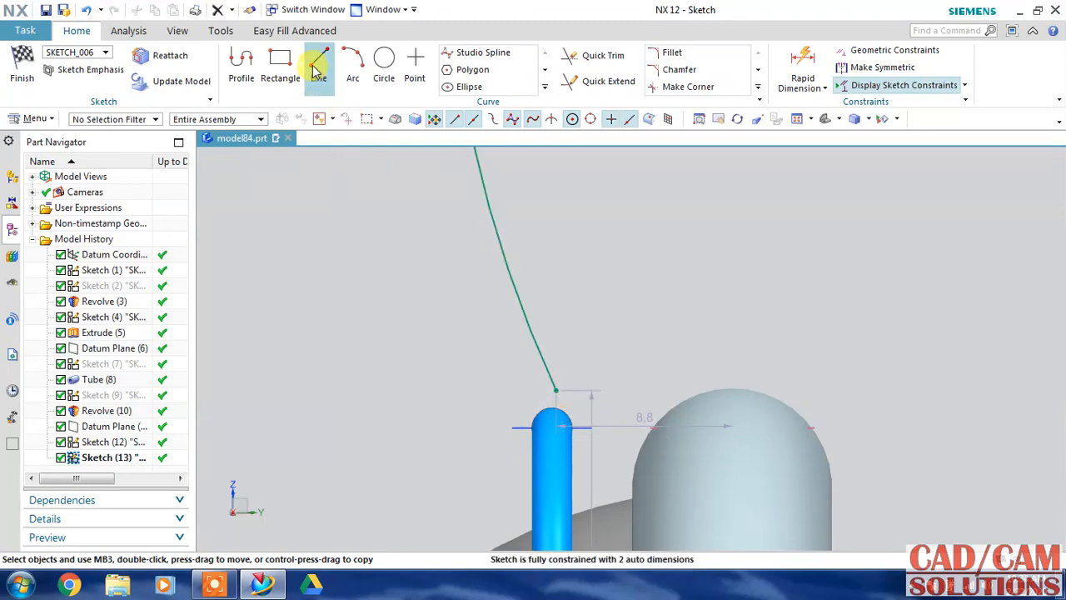
left_click(531, 427)
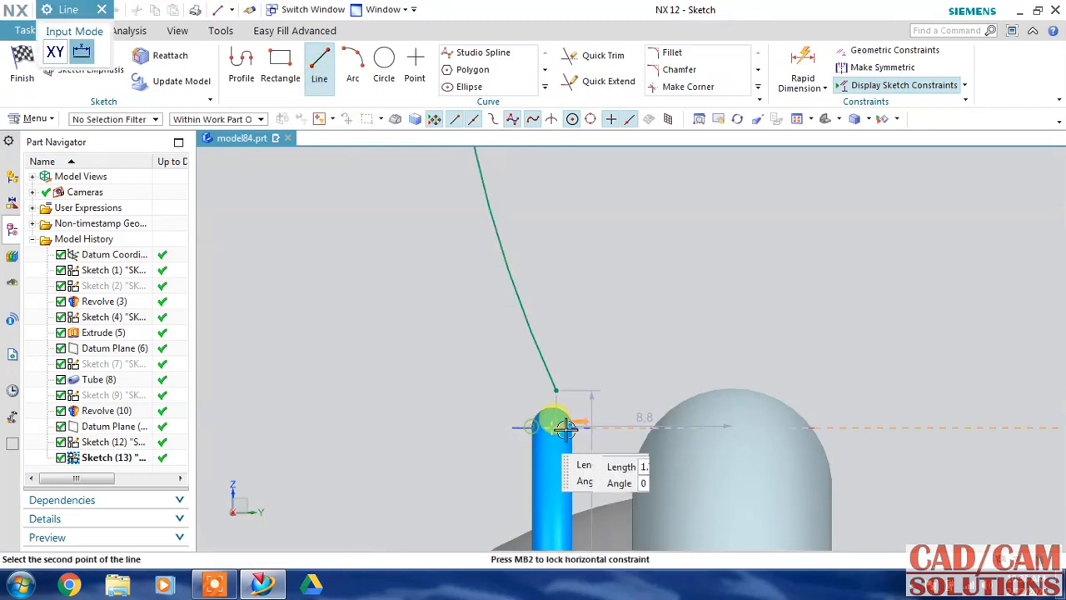
left_click(583, 359)
key("Escape")
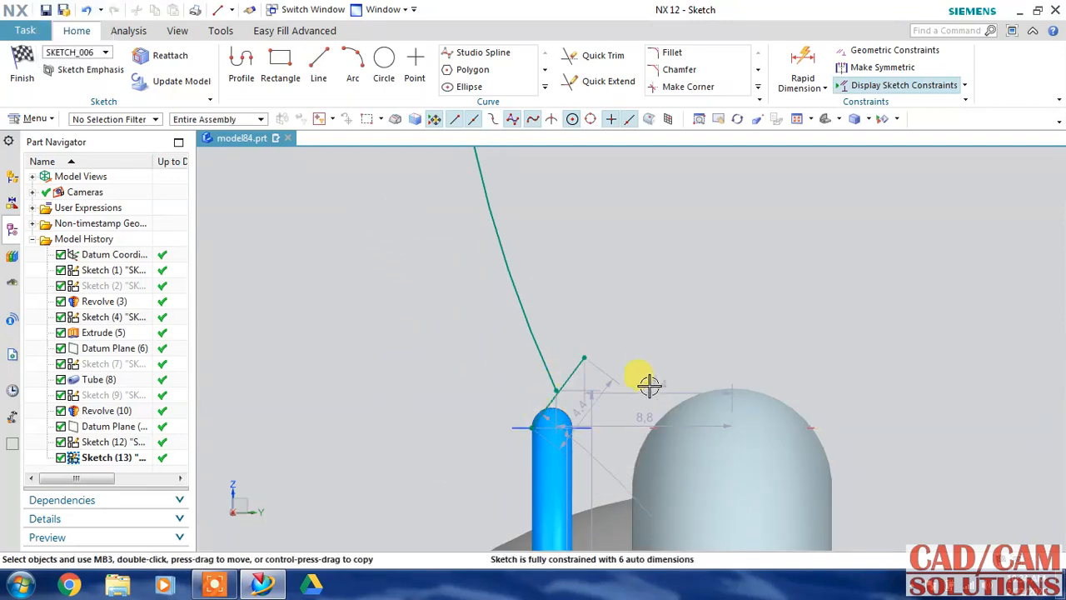
Step: Delete the slanted line at the tube's rounded end
key("Delete")
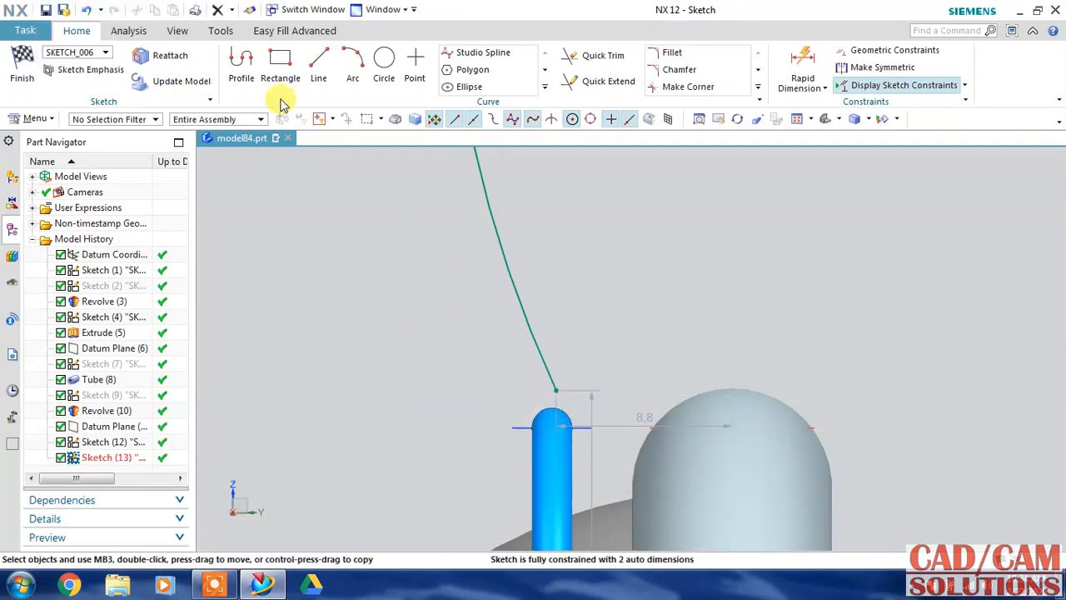
left_click(318, 60)
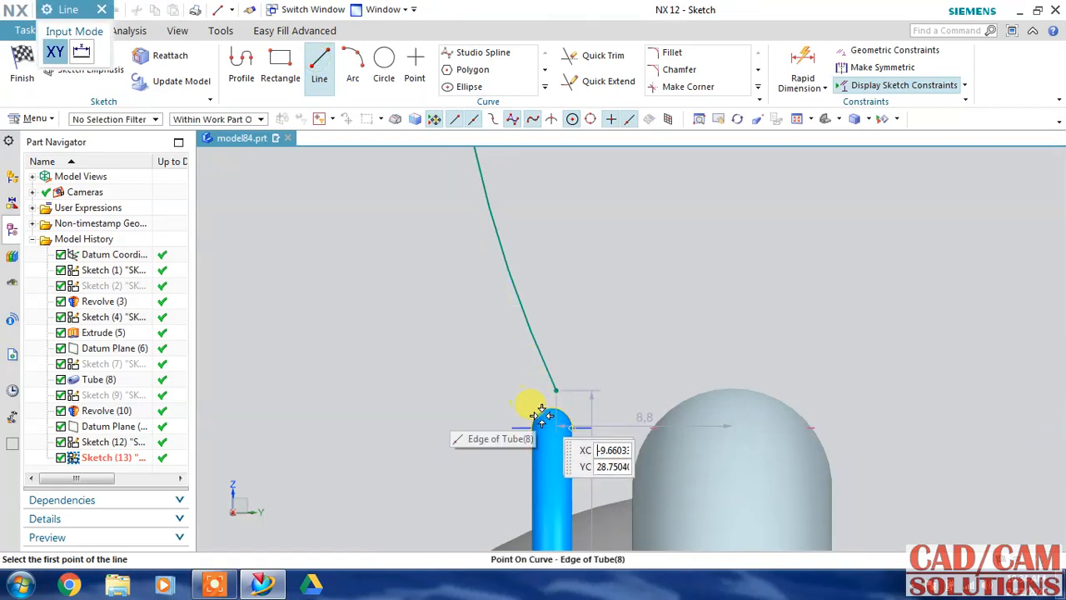
scroll(546, 427, "up", 3)
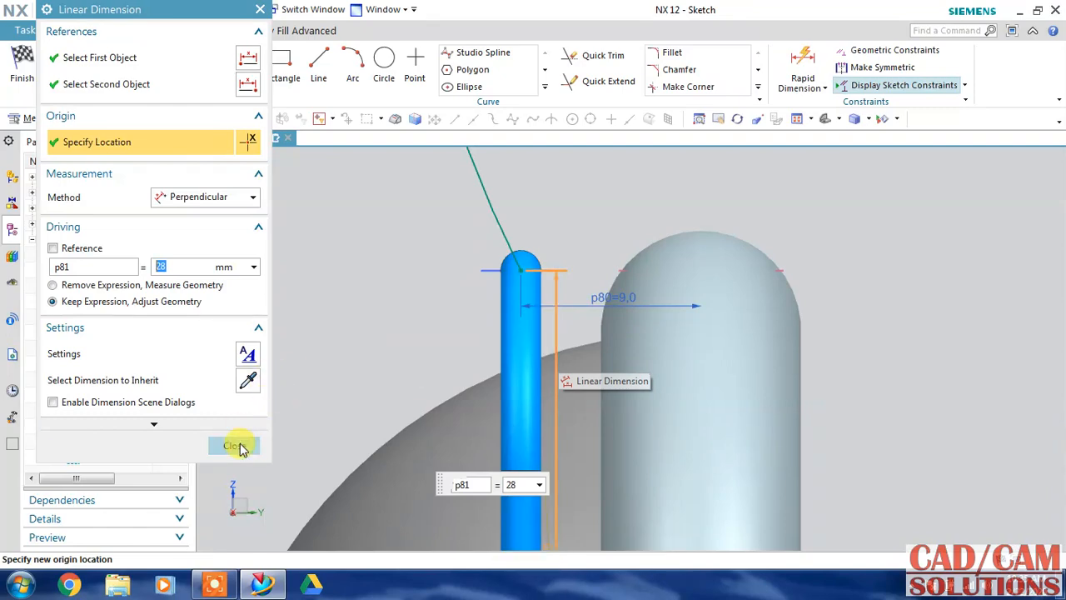
Step: Fix the arc's lower endpoint 9 mm horizontally and 28 mm vertically from the sketch origin, then finish the sketch
left_click(240, 448)
key("shift+F8")
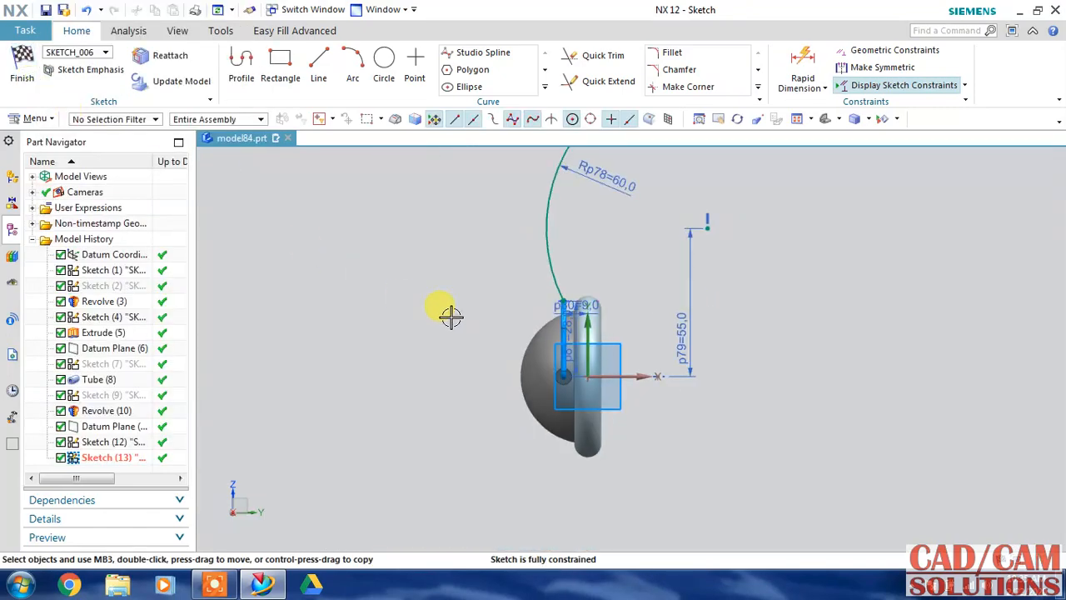
mouse_move(227, 589)
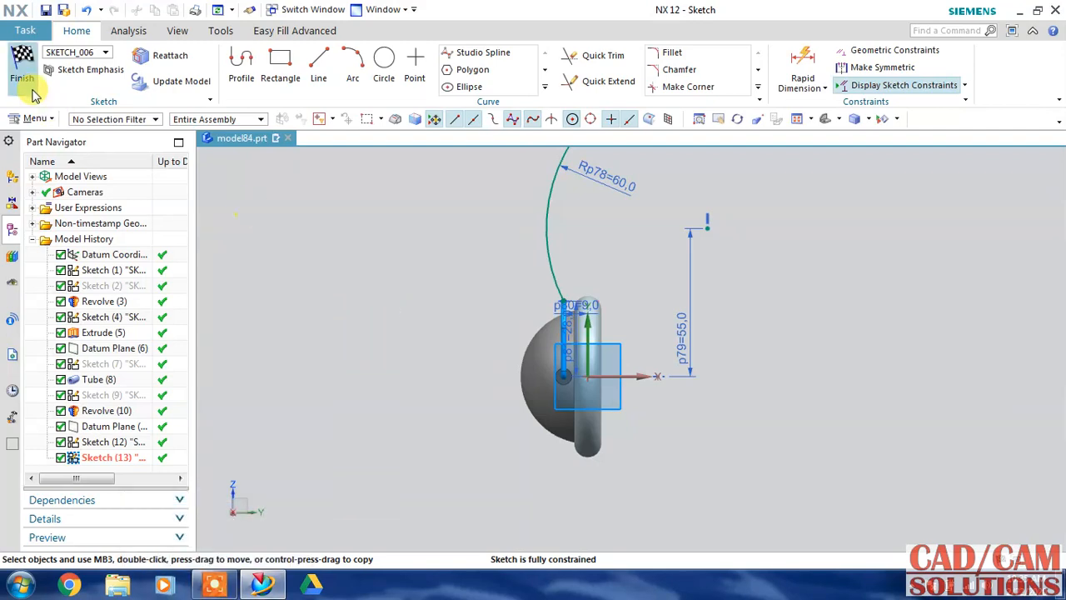
left_click(22, 66)
Step: Sweep the slot profile along the 60 mm arc as a solid with zero offsets, using the Unite Boolean
scroll(332, 271, "down", 3)
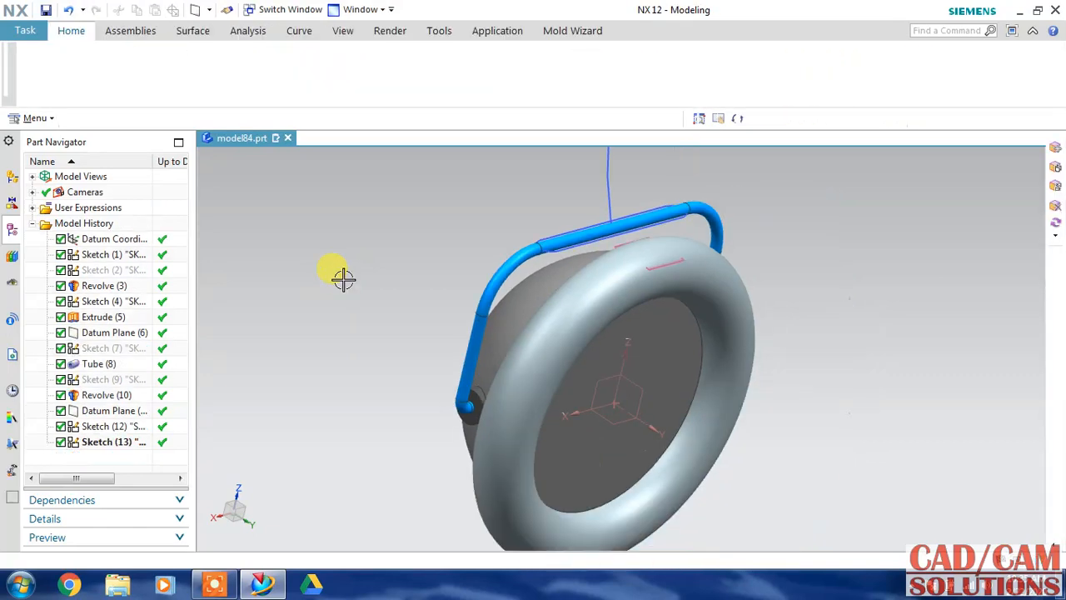
middle_click_drag(349, 258, 352, 342, "shift")
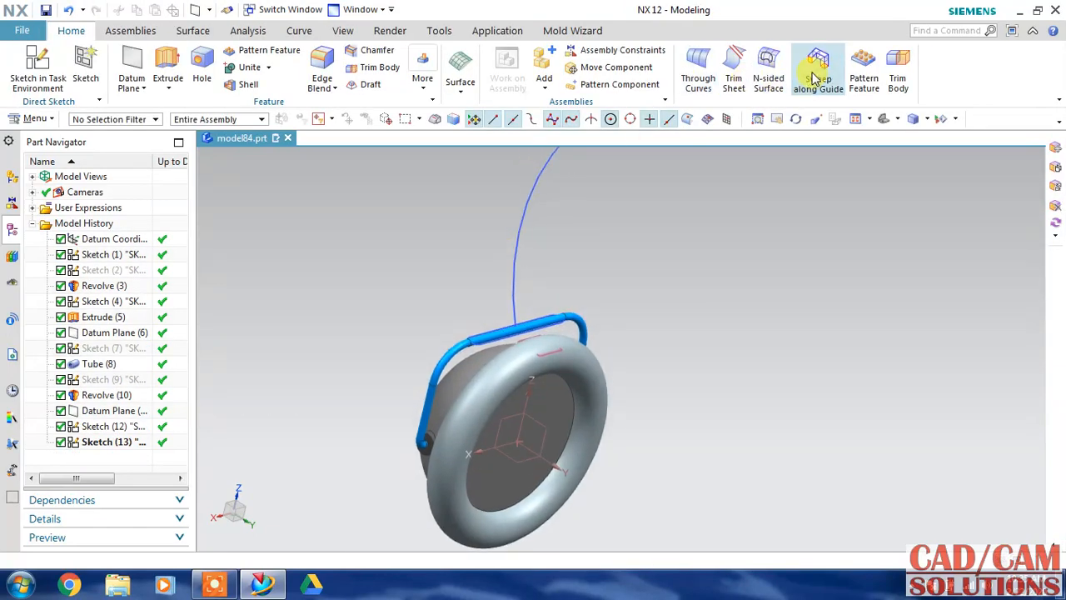
left_click(816, 64)
left_click(543, 335)
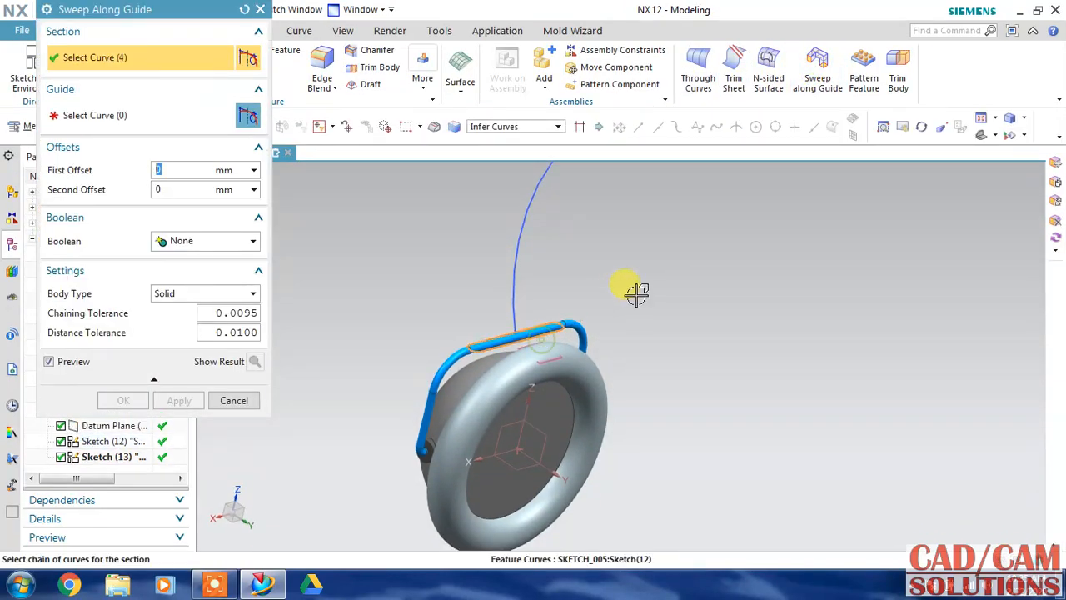
left_click(127, 117)
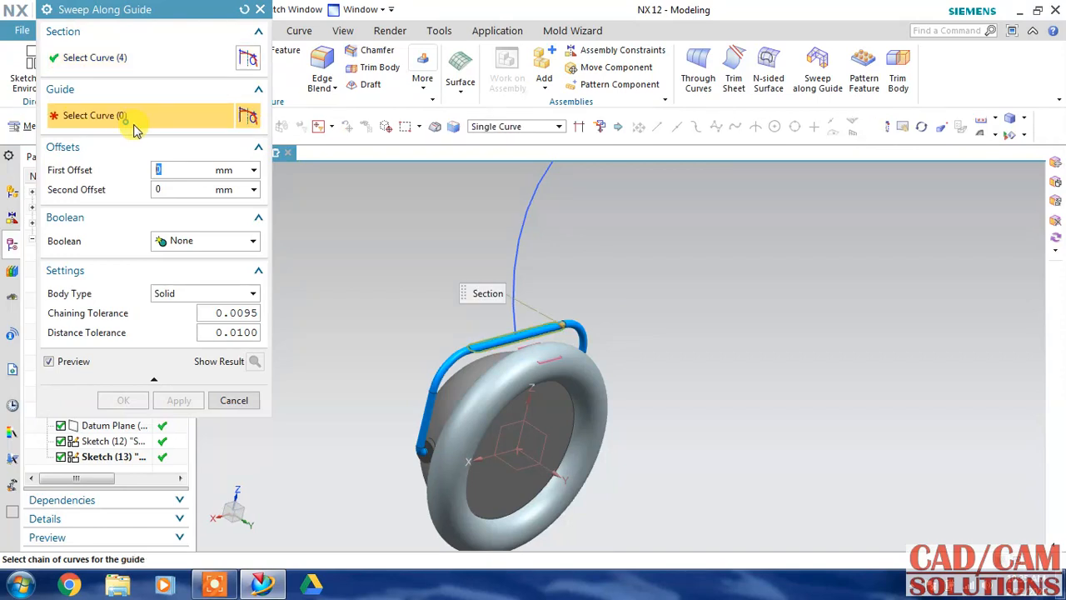
left_click(511, 249)
middle_click_drag(454, 253, 427, 238)
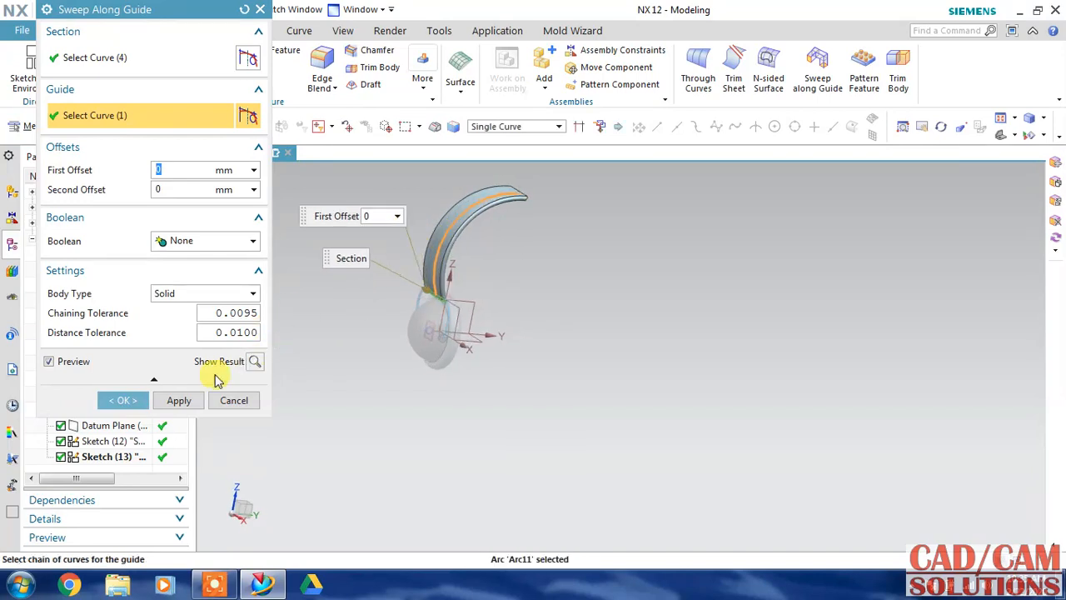
left_click(200, 296)
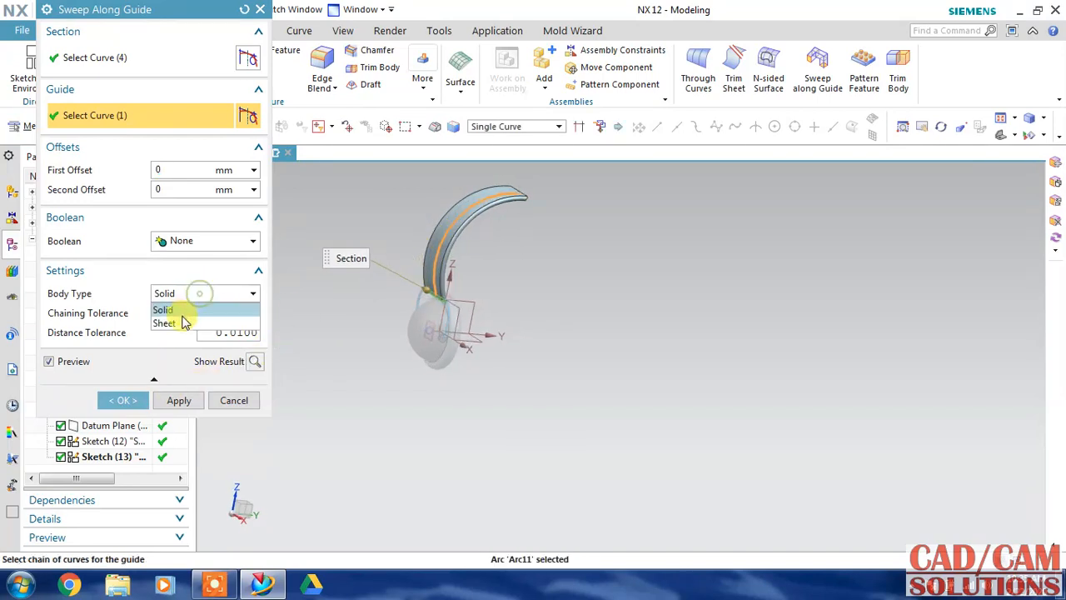
left_click(193, 308)
left_click(202, 241)
left_click(200, 275)
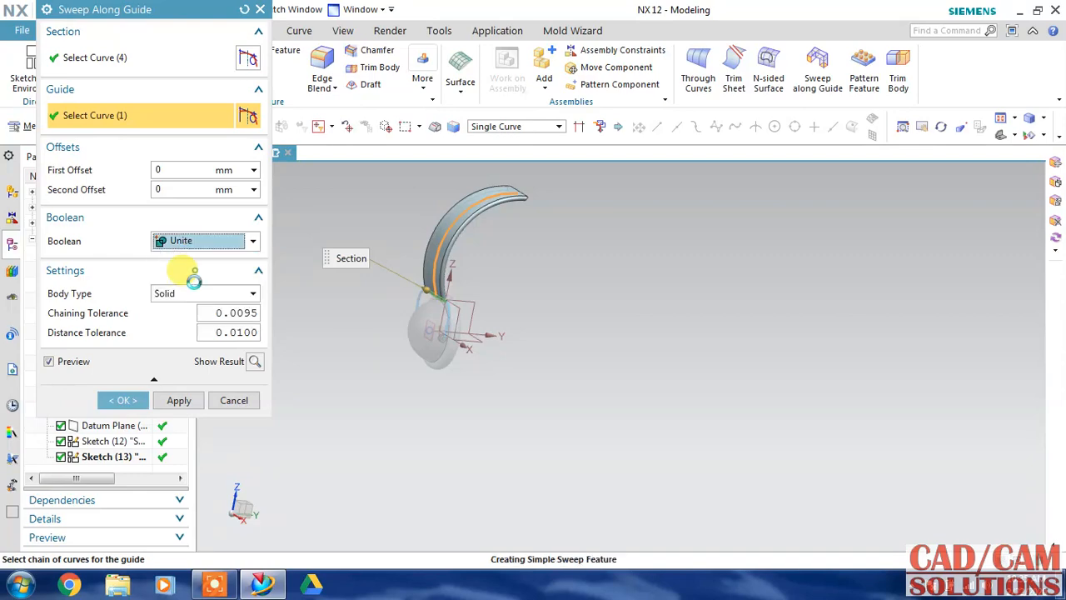
left_click(122, 422)
Step: Create a sketch on the YZ plane with the Y-axis as the horizontal reference
middle_click_drag(574, 347, 569, 313)
scroll(386, 255, "up", 3)
middle_click_drag(514, 262, 587, 329)
left_click(36, 66)
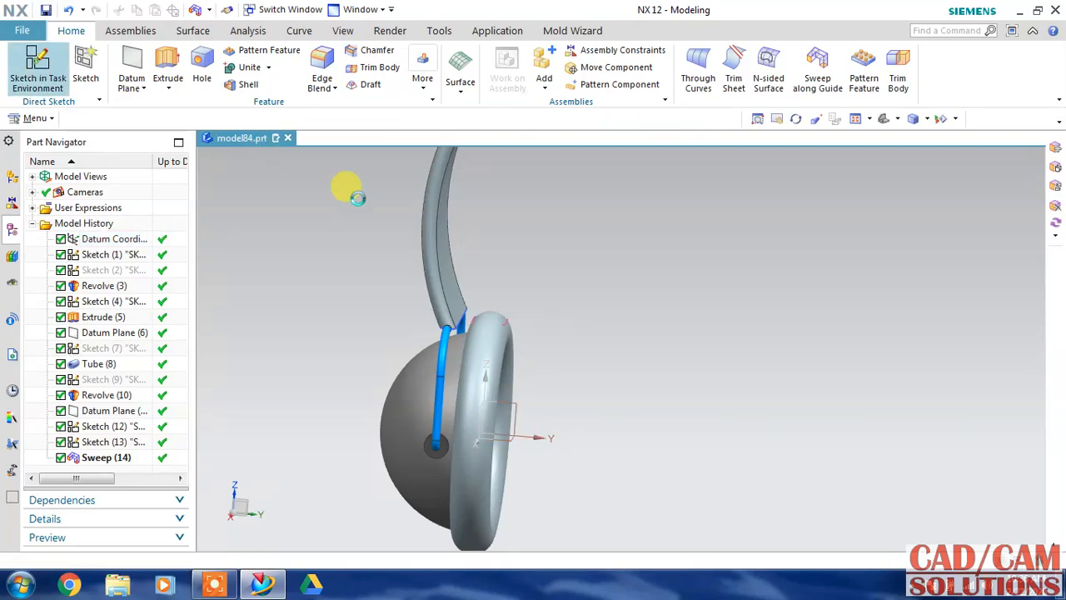
left_click(559, 405)
left_click(663, 350)
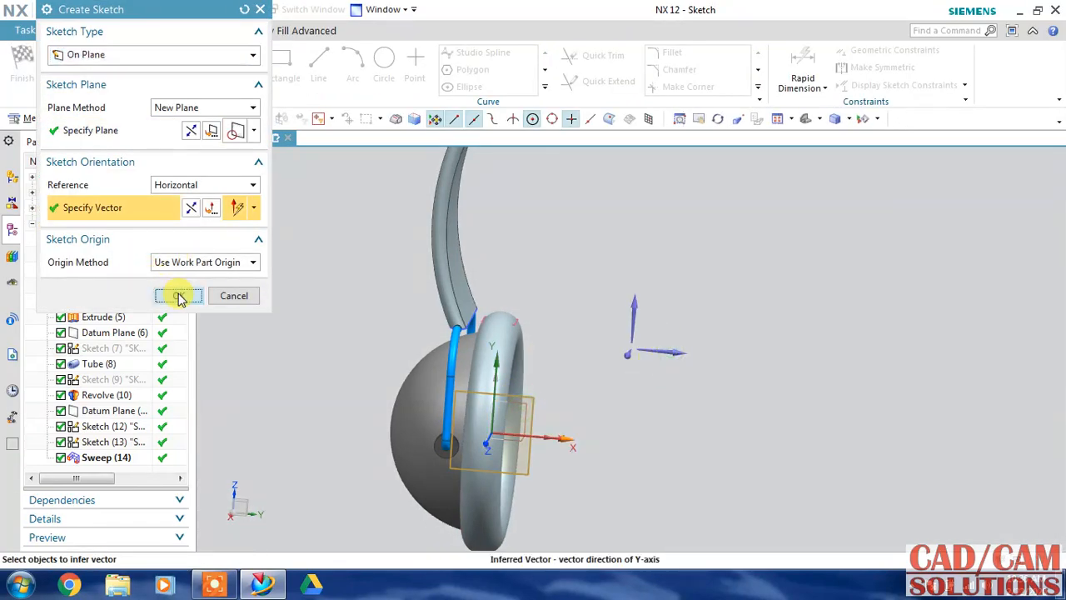
left_click(178, 295)
Step: Draw a circle about 6.4 mm in diameter centred on the tube's rounded upper end, at the sweep's lower edge
scroll(628, 214, "up", 4)
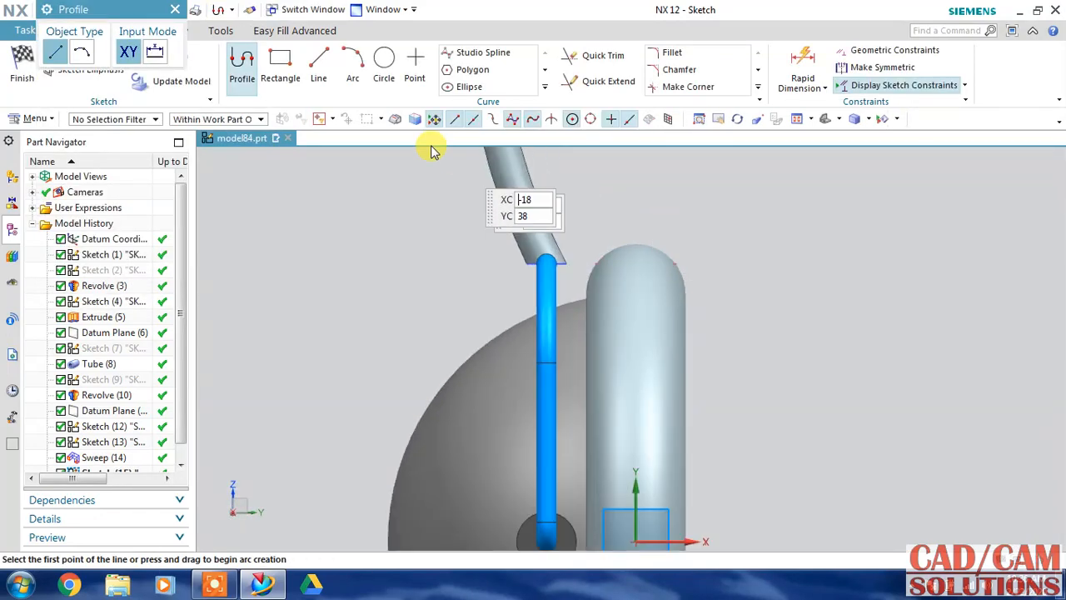
left_click(388, 66)
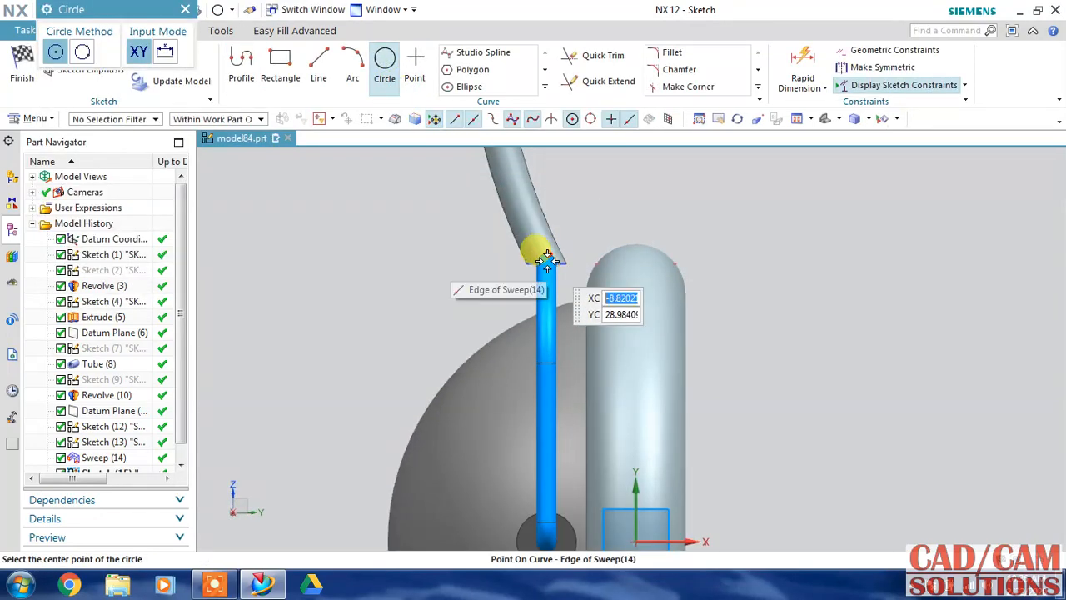
scroll(547, 262, "up", 3)
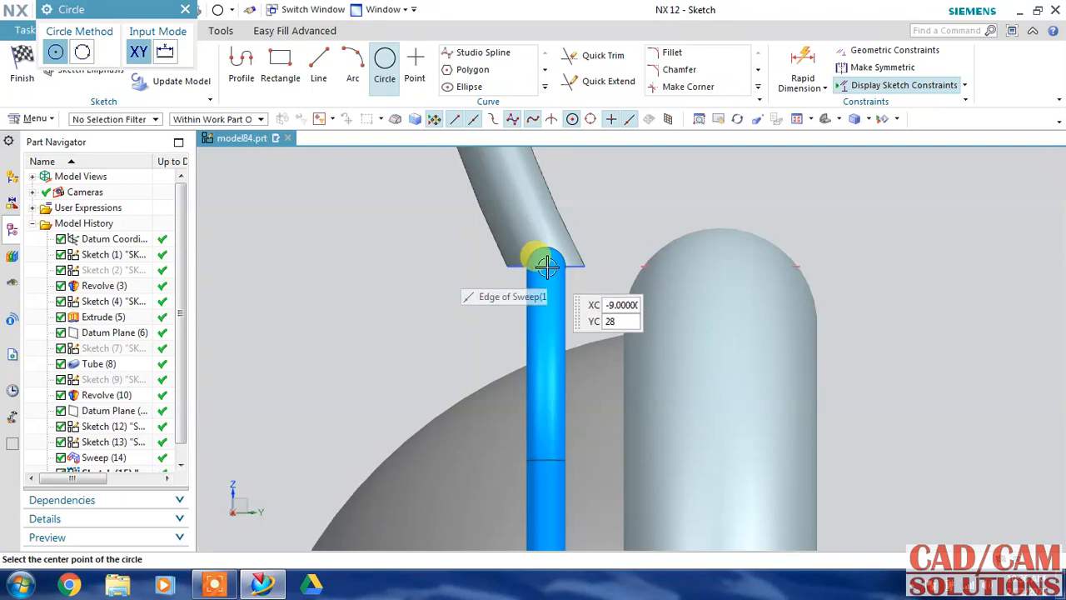
left_click(543, 263)
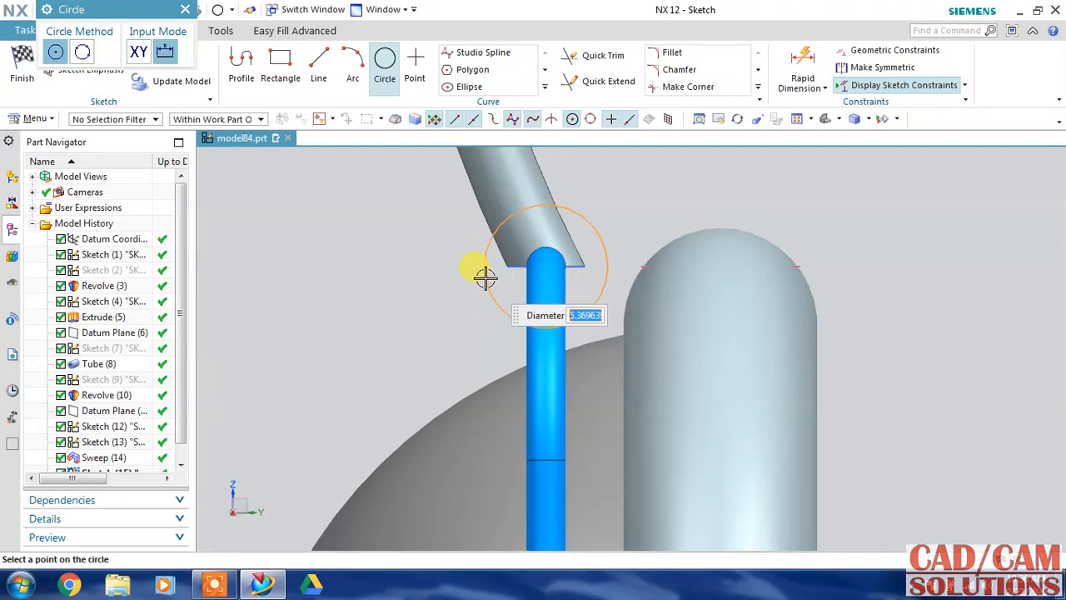
left_click(344, 277)
key("Escape")
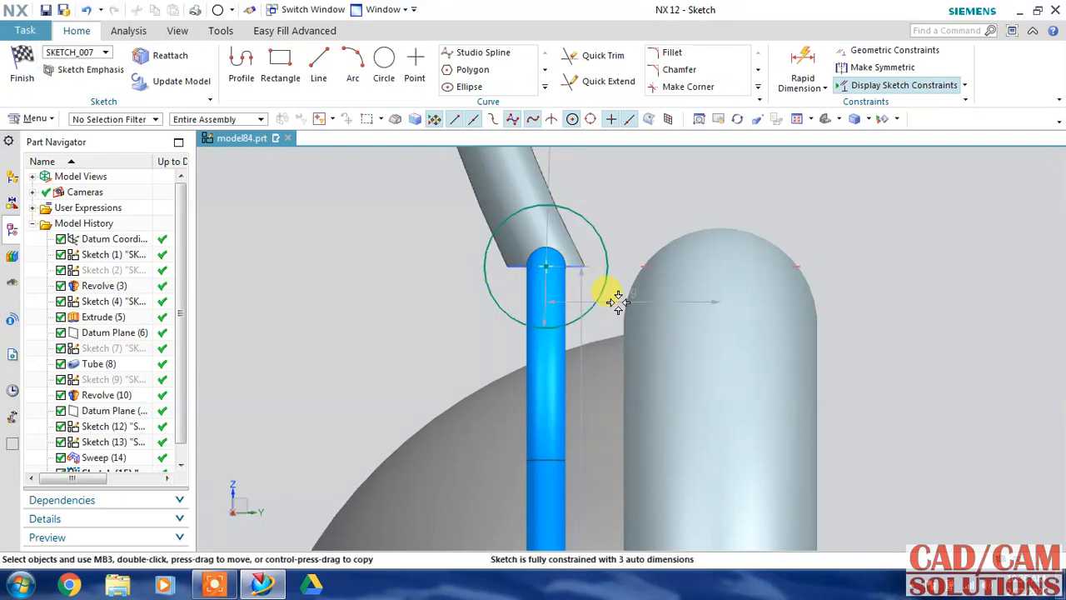
Step: Dimension the circle's centre 9 mm horizontally and 28 mm vertically from the origin, set its diameter to 6 mm and finish the sketch
double_click(617, 302)
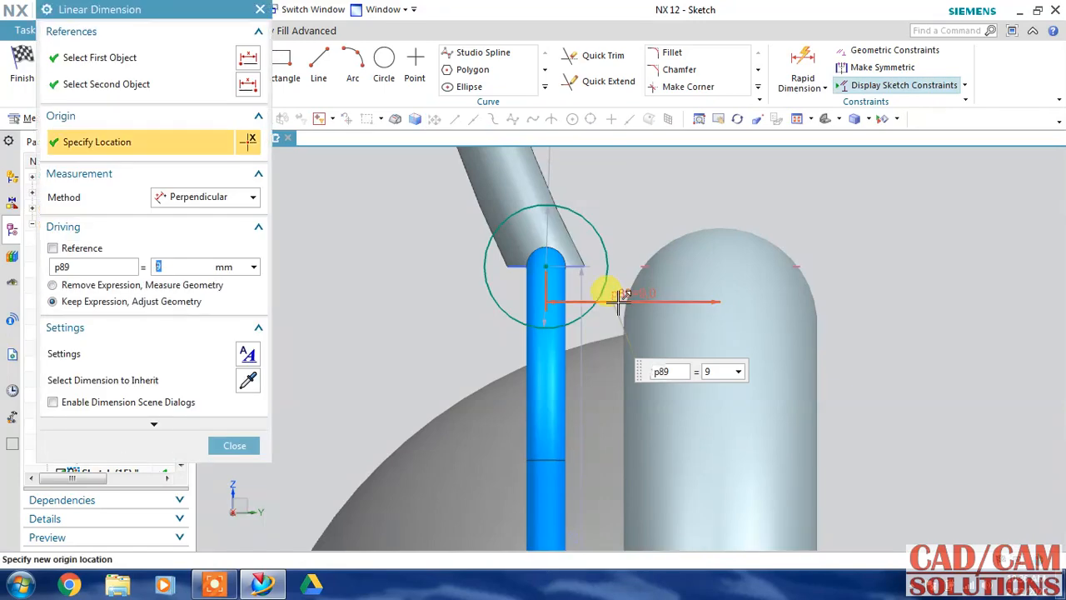
double_click(584, 339)
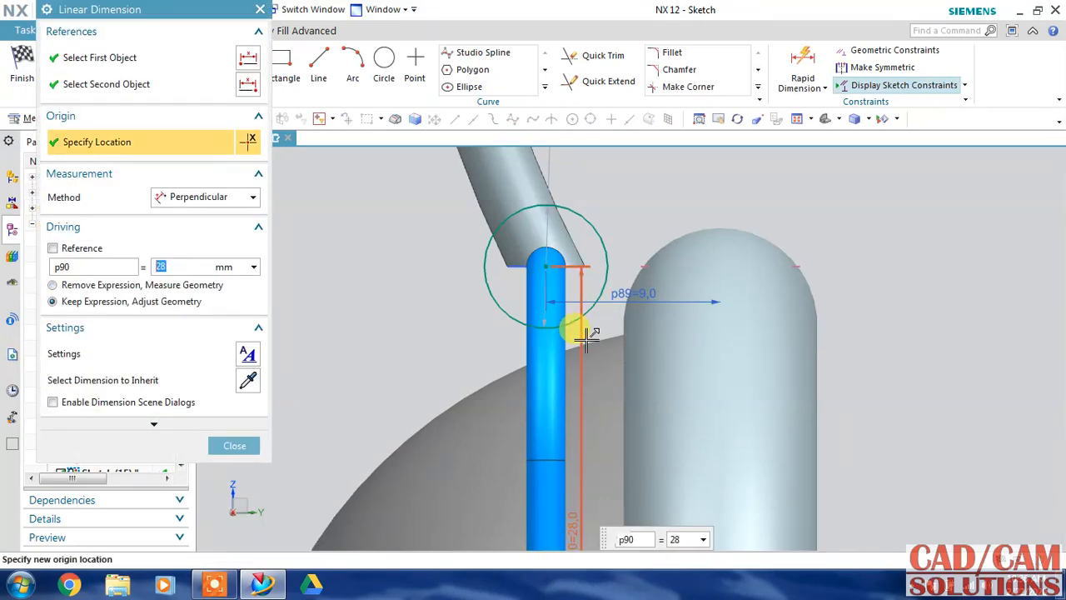
left_click(245, 444)
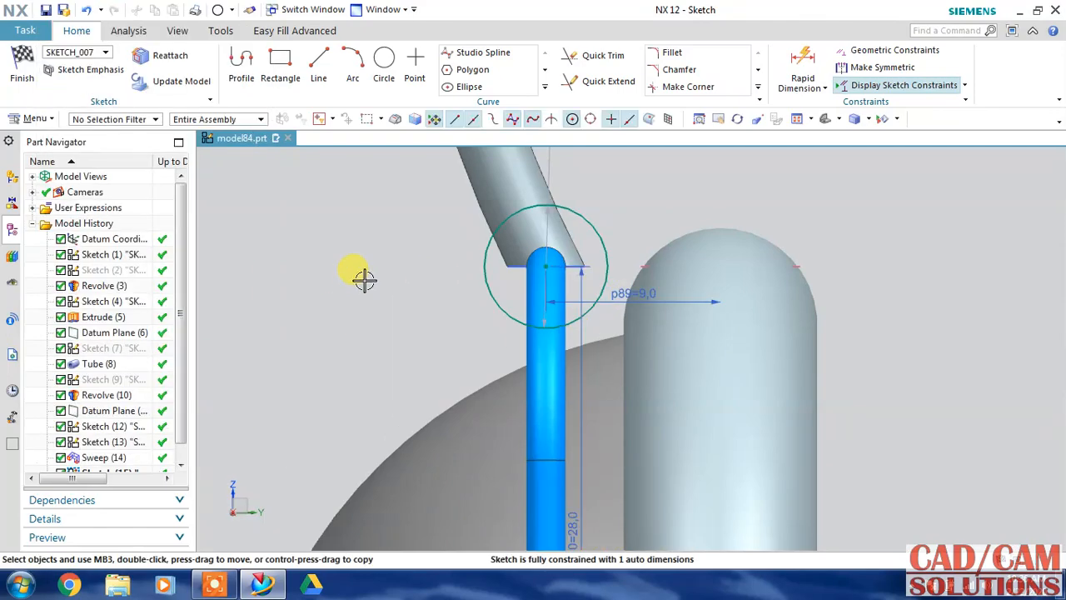
left_click(558, 164)
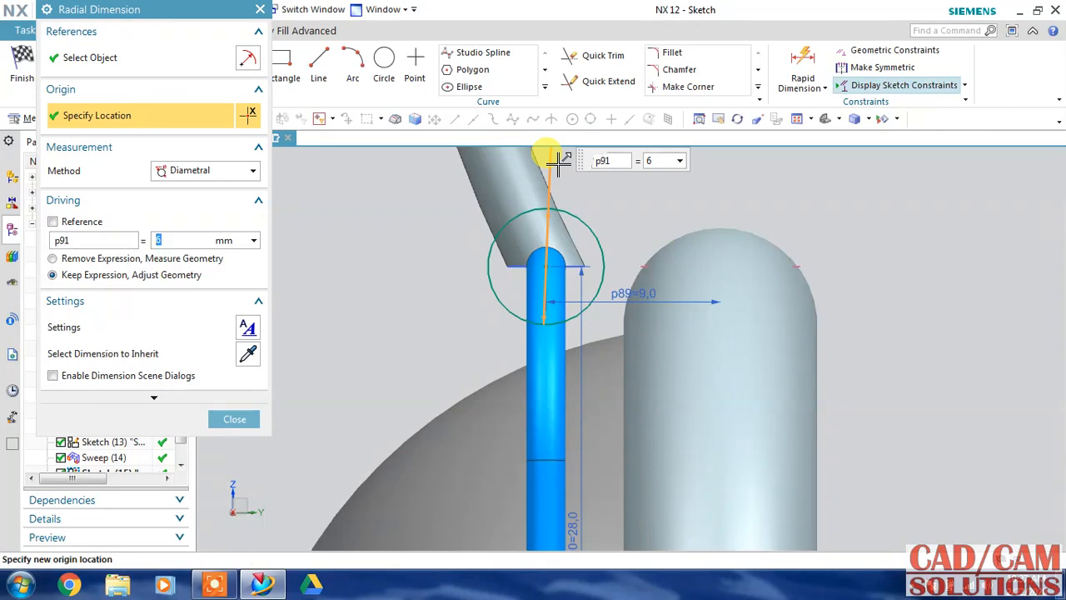
left_click(234, 420)
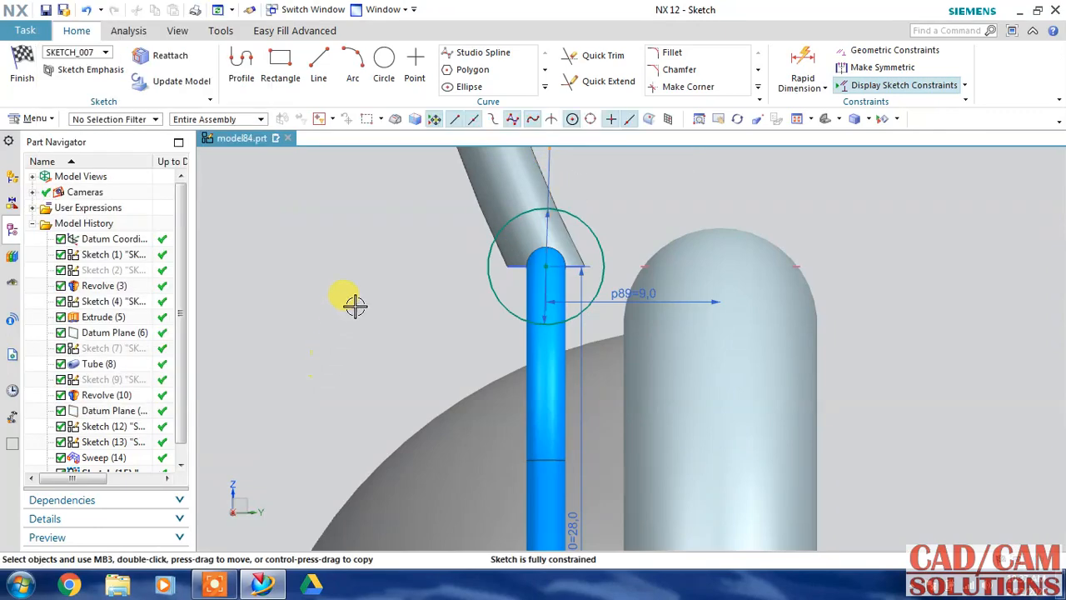
middle_click_drag(353, 302, 534, 308)
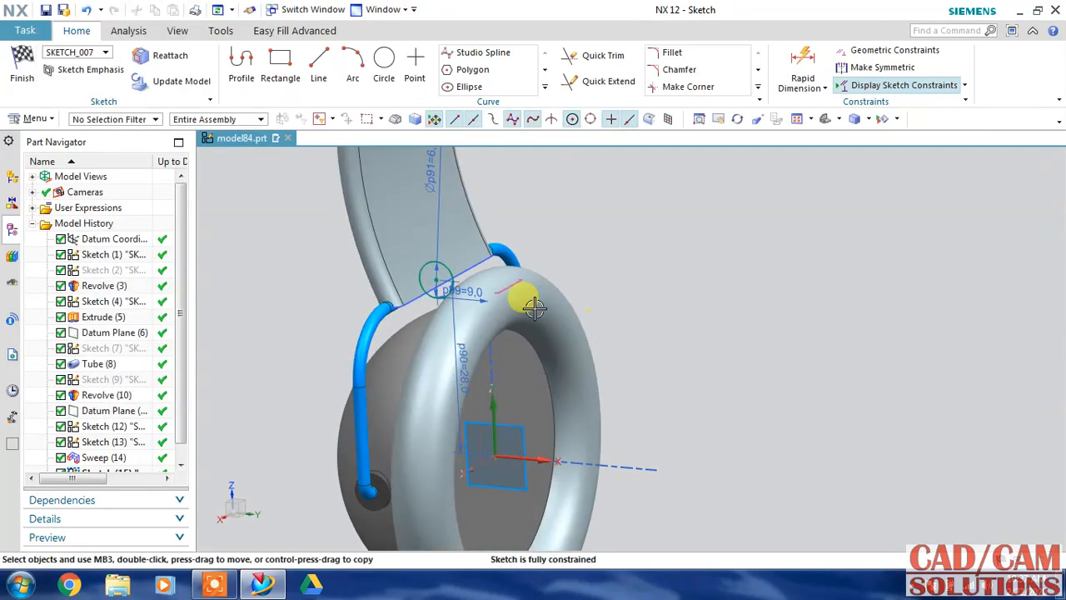
left_click(22, 67)
Step: Extrude the 6 mm circle symmetrically by 17.5 mm as a solid, using the Unite Boolean
middle_click_drag(331, 259, 303, 261)
left_click(169, 63)
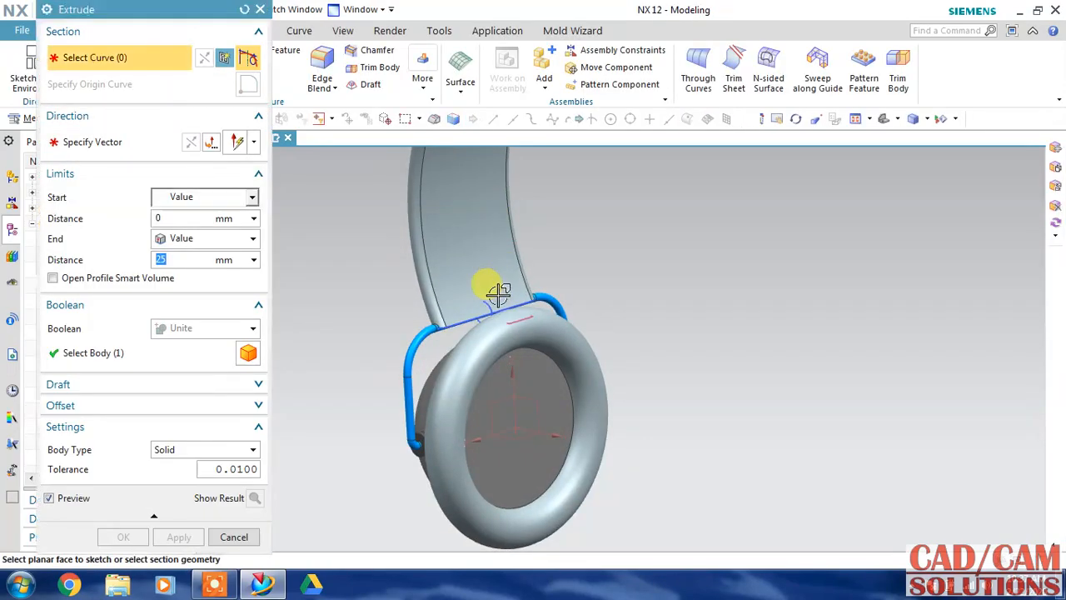
left_click(490, 308)
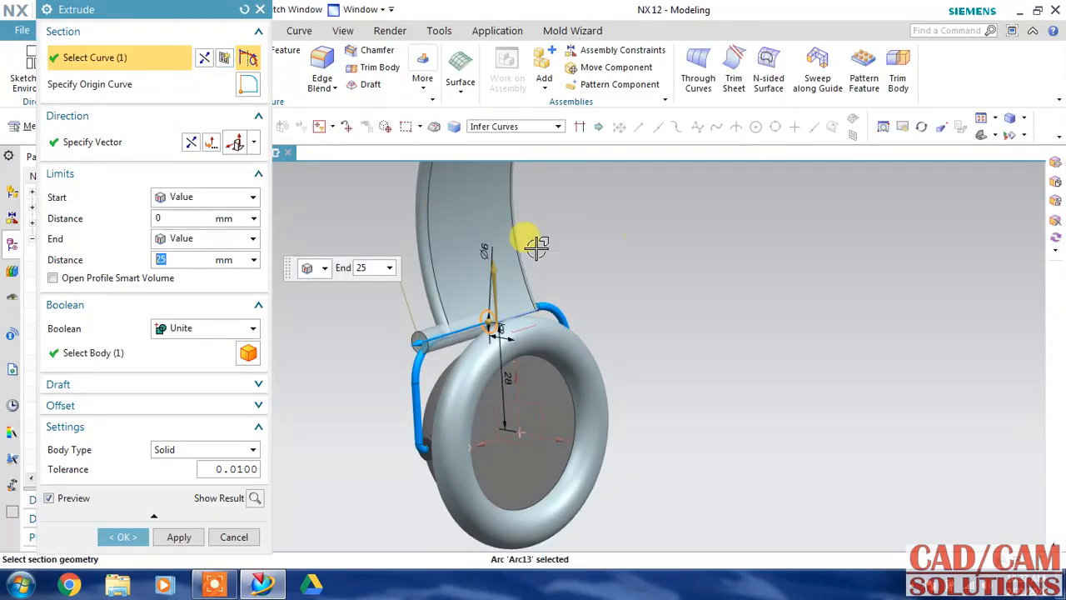
left_click(205, 199)
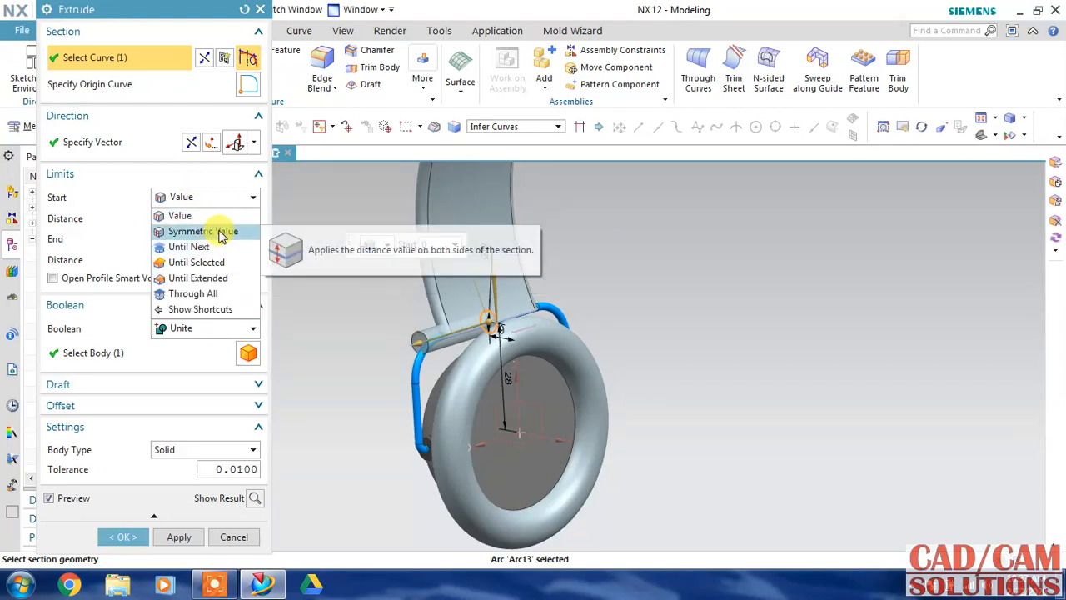
left_click(218, 232)
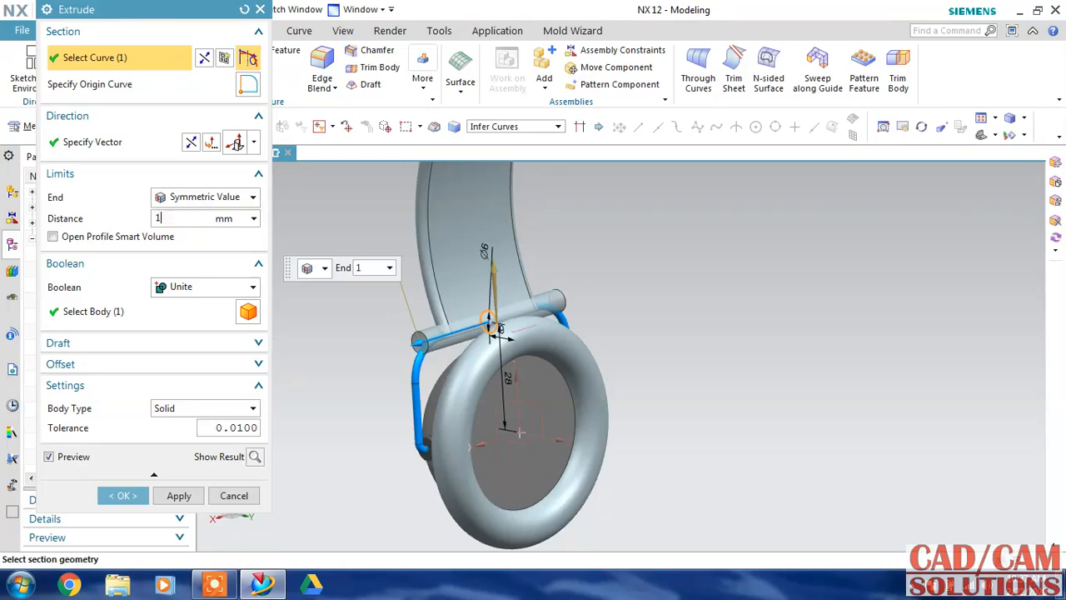
key("Return")
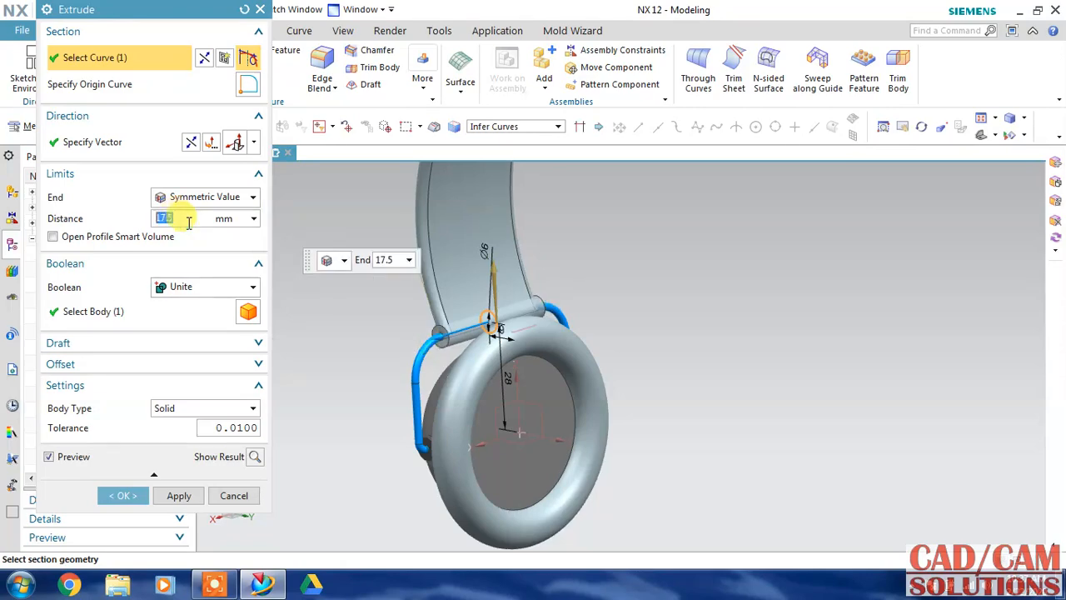
left_click(133, 495)
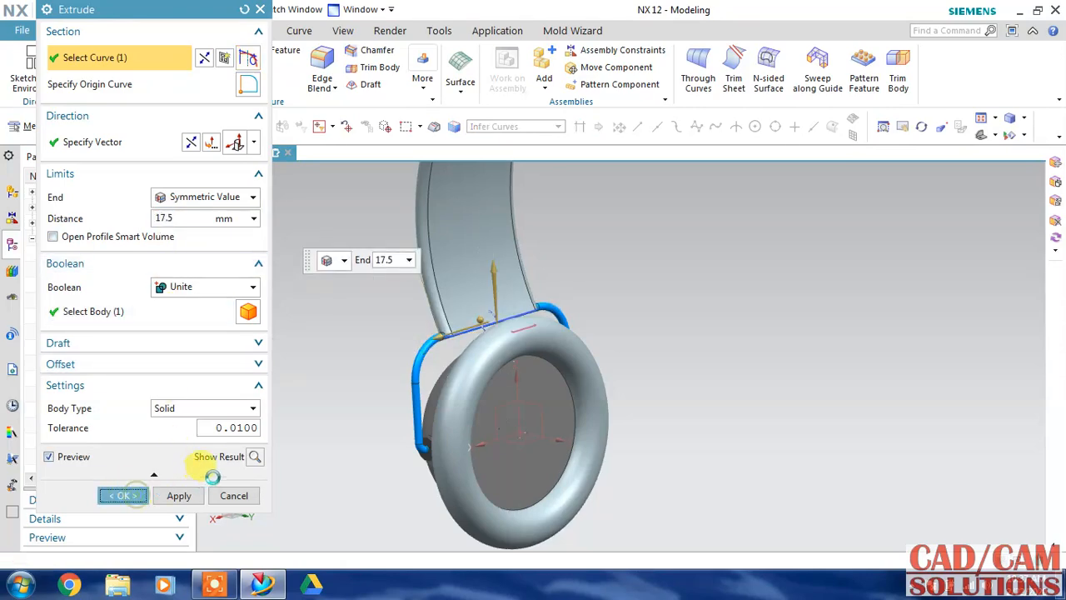
Step: Hide the 6 mm circle's sketch and the datum plane that carries the slot sketch
middle_click_drag(305, 374, 327, 383)
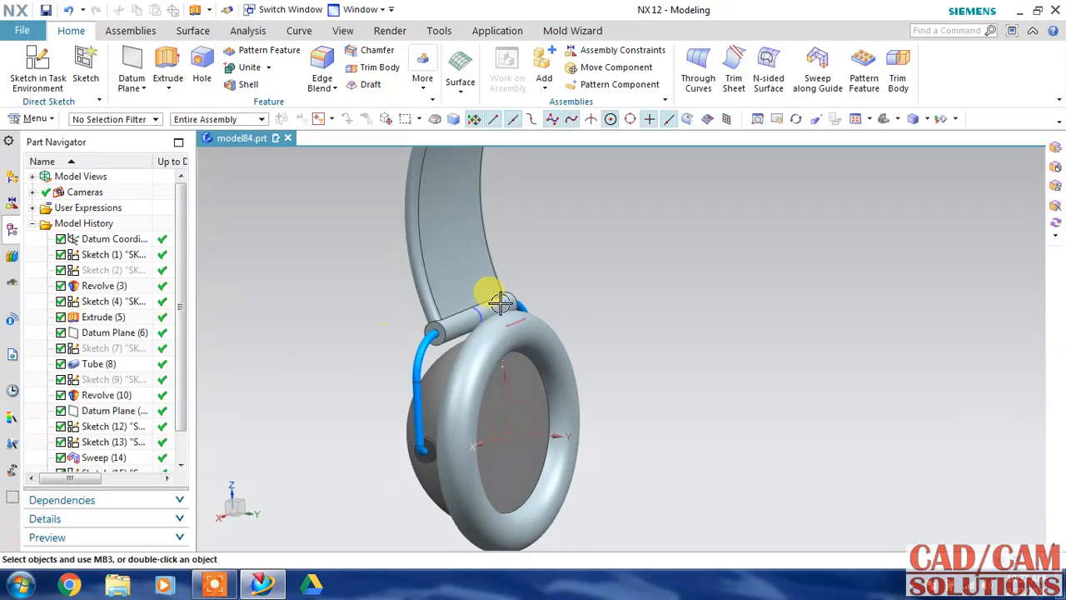
left_click(476, 308)
key("ctrl+b")
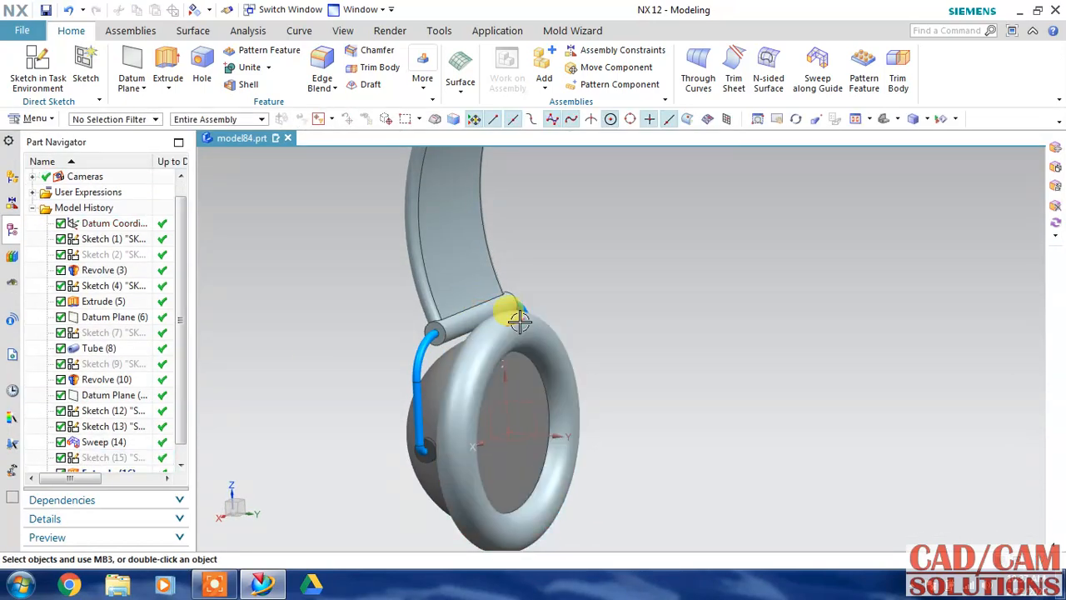
left_click(505, 438)
key("ctrl+b")
Step: Start a sketch on the visible datum plane that runs through the tube handle
middle_click_drag(622, 362, 633, 331)
scroll(648, 345, "down", 3)
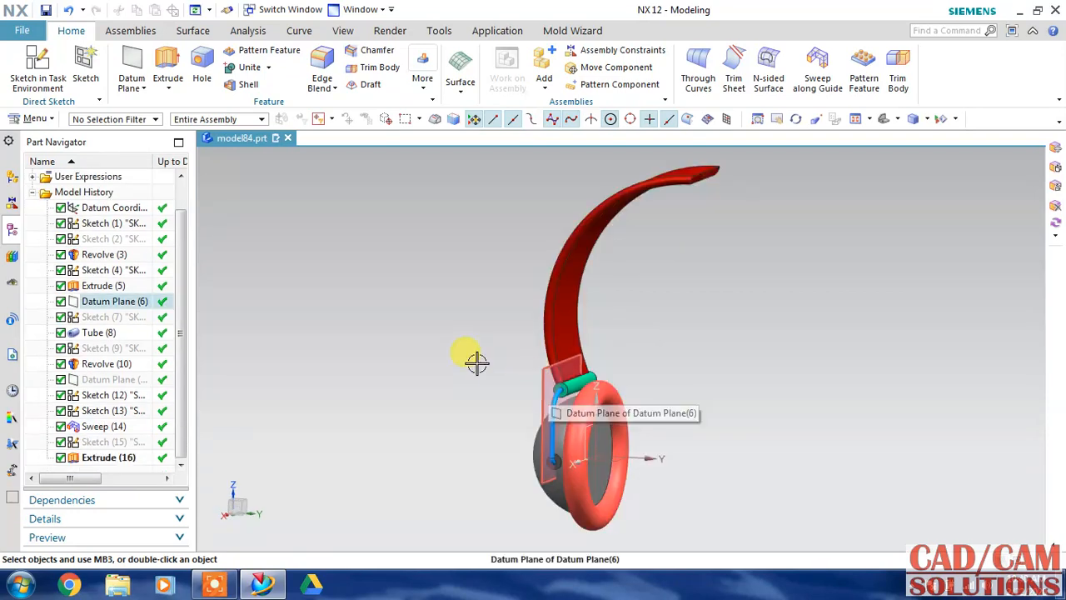
left_click(38, 71)
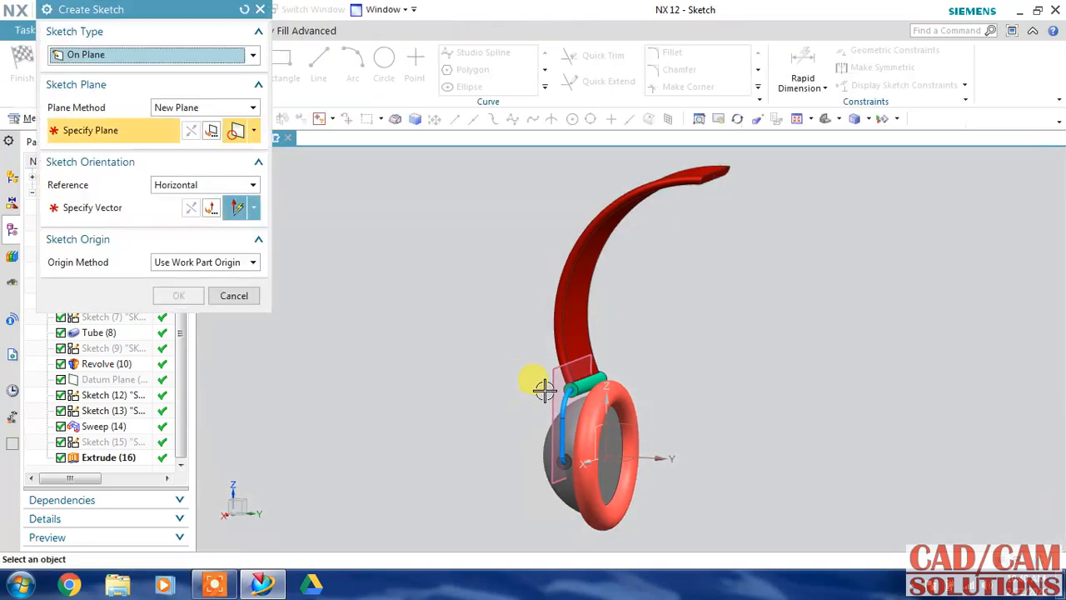
left_click(546, 385)
left_click(619, 353)
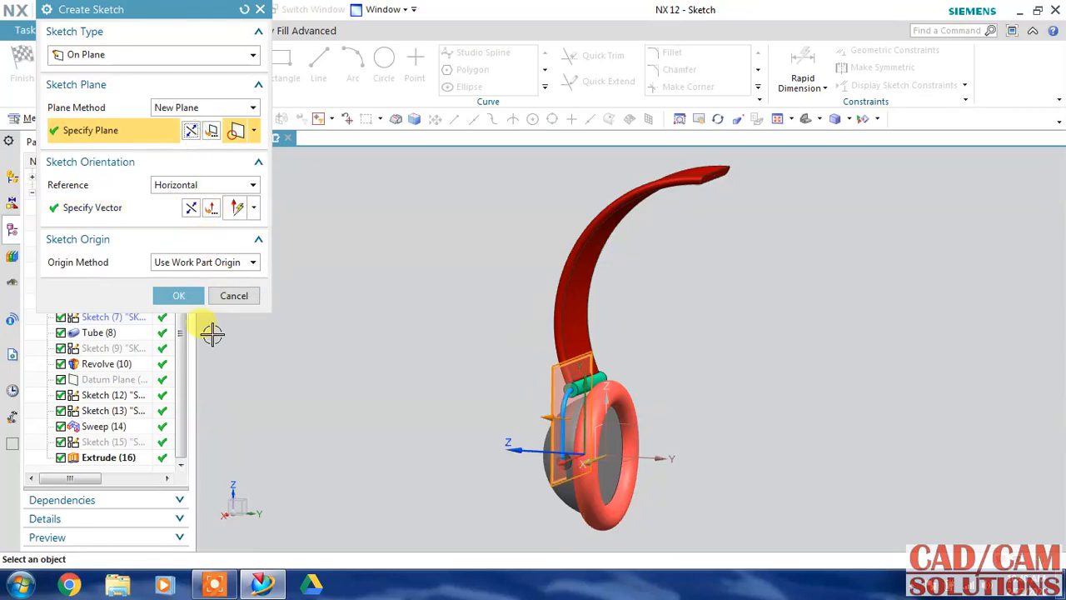
left_click(175, 294)
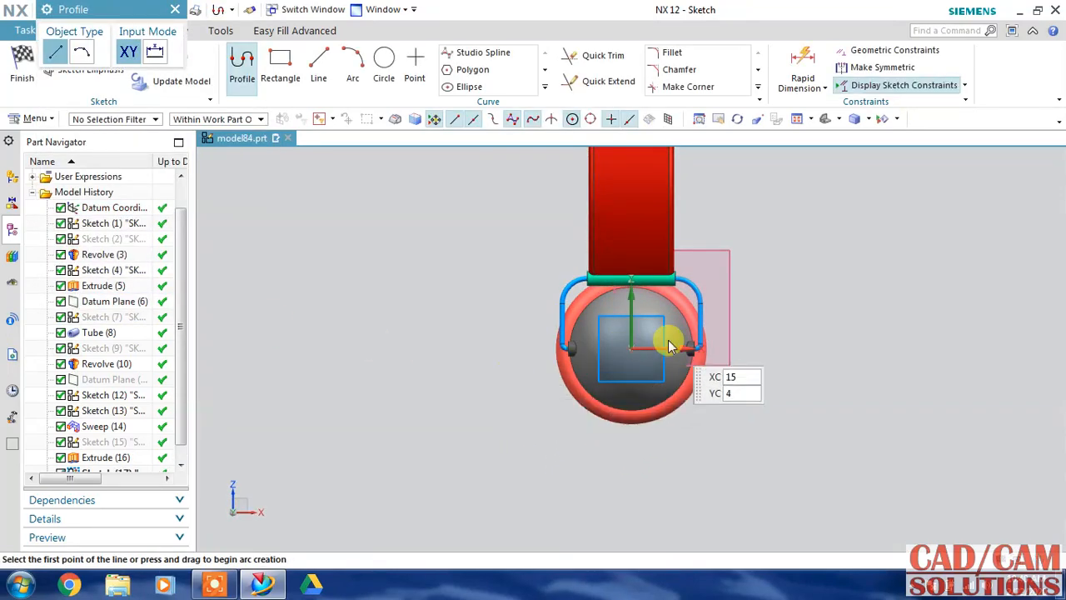
Step: Draw an 8 mm diameter circle centred on the sketch's horizontal axis, about 15 mm from the origin on the positive X side
scroll(666, 336, "up", 3)
left_click(384, 62)
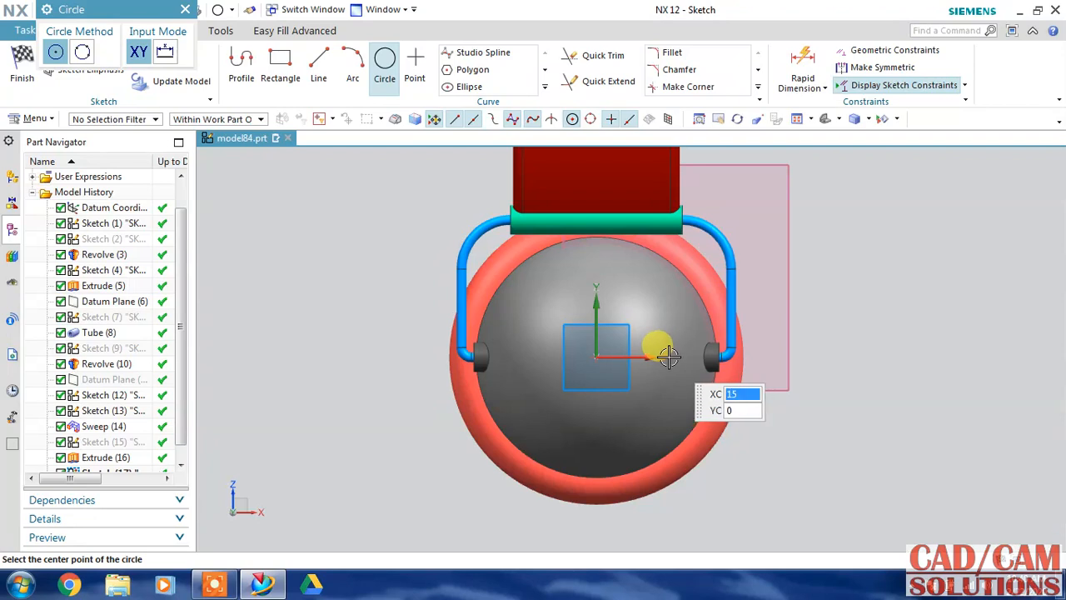
left_click(670, 356)
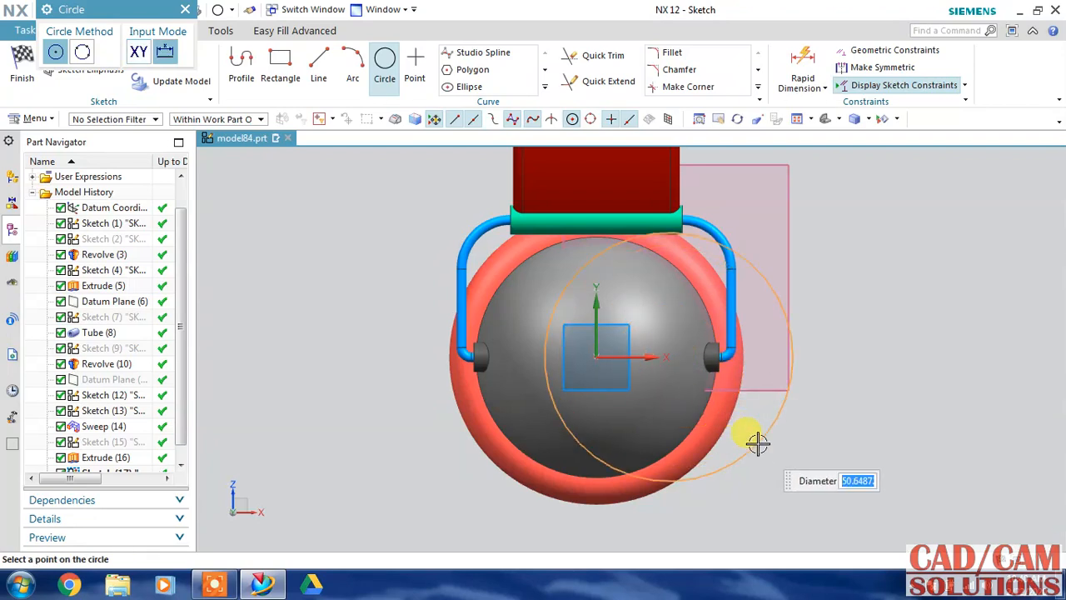
type("80")
key("Return")
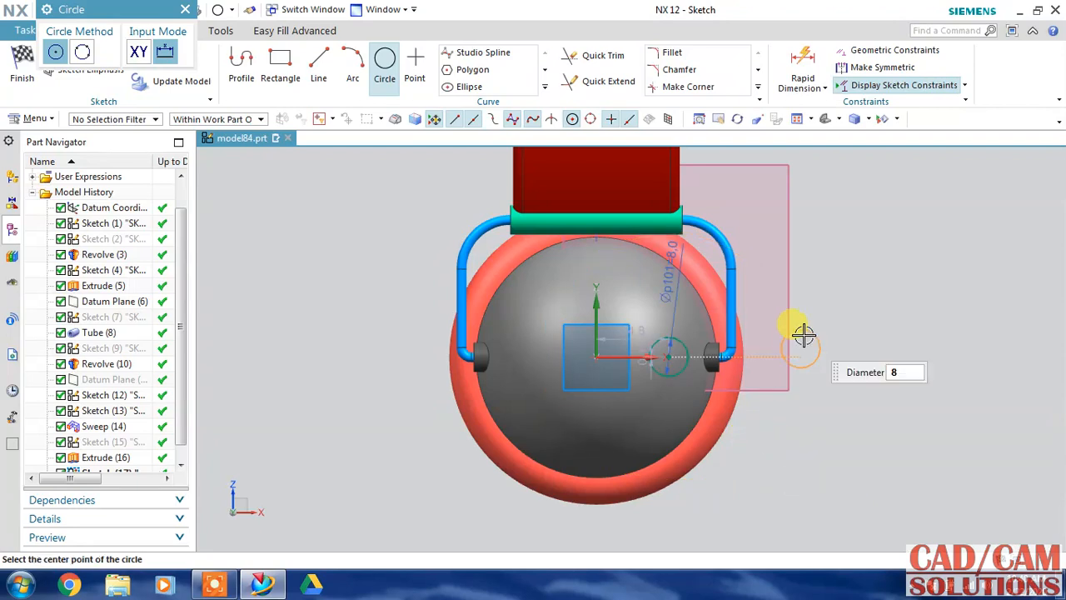
middle_click(805, 329)
Step: Constrain the 8 mm circle's centre point to lie on the sketch's horizontal axis
left_click(625, 346)
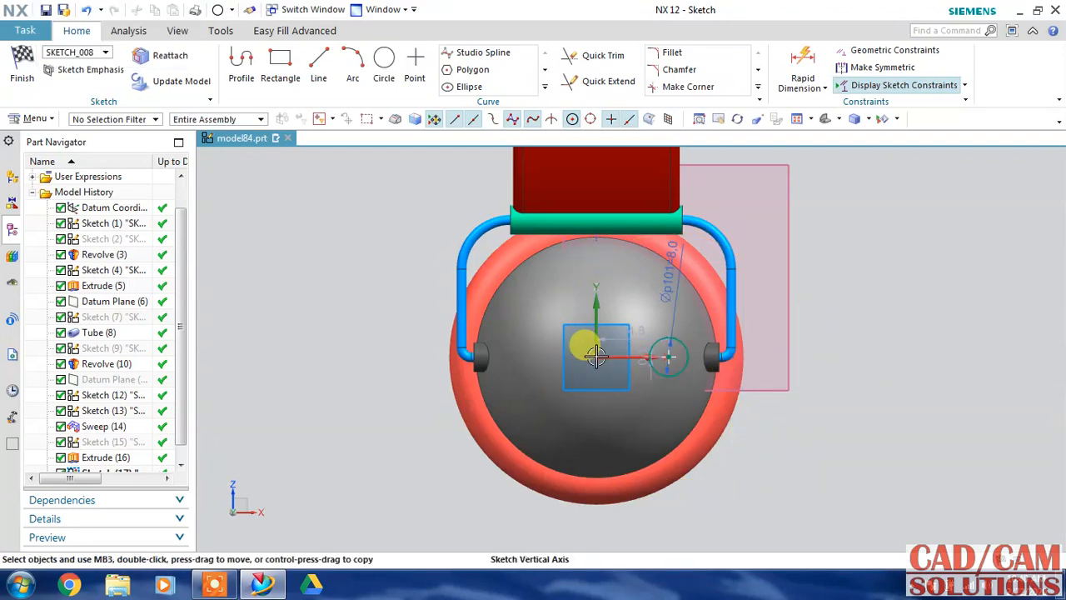
left_click(670, 357)
left_click(646, 350)
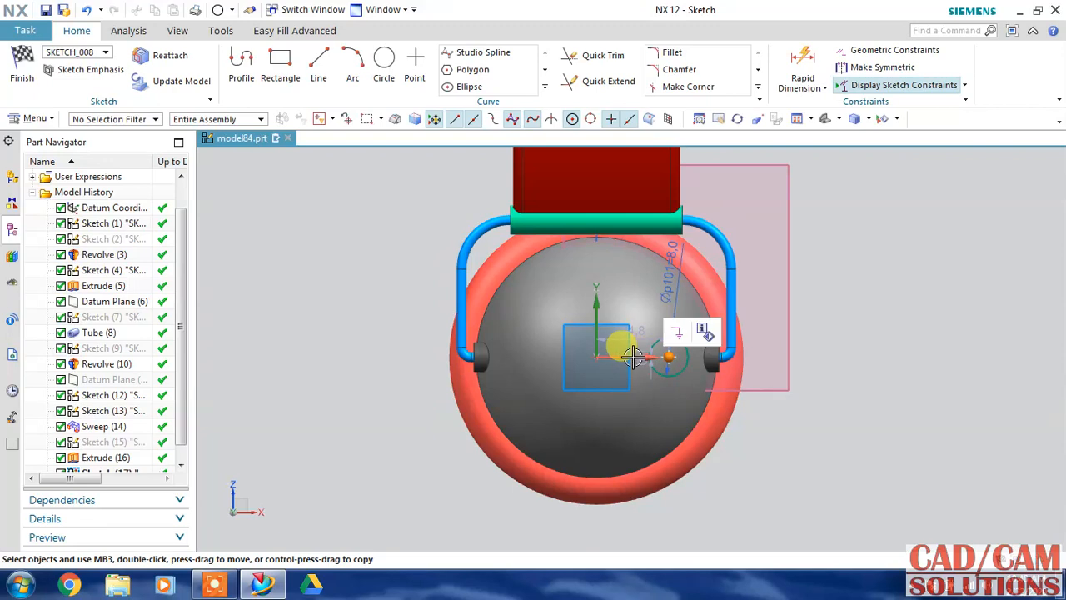
left_click(662, 333)
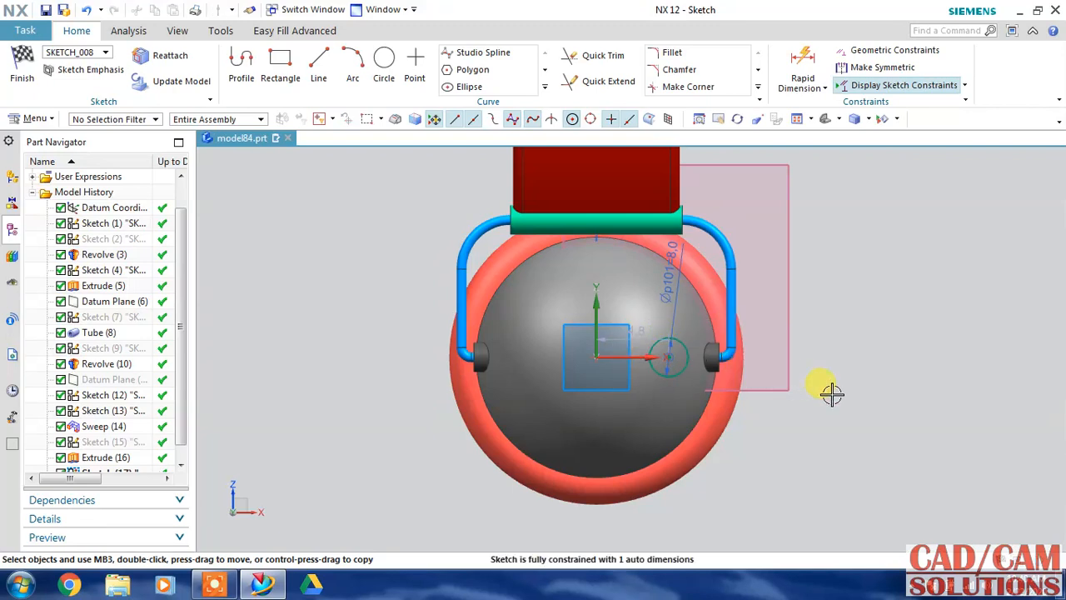
Step: Set the horizontal distance from the origin to the 8 mm circle's centre to 15 mm and finish the sketch
left_click(627, 335)
left_click(632, 338)
key("ctrl+j")
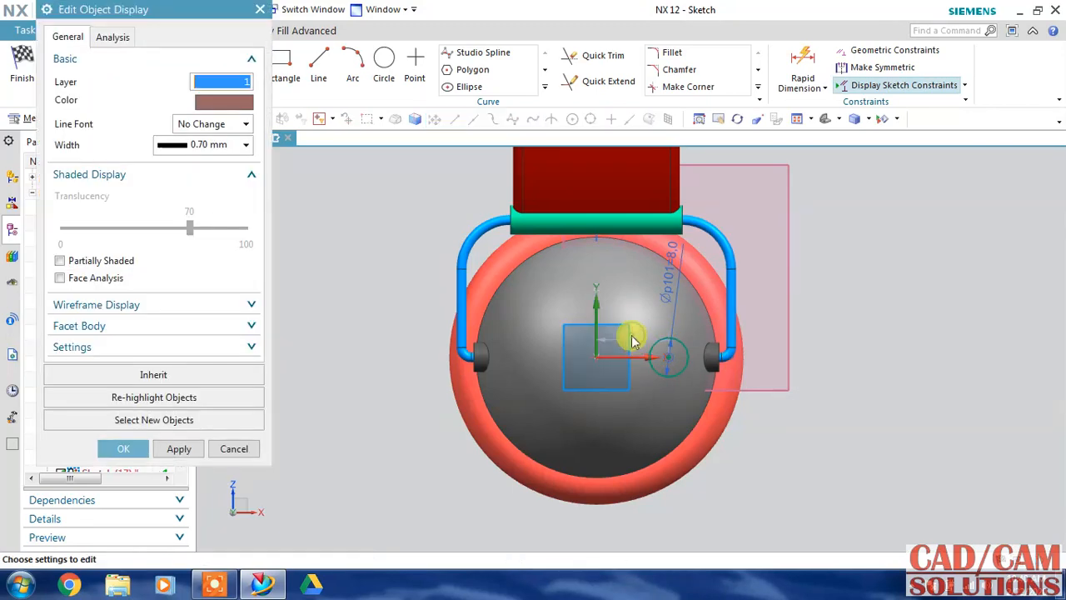
key("Escape")
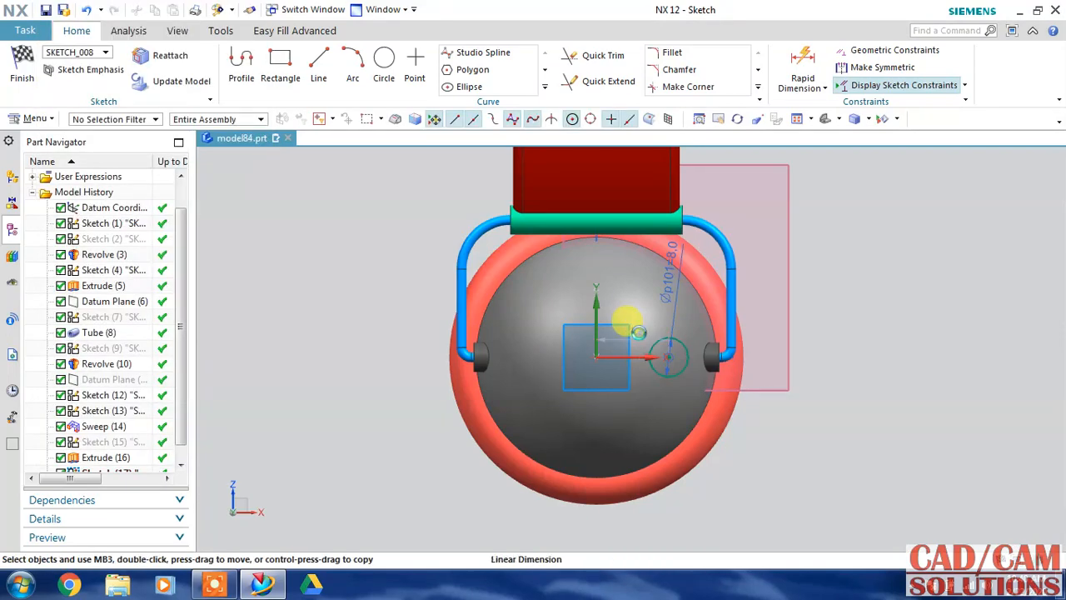
double_click(635, 332)
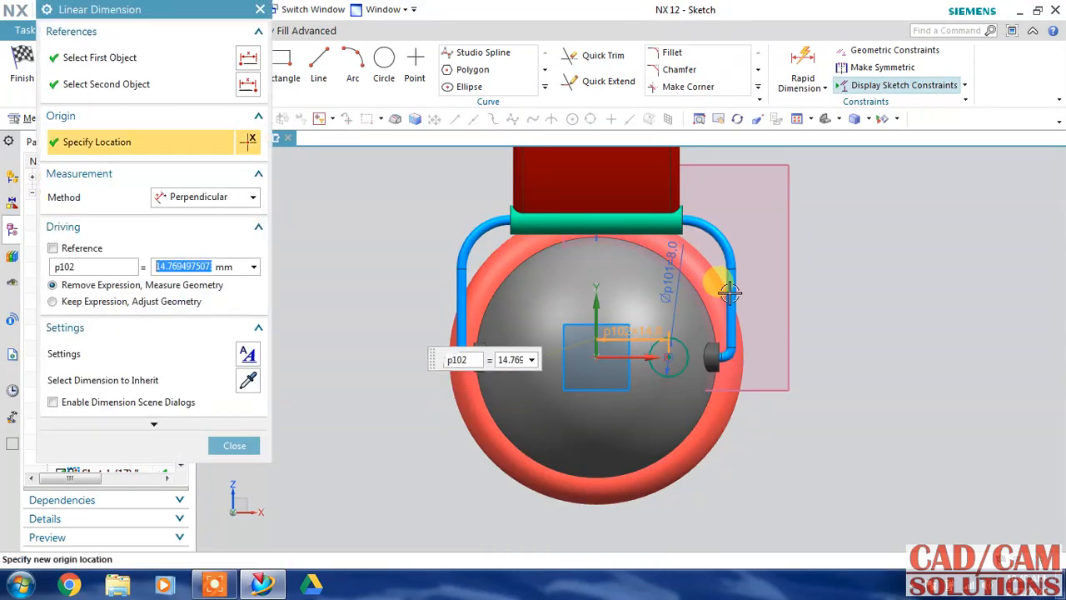
key("Return")
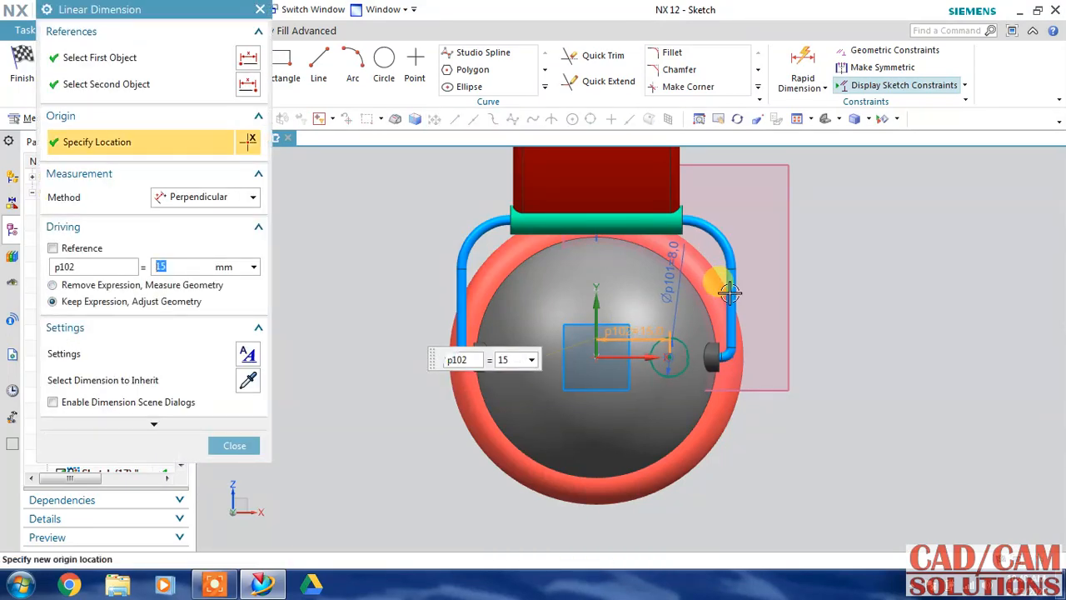
left_click(236, 445)
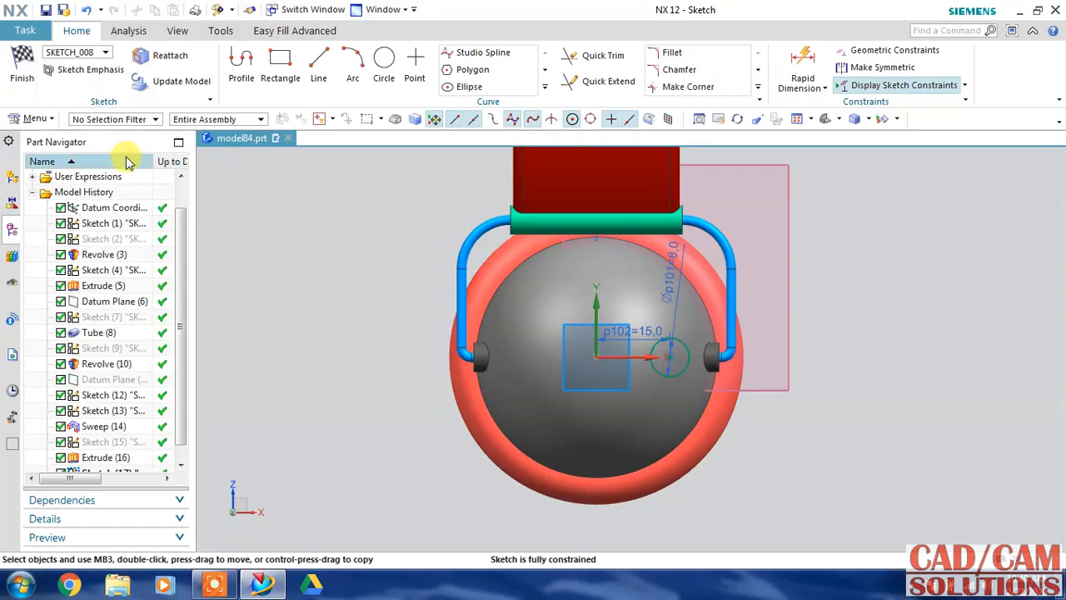
left_click(24, 65)
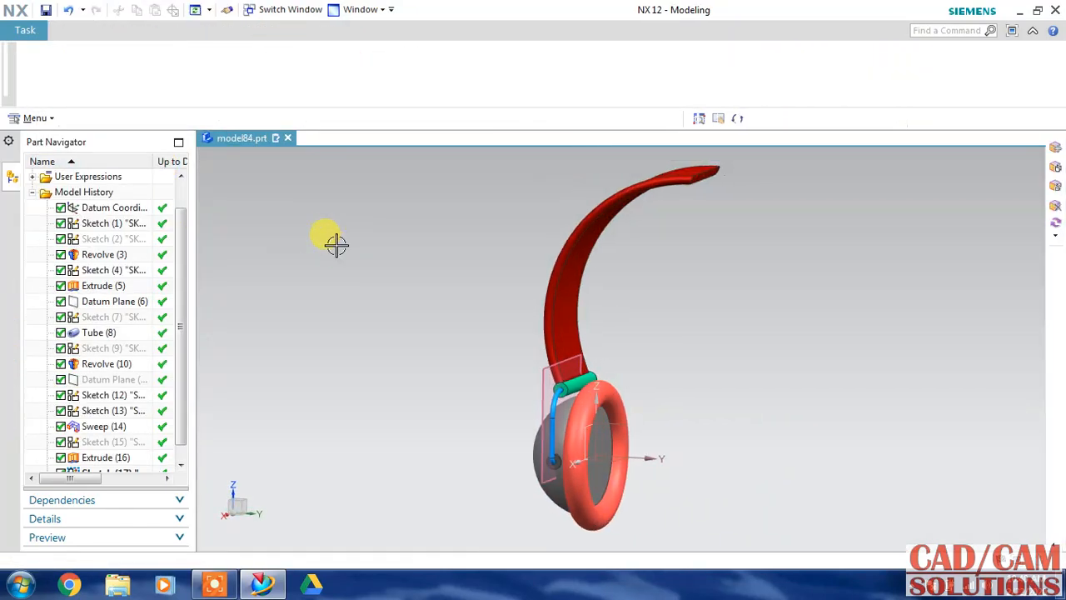
Step: Extrude the 8 mm circle from 0 to 24 mm through the hemisphere's domed wall, using the Subtract Boolean
left_click_drag(180, 429, 181, 455)
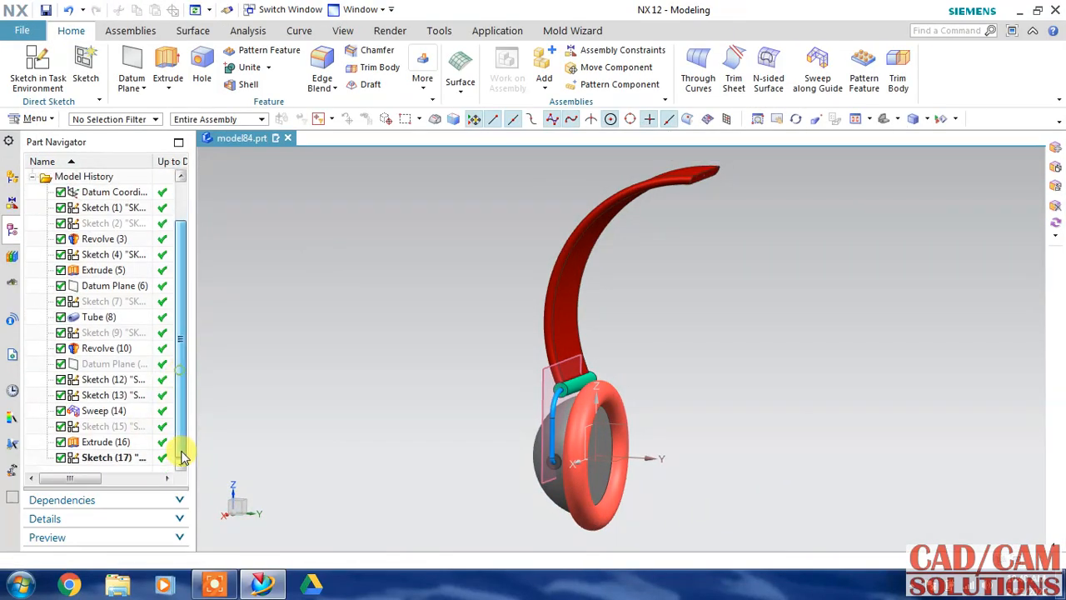
left_click(106, 465)
left_click(168, 67)
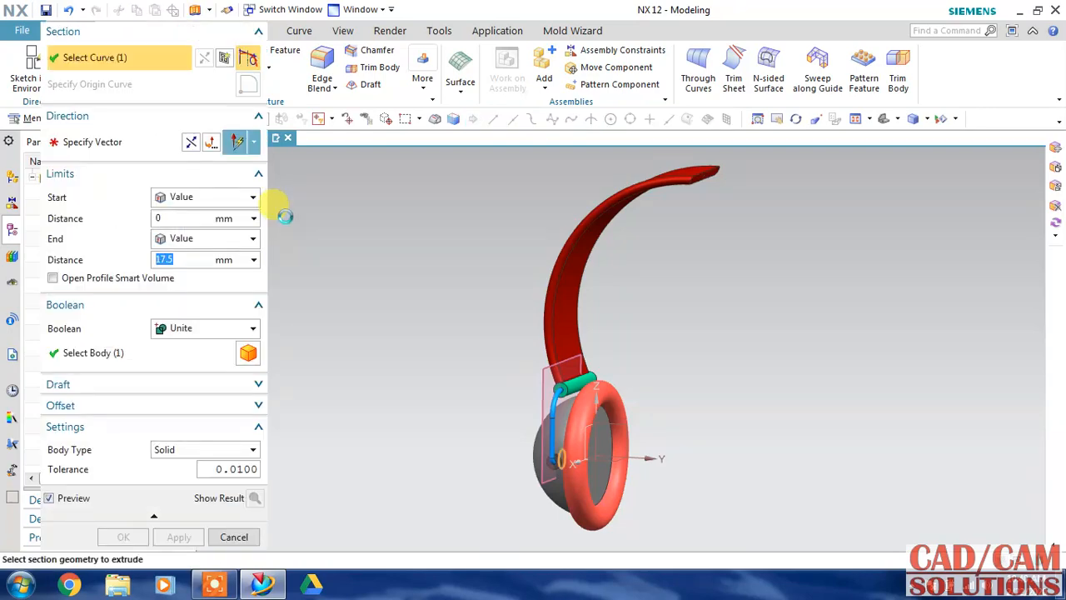
middle_click_drag(362, 331, 421, 389)
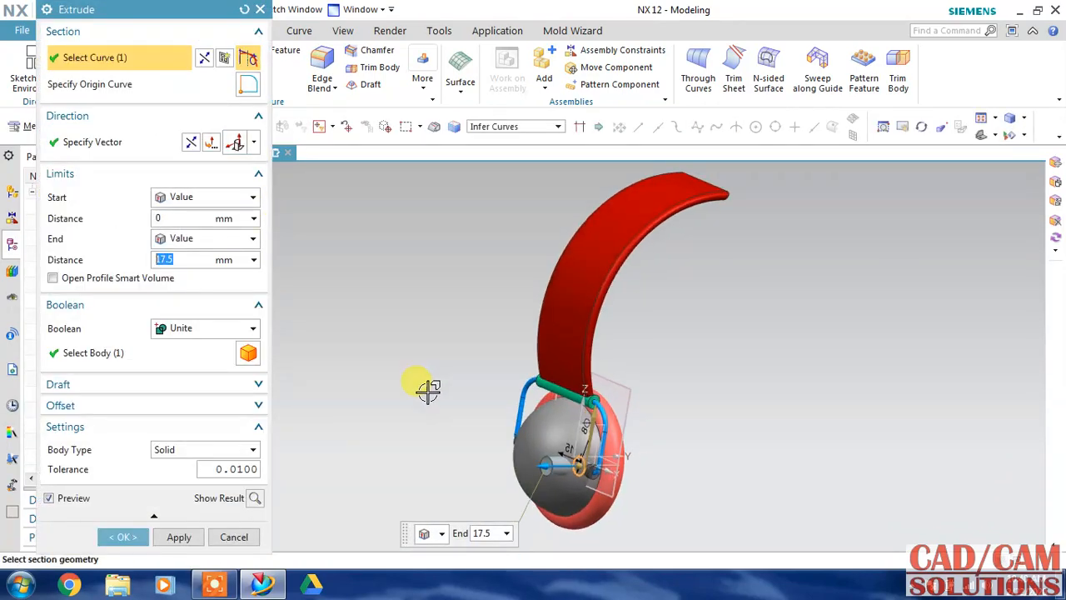
left_click_drag(543, 464, 525, 449)
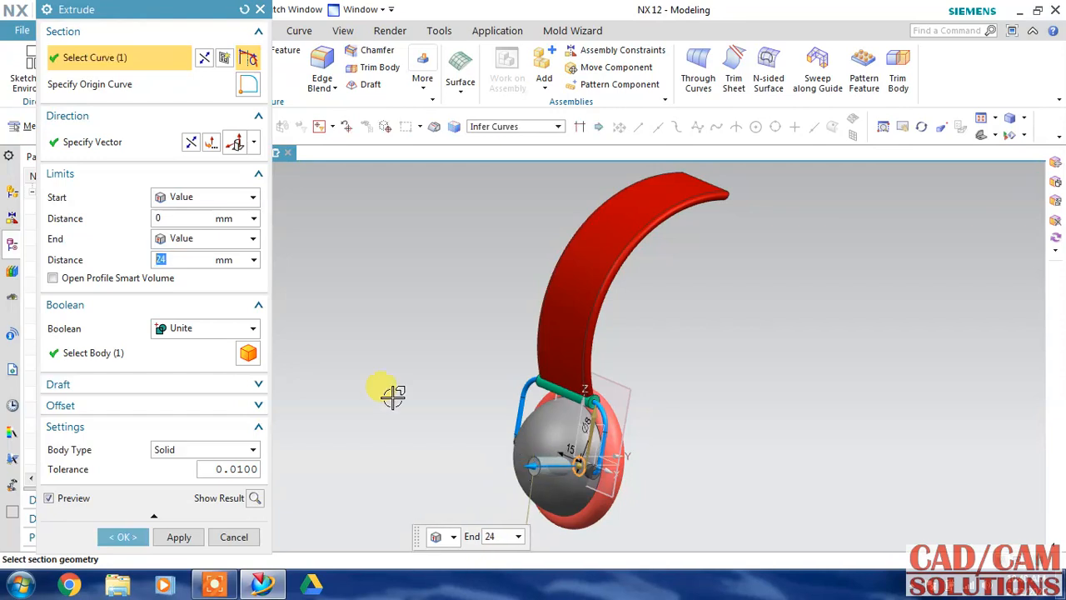
left_click(185, 330)
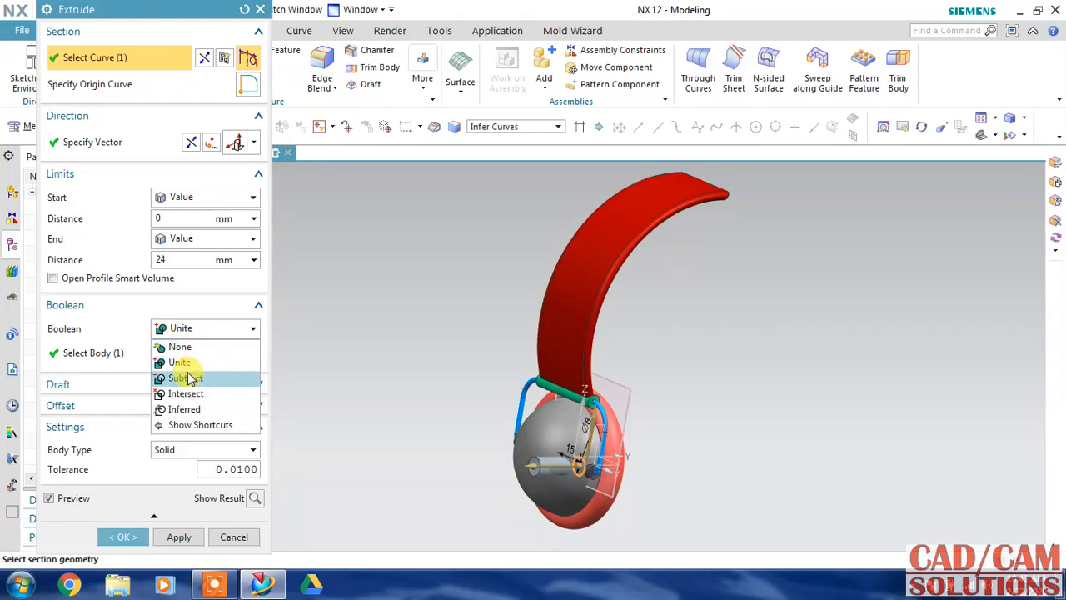
left_click(190, 379)
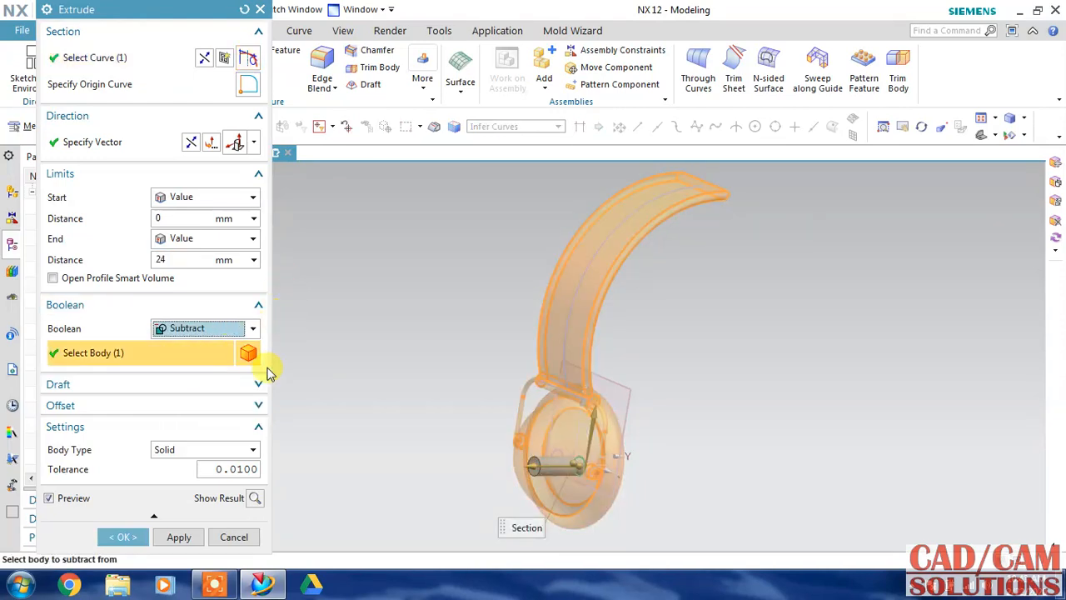
left_click(185, 535)
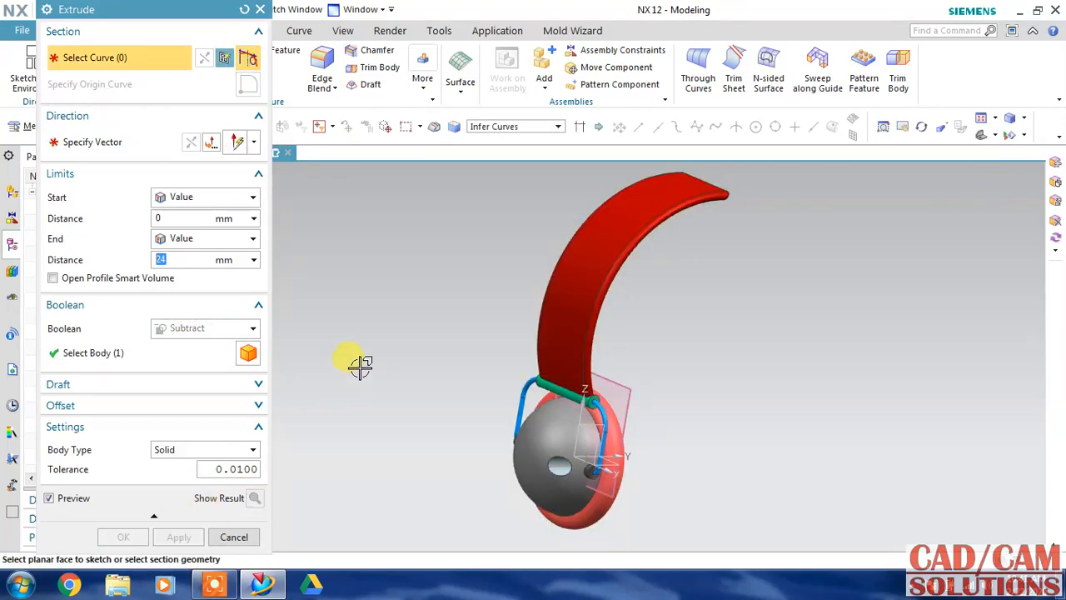
middle_click_drag(355, 362, 357, 405)
left_click(233, 536)
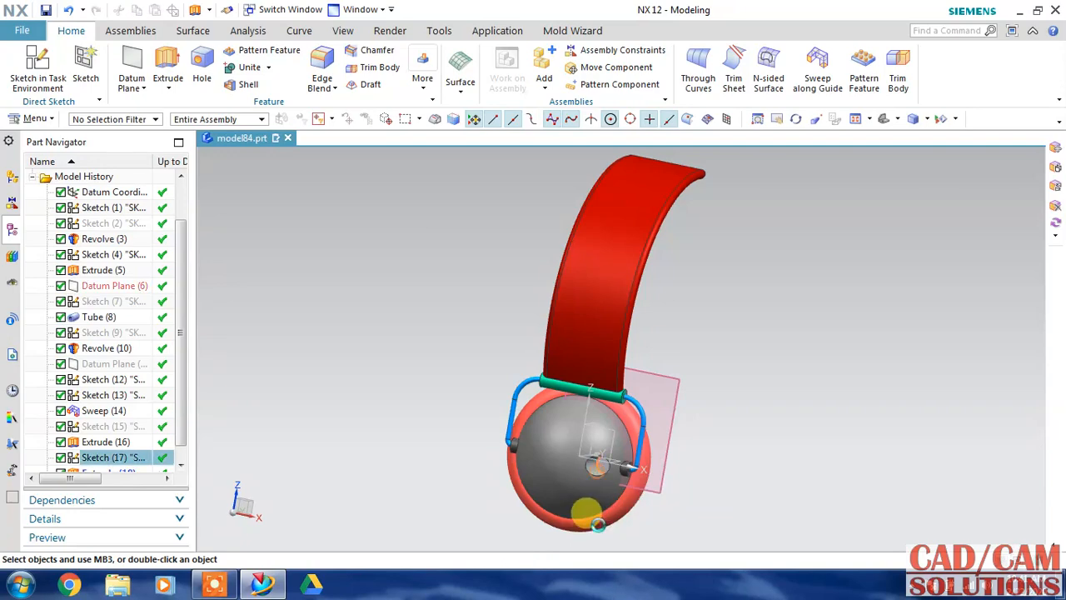
Step: Pattern the extruded hole in a circular layout about the Y datum axis with a count of 8 over a 360° span
left_click(605, 468)
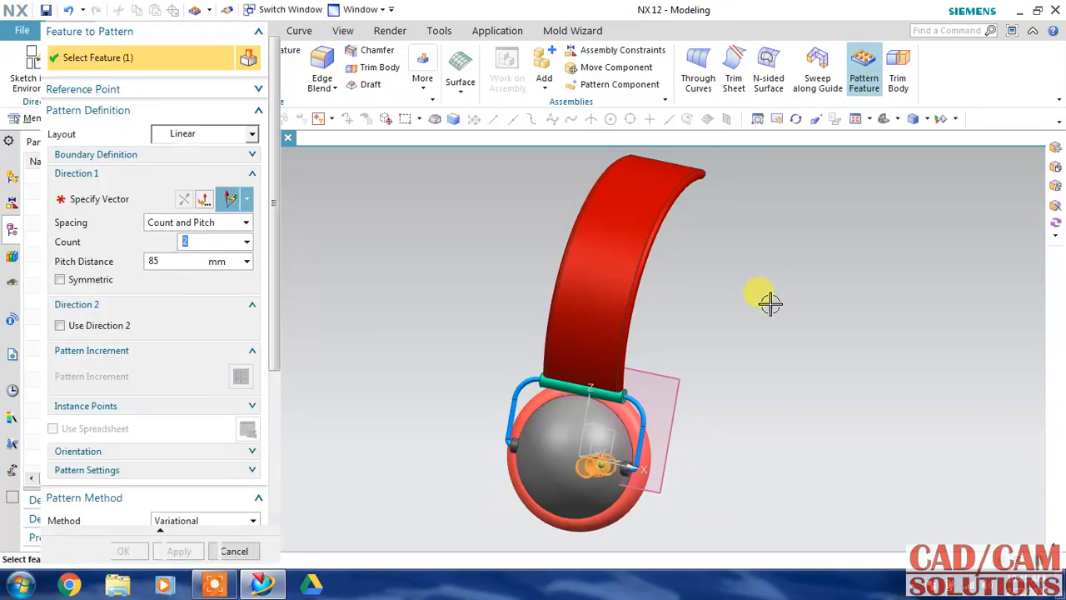
left_click(182, 134)
left_click(187, 169)
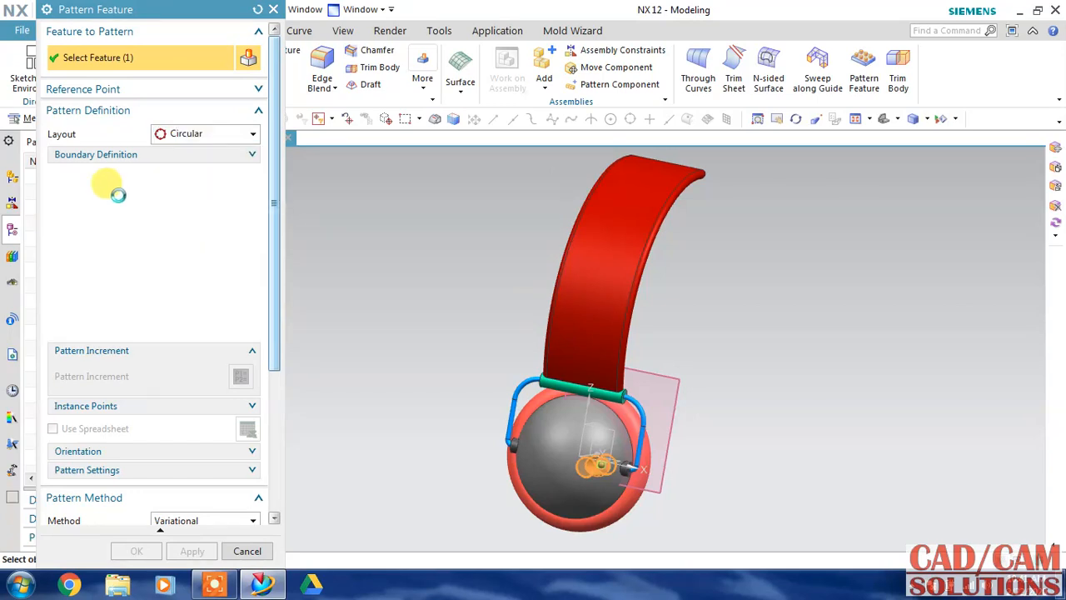
middle_click_drag(748, 437, 639, 448)
left_click(638, 447)
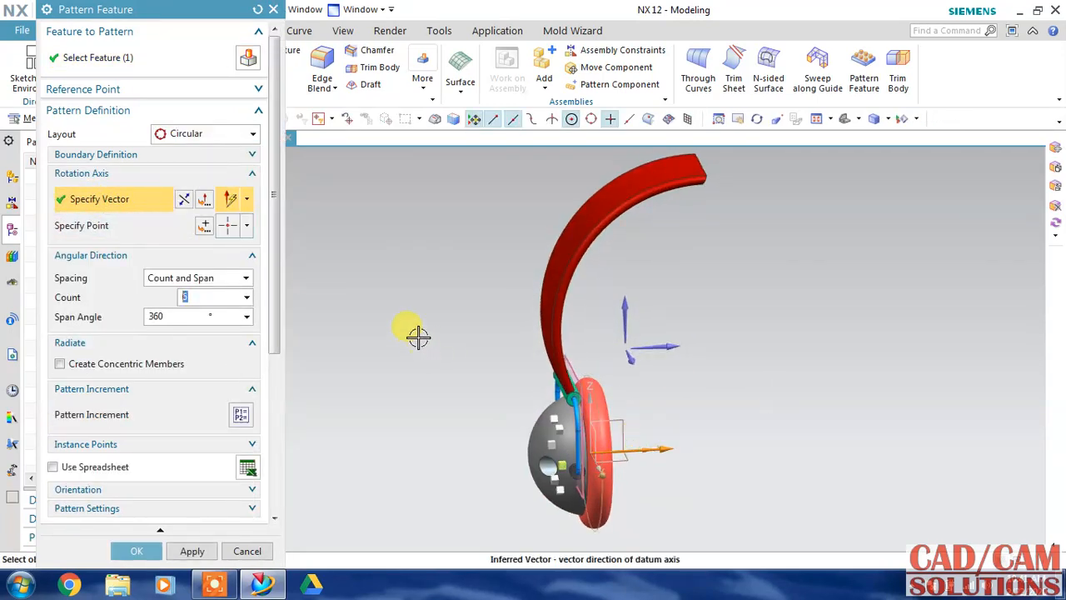
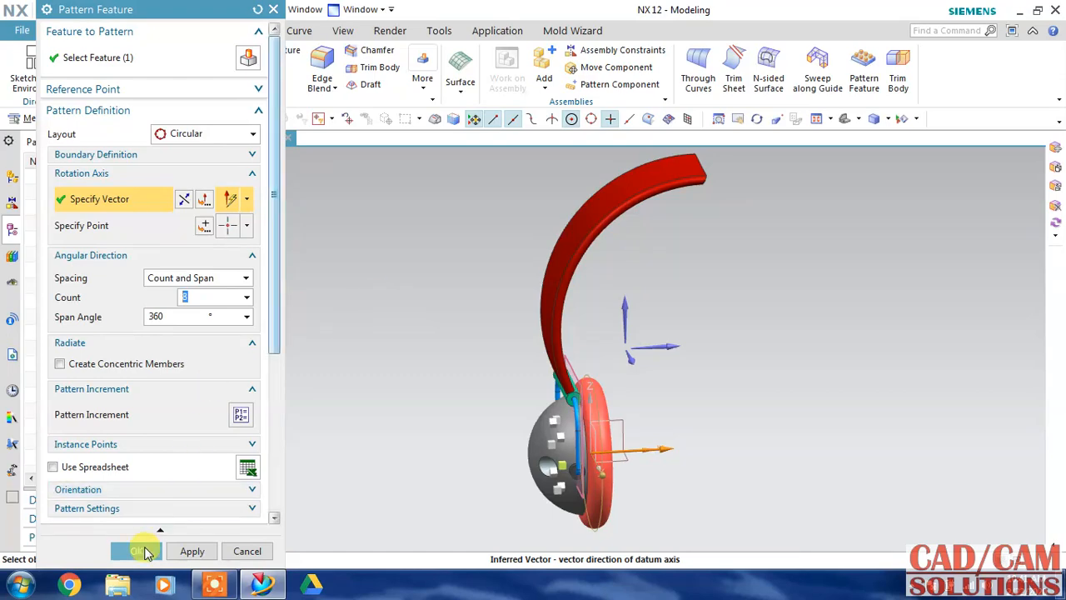
left_click(138, 550)
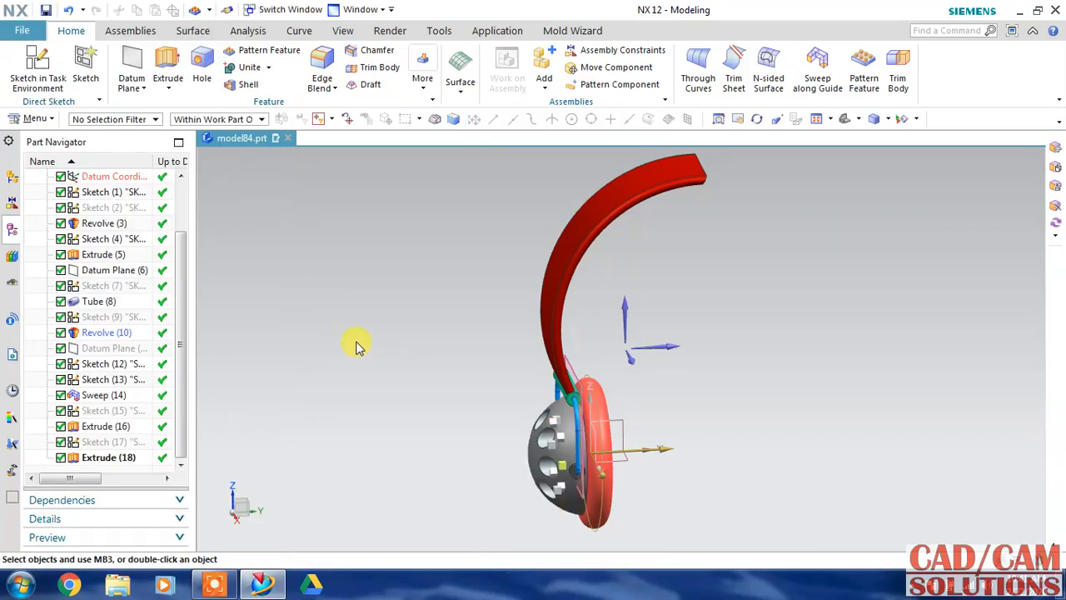
Step: Apply a 1 mm radius edge blend to the outer edges of all eight holes in the hemisphere
middle_click_drag(357, 346, 383, 321)
scroll(181, 350, "down", 1)
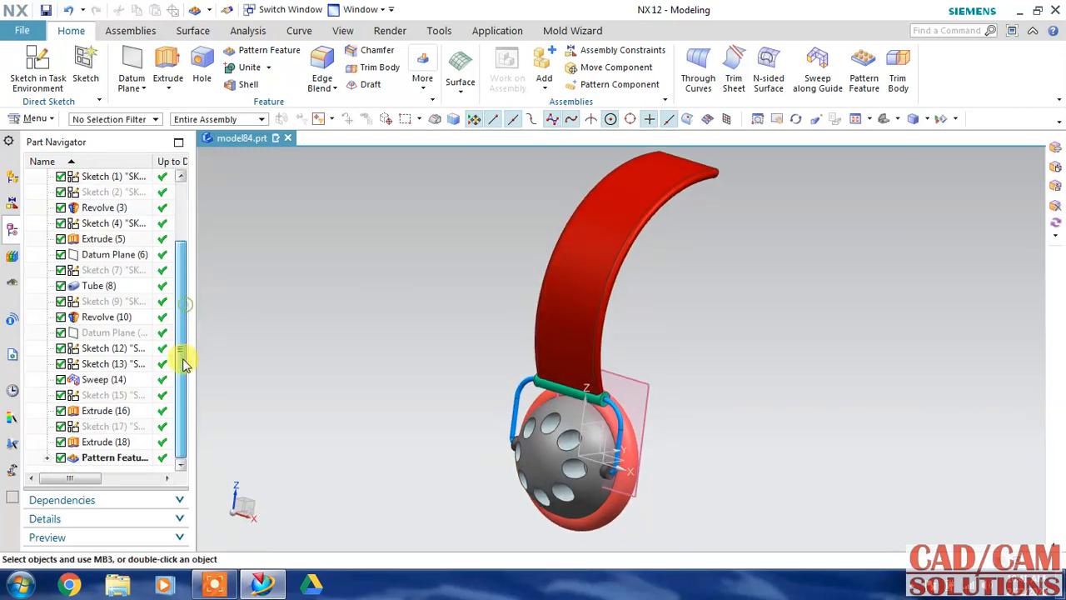
left_click(125, 457)
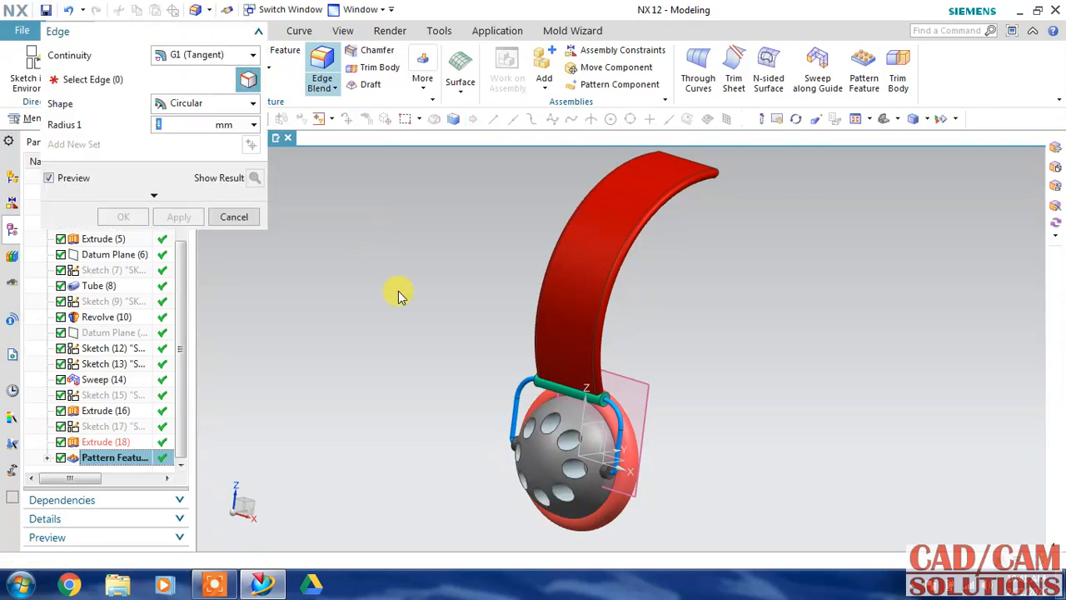
left_click(563, 457)
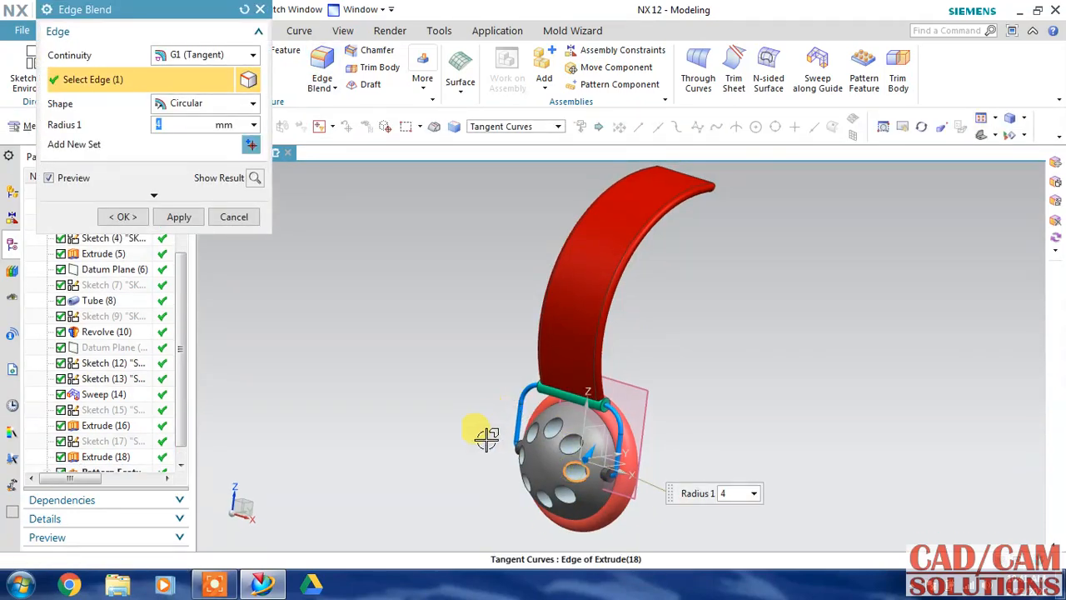
scroll(515, 498, "up", 2)
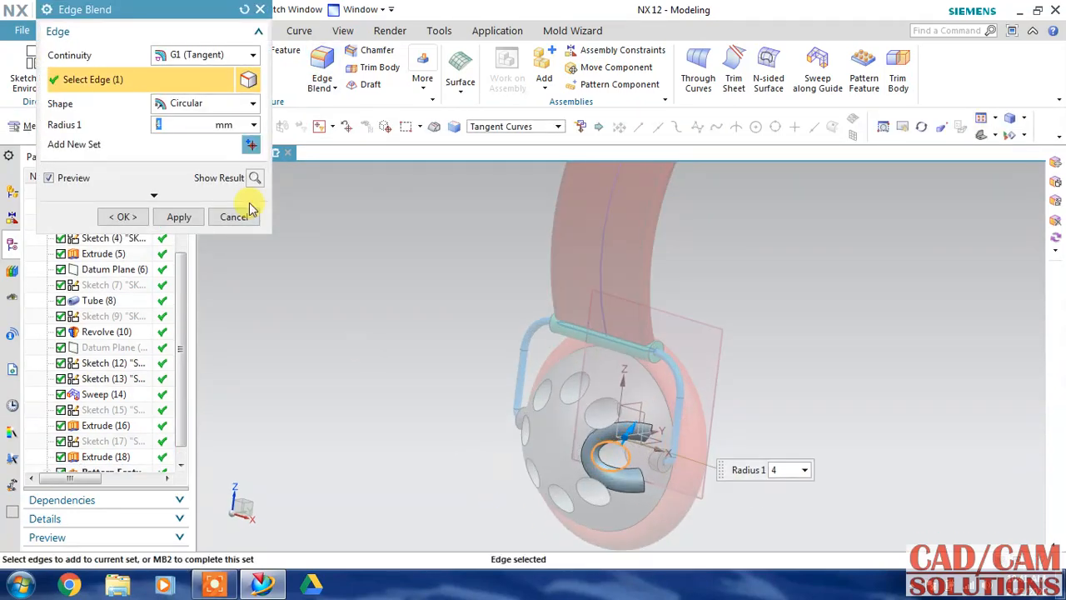
key("Return")
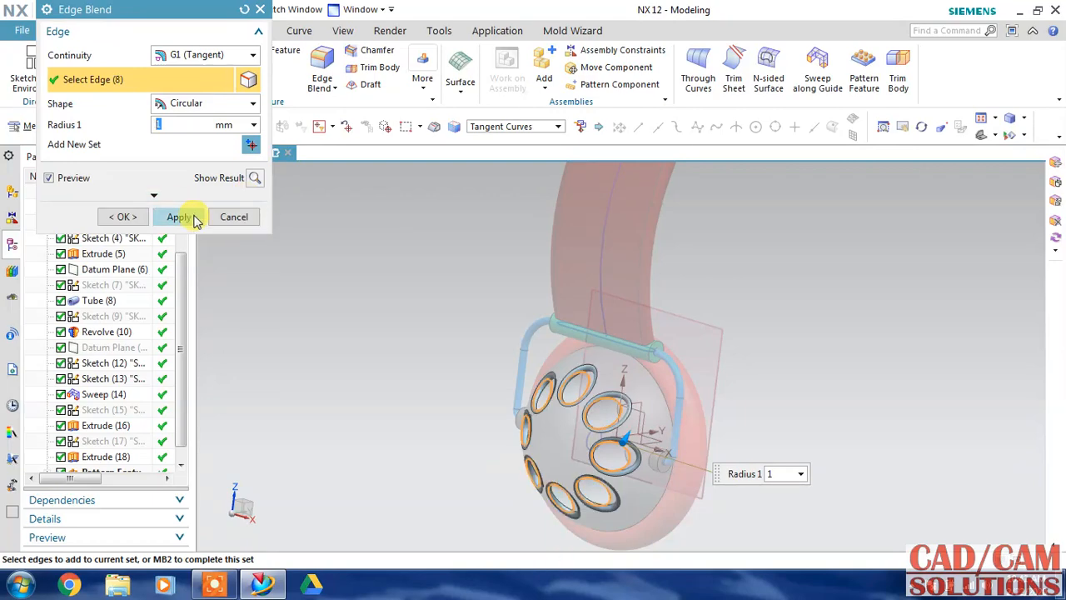
left_click(133, 216)
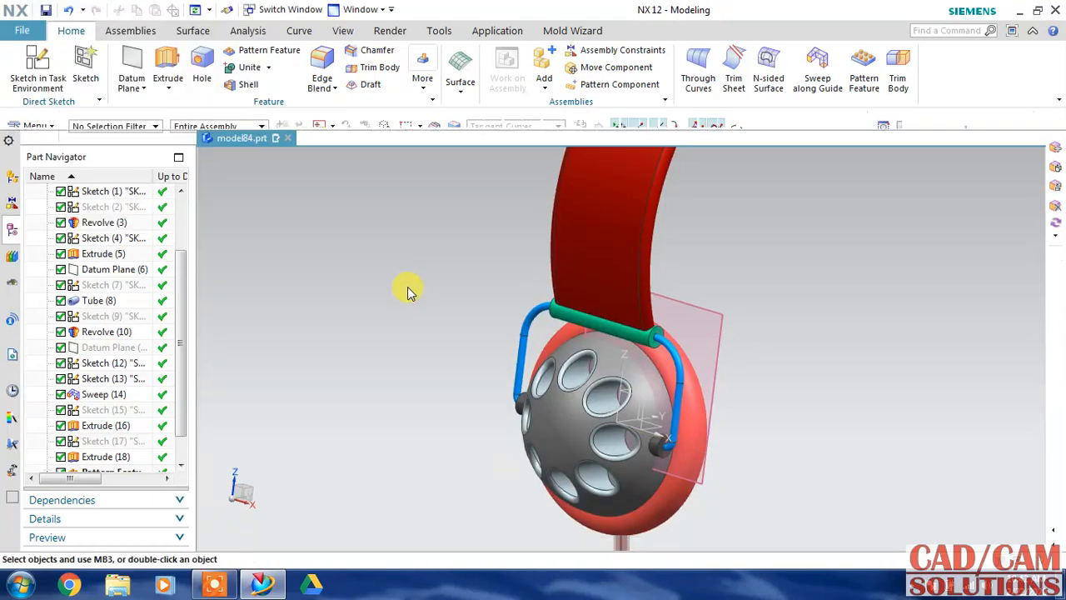
Step: Create a sketch on the XZ datum plane at the hemisphere's flat face, with a horizontal reference and the work part origin
middle_click_drag(409, 290, 335, 259)
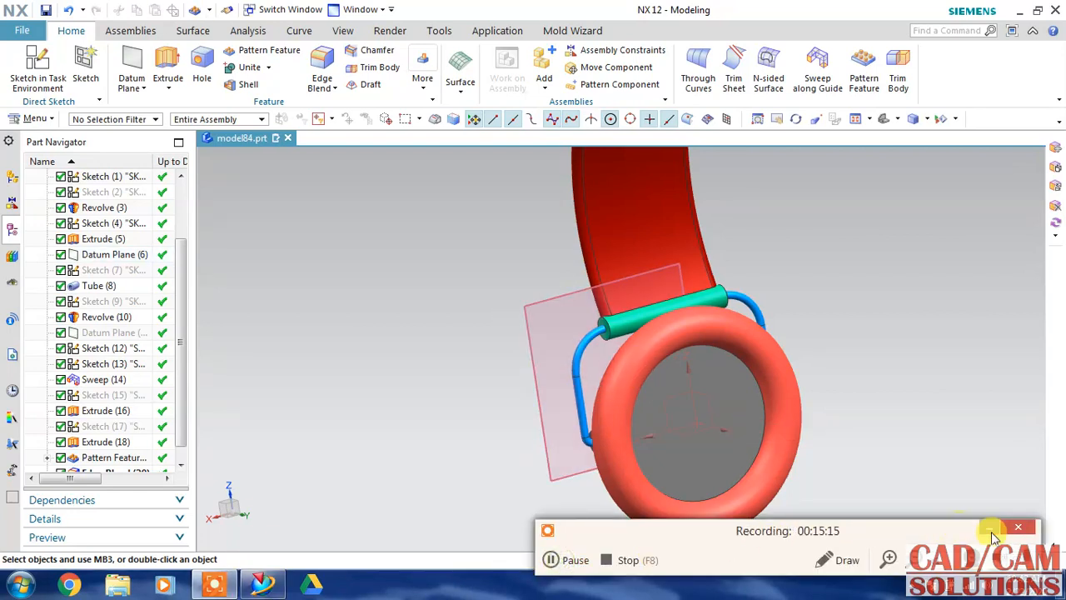
left_click(35, 63)
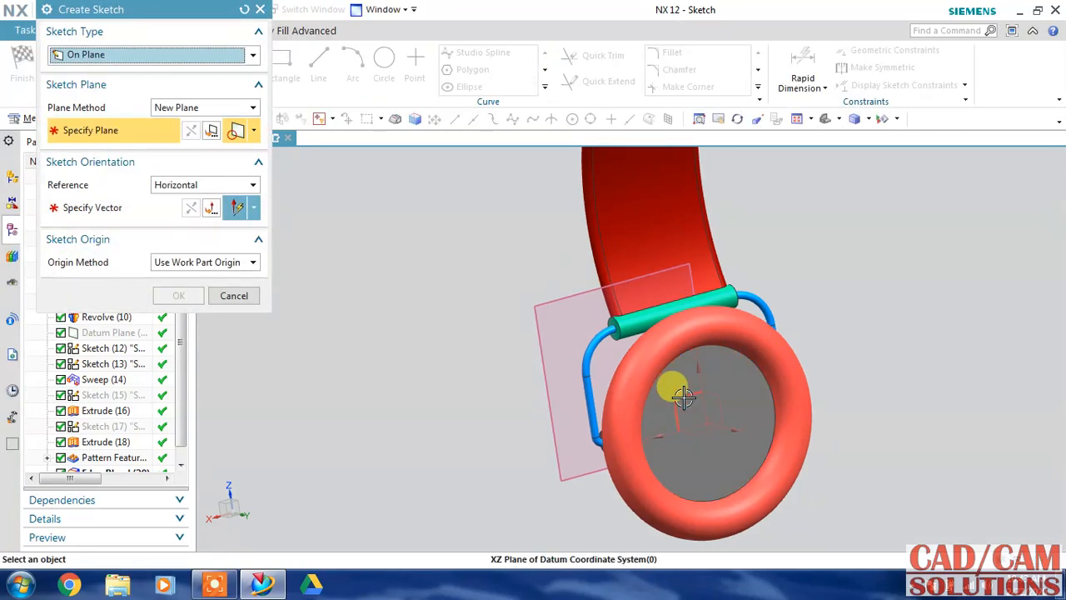
left_click(656, 397)
left_click(598, 357)
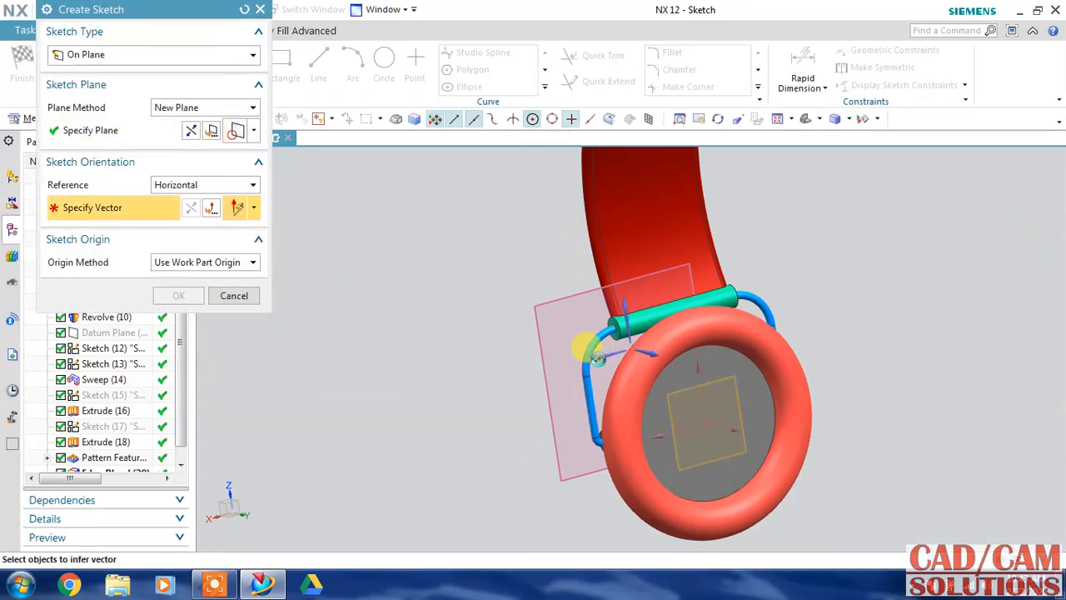
left_click(188, 291)
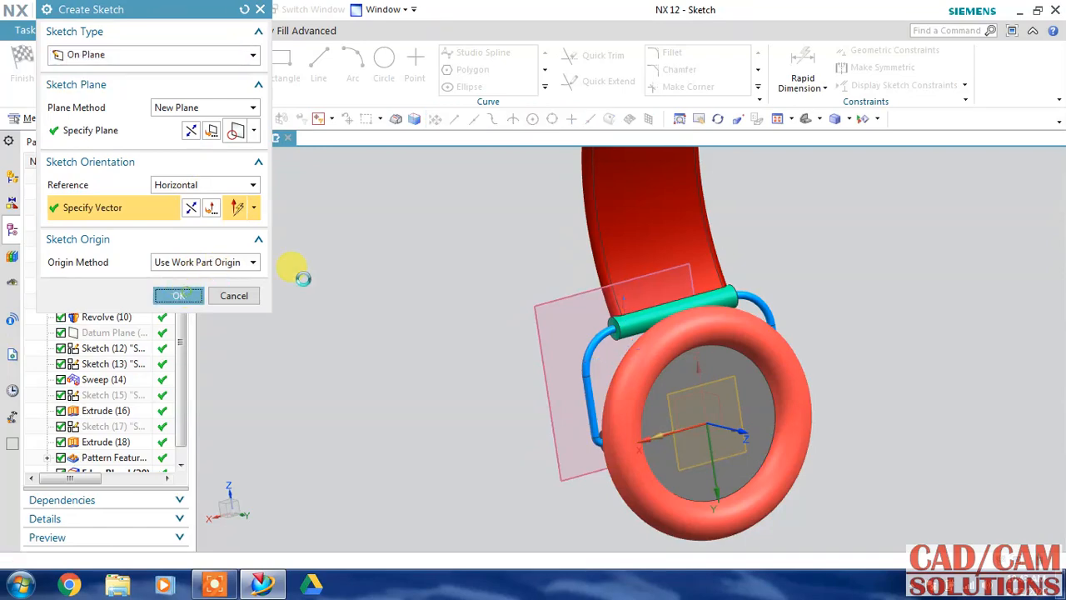
Step: Sketch a circle of 1 mm diameter centred on the sketch origin
left_click(384, 60)
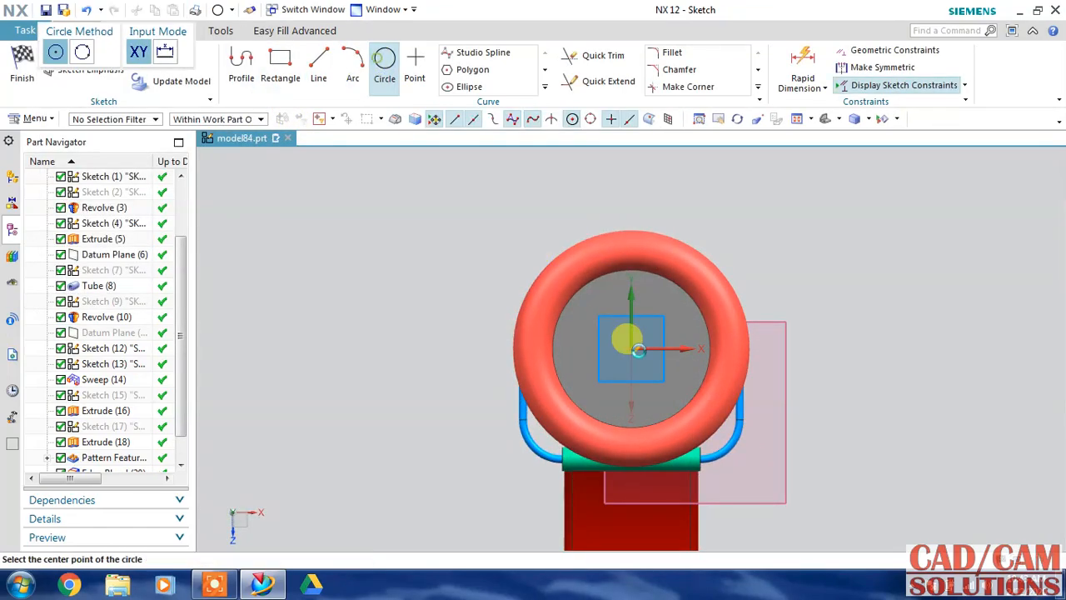
left_click(629, 348)
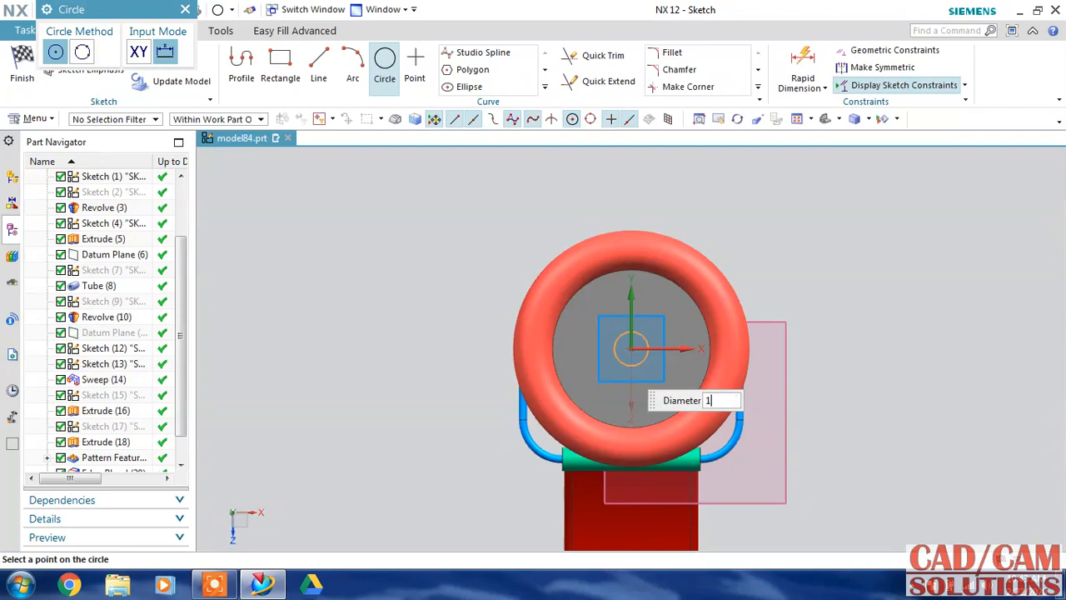
scroll(614, 358, "up", 4)
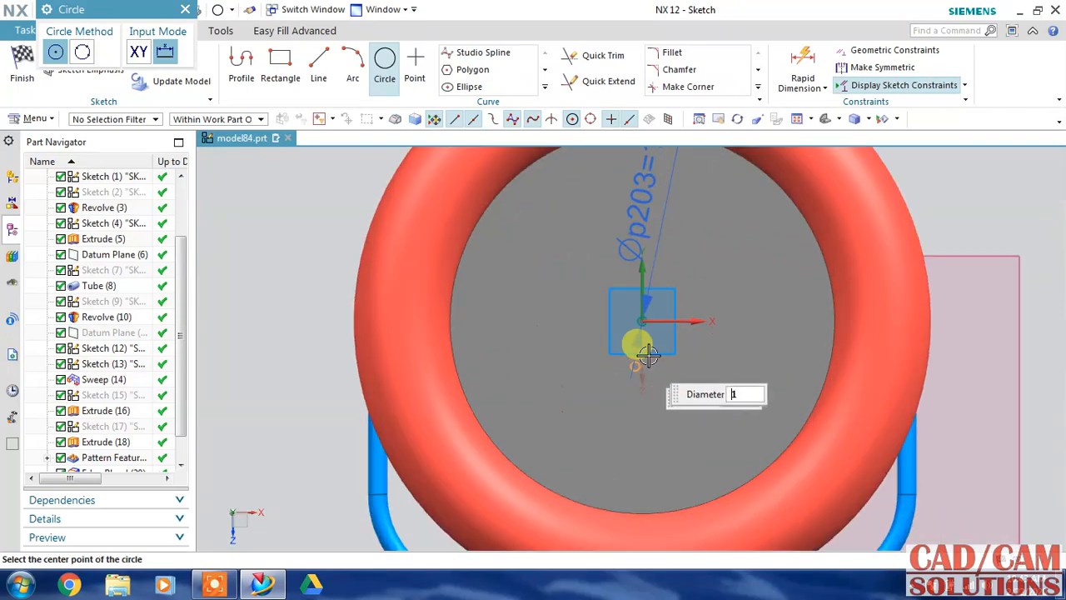
scroll(664, 274, "down", 2)
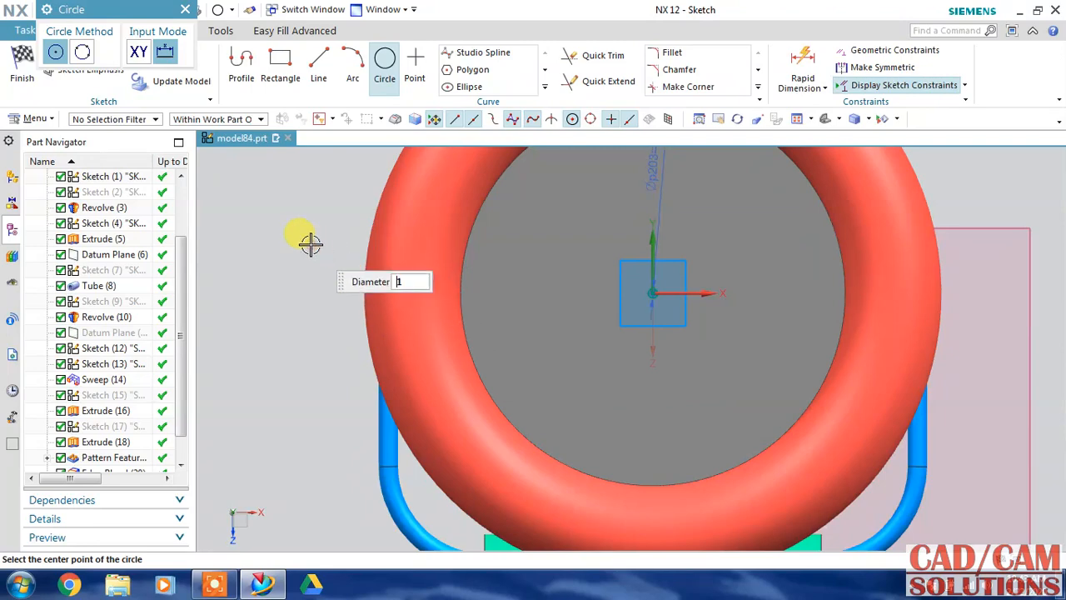
key("Escape")
scroll(353, 311, "down", 2)
Step: Set the centre circle's diameter to 2 mm and finish the sketch
left_click_drag(519, 249, 548, 213)
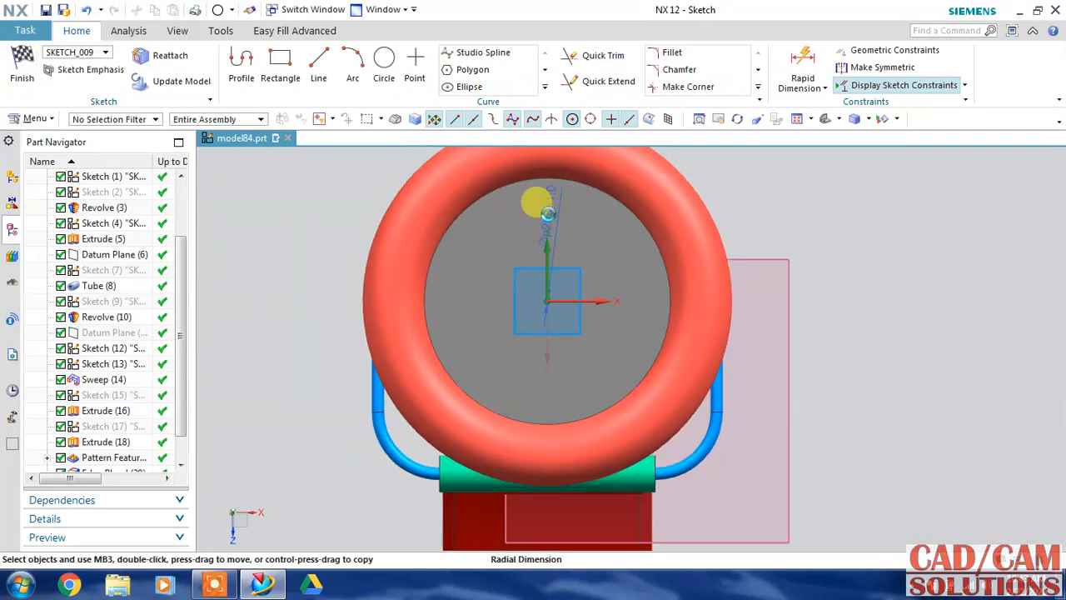
double_click(548, 214)
type("2")
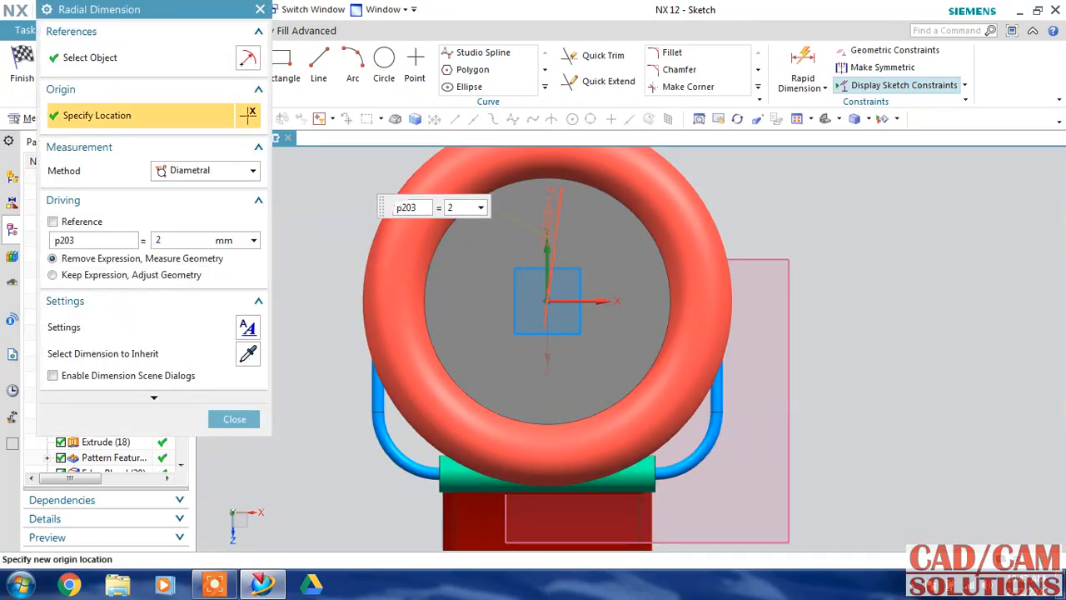
left_click(541, 213)
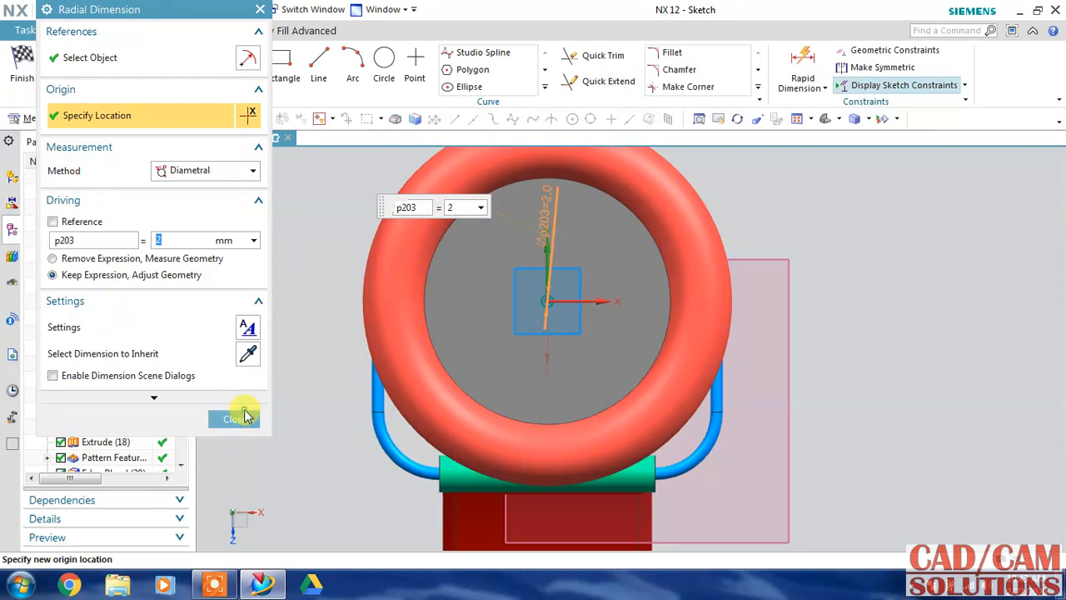
left_click(235, 418)
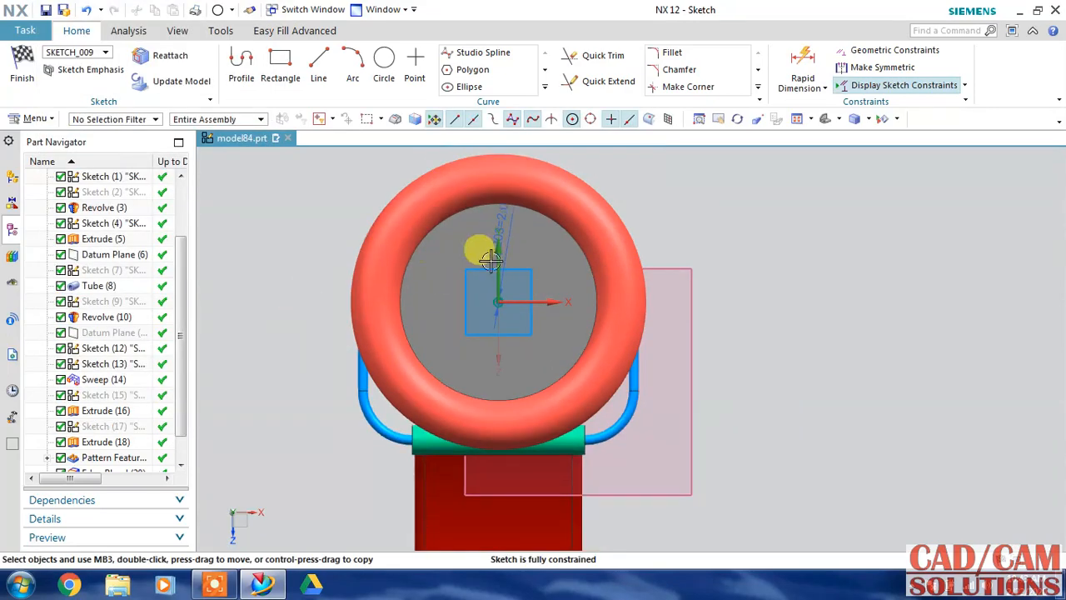
left_click(22, 66)
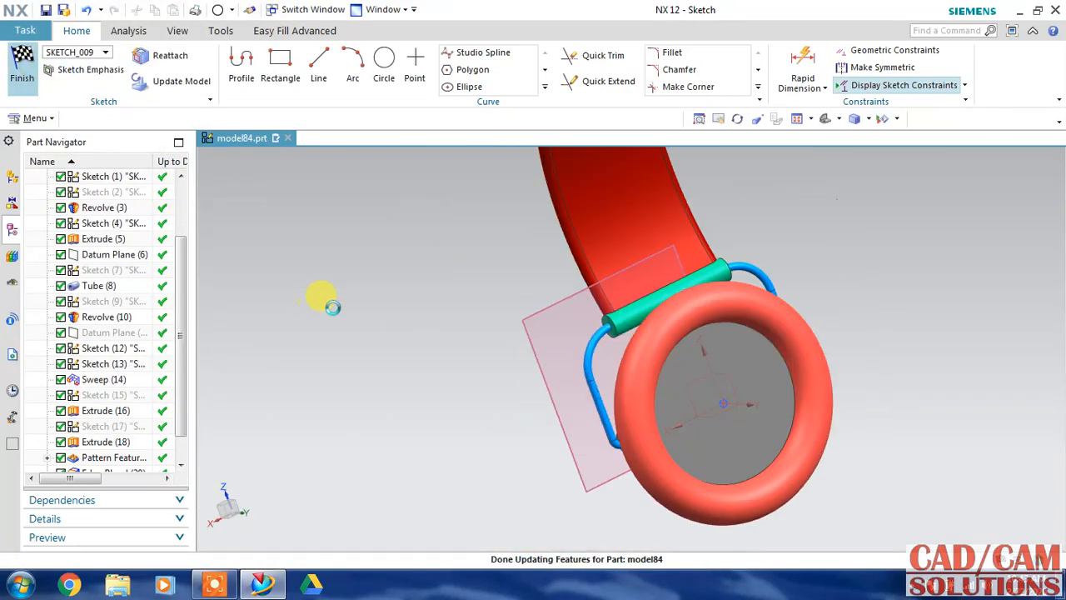
Step: Extrude the small centre circle from 0 to 3.5 mm into the hemisphere's flat face, using the Subtract Boolean
left_click(170, 67)
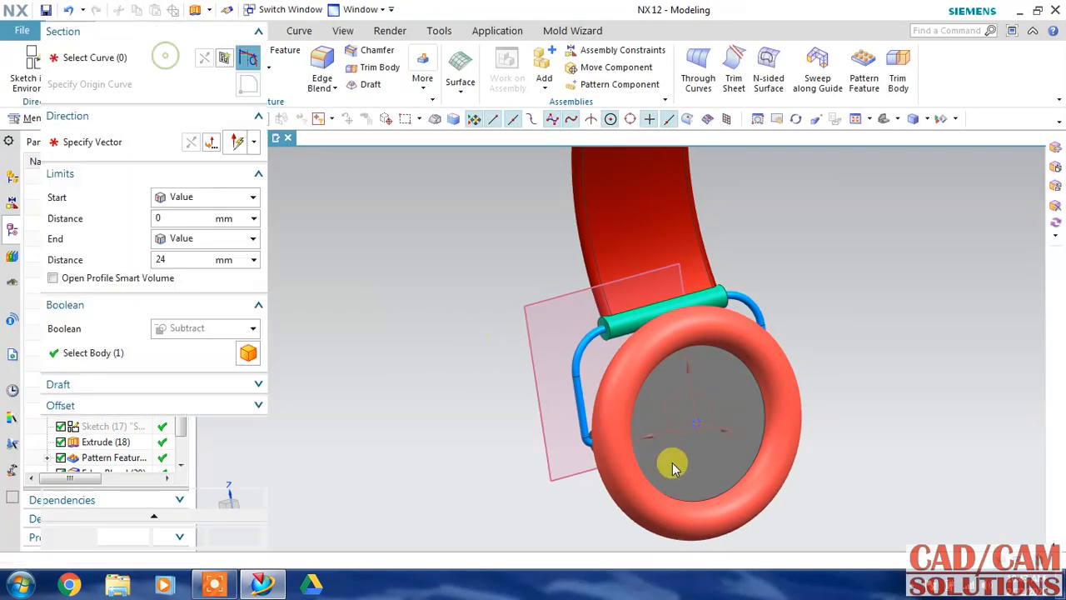
scroll(667, 440, "up", 5)
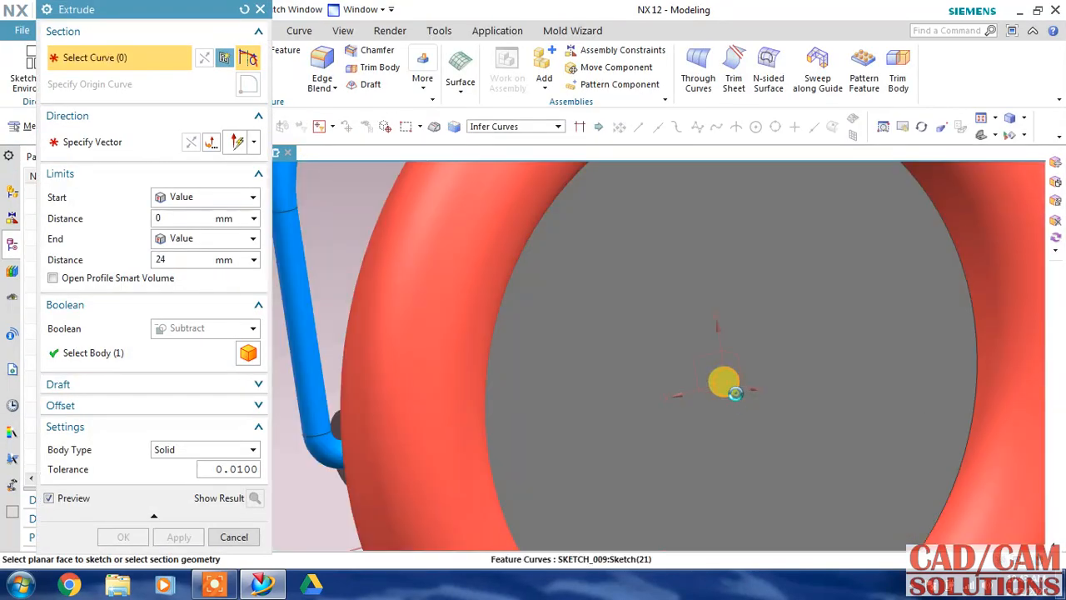
left_click(735, 393)
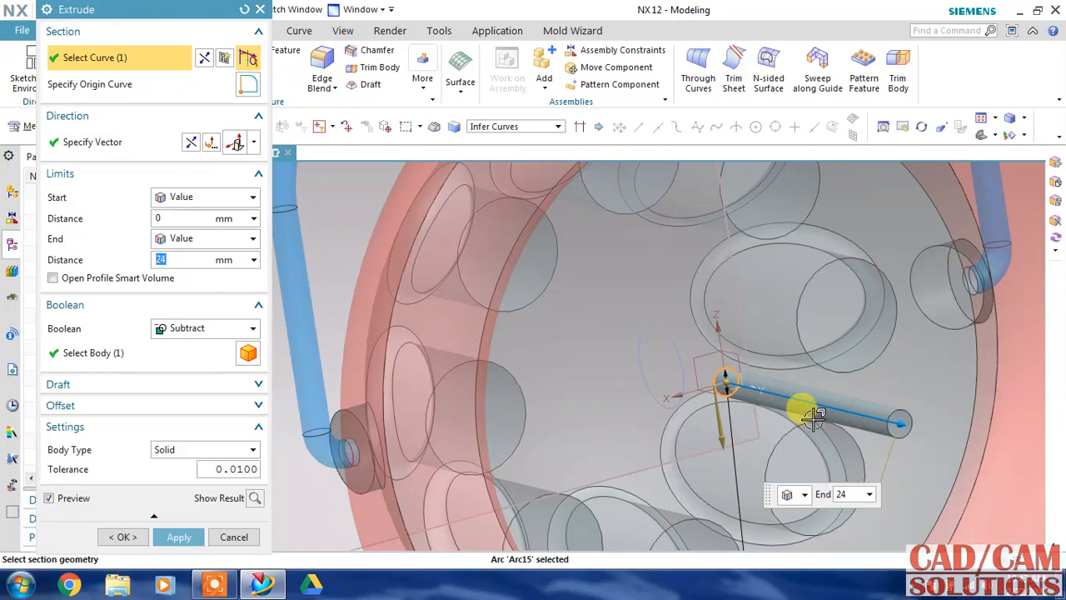
left_click_drag(814, 419, 691, 374)
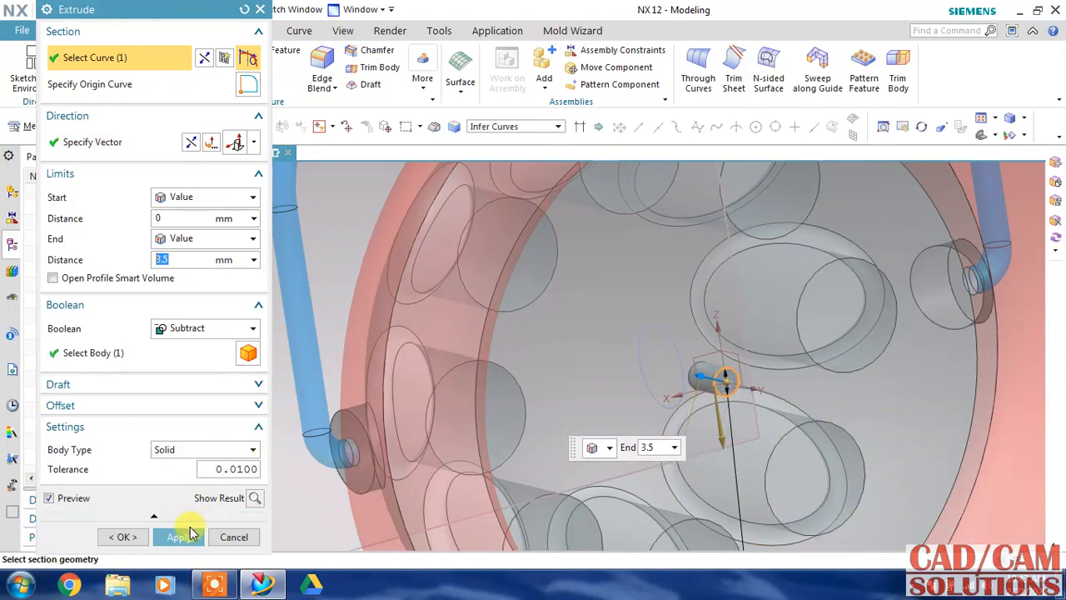
left_click(252, 498)
mouse_move(722, 386)
middle_mouse_down()
mouse_move(731, 398)
mouse_move(592, 385)
mouse_move(605, 380)
mouse_move(617, 402)
middle_mouse_up()
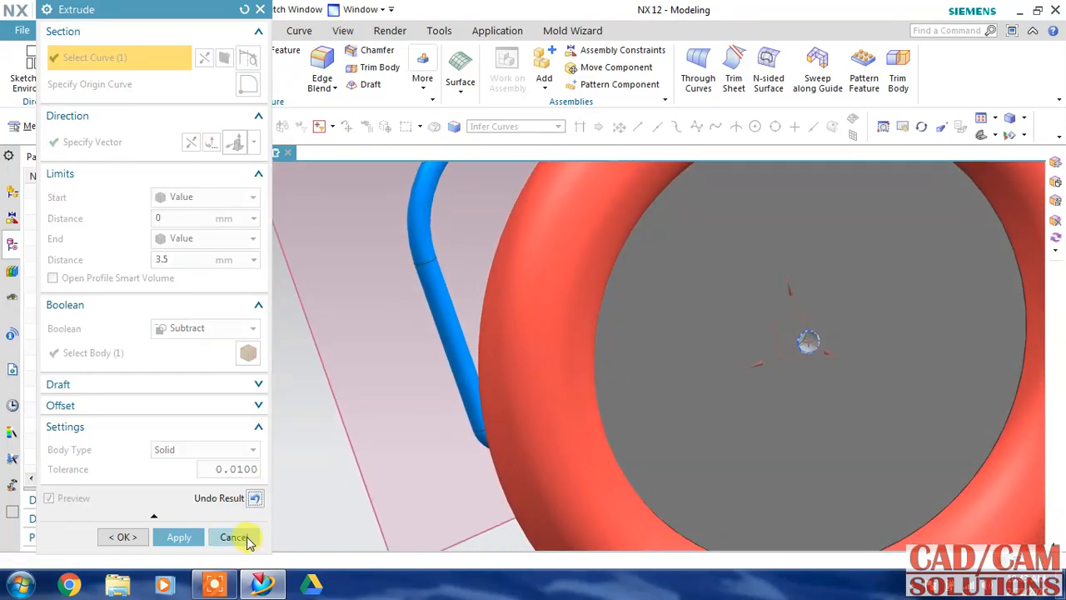
left_click(123, 536)
Step: Examine the small centre hole's extrude settings and its section sketch to check the depth and circle diameter
middle_click_drag(305, 408, 474, 323)
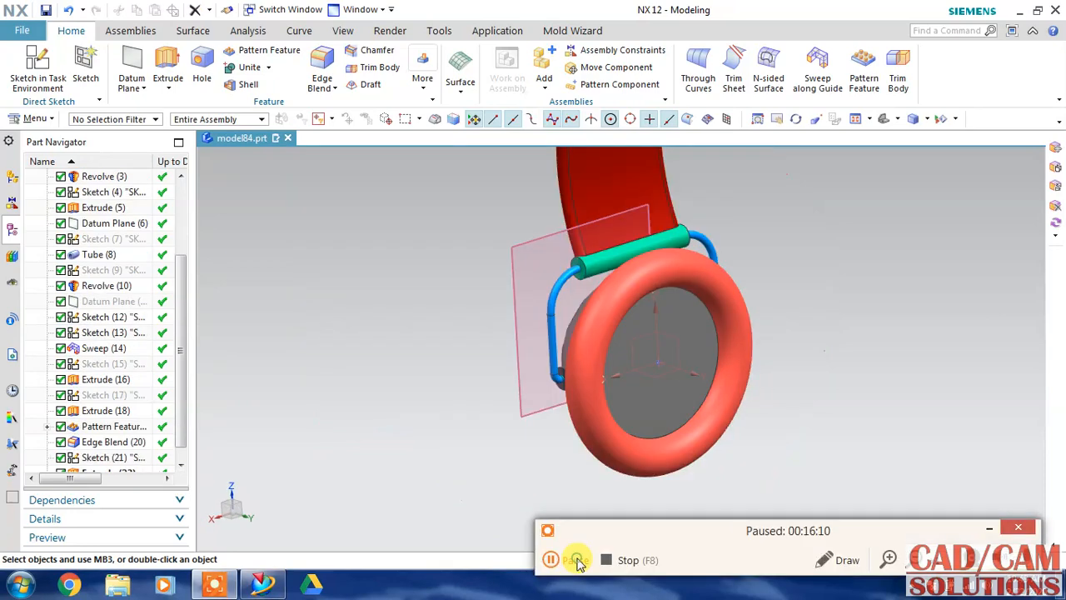
scroll(661, 367, "up", 6)
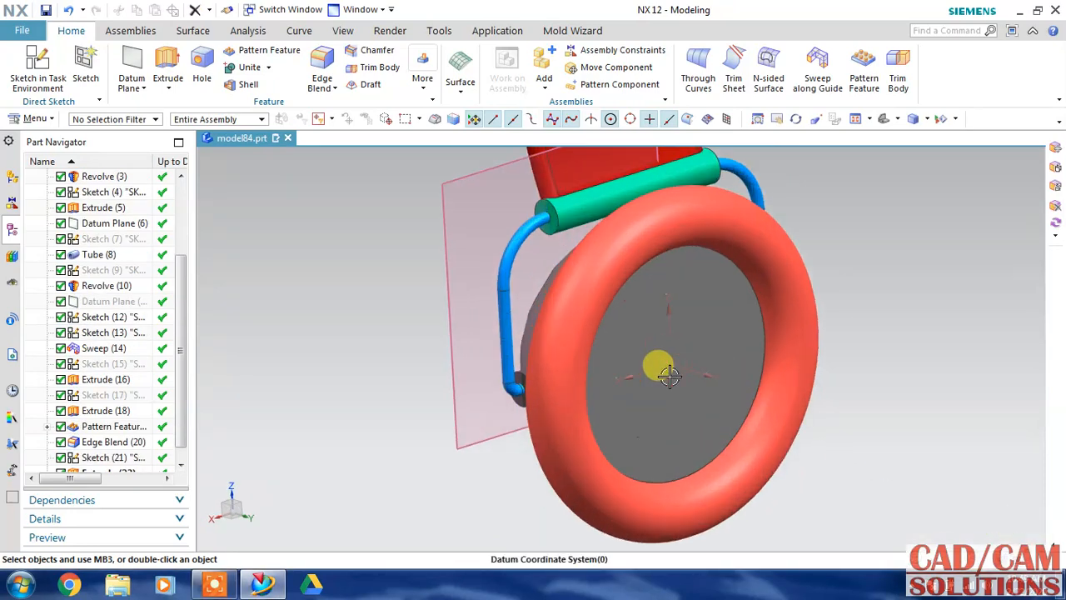
middle_click_drag(688, 361, 680, 331)
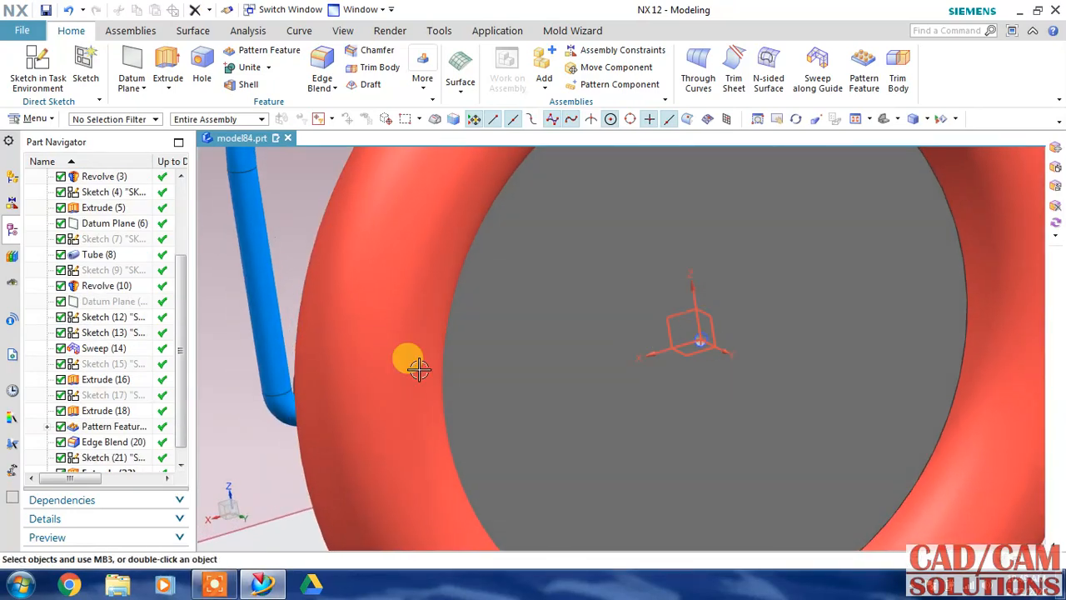
scroll(187, 385, "down", 1)
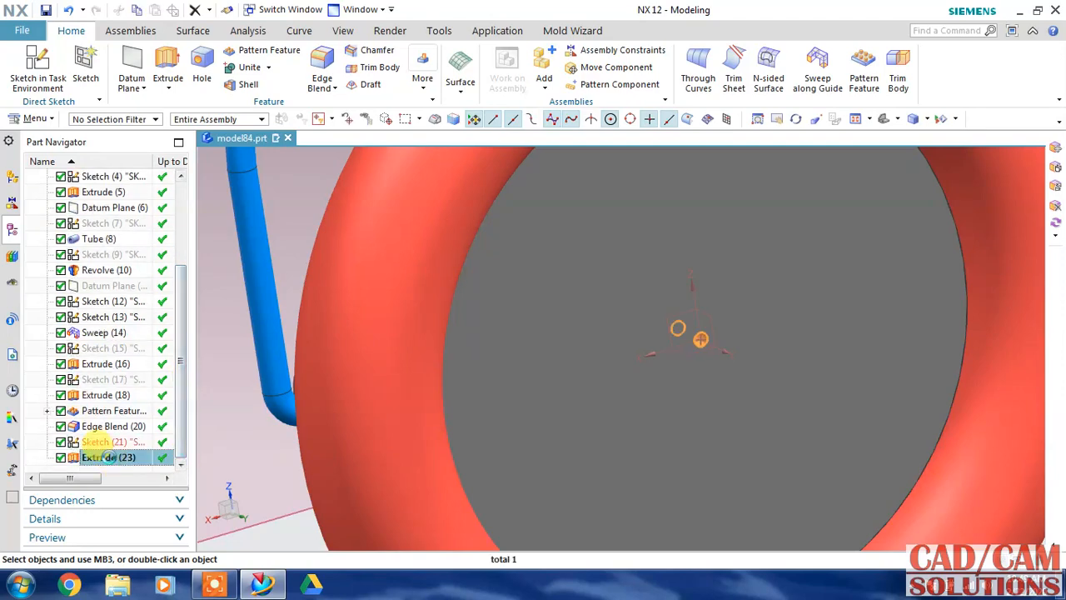
double_click(106, 457)
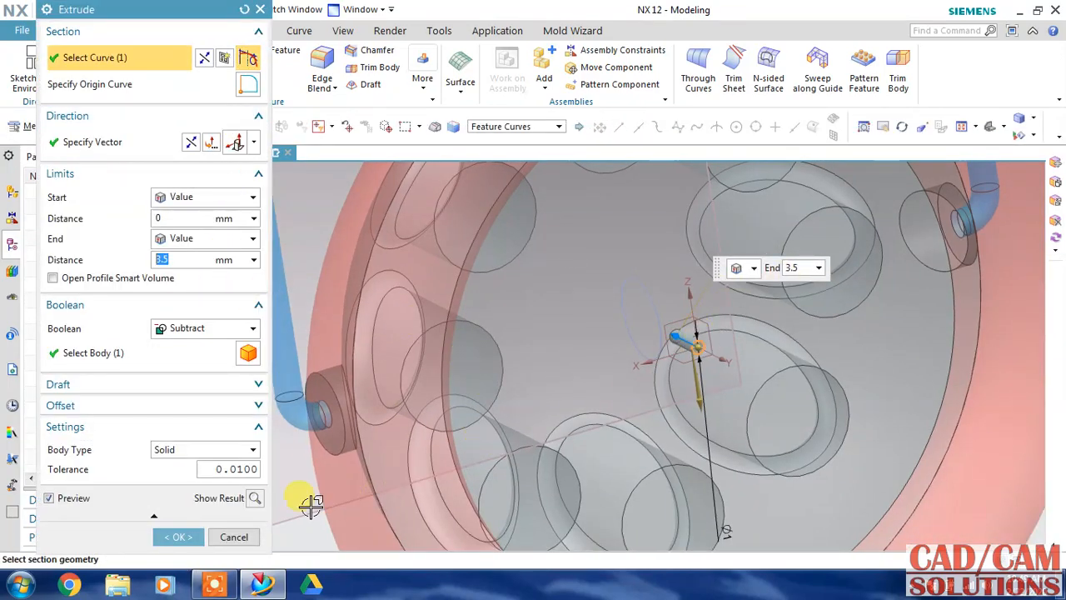
left_click(223, 58)
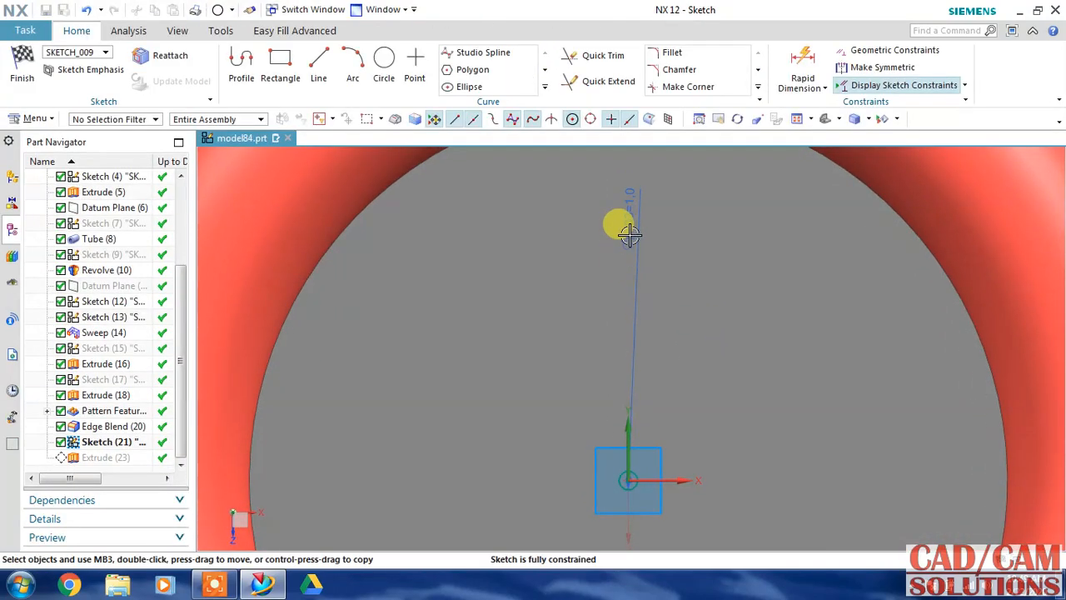
left_click(21, 67)
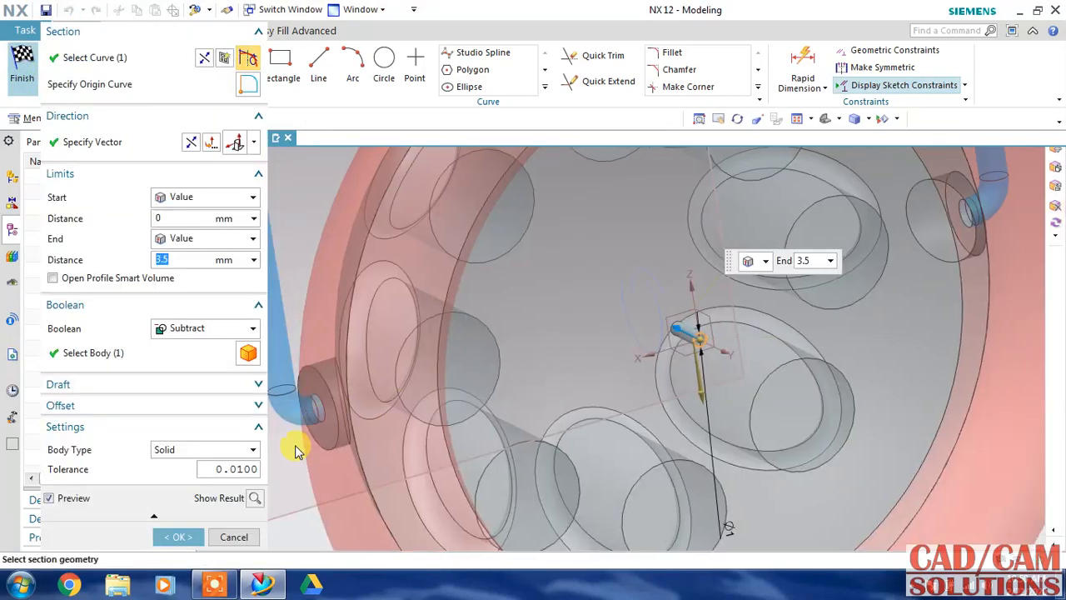
left_click(237, 537)
scroll(264, 416, "down", 3)
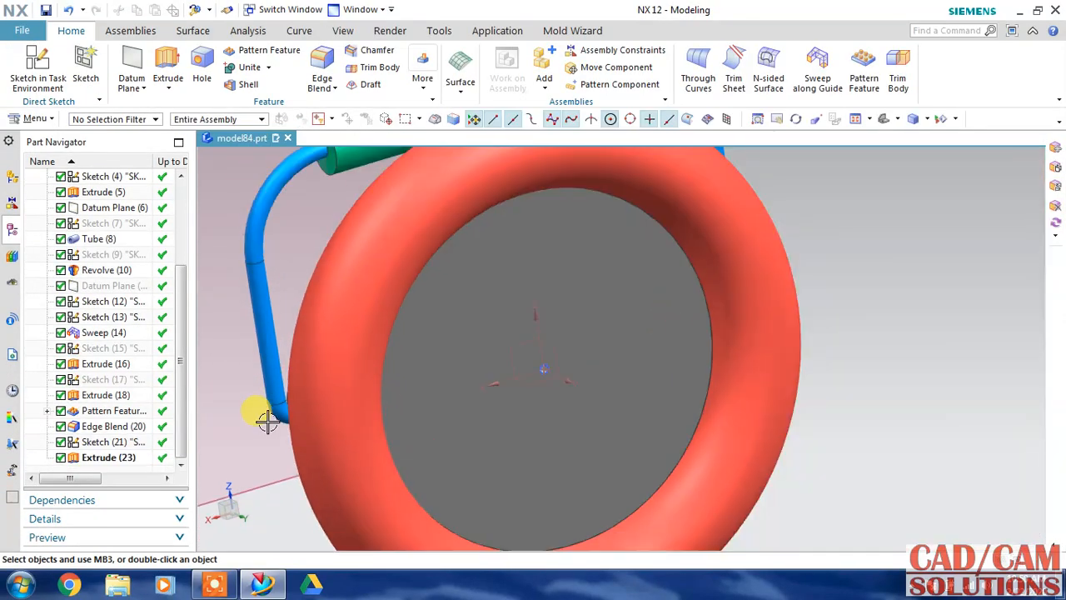
Step: Hide the sketch of the small centre circle
right_click(136, 446)
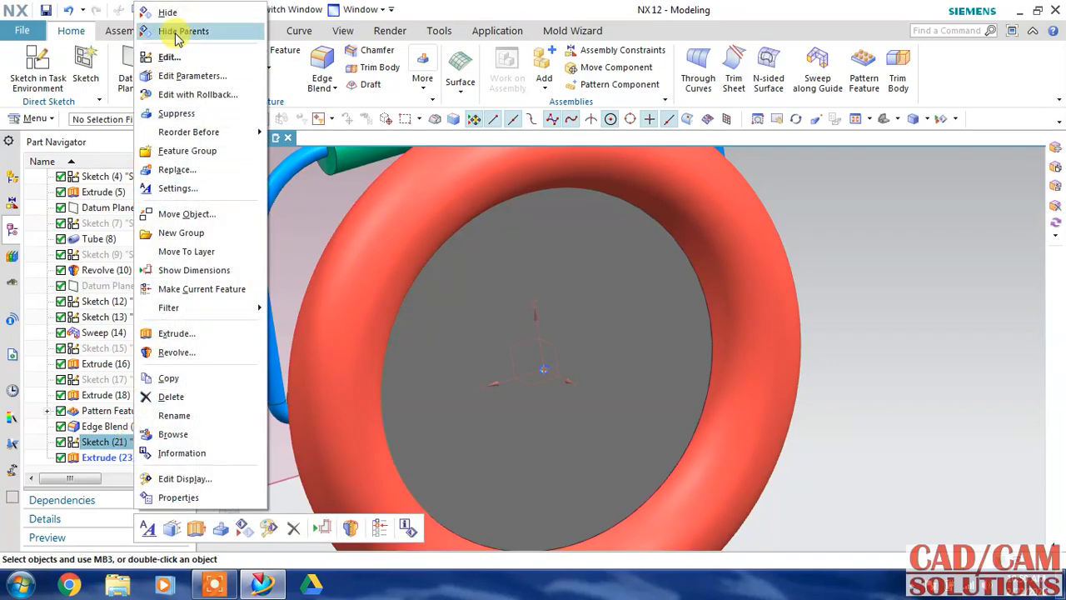
left_click(171, 28)
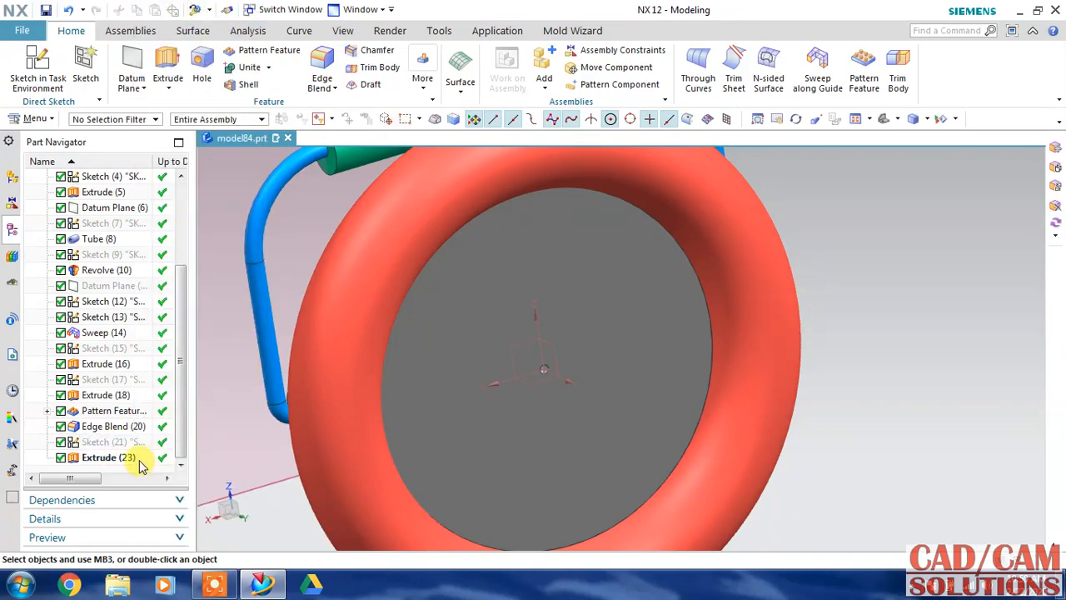
Step: Pattern the small centre hole in a left-hand spiral on the flat face: 5 turns, 3.5 mm radial pitch, 4 mm pitch, Y-axis reference
left_click(125, 458)
left_click(854, 68)
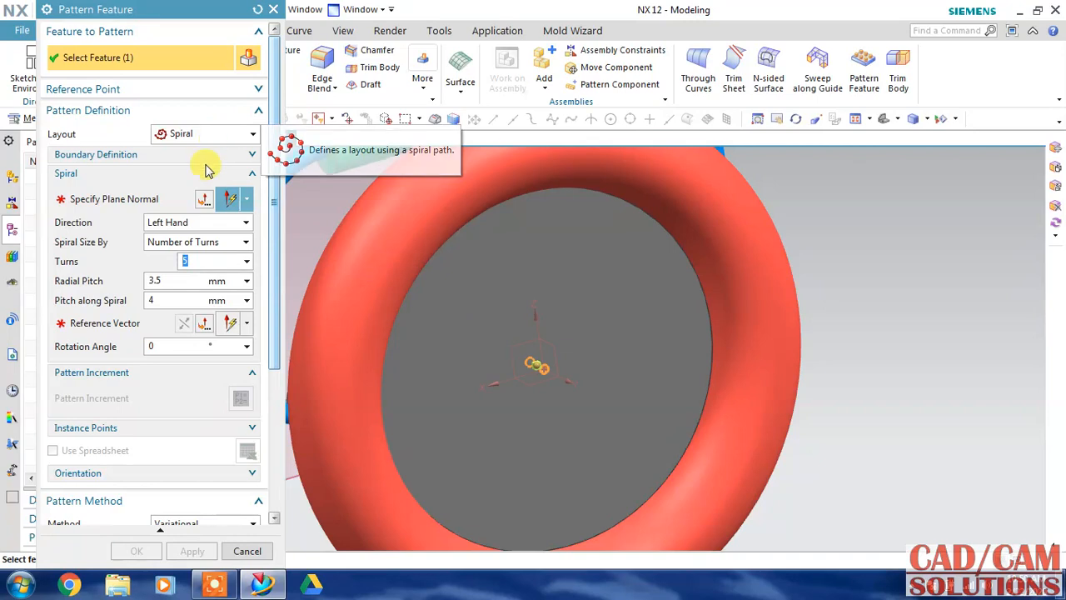
left_click(172, 200)
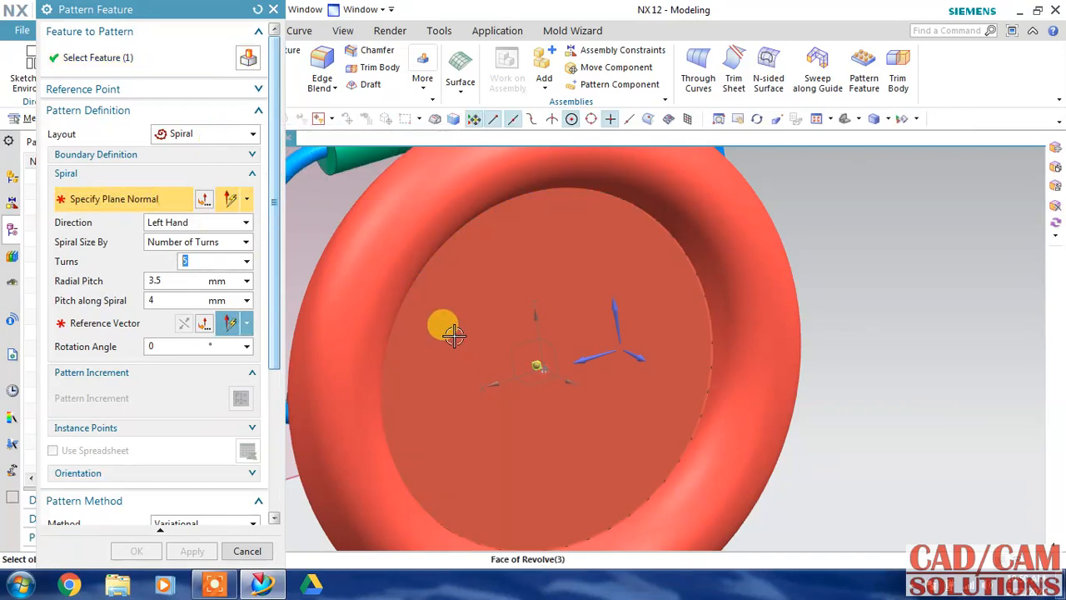
left_click(469, 350)
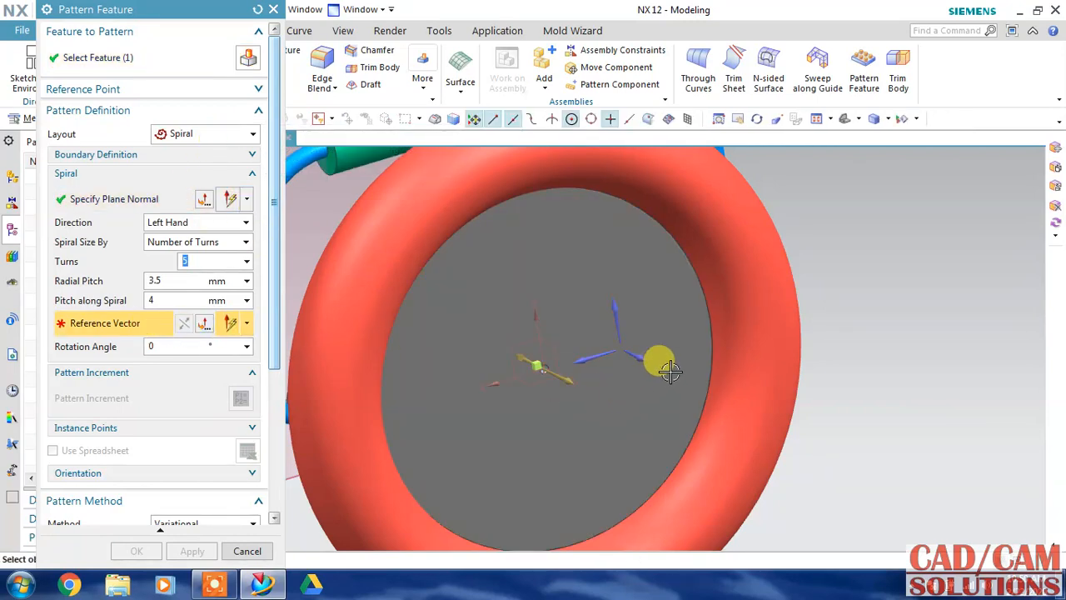
left_click(643, 354)
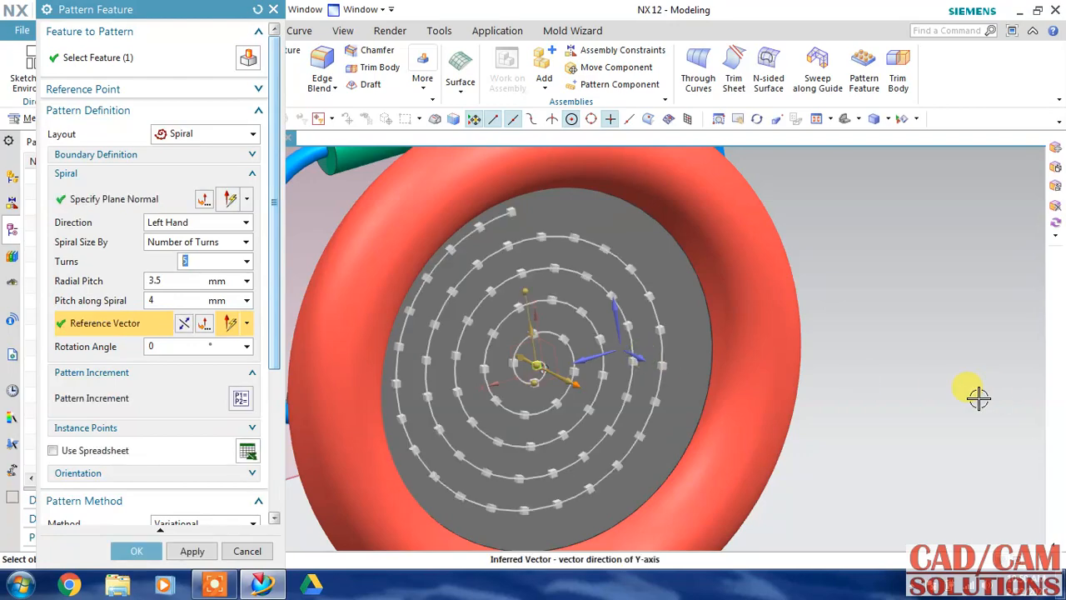
middle_click_drag(930, 355, 908, 356)
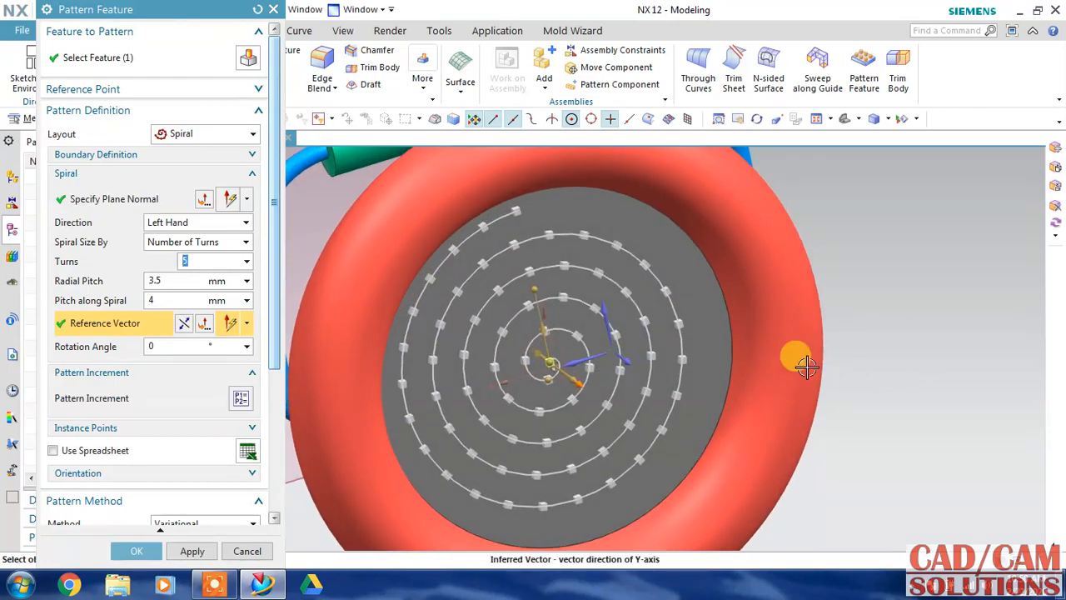
left_click(192, 281)
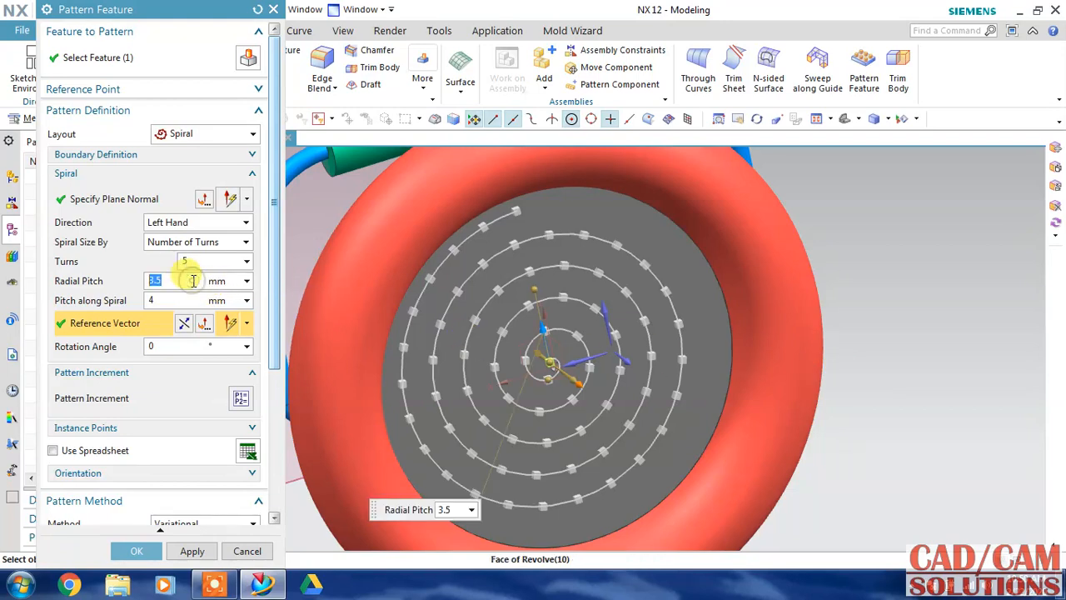
left_click(172, 301)
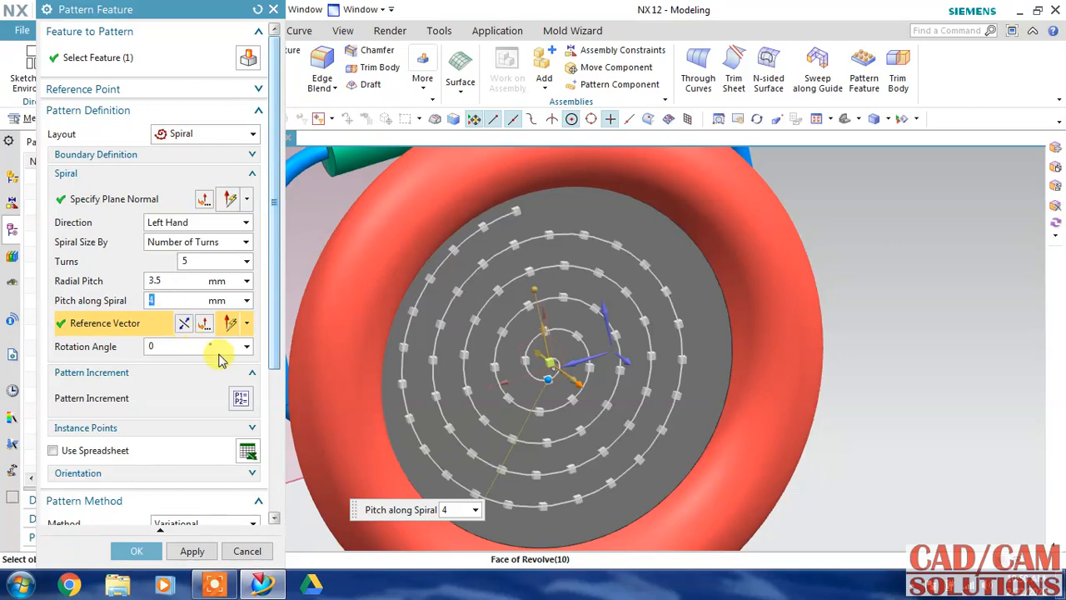
left_click_drag(273, 323, 269, 483)
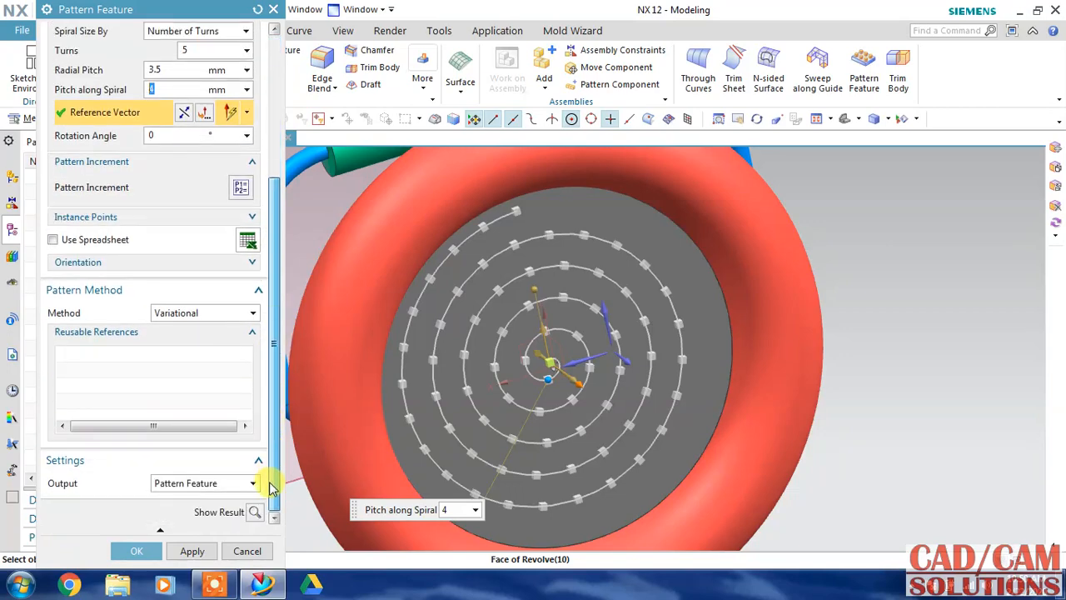
left_click(137, 551)
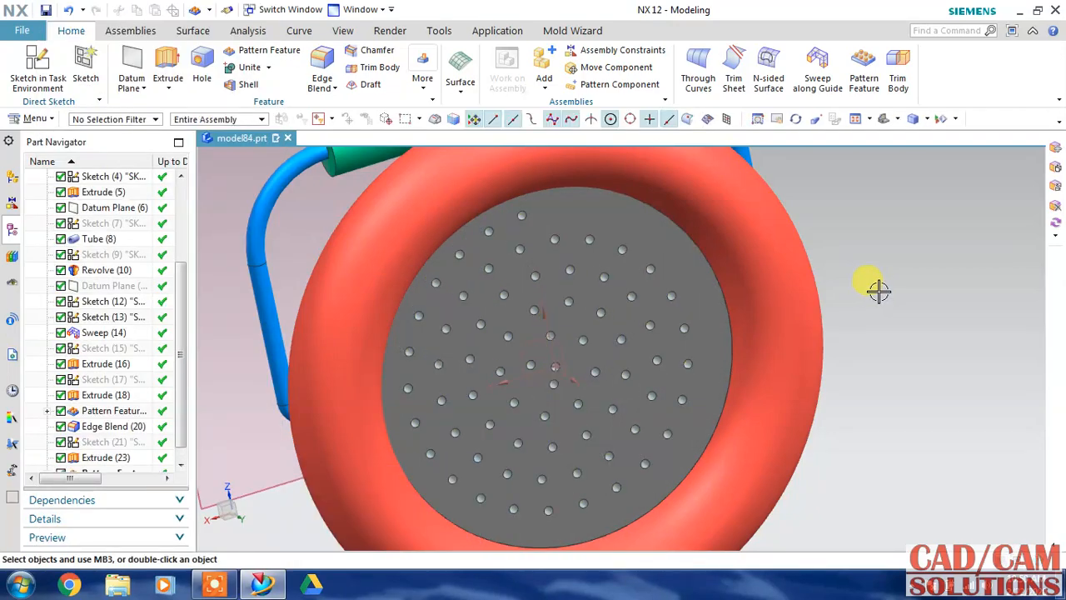
Step: Start a sketch on the XY plane of the datum coordinate system with the Y-axis as horizontal reference
scroll(879, 288, "down", 2)
middle_click_drag(875, 286, 459, 224)
scroll(867, 303, "down", 2)
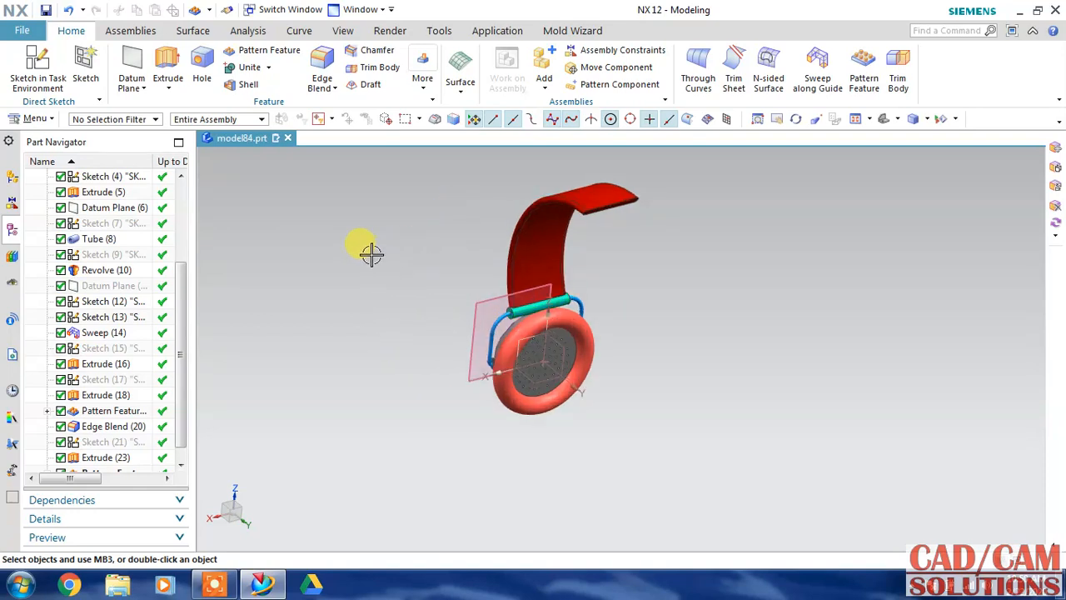
mouse_move(372, 255)
middle_mouse_down()
mouse_move(400, 257)
mouse_move(353, 252)
middle_mouse_up()
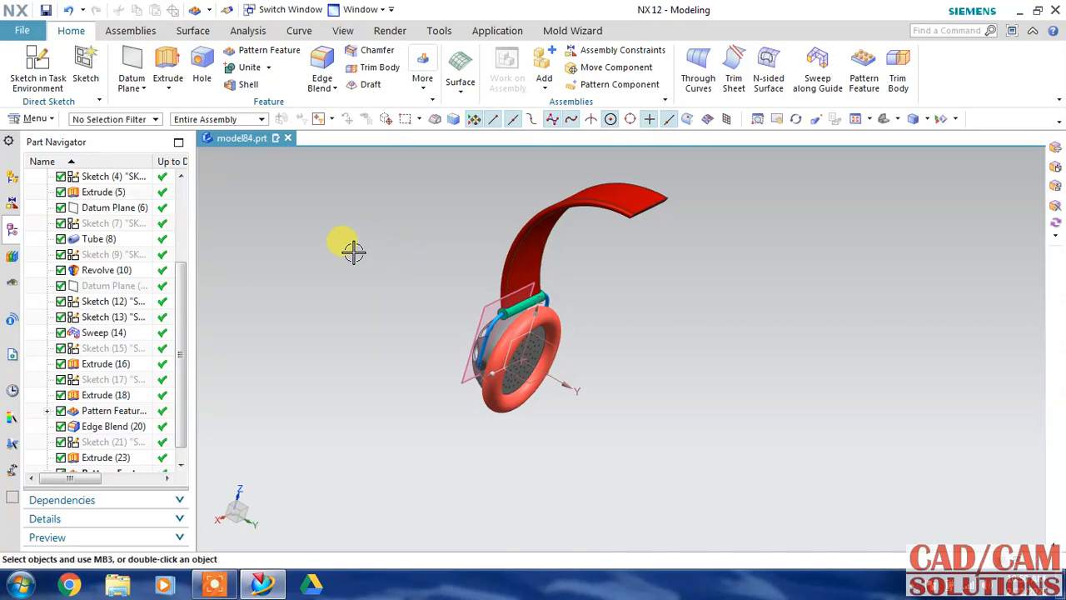
left_click(38, 79)
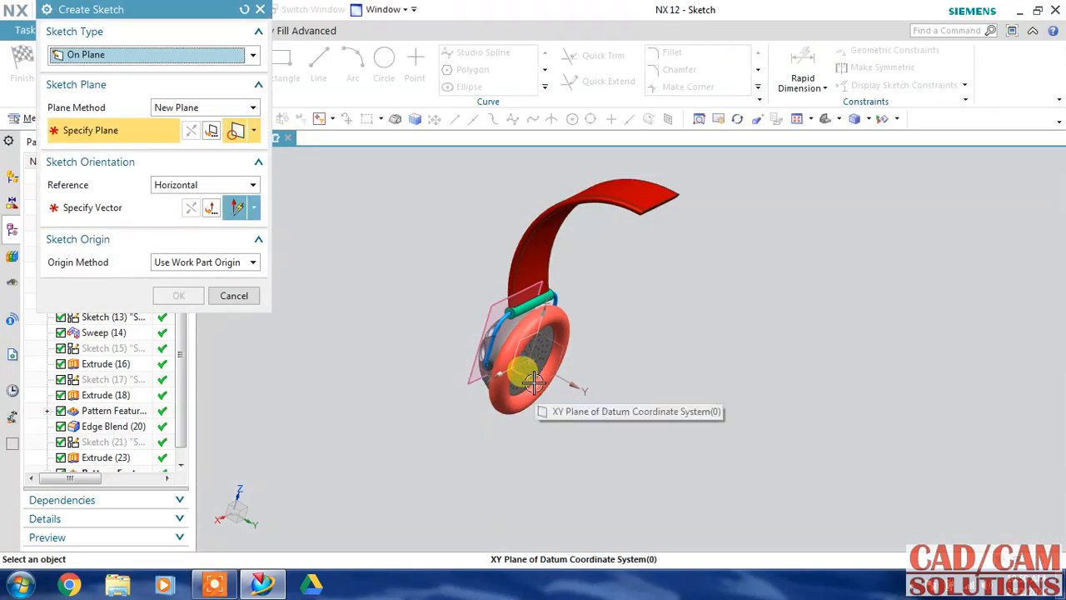
left_click(533, 381)
left_click(664, 363)
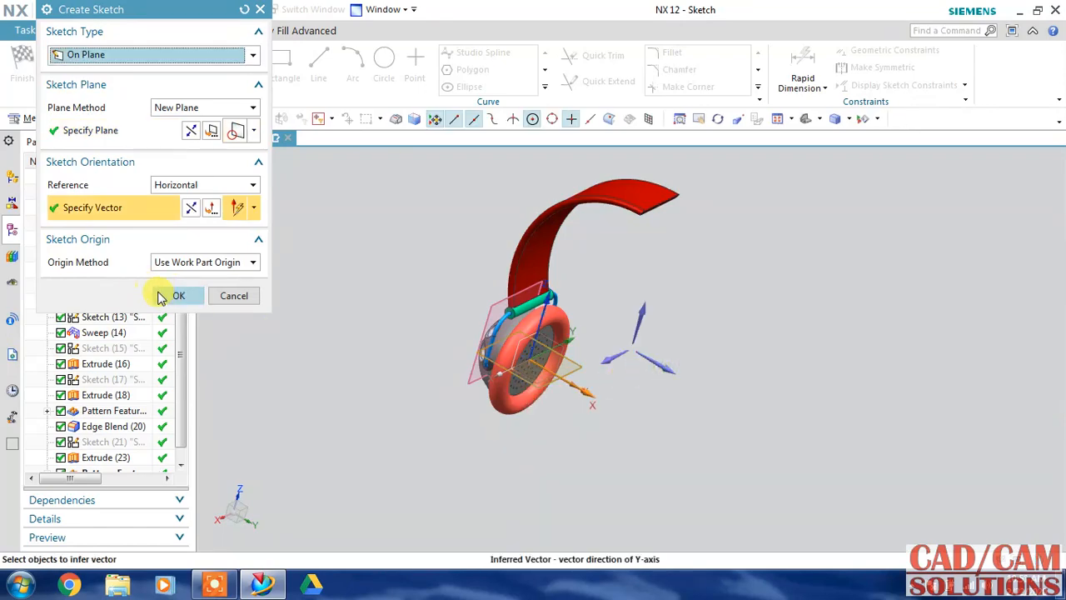
left_click(162, 297)
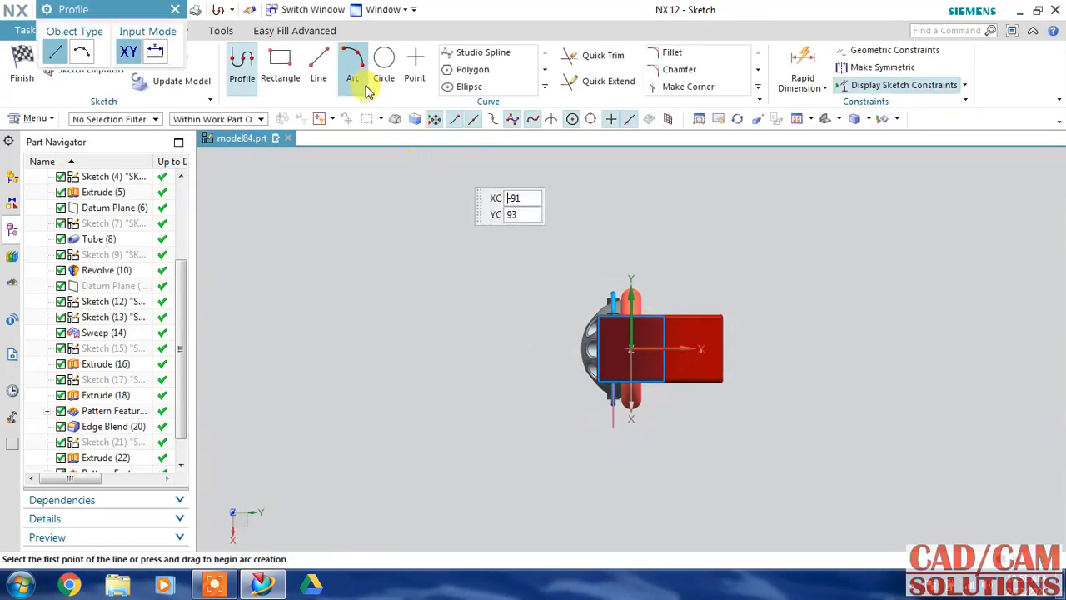
Step: Sketch a 15 mm diameter circle centred on the midpoint of the band's end edge and finish the sketch
left_click(382, 66)
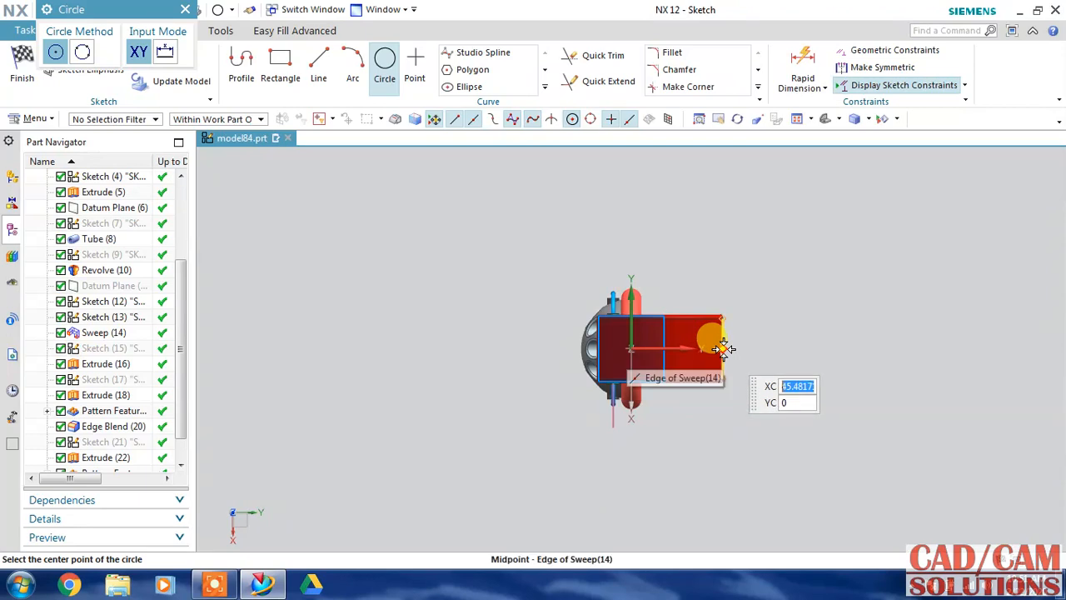
left_click(724, 348)
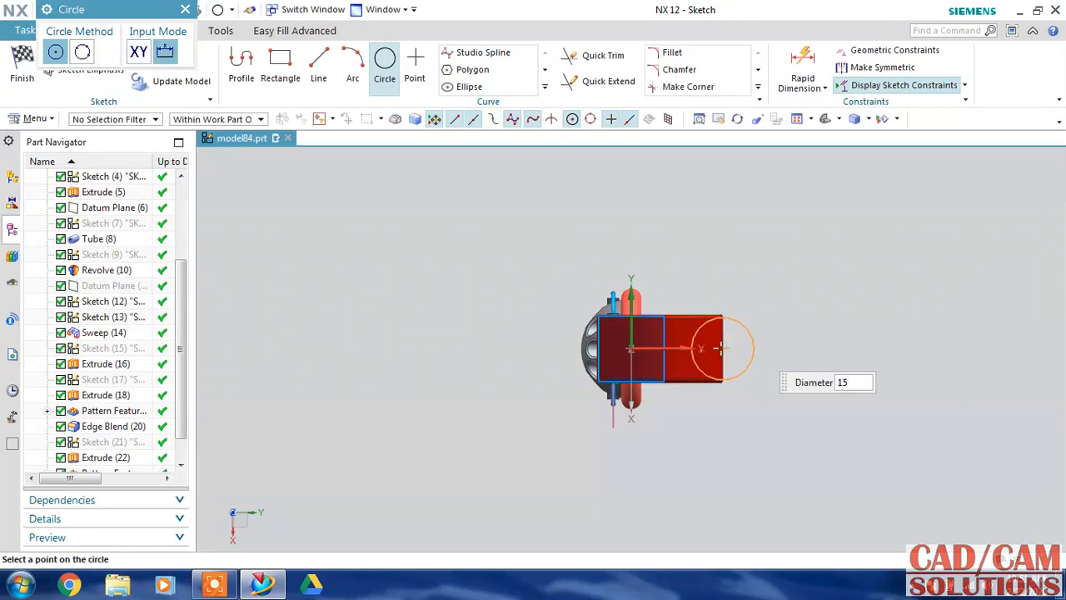
left_click(753, 344)
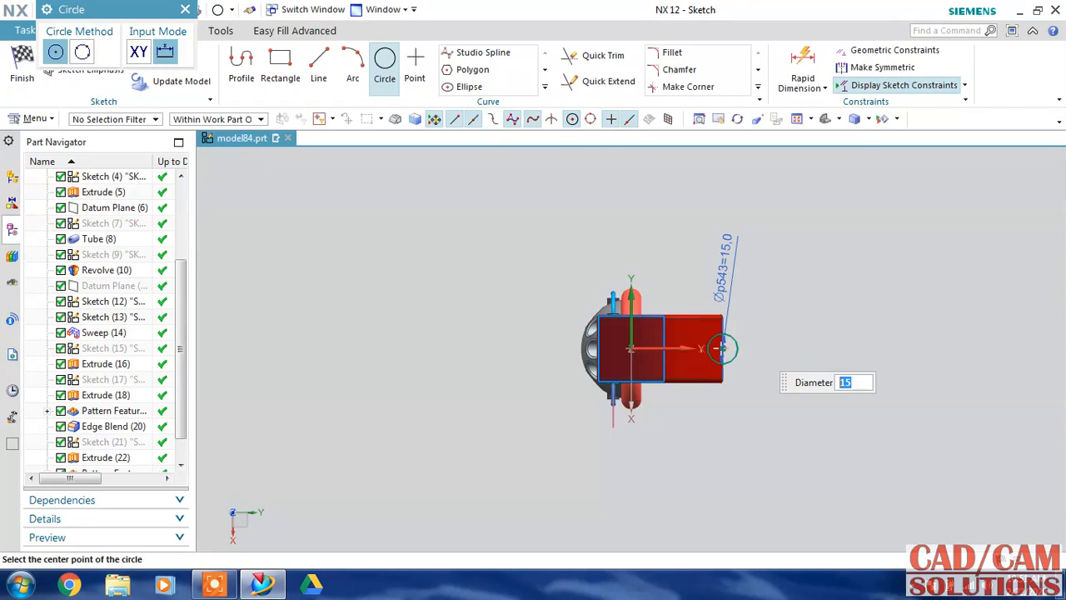
left_click(23, 60)
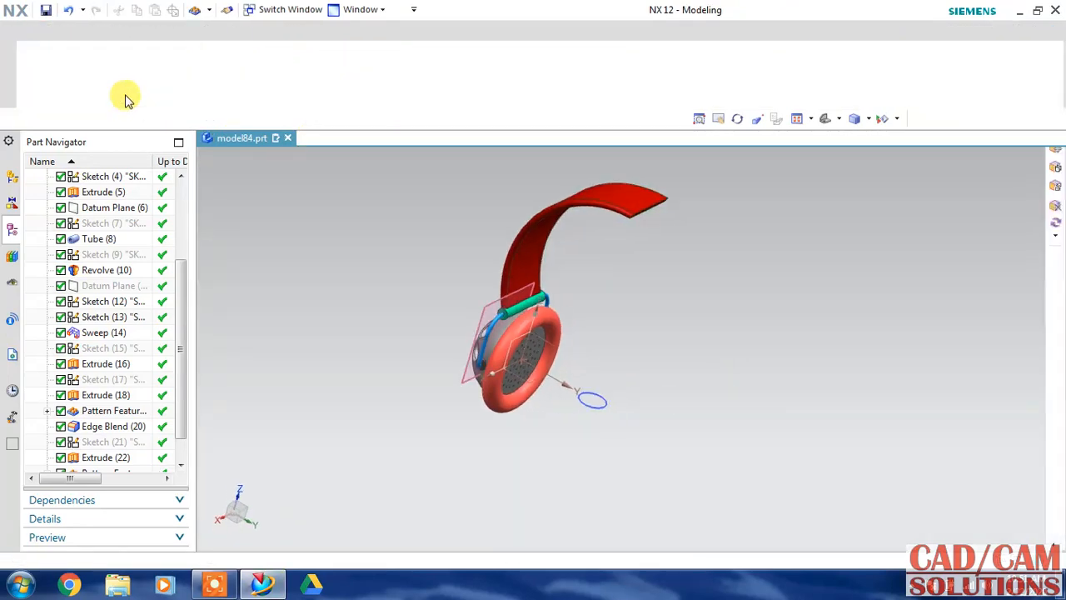
Step: Extrude the 15 mm circle from 95 to 125 mm with the Subtract Boolean to notch the band's end
left_click(166, 63)
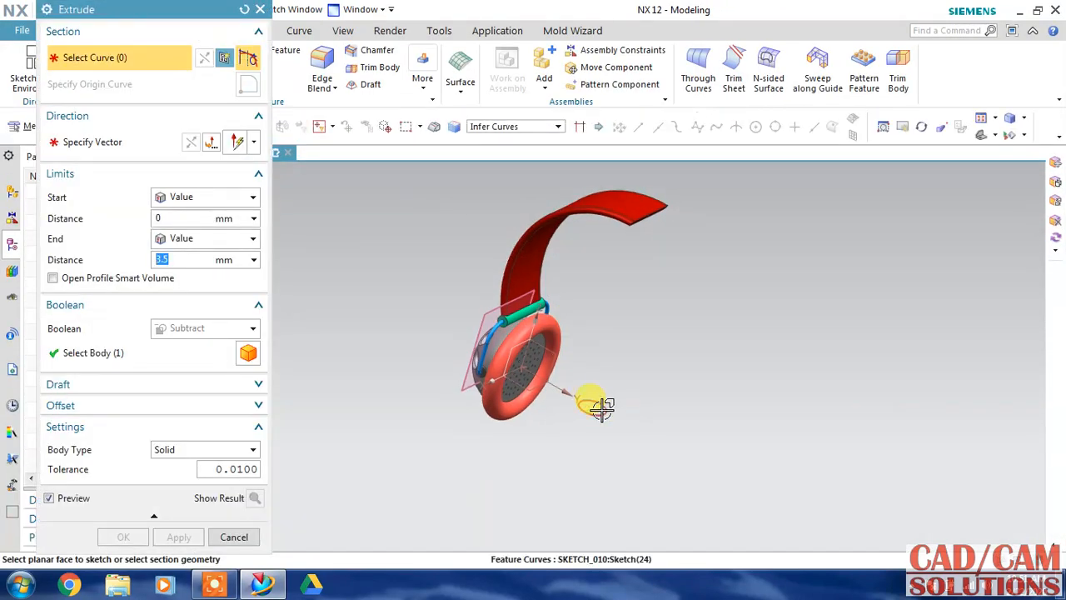
left_click(598, 404)
left_click_drag(595, 385, 649, 190)
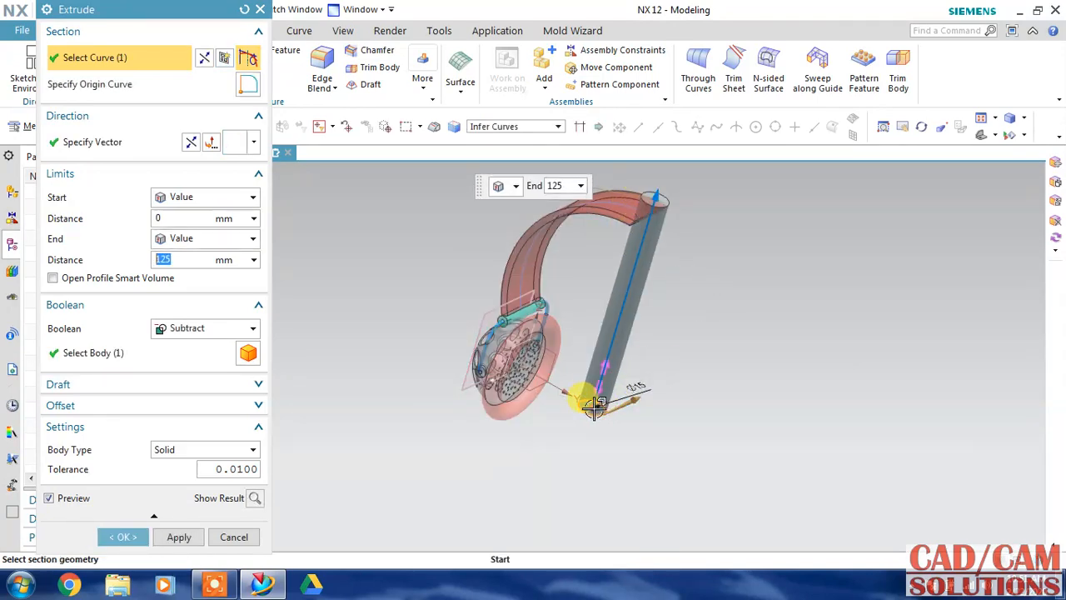
left_click_drag(595, 406, 625, 238)
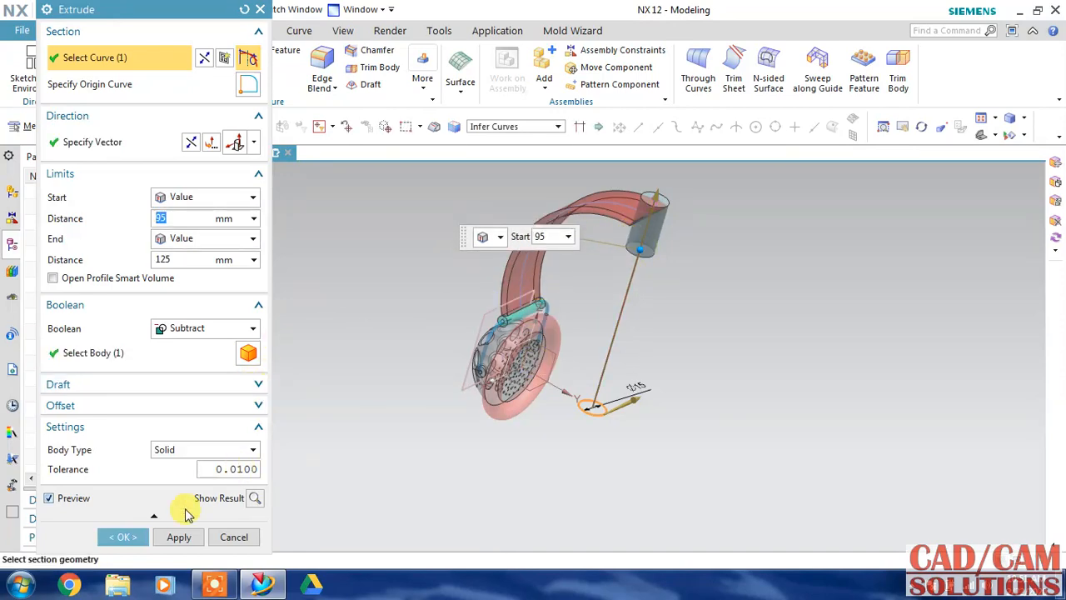
left_click(127, 538)
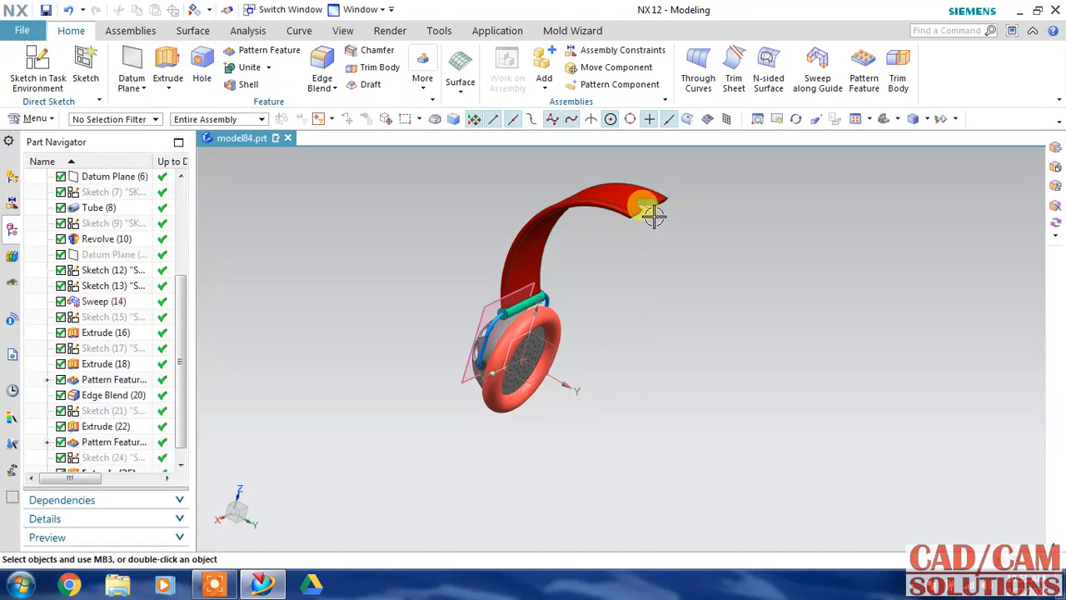
Step: Hide the remaining band sketch, Sketch (13), and the datum plane beside the hemisphere
scroll(639, 196, "up", 5)
scroll(648, 291, "down", 5)
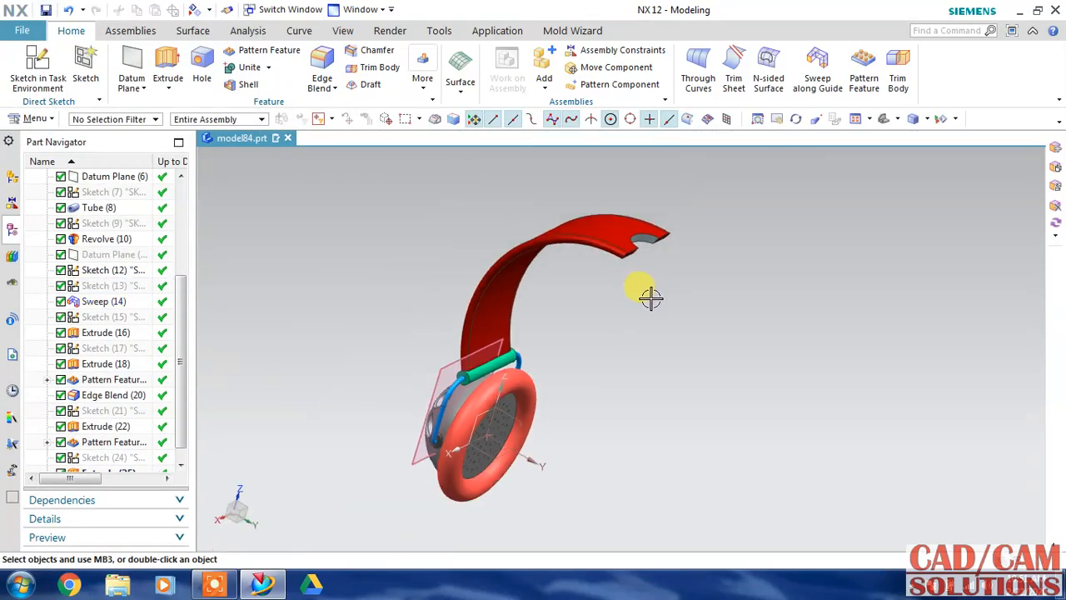
mouse_move(647, 290)
middle_mouse_down()
mouse_move(659, 321)
mouse_move(642, 305)
middle_mouse_up()
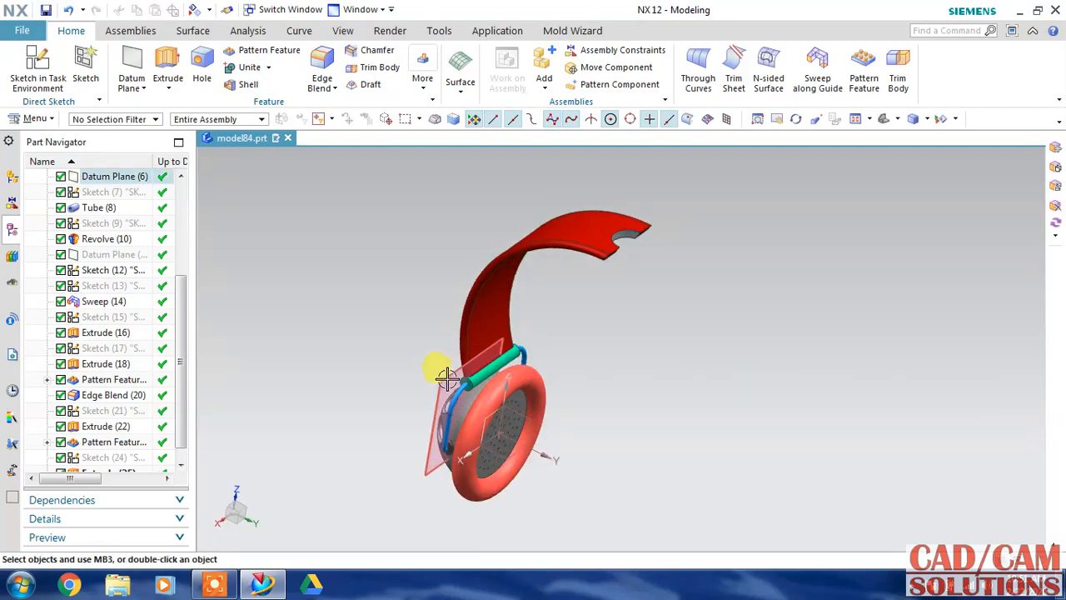
left_click(621, 400)
middle_click_drag(629, 405, 557, 428)
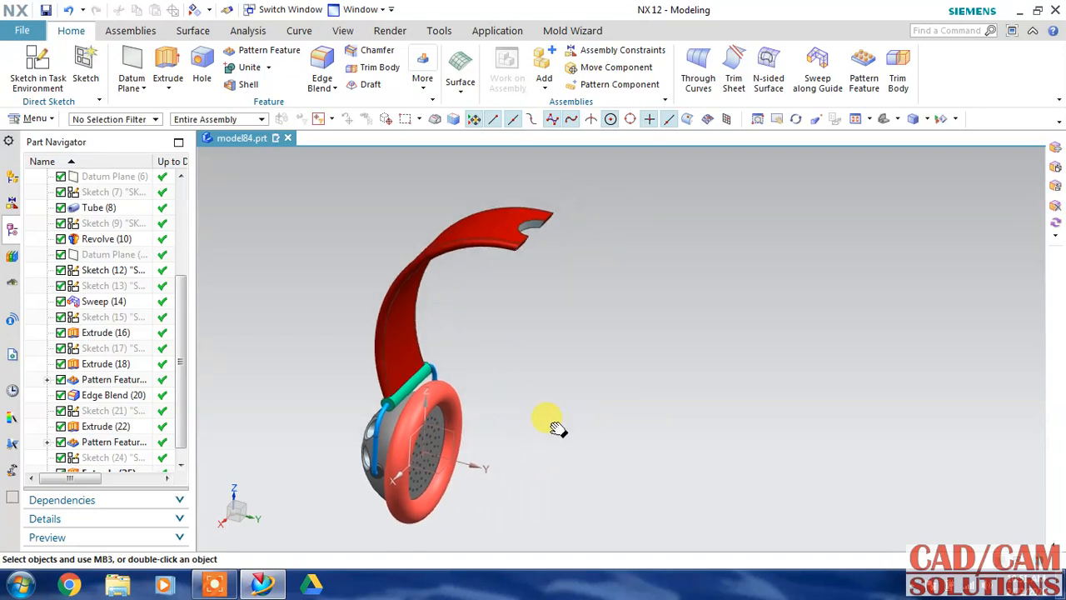
Step: Start a circular Pattern Feature of the band-end cut with the X-axis as rotation vector
mouse_move(556, 334)
middle_mouse_down()
mouse_move(524, 312)
mouse_move(543, 323)
middle_mouse_up()
left_click(533, 238)
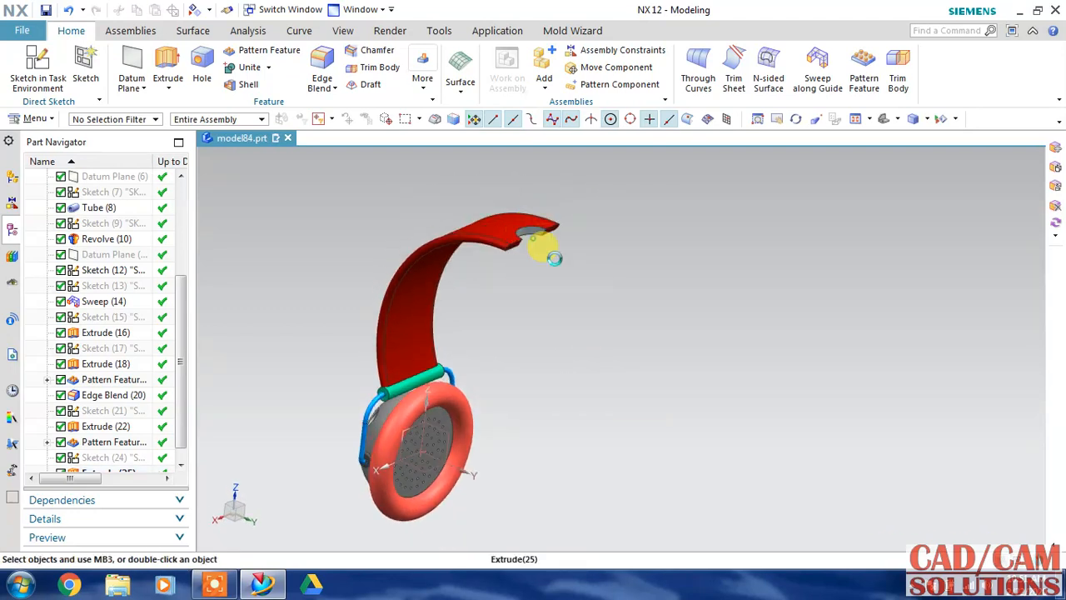
left_click(864, 66)
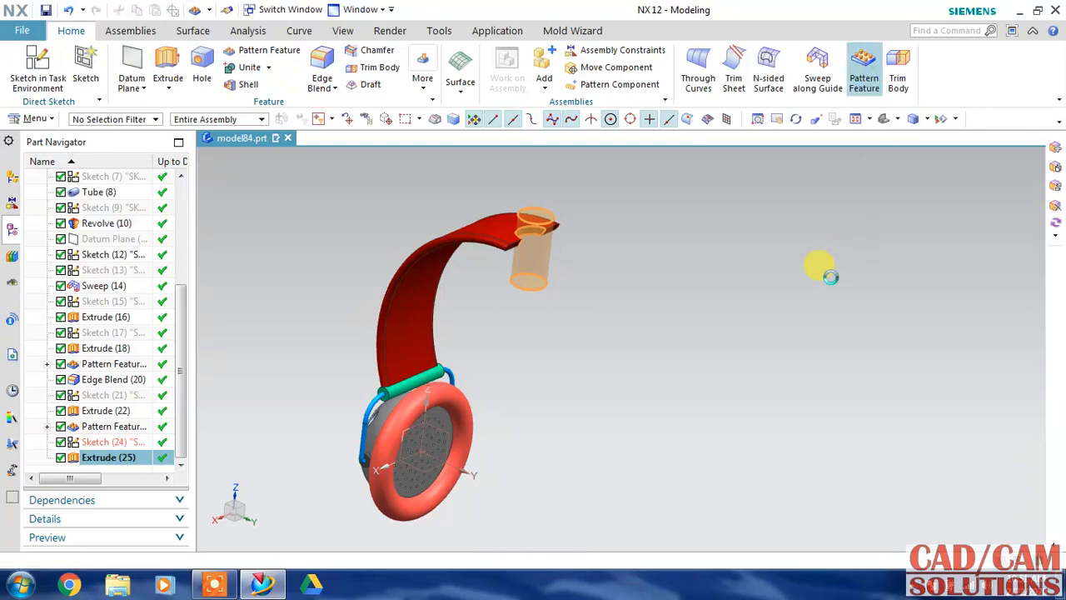
left_click(200, 134)
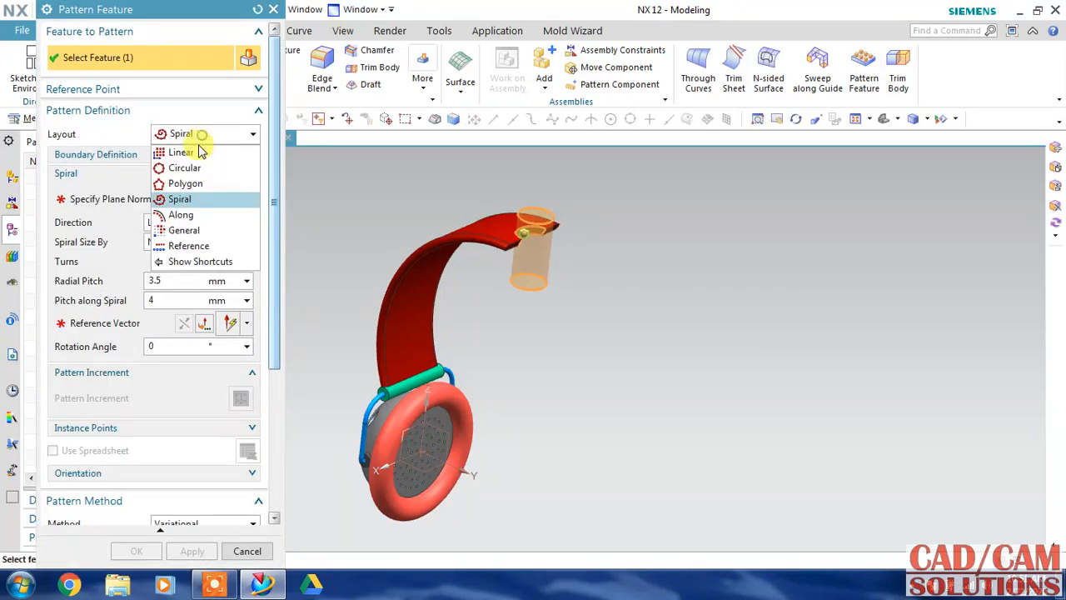
left_click(191, 167)
left_click(138, 204)
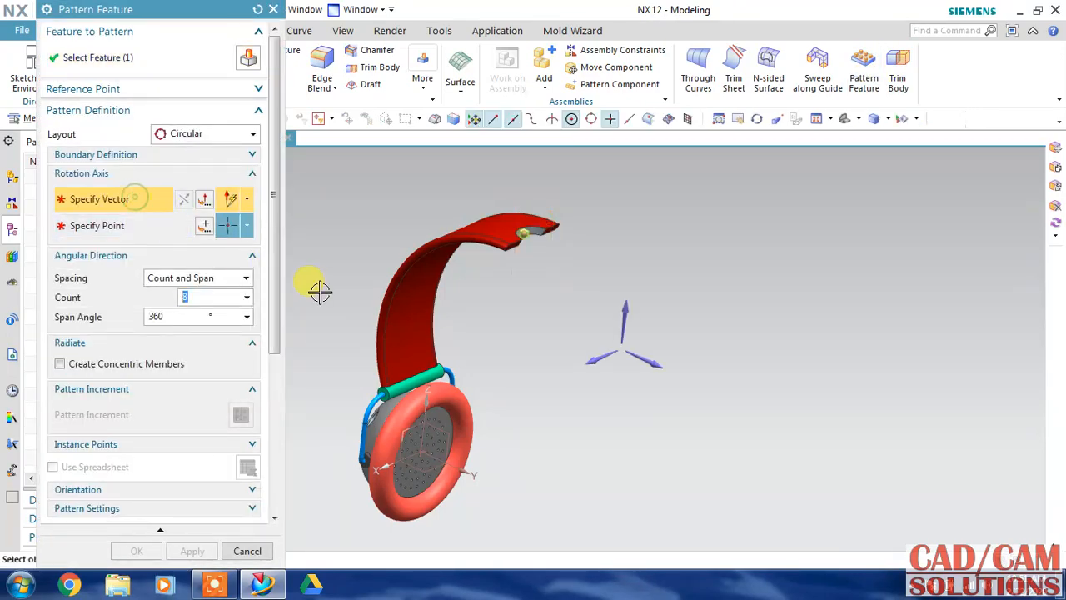
mouse_move(589, 401)
middle_mouse_down()
mouse_move(612, 375)
mouse_move(598, 392)
middle_mouse_up()
left_click(594, 369)
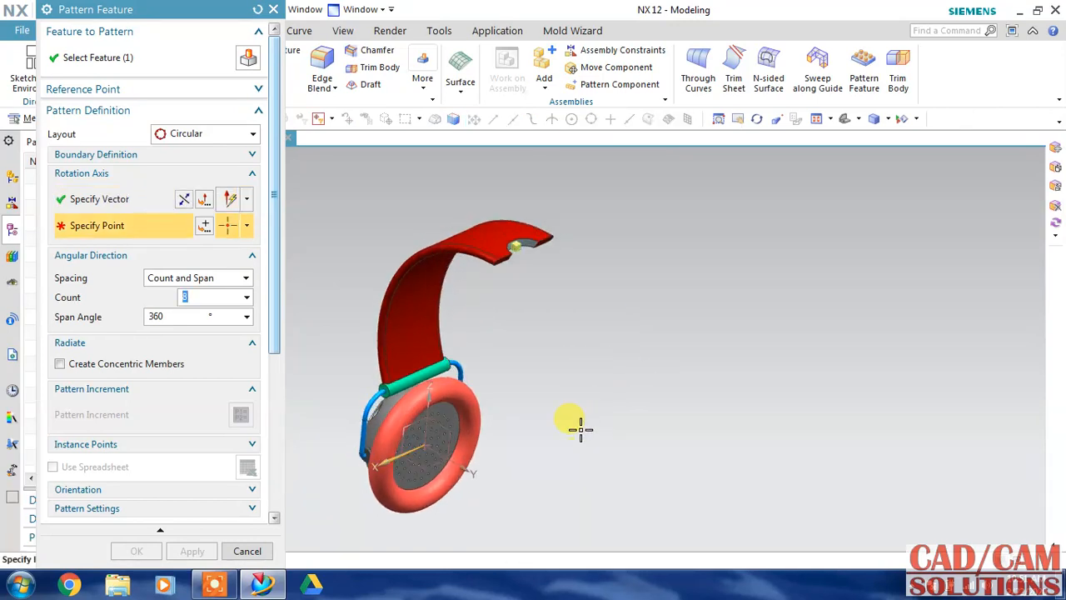
Step: Set the circular pattern's rotation point at the arc centre of the band's curved edge
middle_click_drag(581, 430, 586, 382)
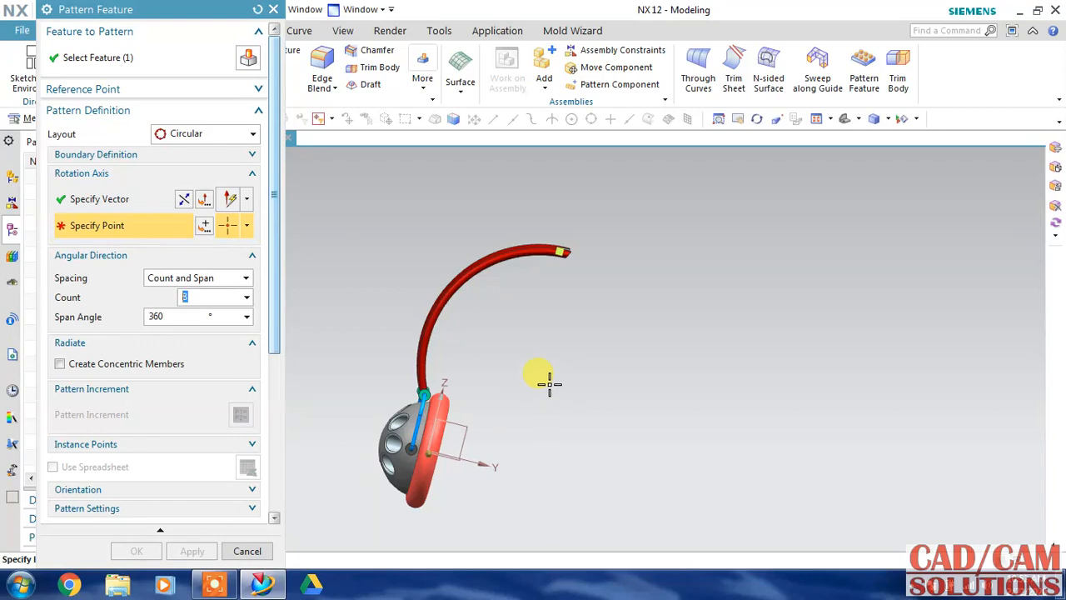
left_click(240, 226)
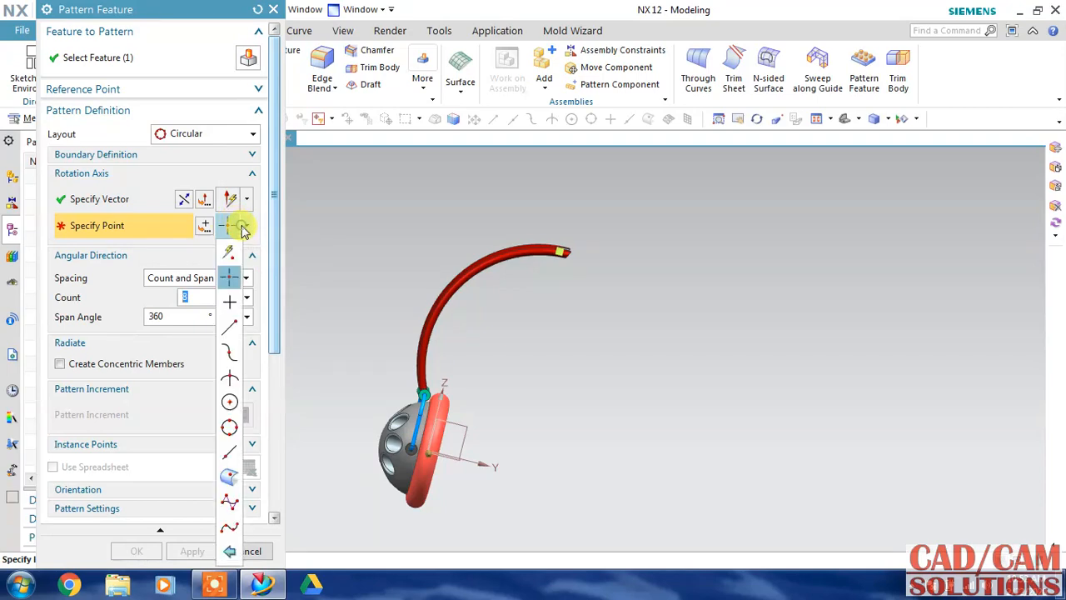
left_click(230, 402)
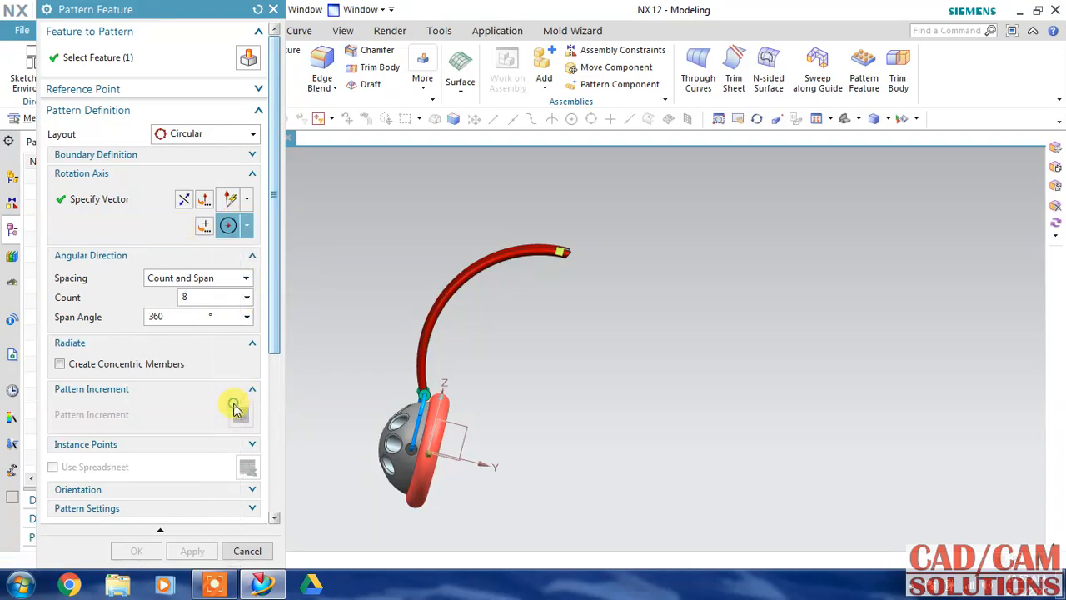
left_click(481, 273)
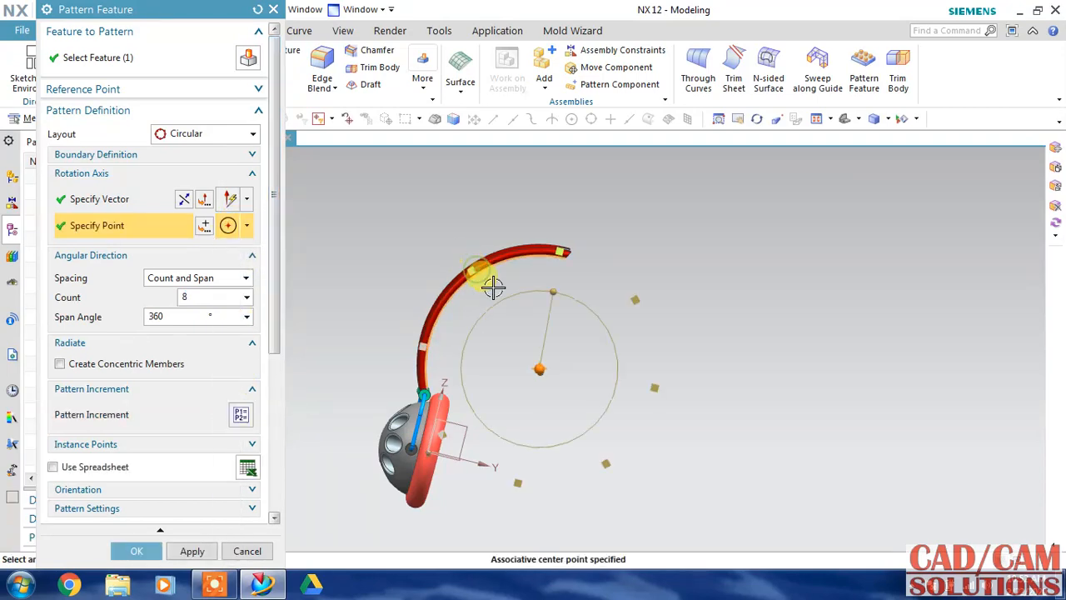
Step: Set the pattern count to 4 and the span angle to 90° and create the pattern of band cuts
left_click(190, 318)
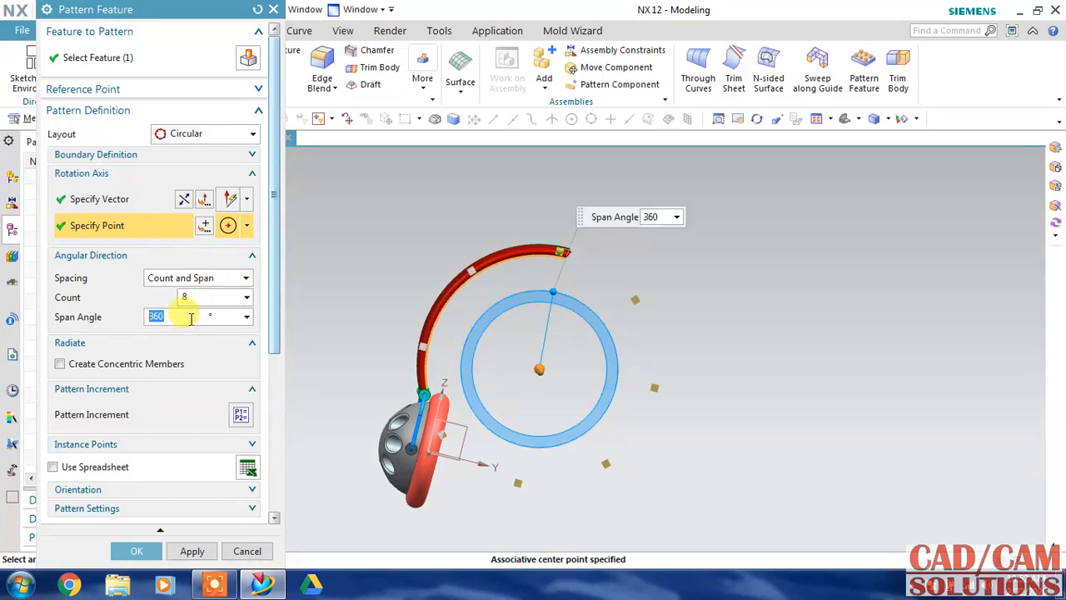
left_click(226, 297)
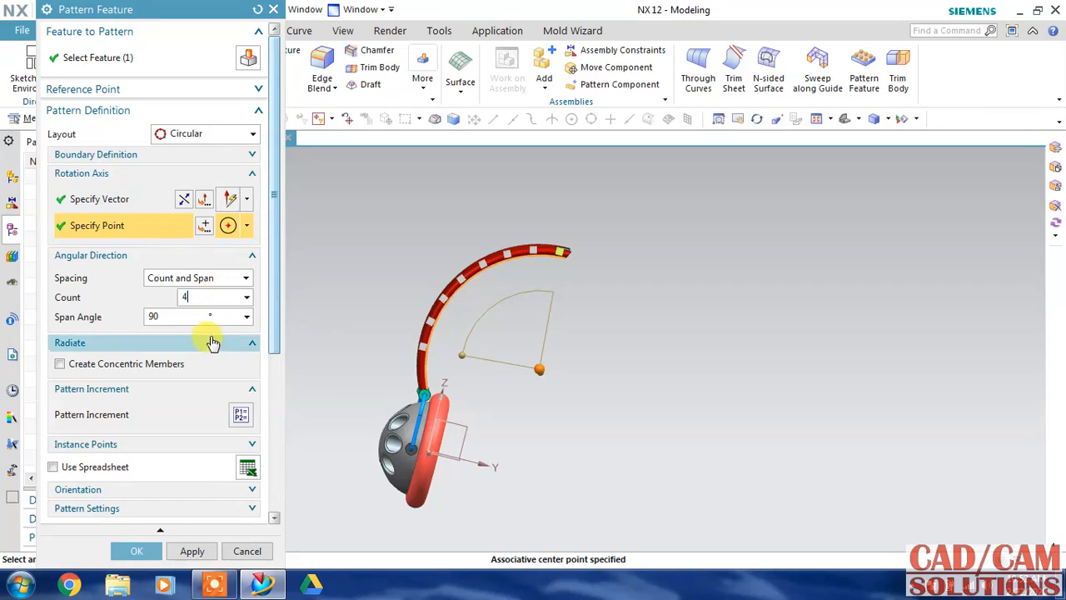
left_click(188, 312)
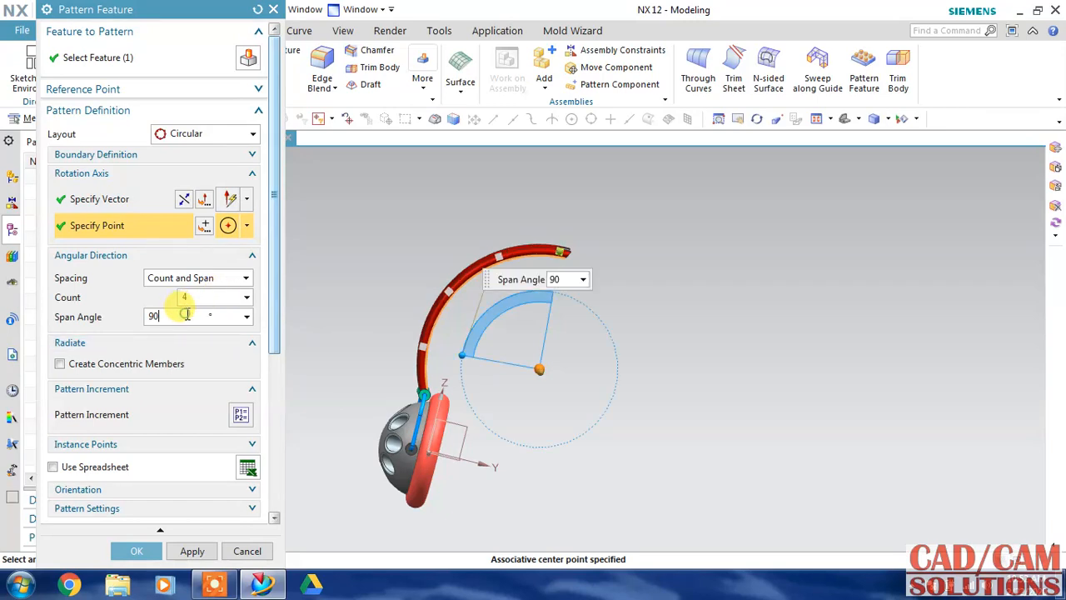
middle_click_drag(369, 270, 382, 301)
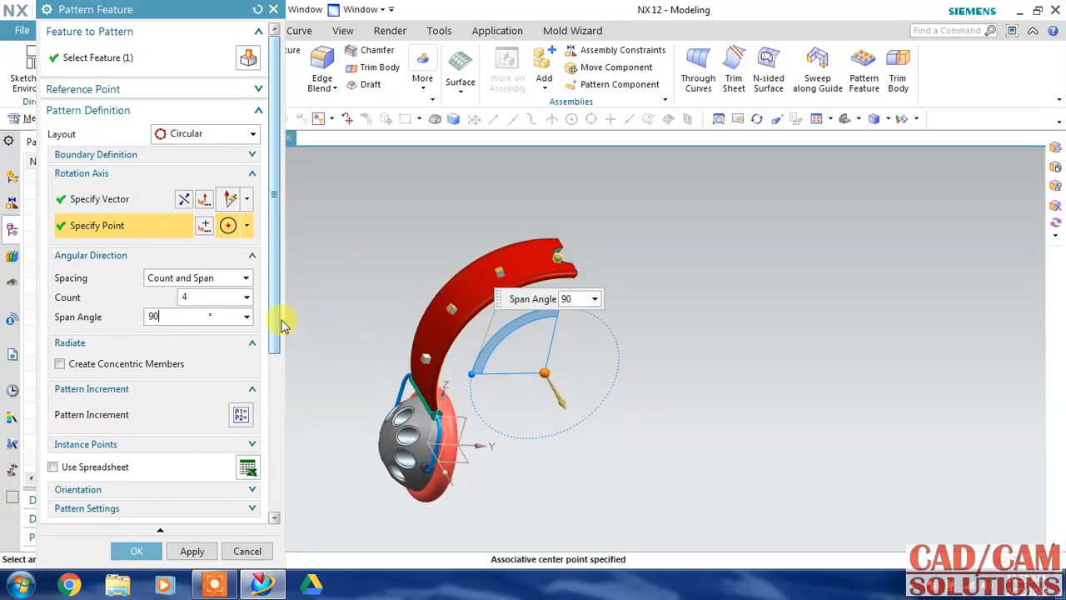
scroll(270, 405, "down", 5)
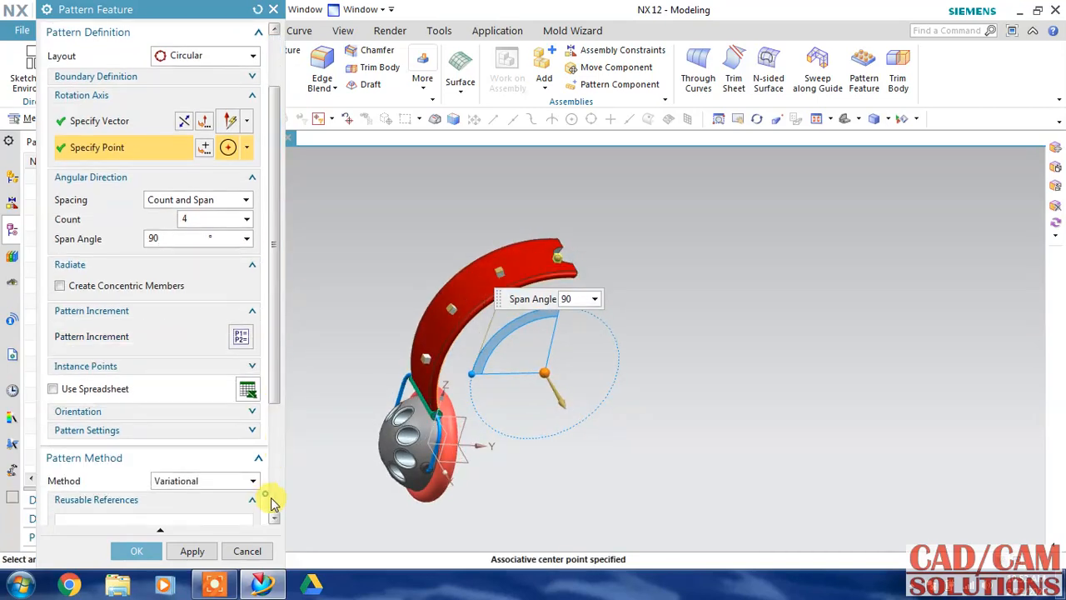
scroll(273, 503, "down", 2)
left_click(256, 521)
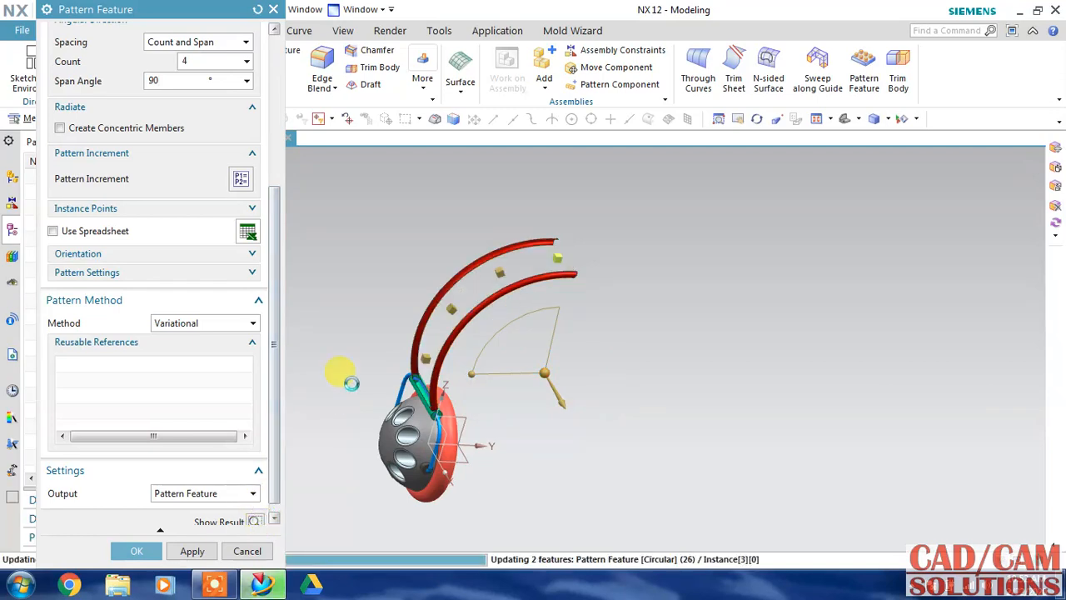
middle_click_drag(393, 305, 371, 277)
left_click(137, 550)
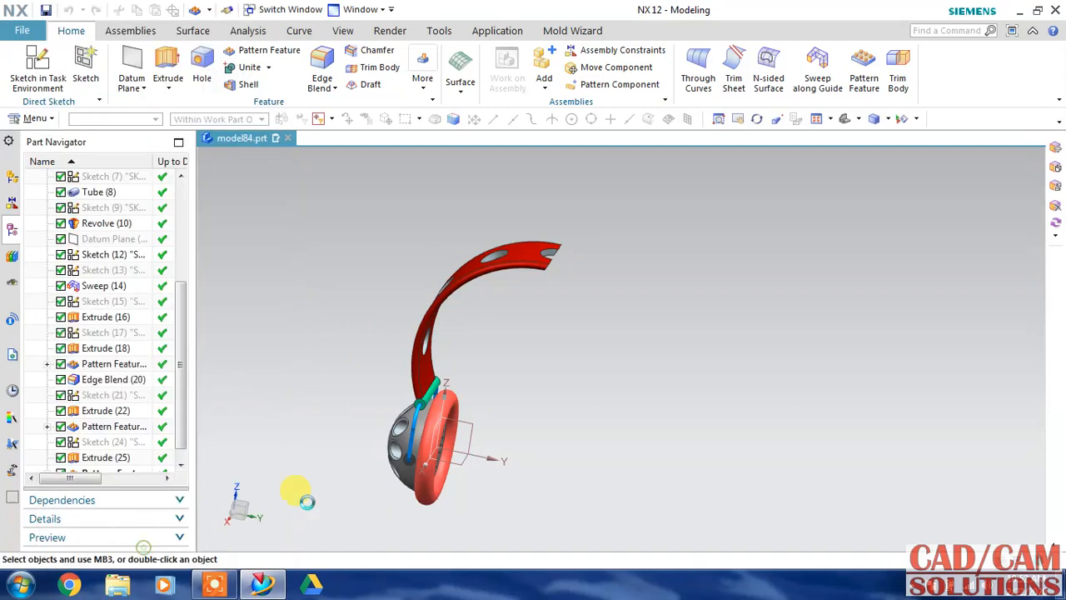
middle_click_drag(546, 343, 272, 257)
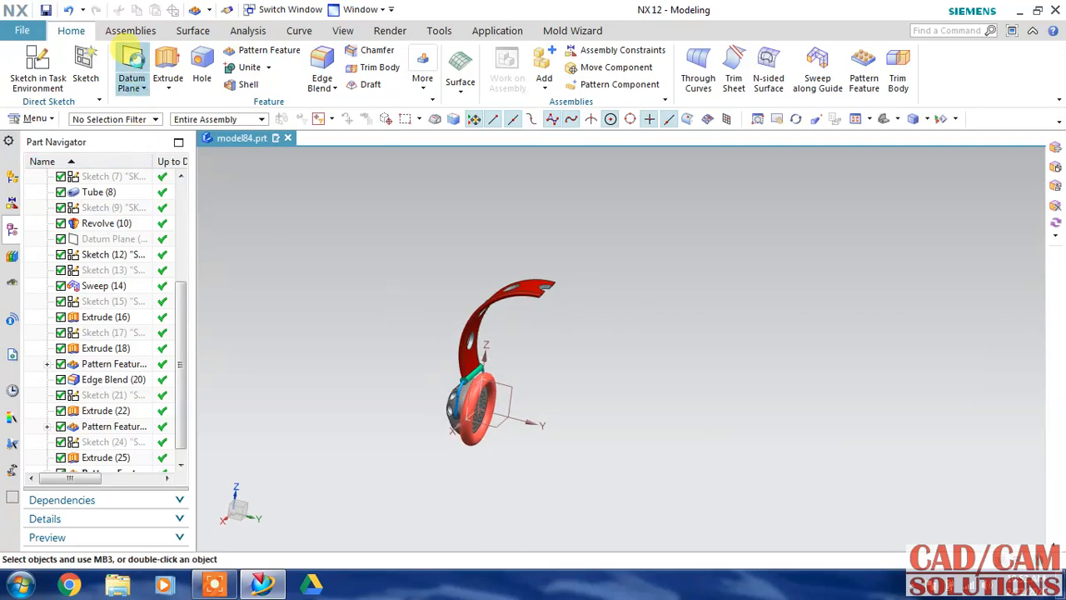
left_click(538, 409)
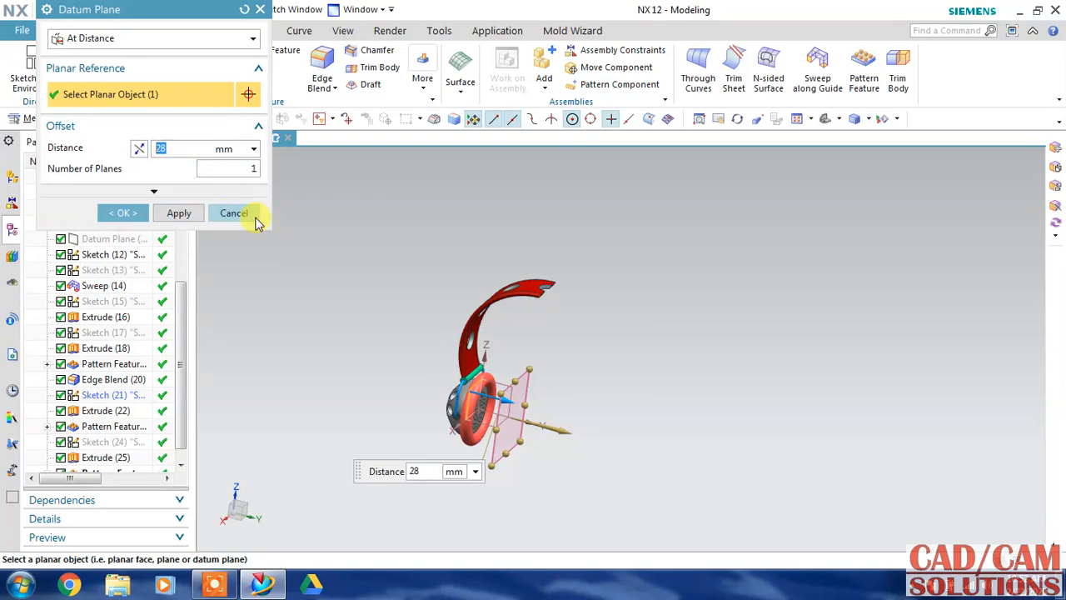
left_click(545, 291)
left_click(224, 210)
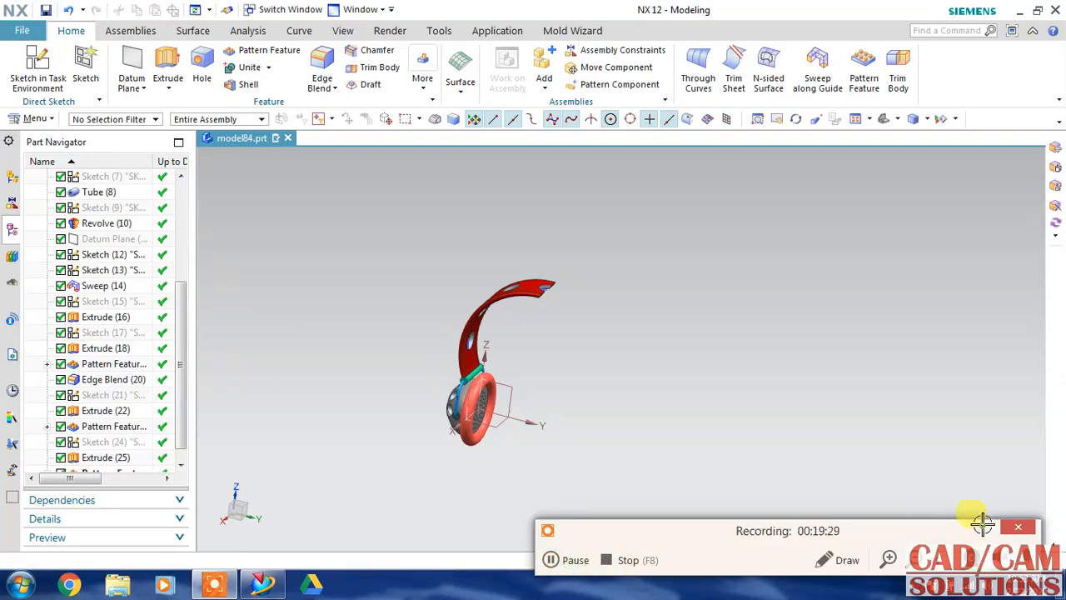
Step: Create an Inferred datum plane at the free end of the band's path arc in Sketch (13)
left_click(132, 67)
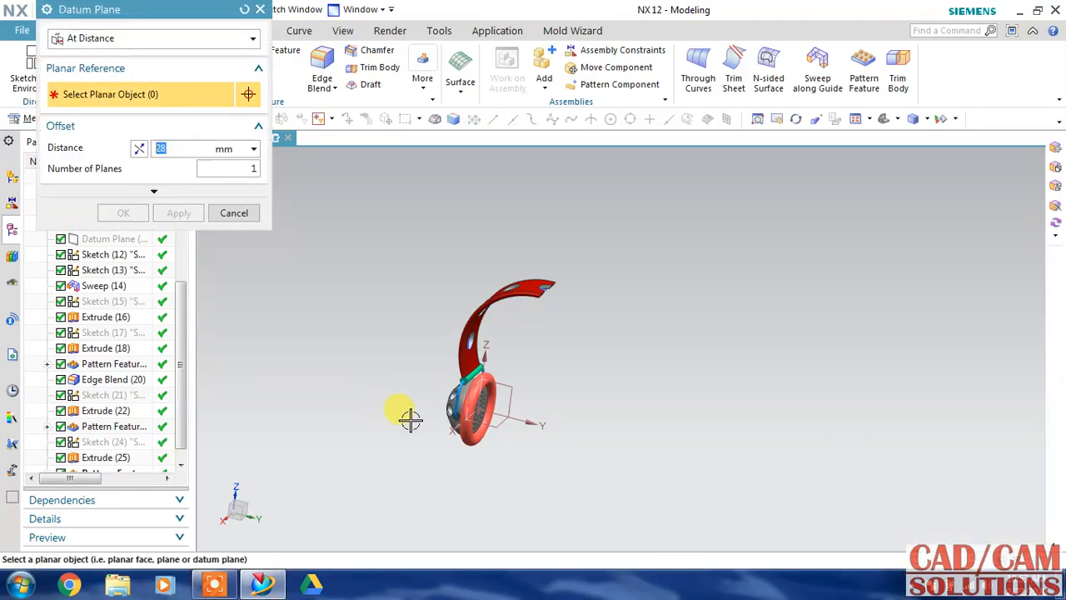
left_click(551, 290)
scroll(549, 288, "up", 5)
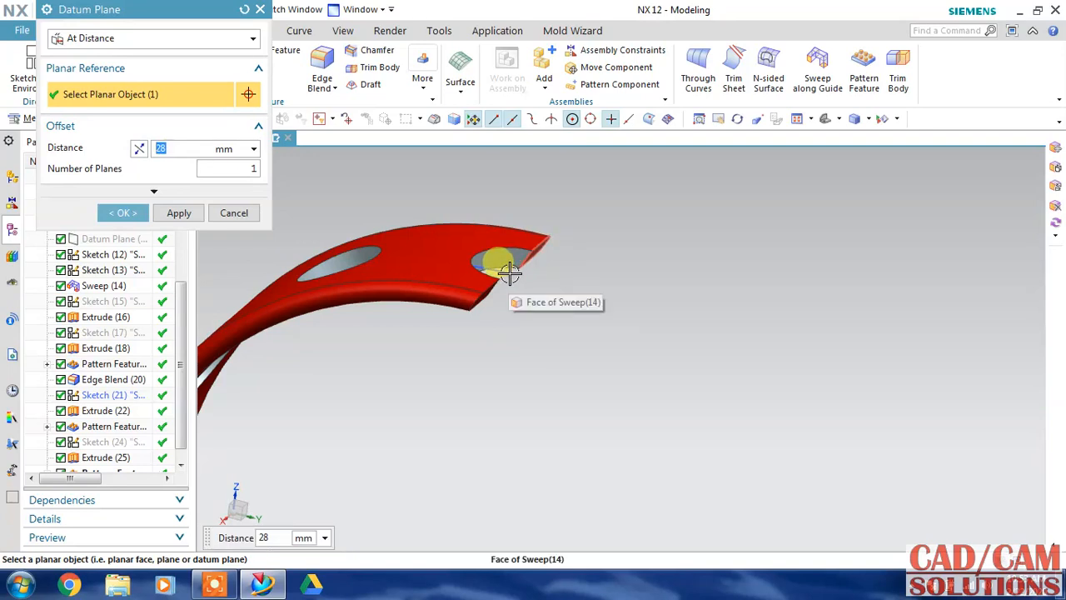
left_click(129, 38)
left_click(133, 55)
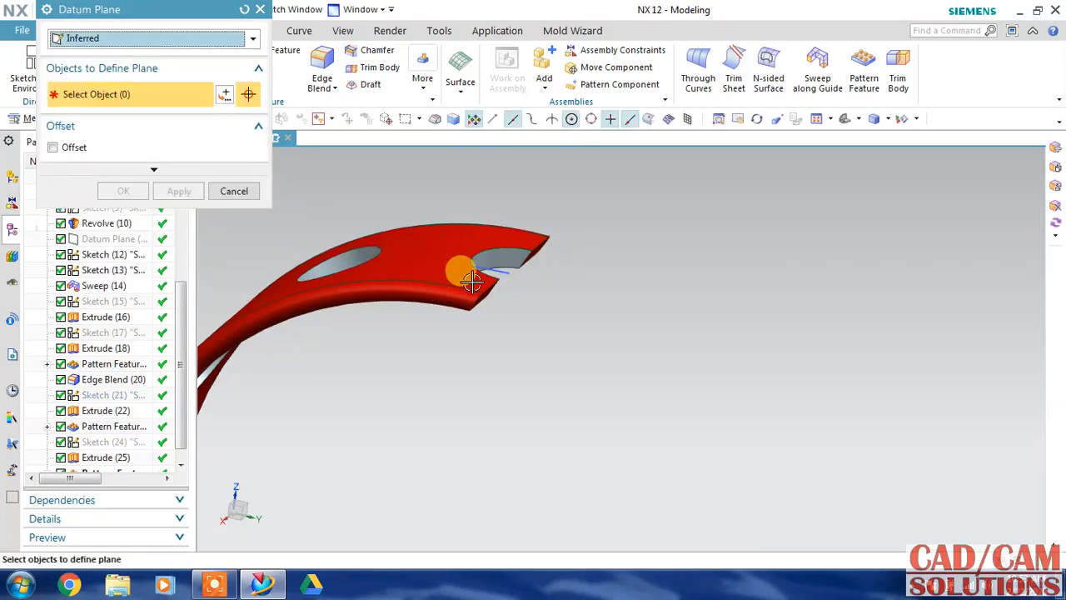
left_click(510, 272)
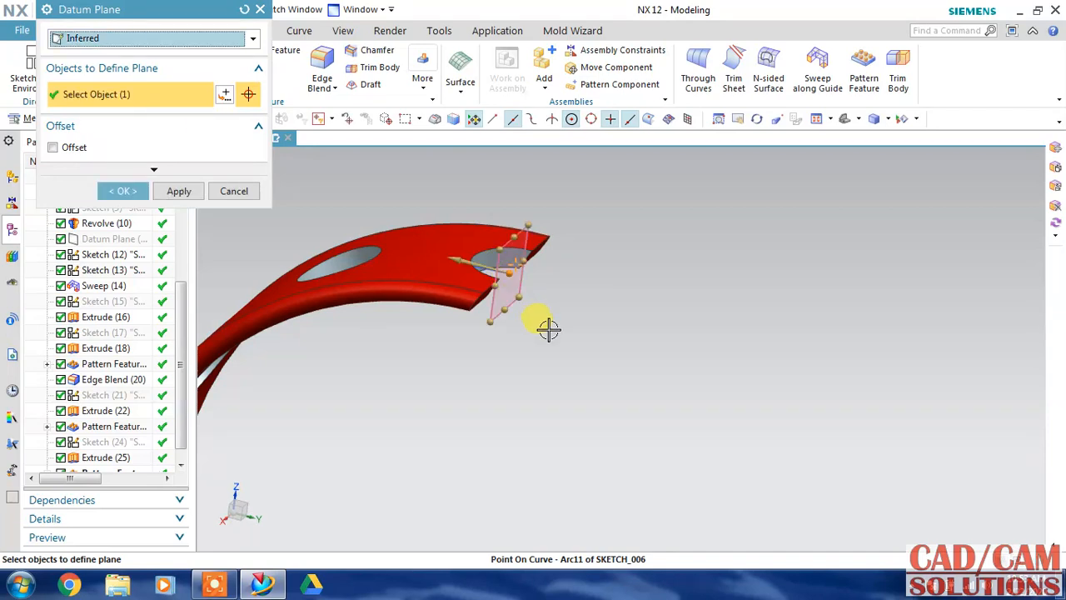
middle_click_drag(548, 325, 564, 340)
left_click(140, 191)
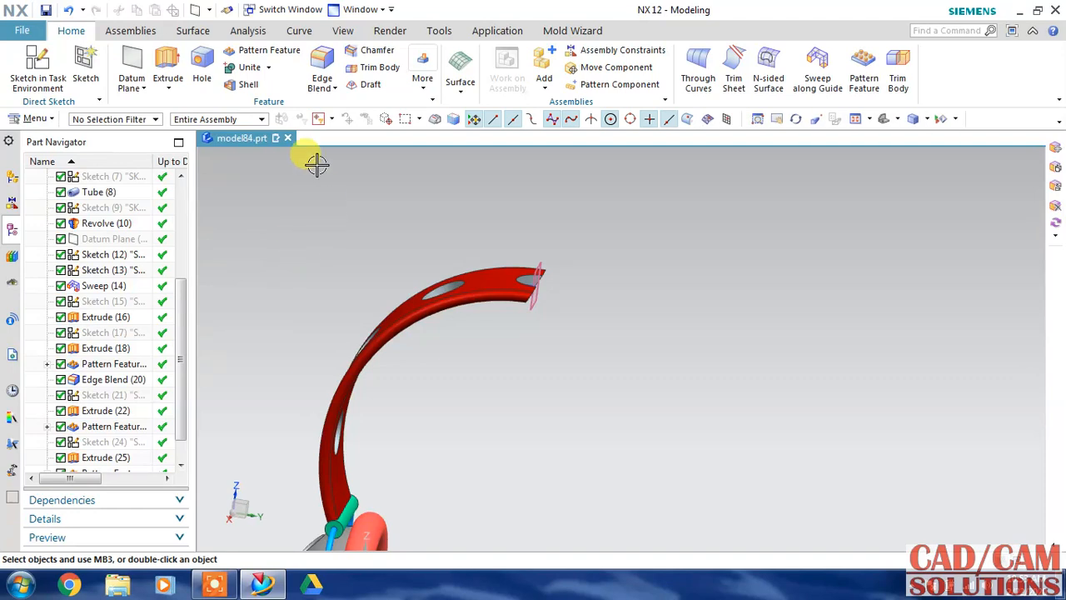
Step: Mirror all features from Sketch (1) through the band-cut Pattern Feature about the datum plane at the band's end
scroll(405, 305, "down", 3)
scroll(181, 323, "up", 4)
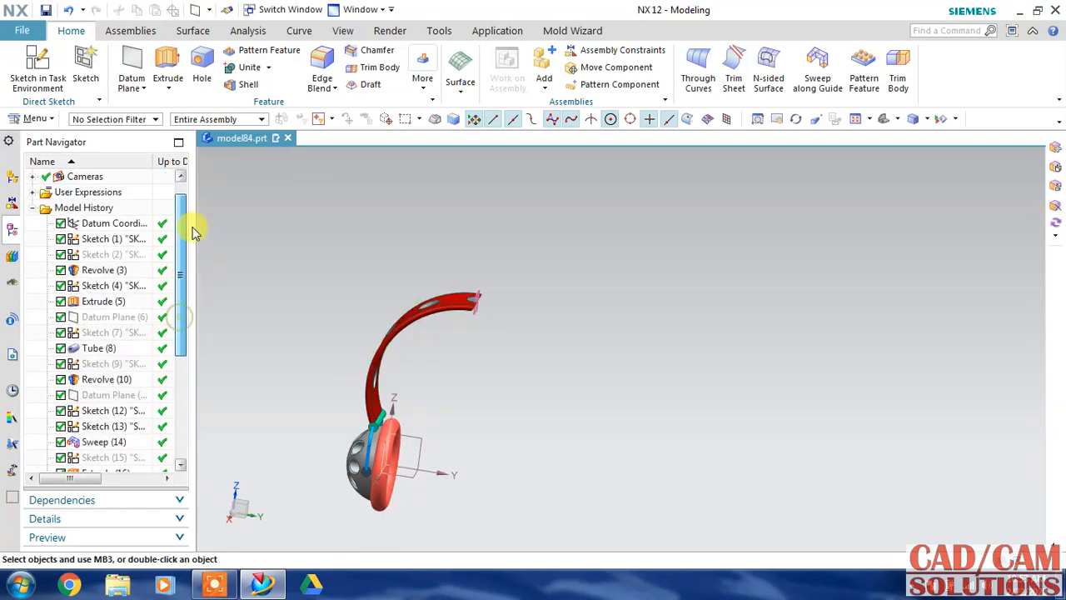
left_click(158, 257)
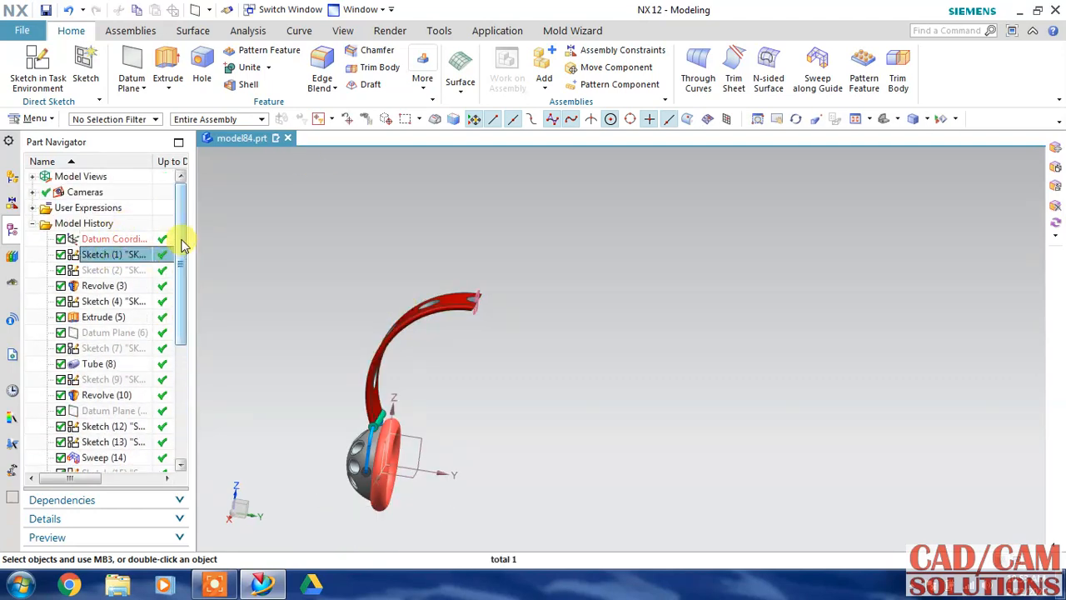
left_click_drag(182, 241, 191, 360)
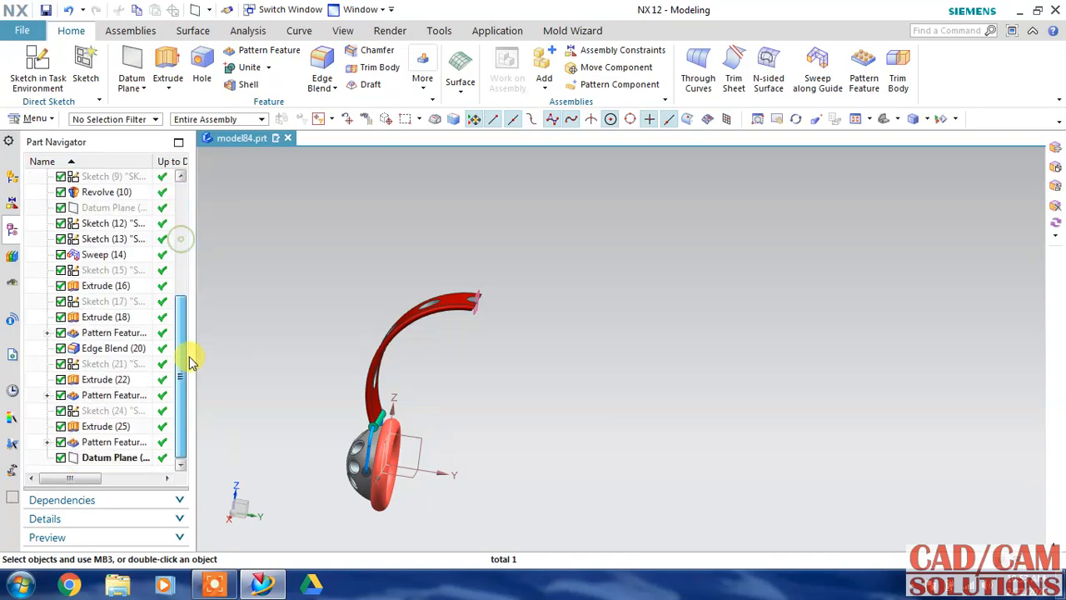
left_click(106, 442, "shift")
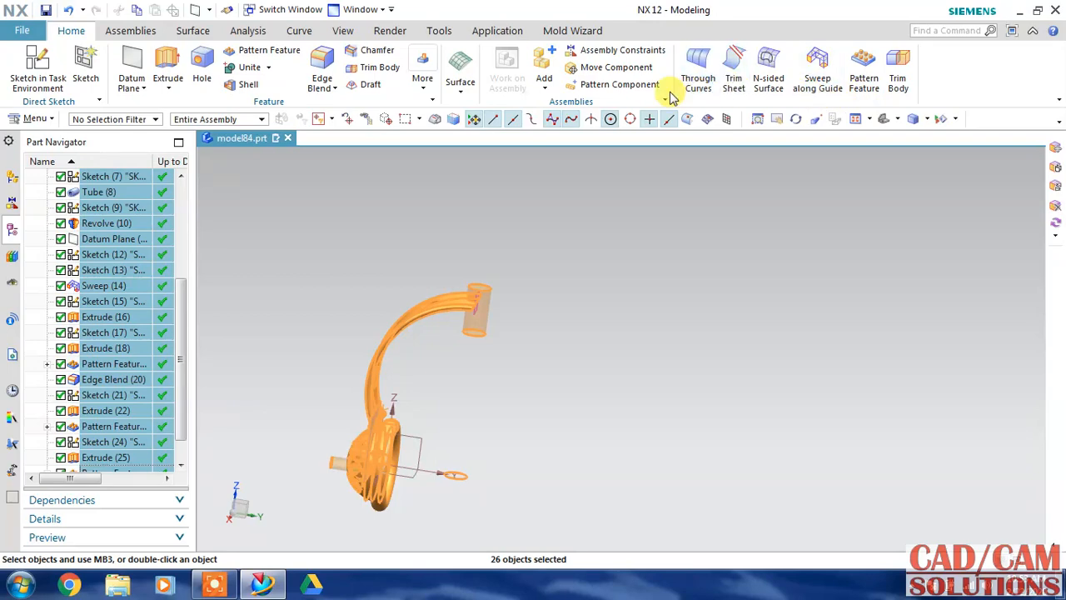
left_click(423, 75)
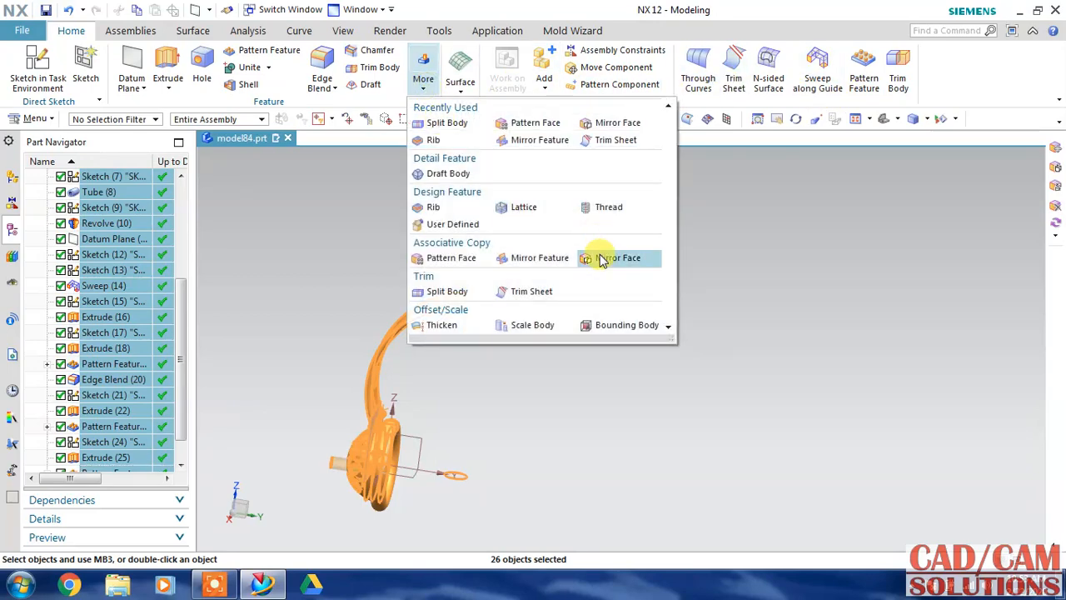
left_click(542, 258)
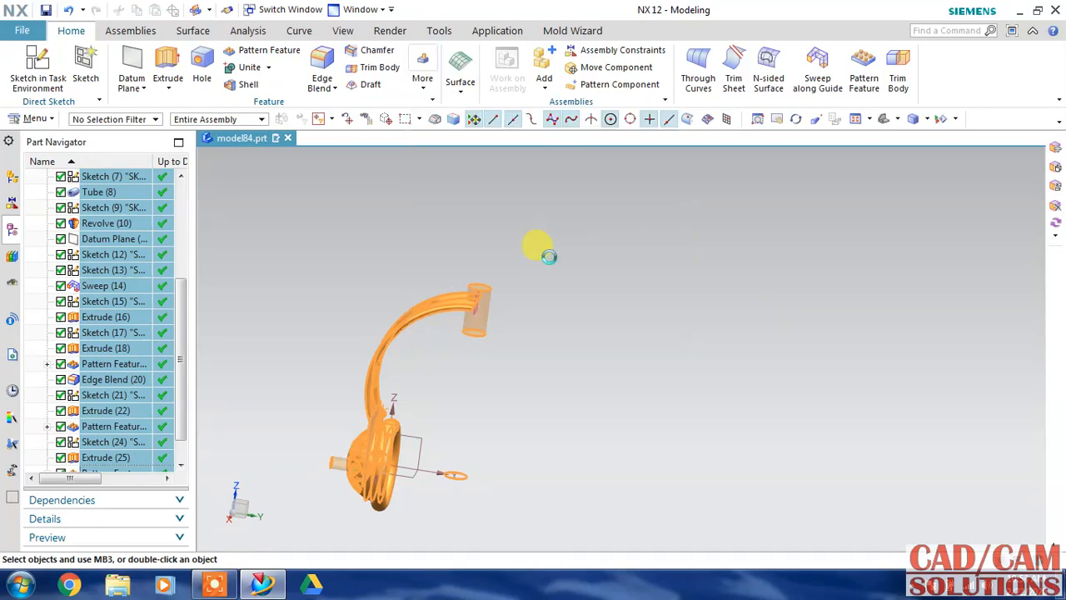
left_click(150, 157)
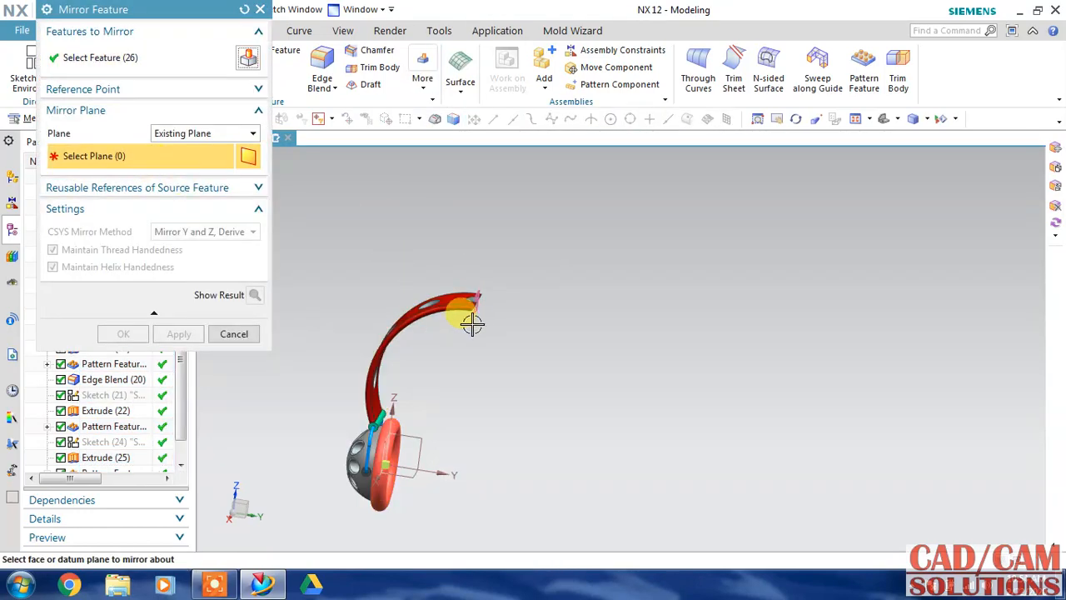
left_click(477, 317)
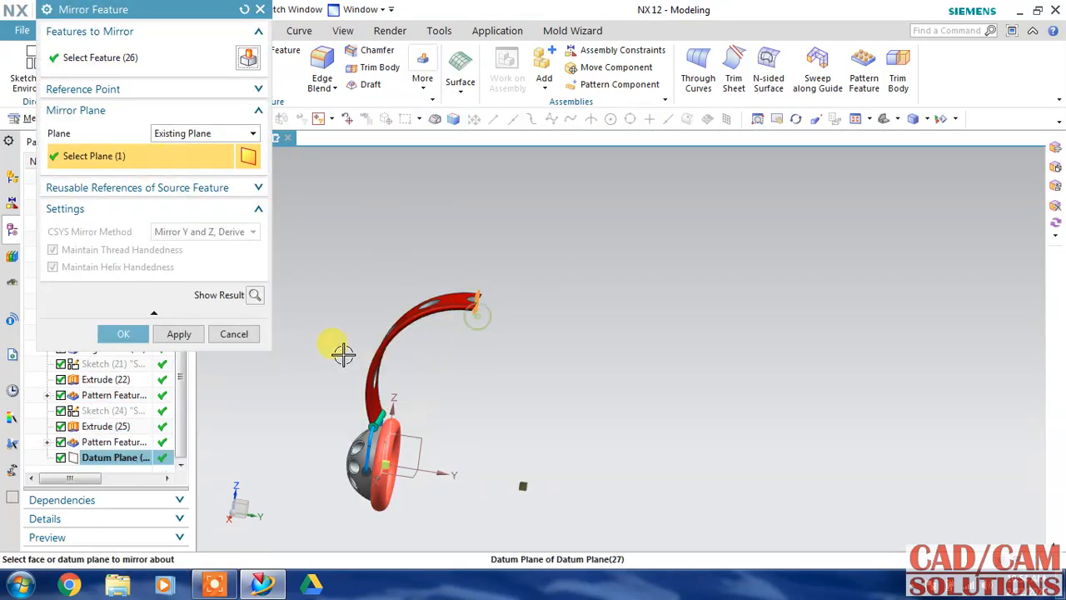
left_click(254, 296)
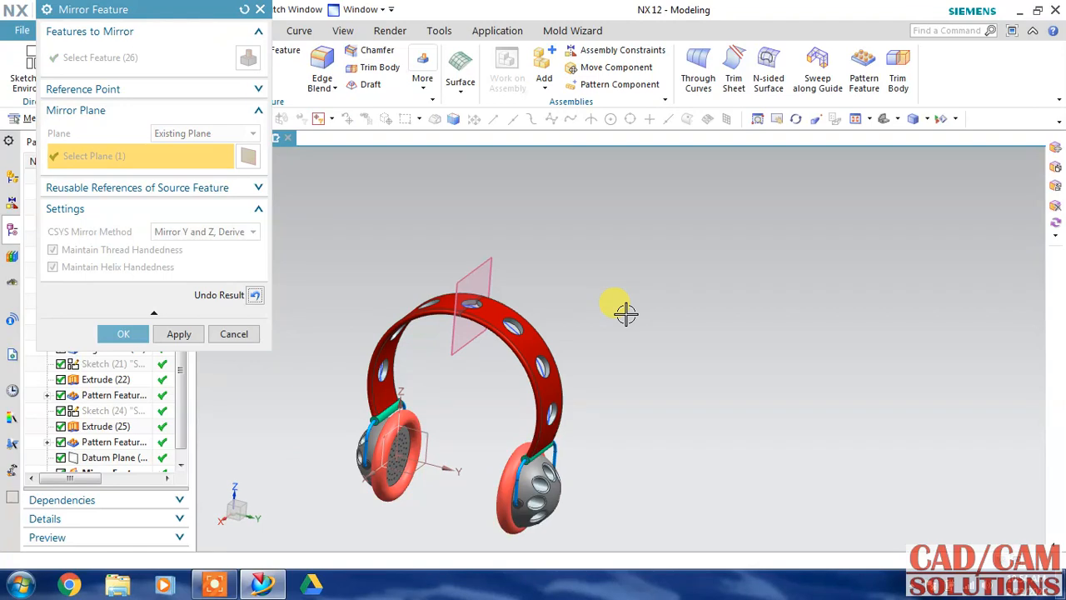
key("ctrl+f")
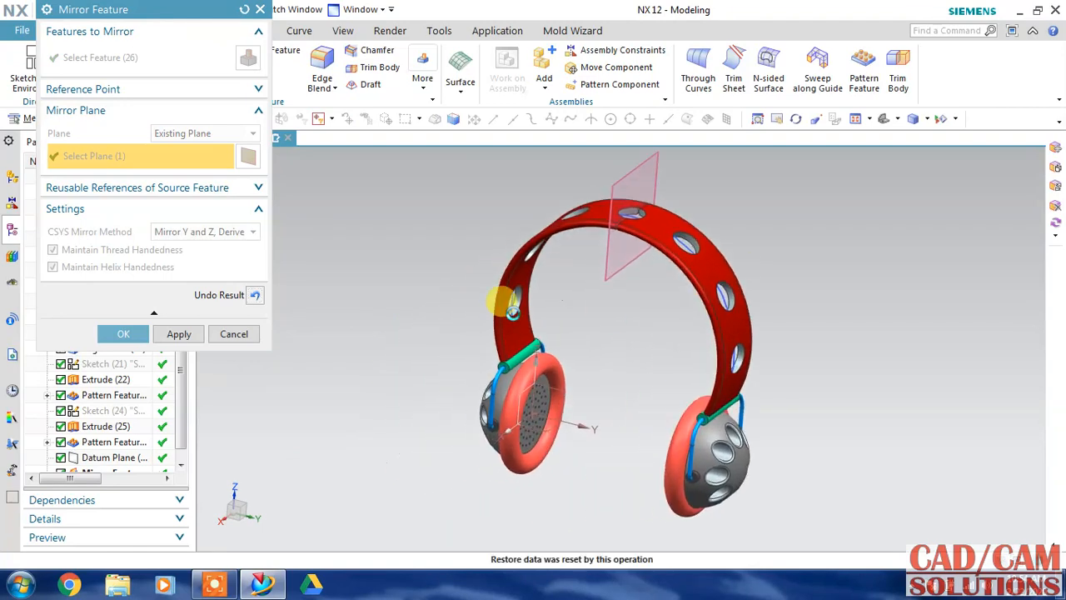
left_click(146, 337)
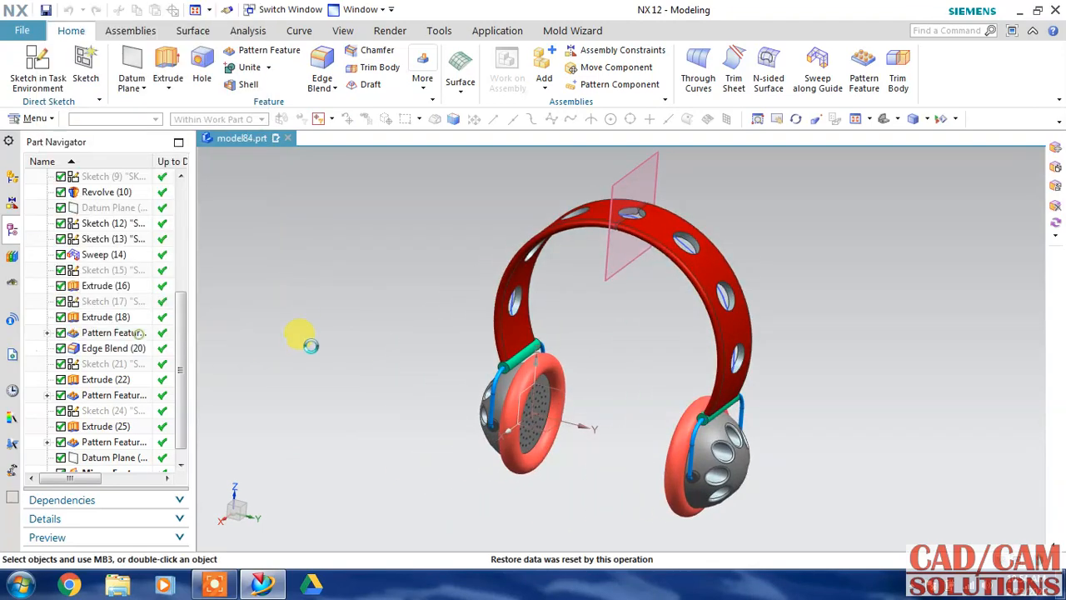
Step: Hide the mirror datum plane at the top of the band and the datum coordinate system
left_click(617, 268)
key("ctrl+b")
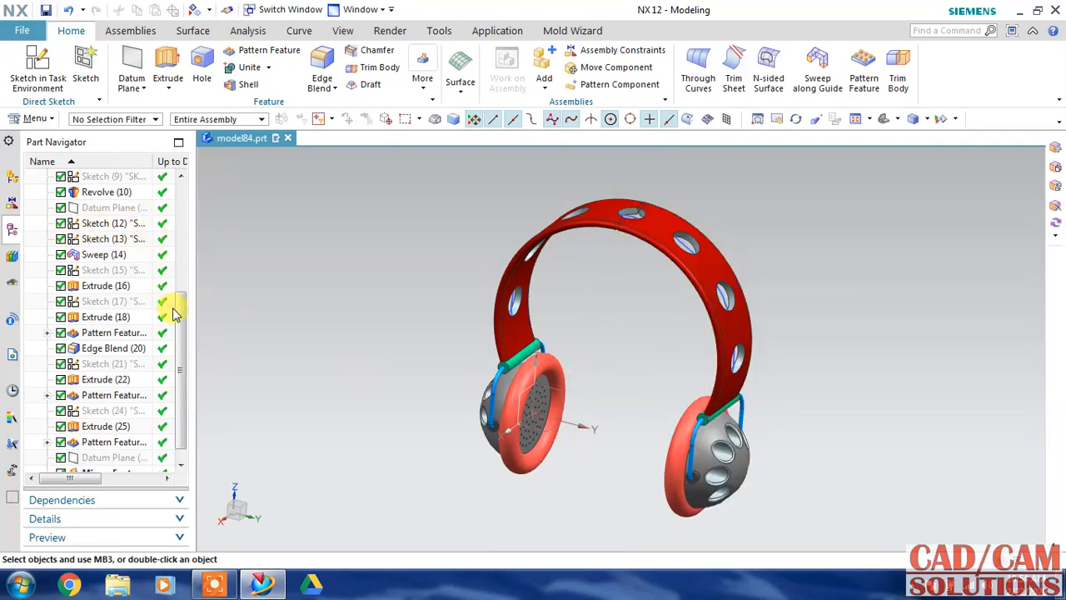
left_click_drag(175, 314, 183, 200)
left_click(112, 239)
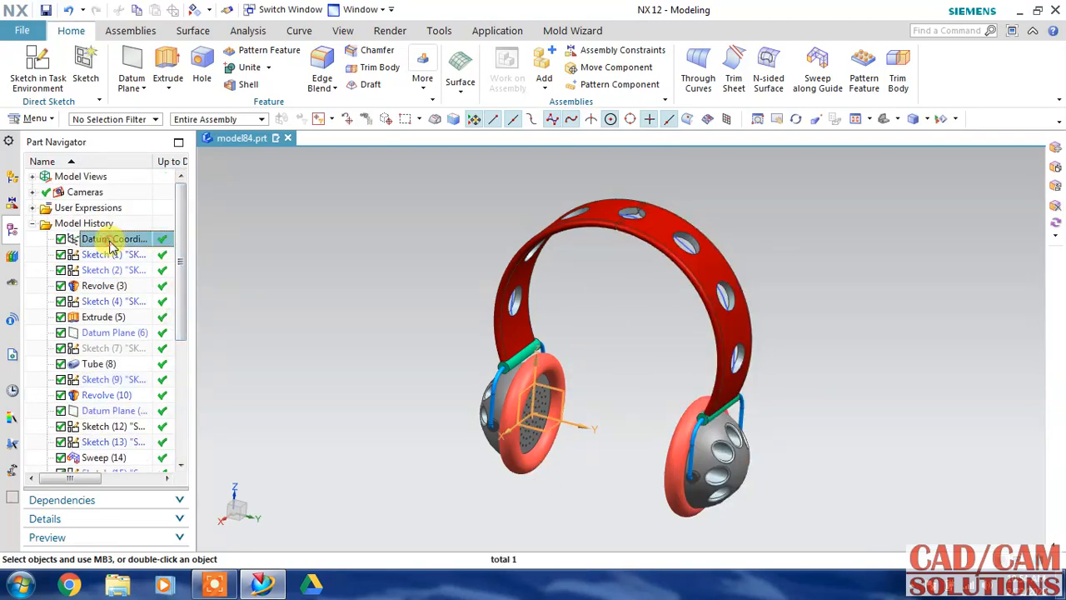
right_click(111, 239)
left_click(152, 166)
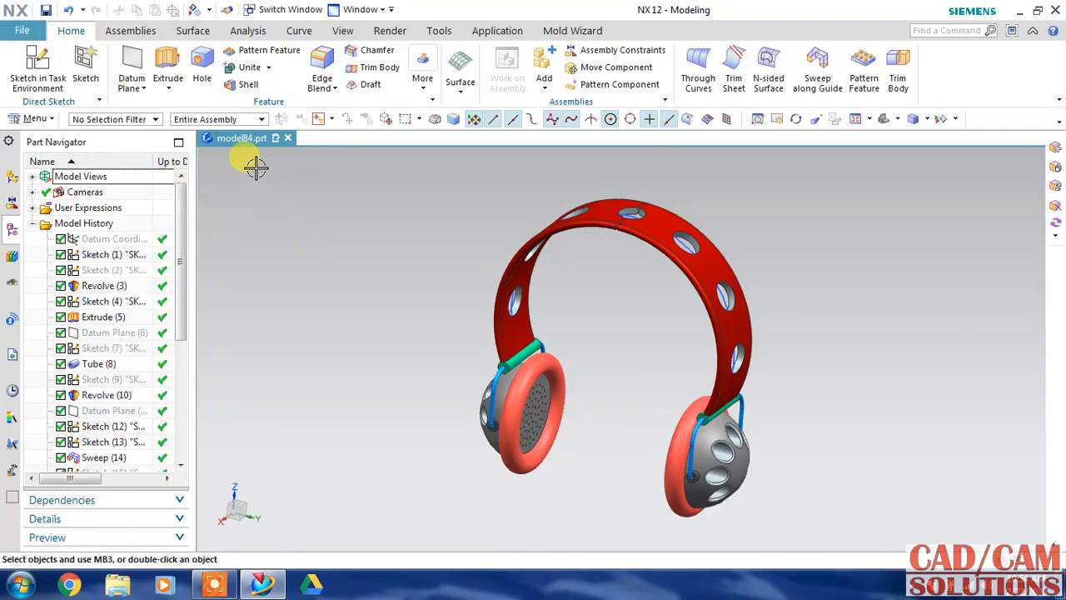
Step: Unite the original headphone half as target with the mirrored half as tool body
left_click(243, 66)
left_click(533, 248)
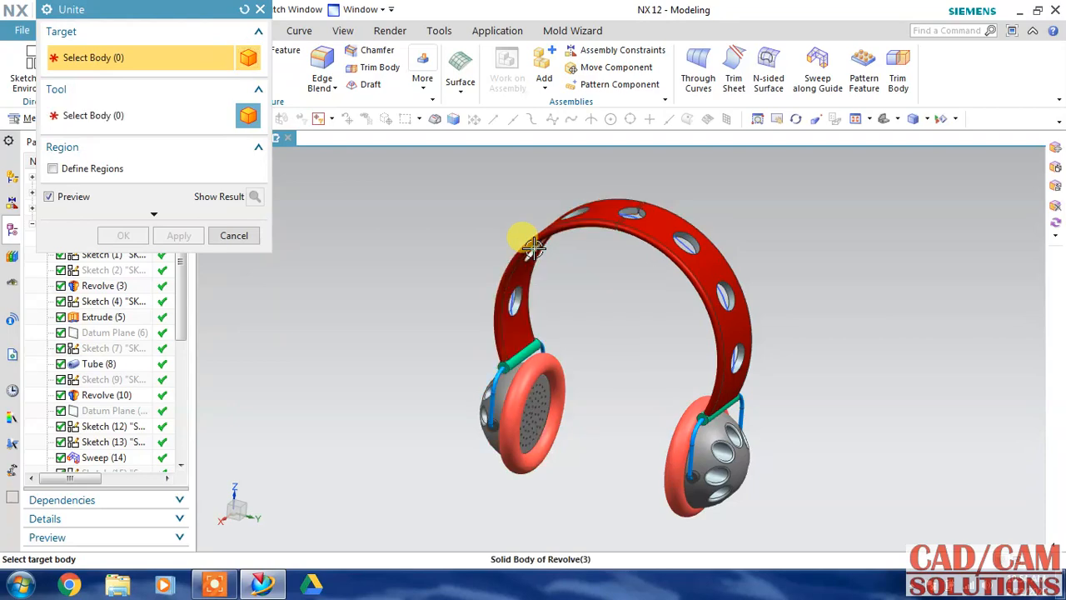
left_click(686, 240)
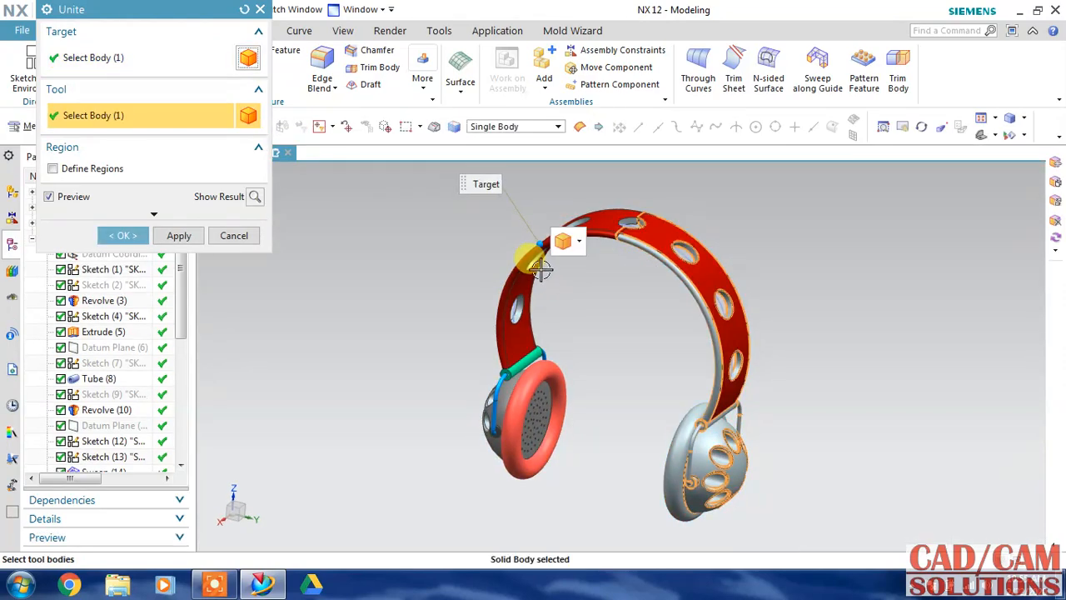
left_click(127, 237)
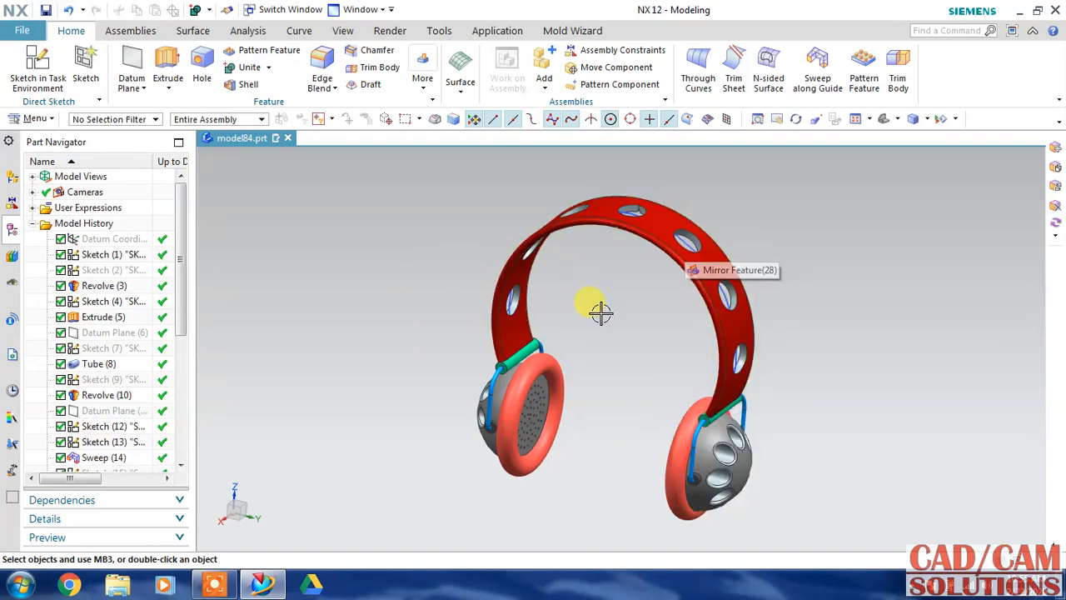
Step: Turn on True Shading and inspect the finished headphone from several angles
left_click(340, 31)
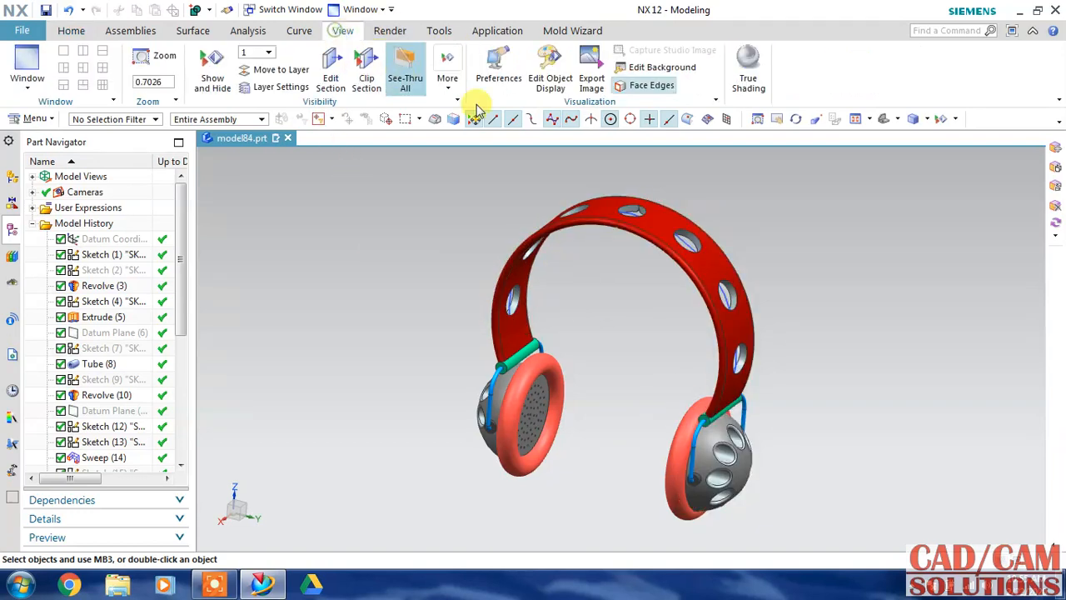
left_click(749, 68)
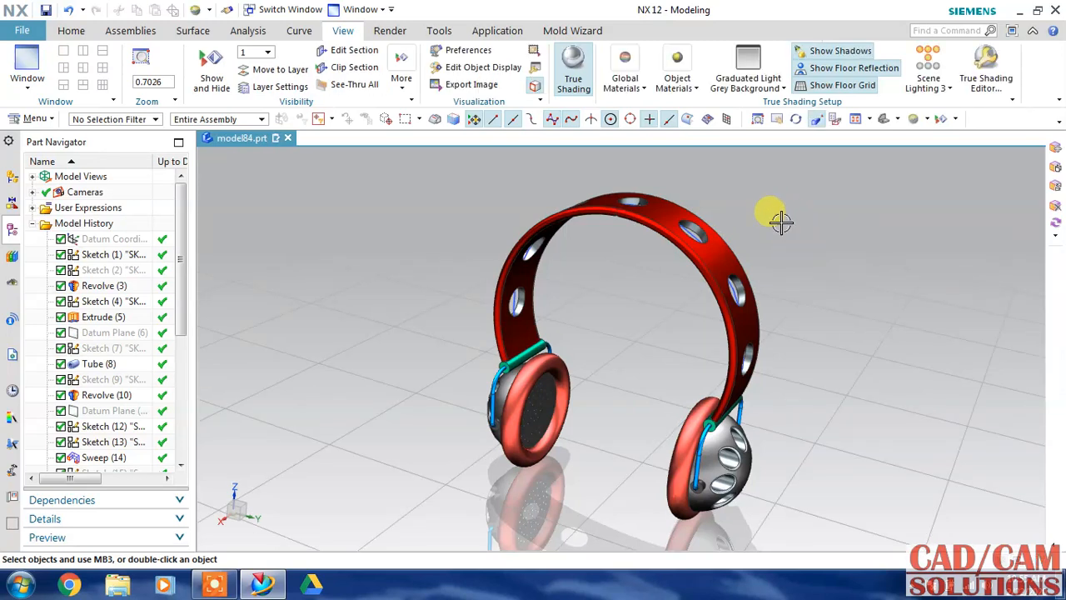
middle_click_drag(643, 309, 600, 198)
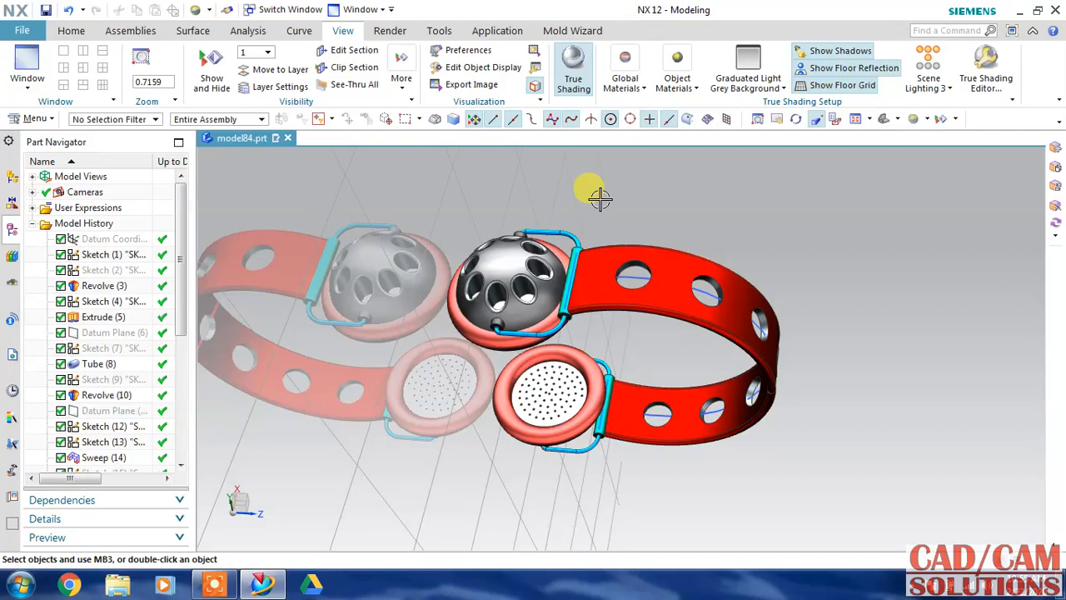